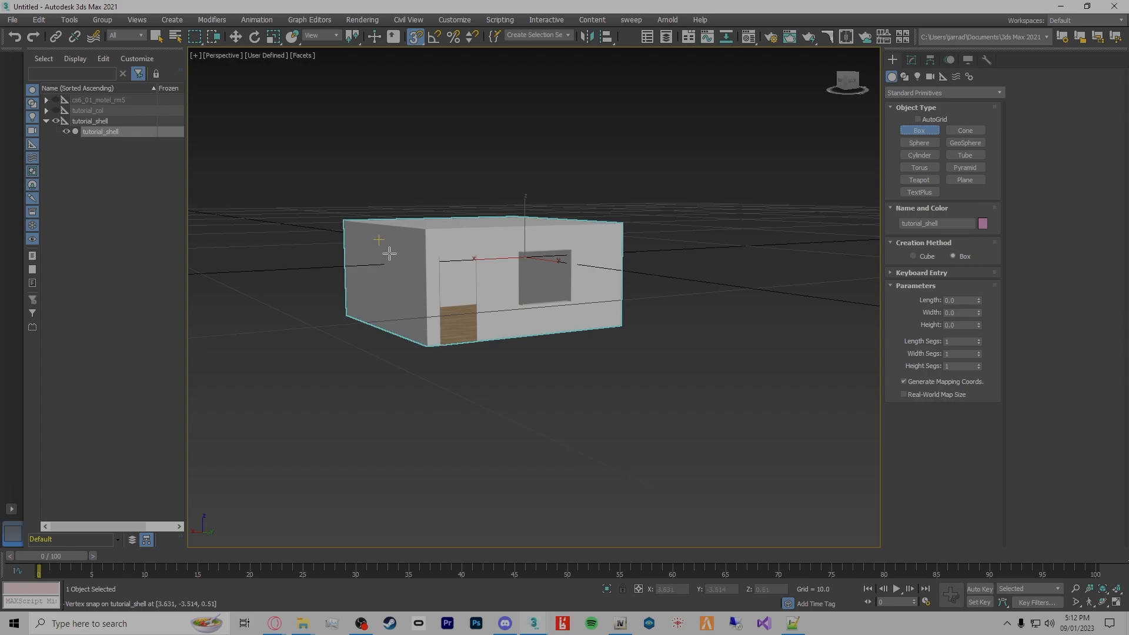
Draw a small box on the ground outside the tutorial_shell building, near its door side
alt+middle_drag(480, 344, 506, 345)
click(480, 399)
drag(480, 398, 532, 376)
click(532, 362)
Convert the new box to Editable Poly and select its bottom polygon
alt+middle_drag(722, 395, 683, 346)
key(w)
right_click(500, 390)
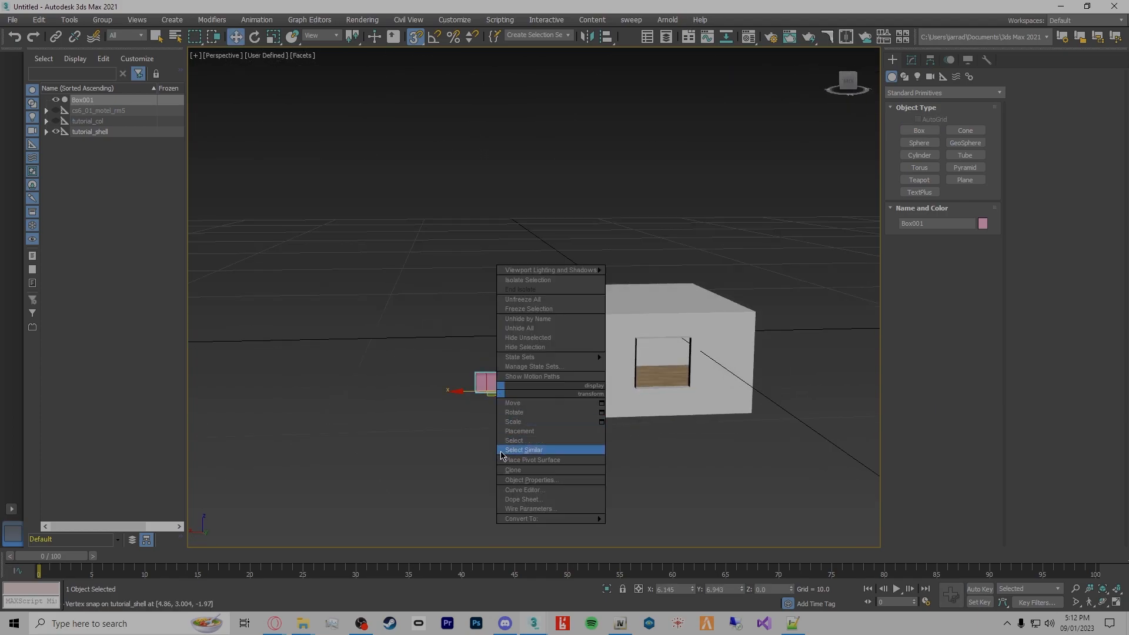
mouse_move(515, 520)
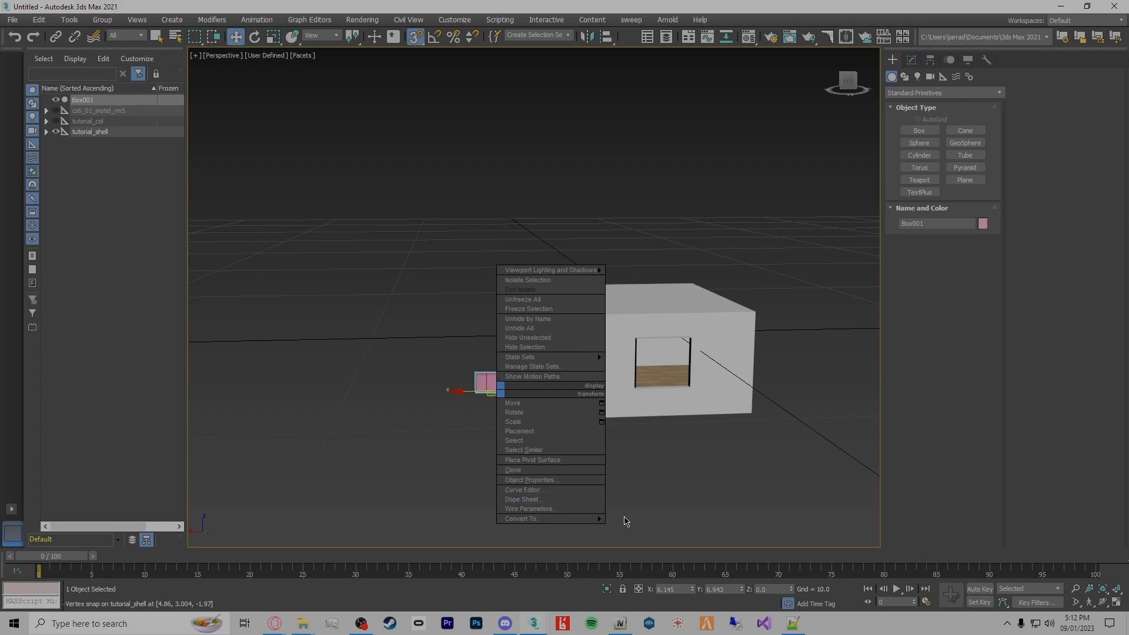
click(644, 529)
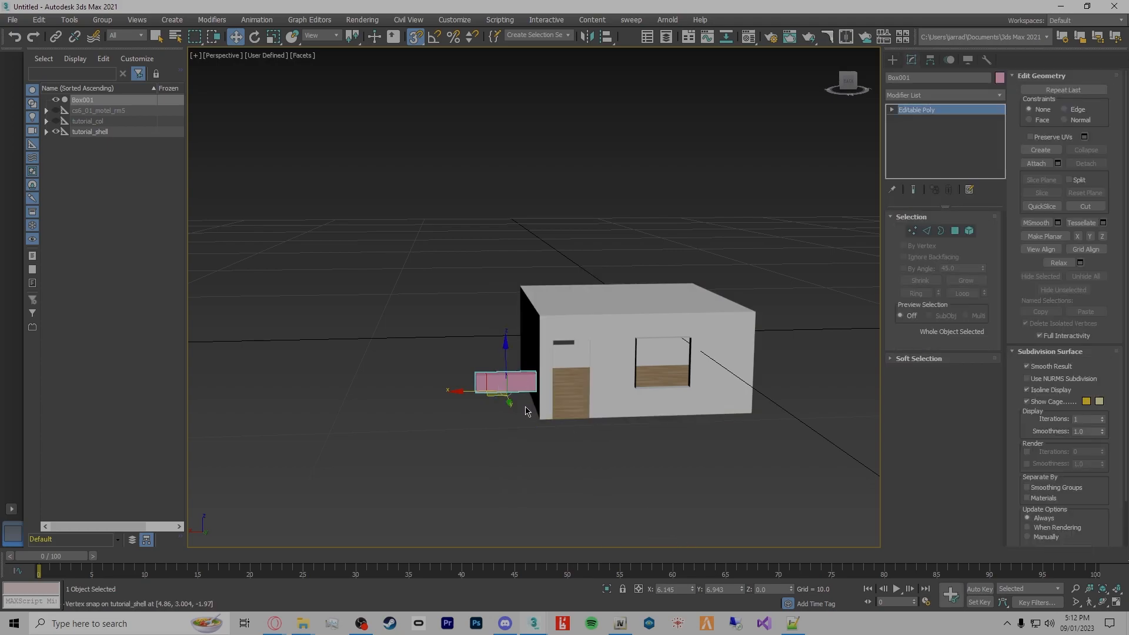
click(955, 230)
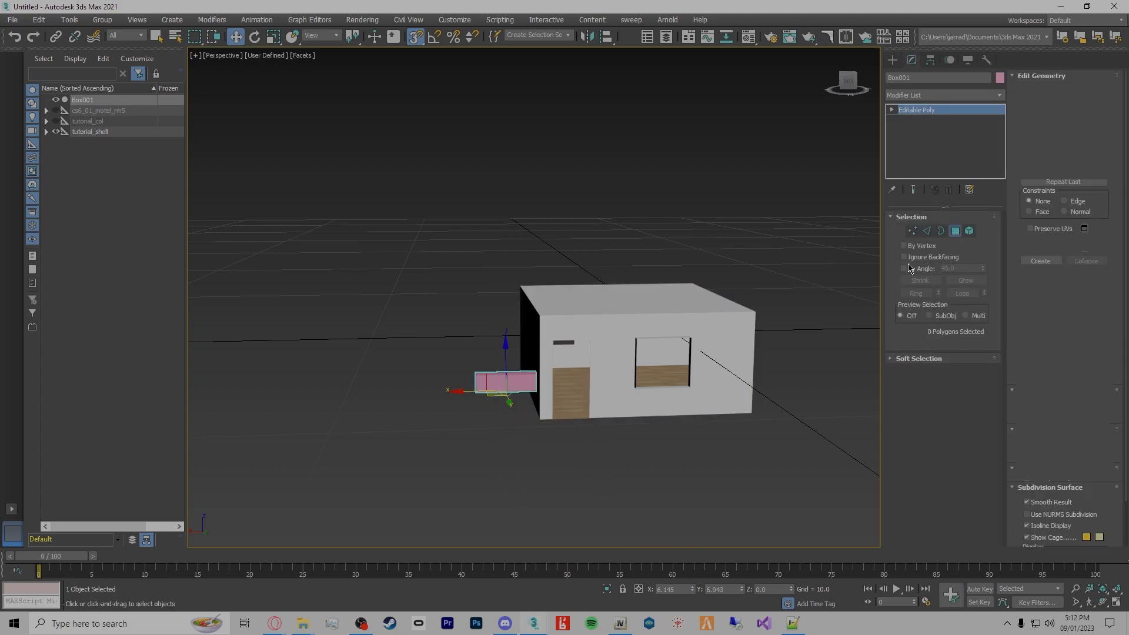
alt+middle_drag(556, 411, 569, 446)
click(501, 389)
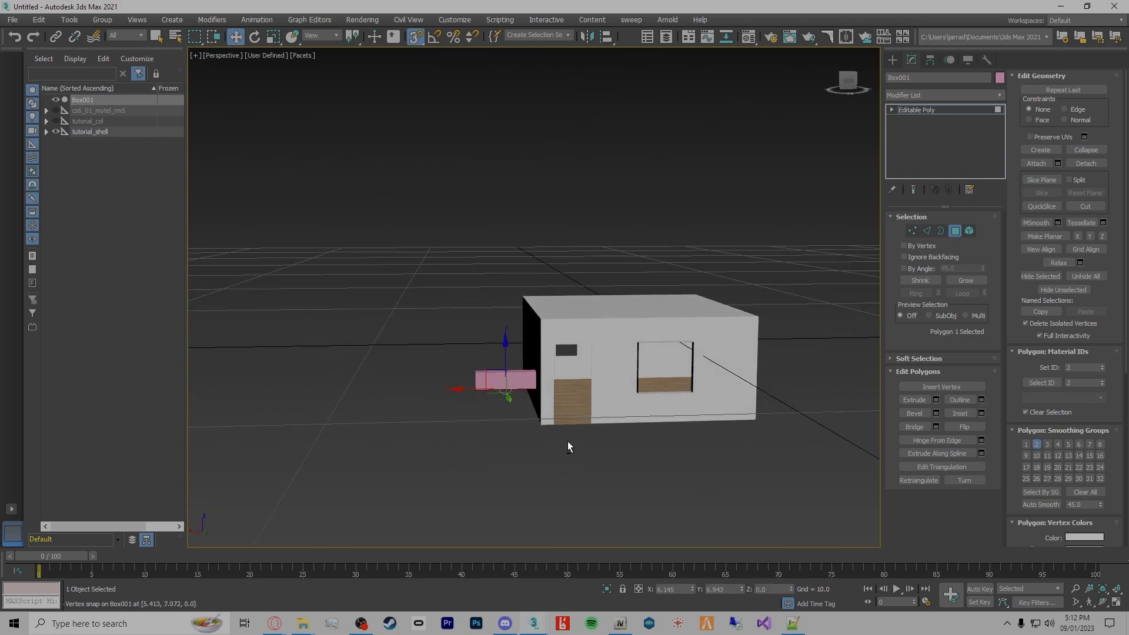
Review the snap types, options, home grid and user grid pages of the grid and snap settings
right_click(415, 44)
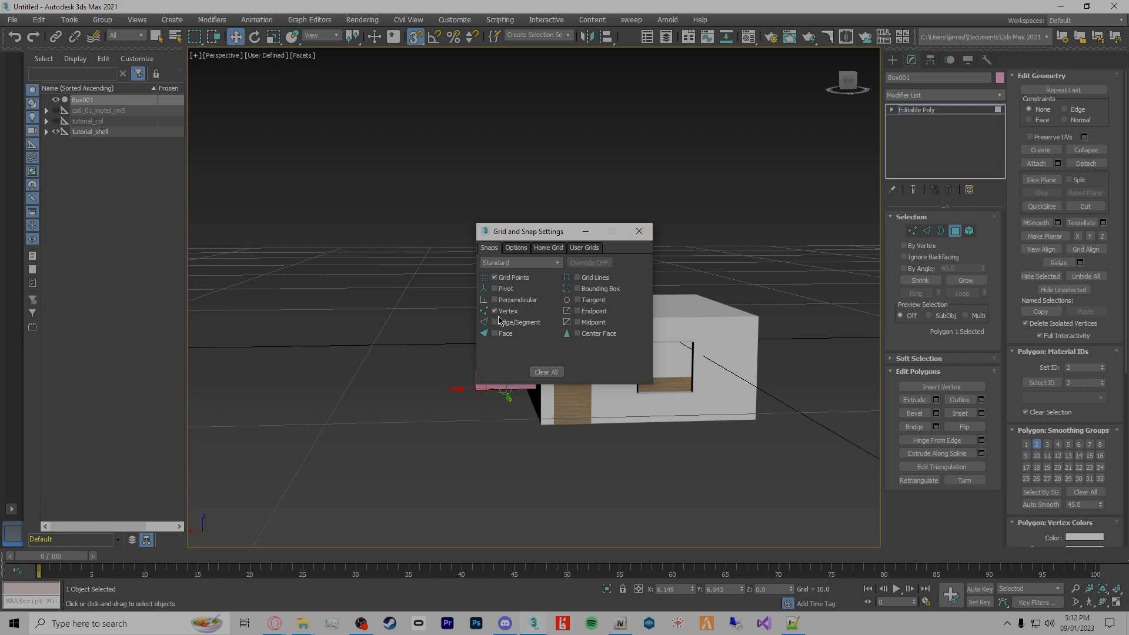
click(519, 251)
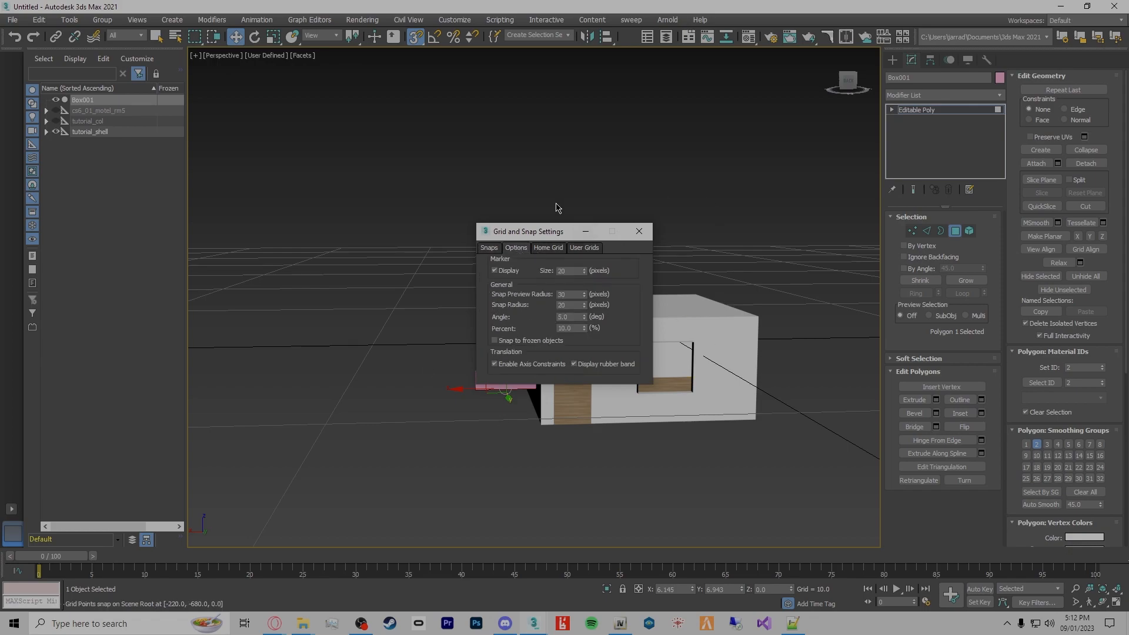
click(550, 250)
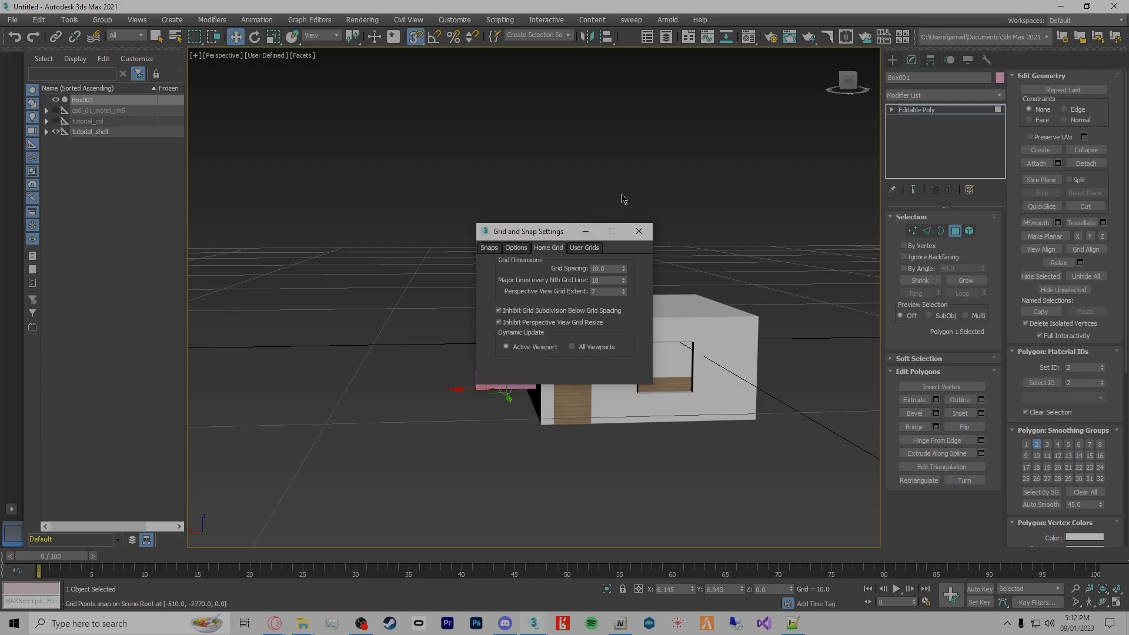
click(583, 249)
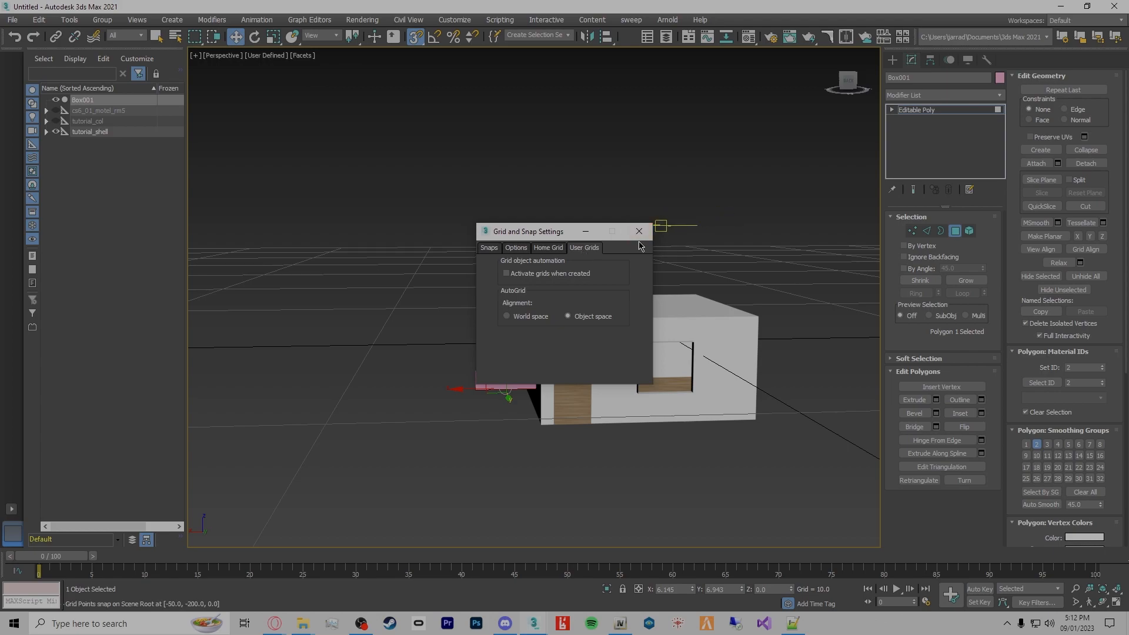
click(494, 249)
drag(529, 232, 338, 98)
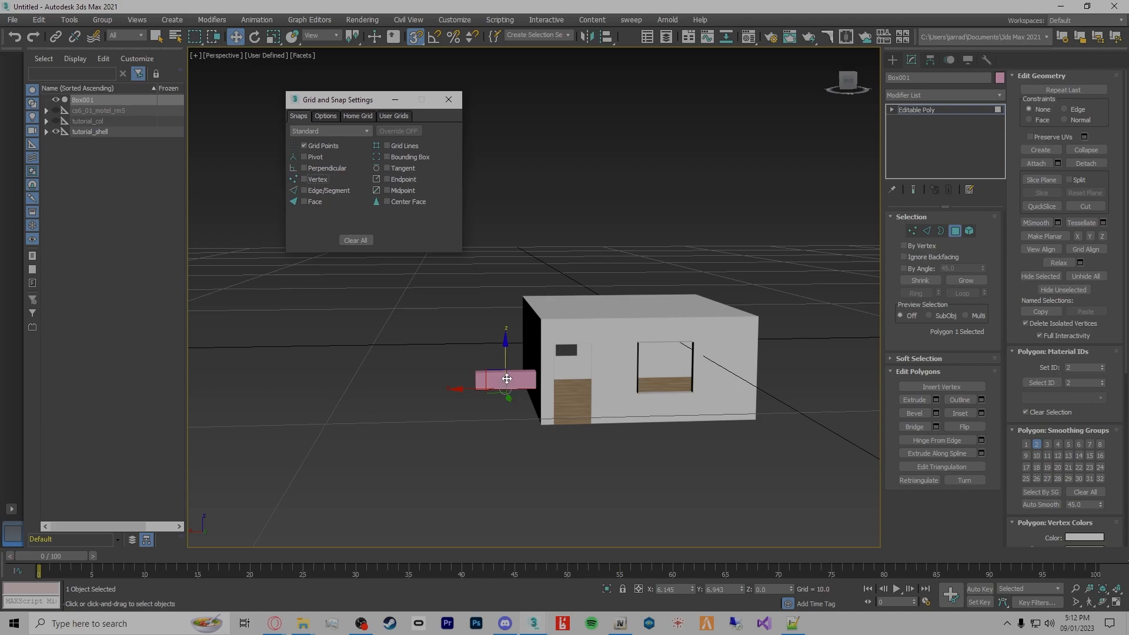
Test moving the box's polygons with only Grid Points and with only Vertex snapping, leaving both snap types enabled
mouse_move(509, 346)
mouse_down()
mouse_move(389, 308)
mouse_move(456, 318)
mouse_move(575, 413)
mouse_move(651, 349)
mouse_move(737, 327)
mouse_move(623, 318)
mouse_move(571, 363)
mouse_move(657, 429)
mouse_move(532, 411)
mouse_move(500, 385)
mouse_move(497, 366)
mouse_up()
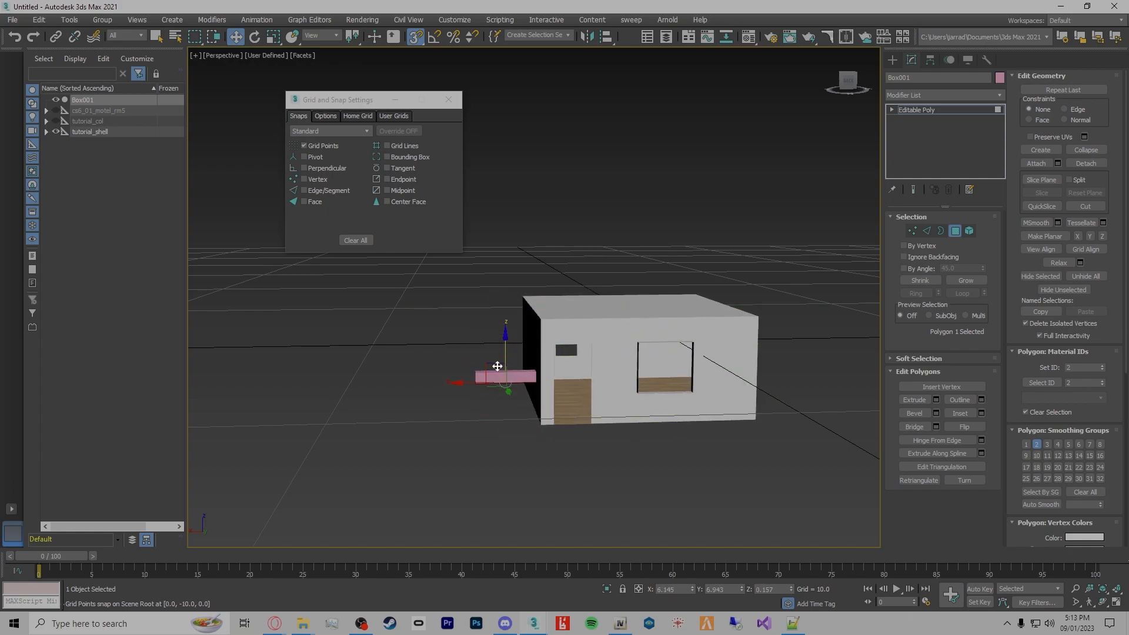
click(304, 147)
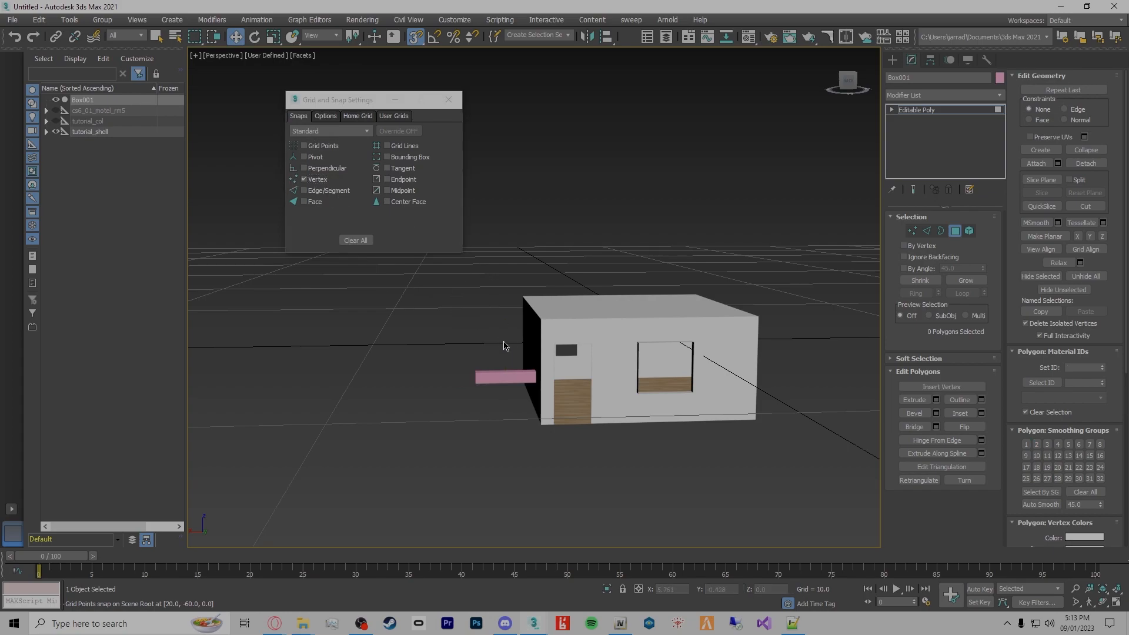
click(516, 381)
drag(504, 348, 567, 295)
click(304, 146)
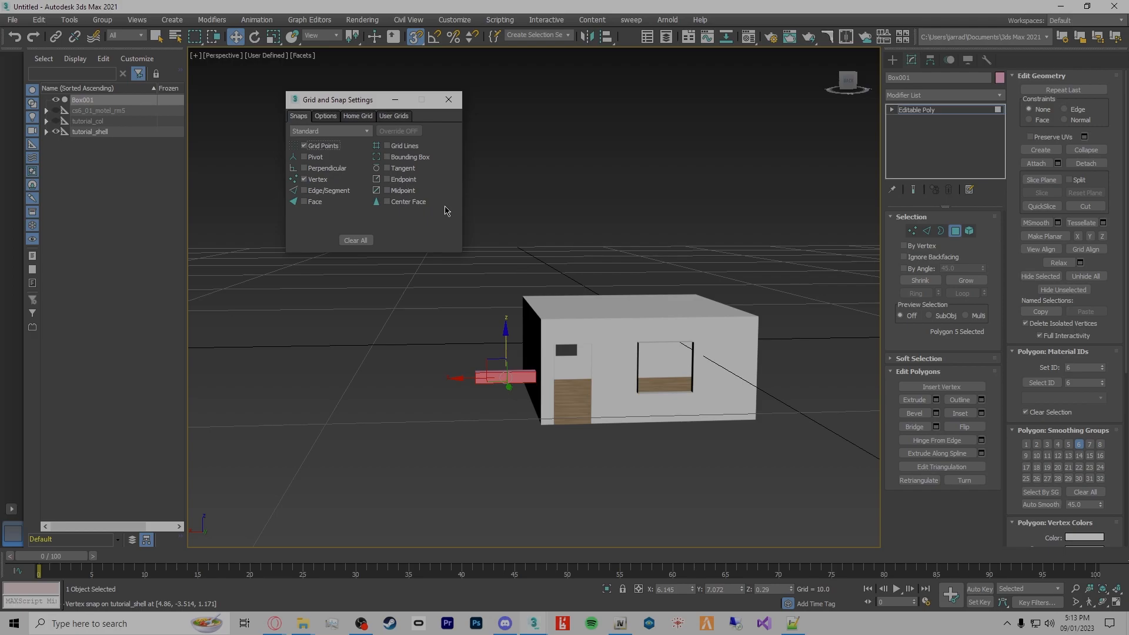
click(448, 99)
Move the whole box so that it snaps onto the upper corner of the building's doorway
alt+middle_drag(618, 402, 523, 424)
click(494, 383)
alt+middle_drag(504, 340, 556, 421)
key(4)
drag(506, 392, 633, 328)
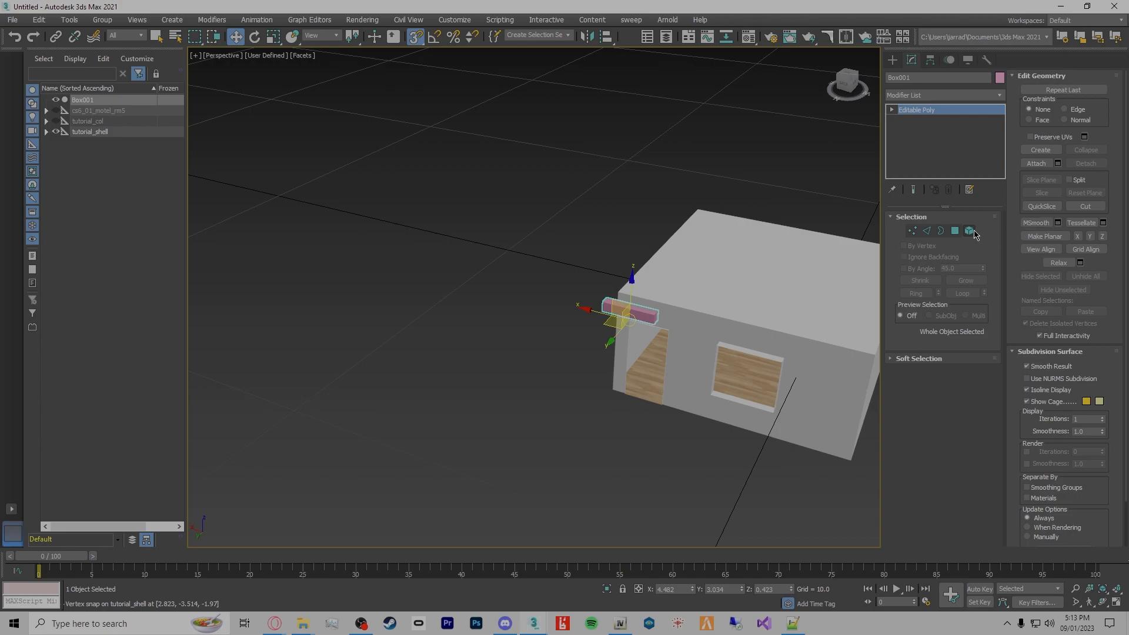
Stretch the box's bottom polygon down to the doorway's floor and one side polygon out to the doorway's far edge
click(955, 230)
scroll(615, 321, up, 6)
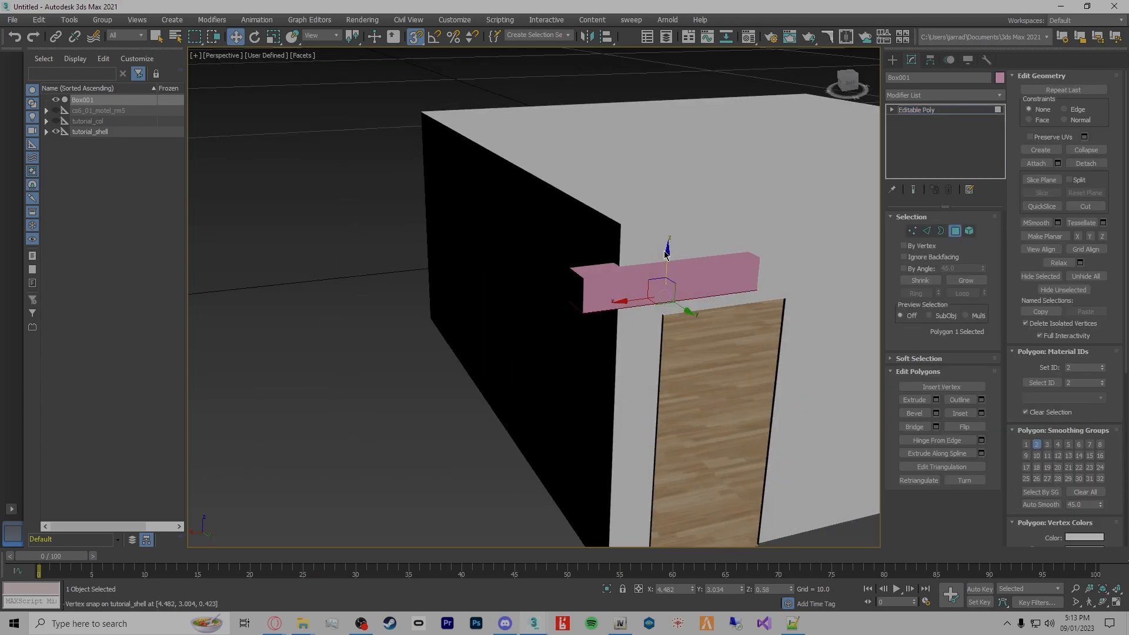
alt+middle_drag(721, 359, 637, 285)
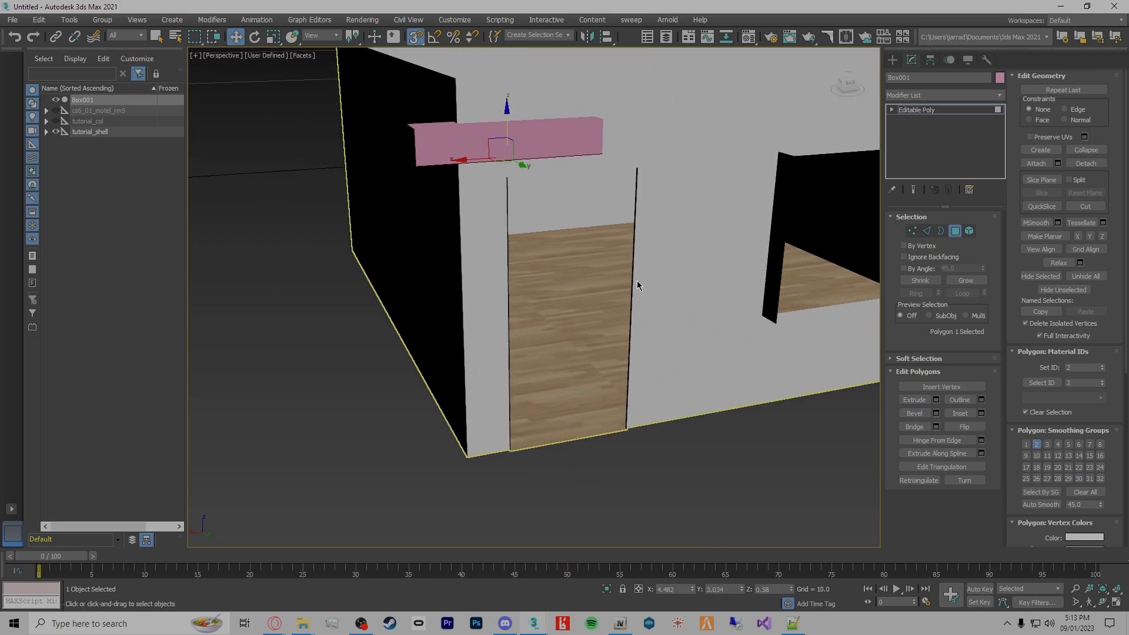
drag(507, 116, 628, 430)
alt+middle_drag(653, 440, 587, 432)
click(566, 417)
drag(539, 307, 590, 508)
Snap the box's top polygon to the doorway's upper edge and its protruding side polygon to the doorway's near edge
alt+middle_drag(590, 508, 707, 457)
click(561, 149)
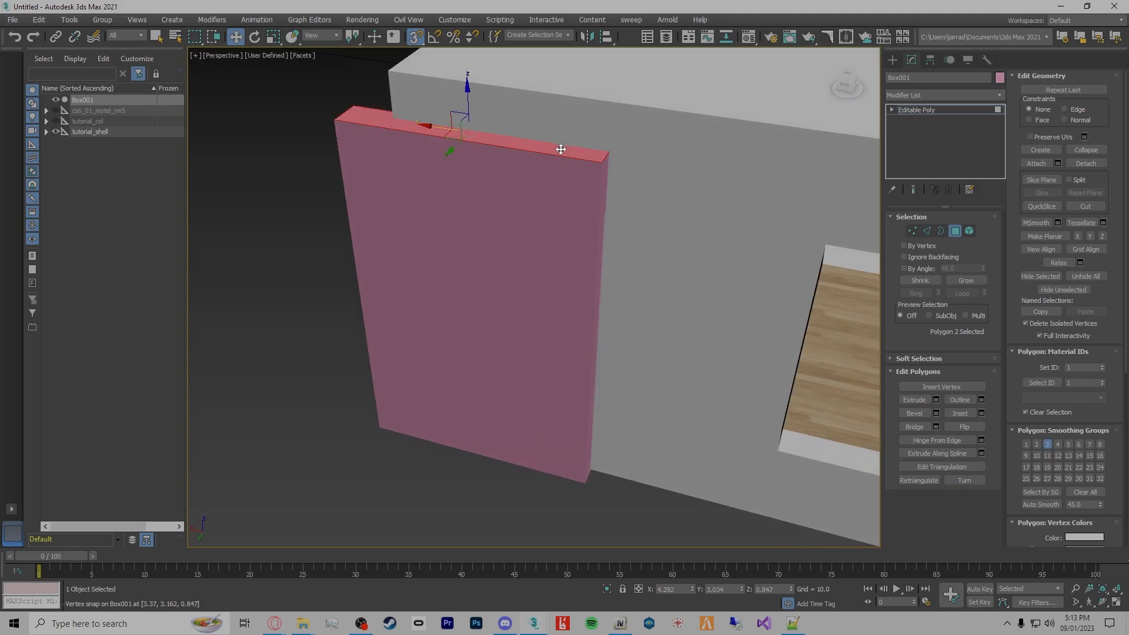
drag(469, 98, 445, 244)
alt+middle_drag(445, 244, 456, 333)
click(414, 349)
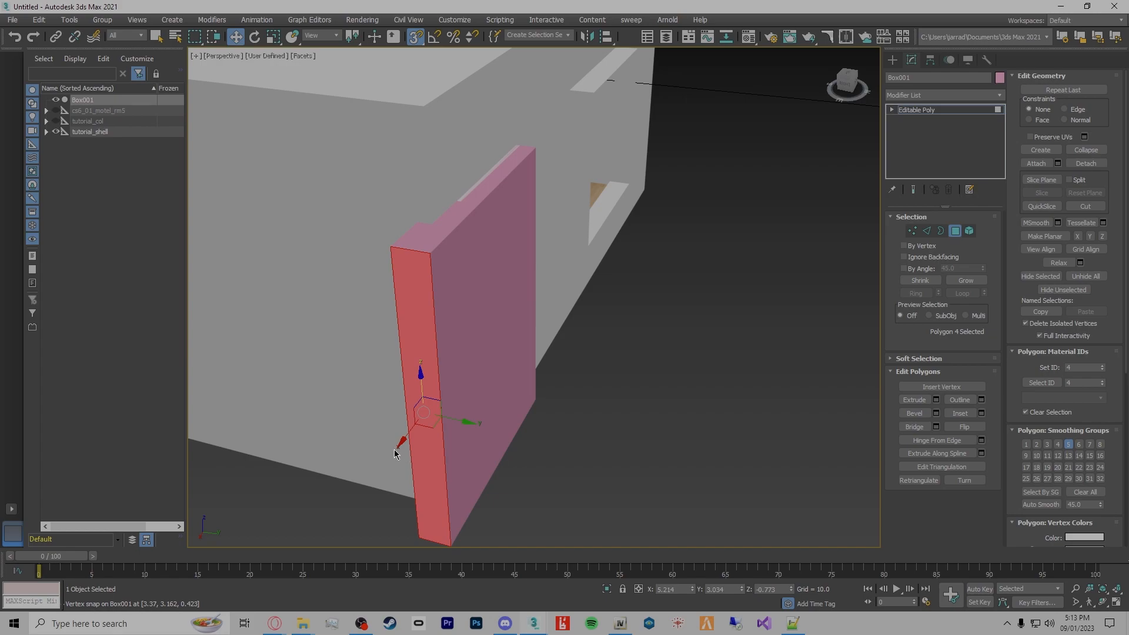
drag(403, 443, 470, 202)
Snap the box's outer and inner faces to the wall at the doorway to form a thin door panel
alt+middle_drag(459, 292, 506, 289)
click(497, 292)
drag(545, 329, 466, 193)
alt+middle_drag(405, 338, 610, 323)
click(494, 330)
drag(458, 337, 479, 182)
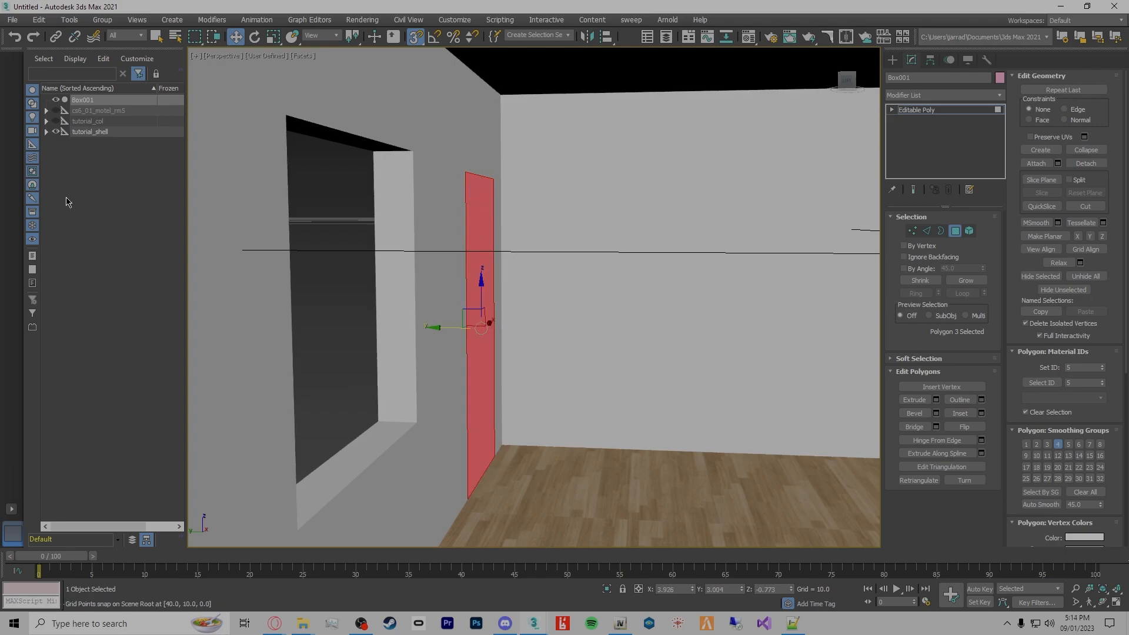
Hide the tutorial_shell building so only the door panel is displayed
click(45, 131)
click(69, 143)
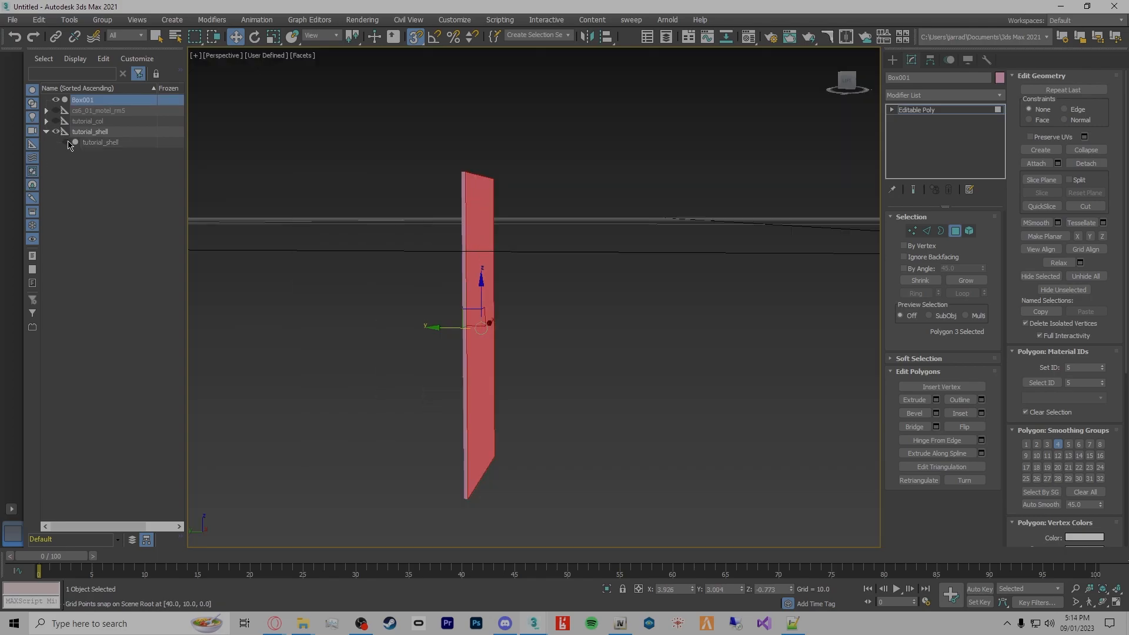
alt+middle_drag(350, 350, 411, 372)
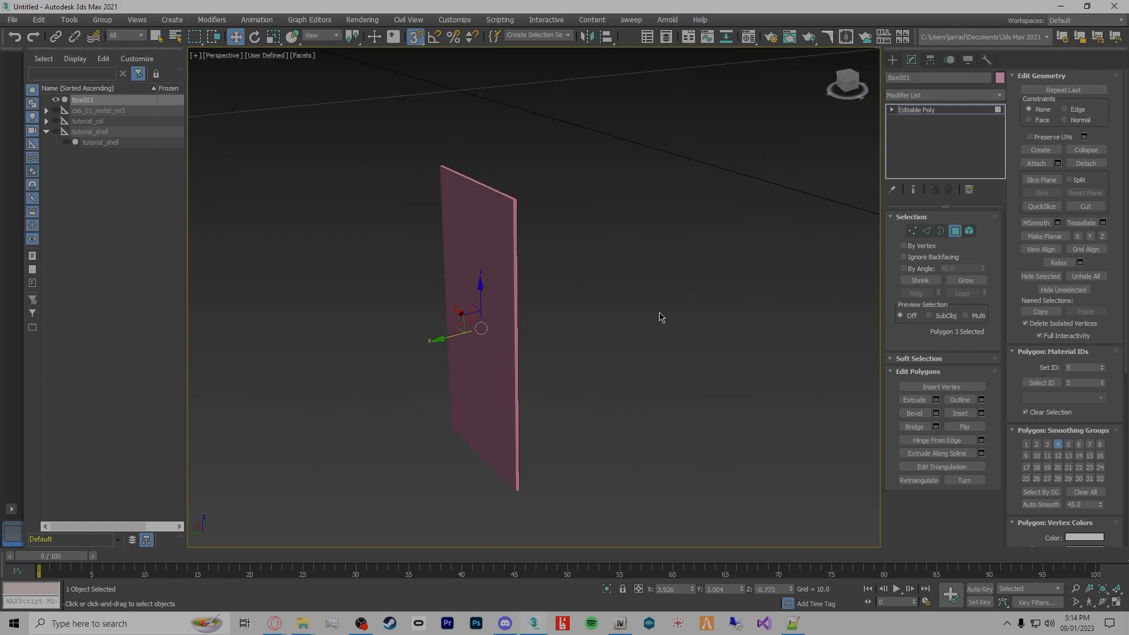
Thicken the whole door panel by scaling it along the Y axis to about 146%
click(955, 232)
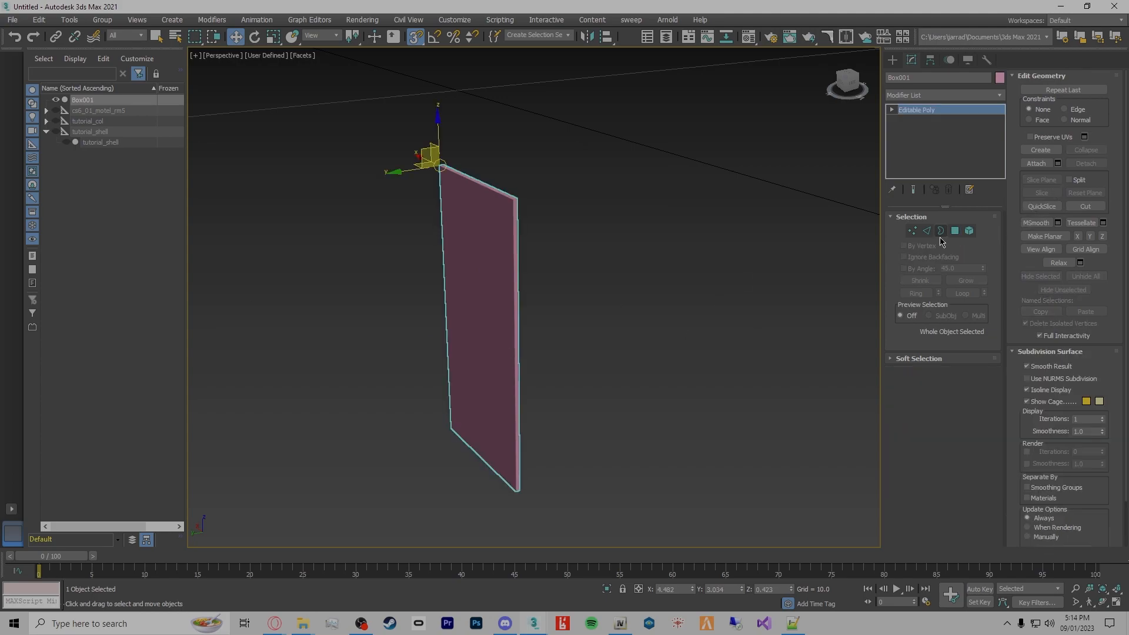
key(r)
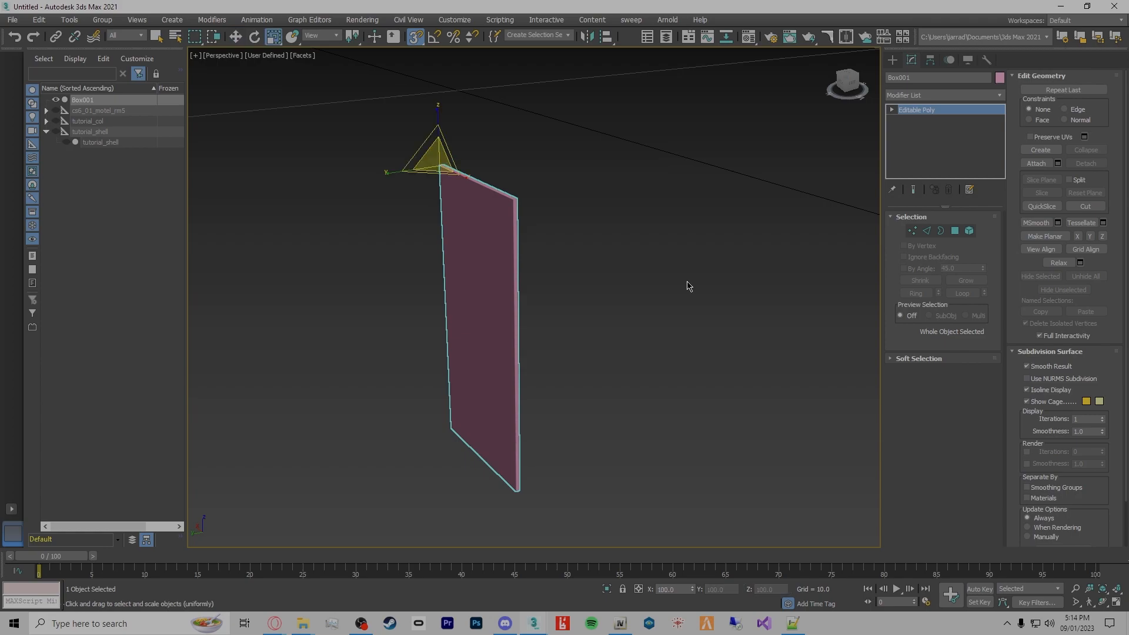
drag(390, 173, 337, 175)
alt+middle_drag(676, 309, 701, 350)
drag(394, 170, 376, 171)
alt+middle_drag(612, 311, 693, 310)
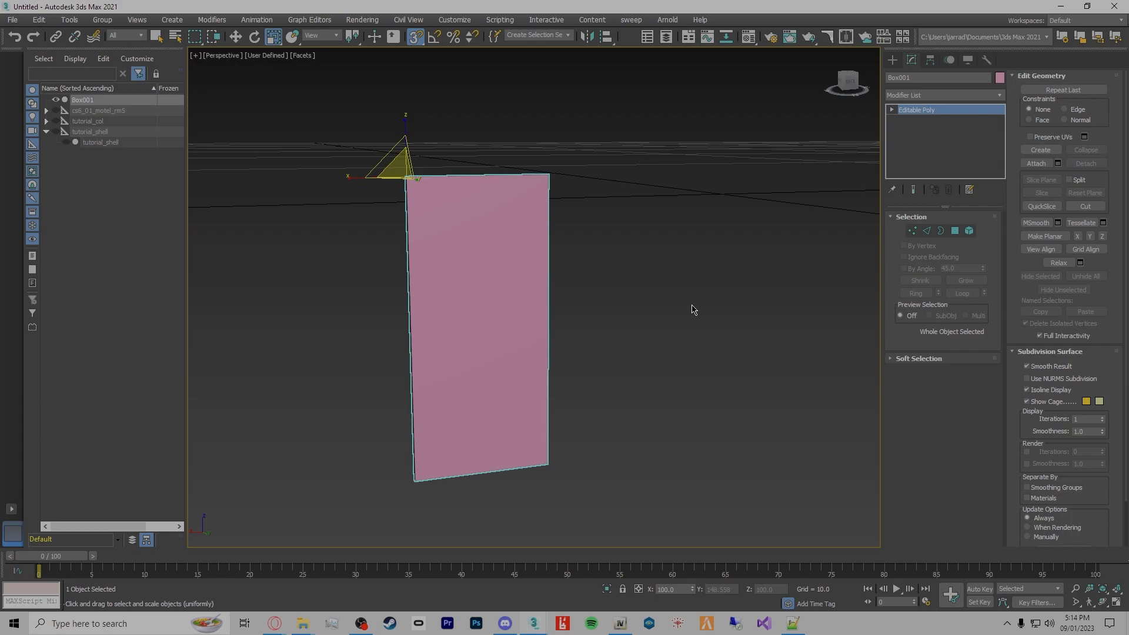
click(47, 132)
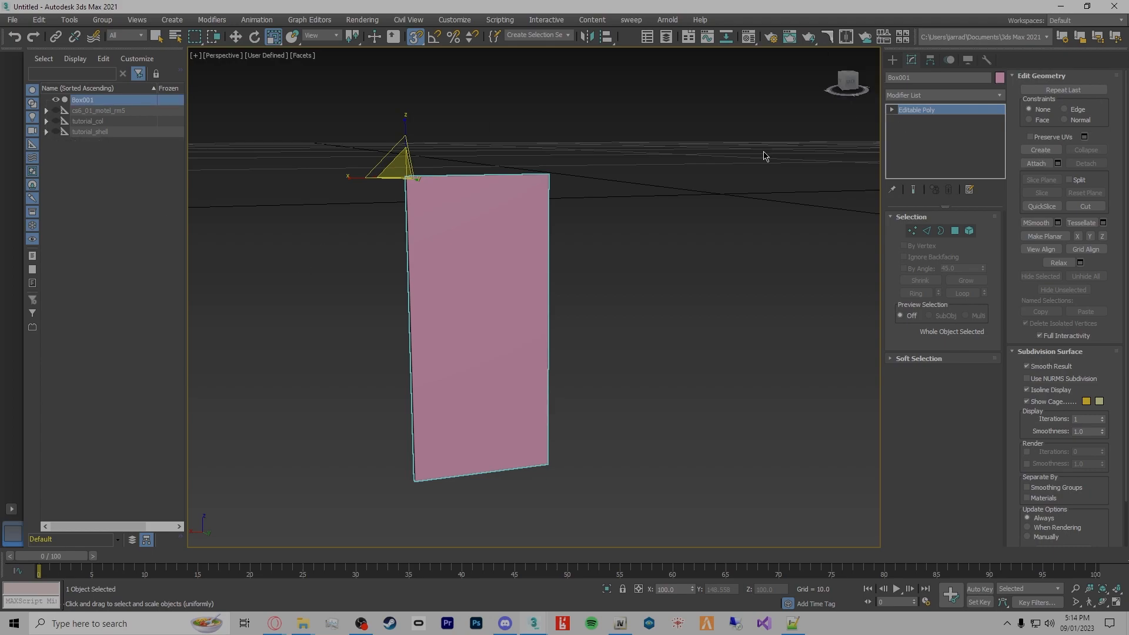
Start a Tube primitive and turn off snapping
click(893, 60)
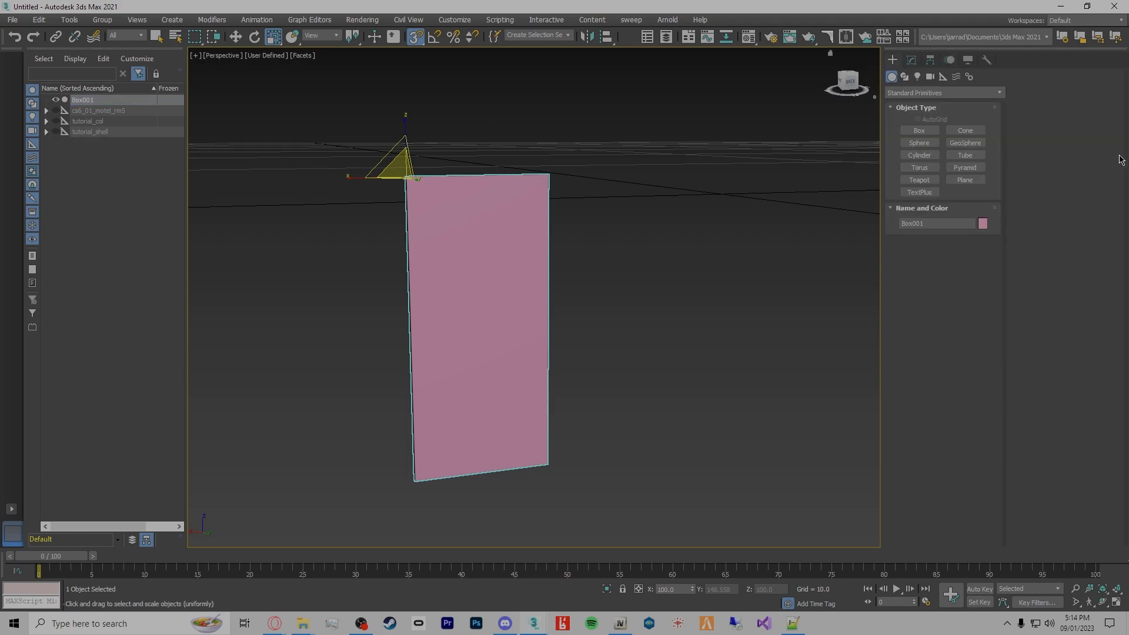
click(965, 156)
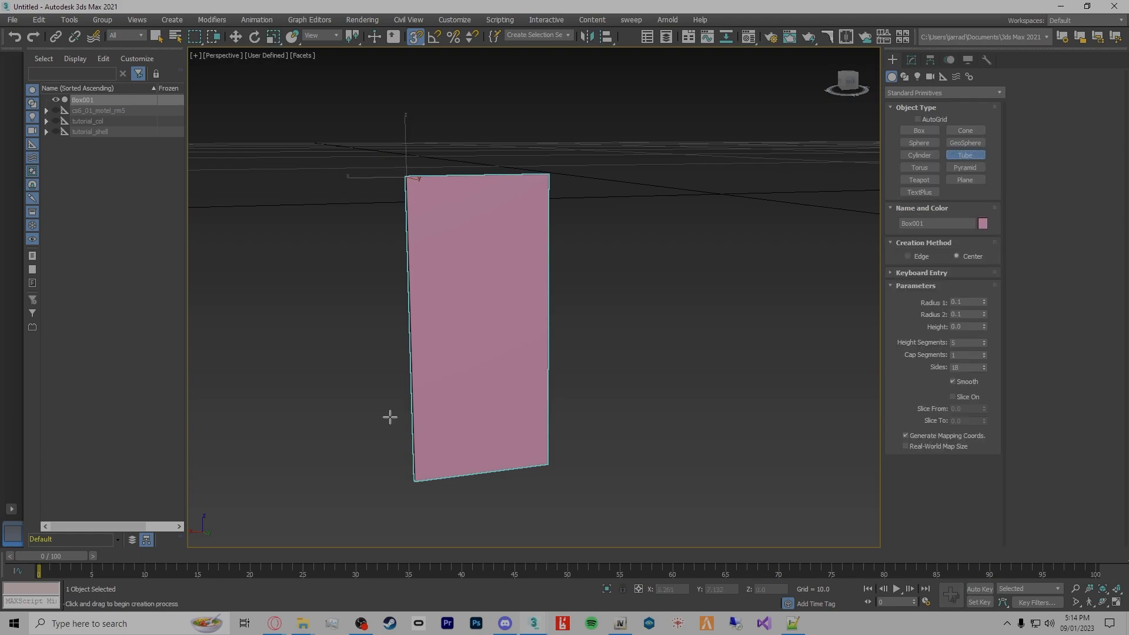
key(s)
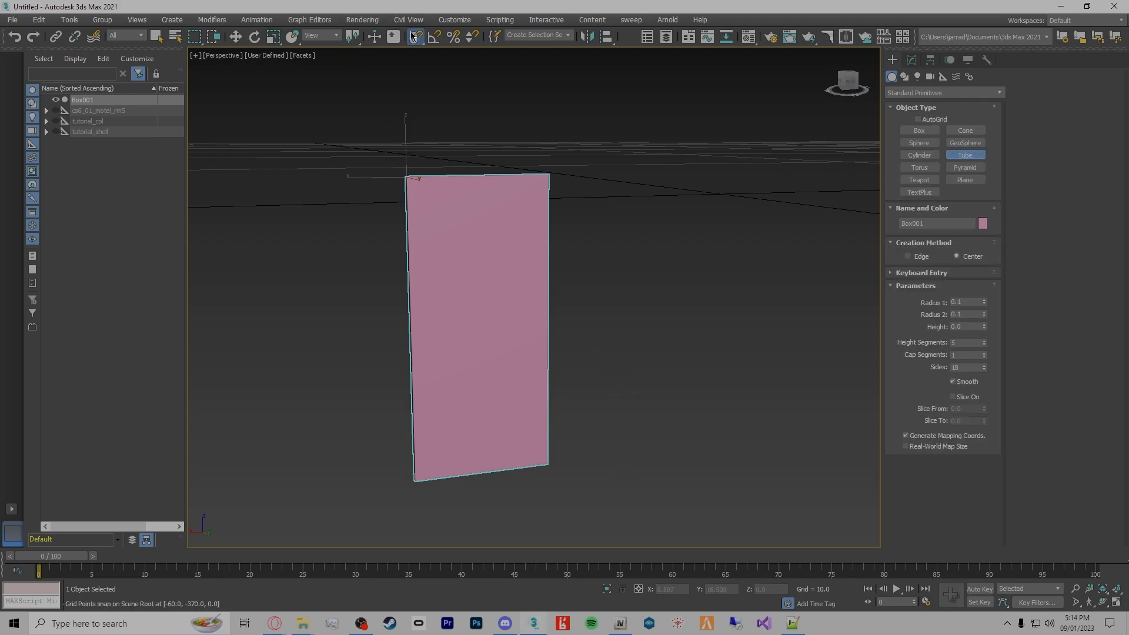
scroll(577, 347, down, 5)
alt+middle_drag(587, 338, 656, 393)
drag(563, 360, 590, 365)
right_click(562, 361)
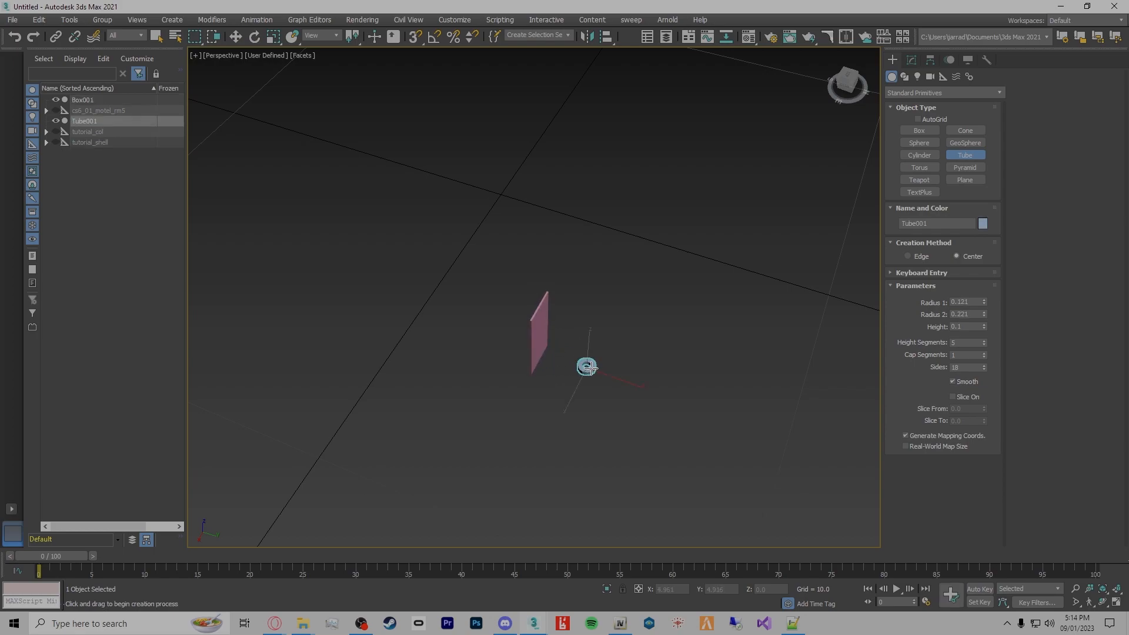
click(588, 364)
right_click(627, 377)
Create a tube beside the door panel with Radius 1 about 0.111, Radius 2 of 0 and height about 0.633
drag(600, 358, 604, 360)
scroll(607, 352, up, 8)
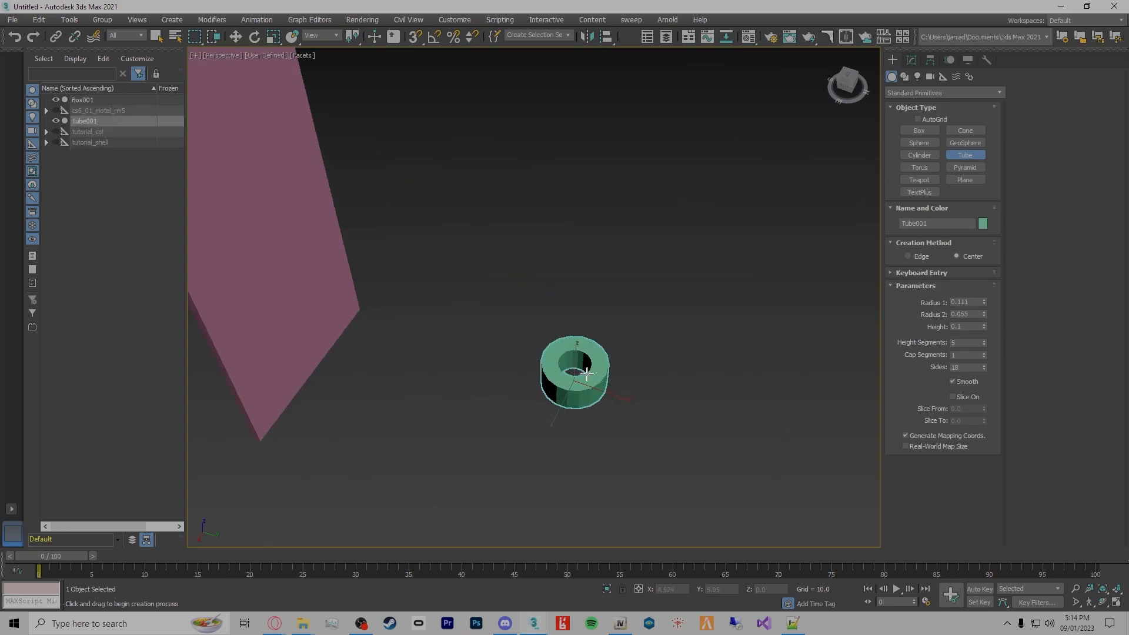
scroll(580, 370, up, 3)
scroll(580, 371, down, 3)
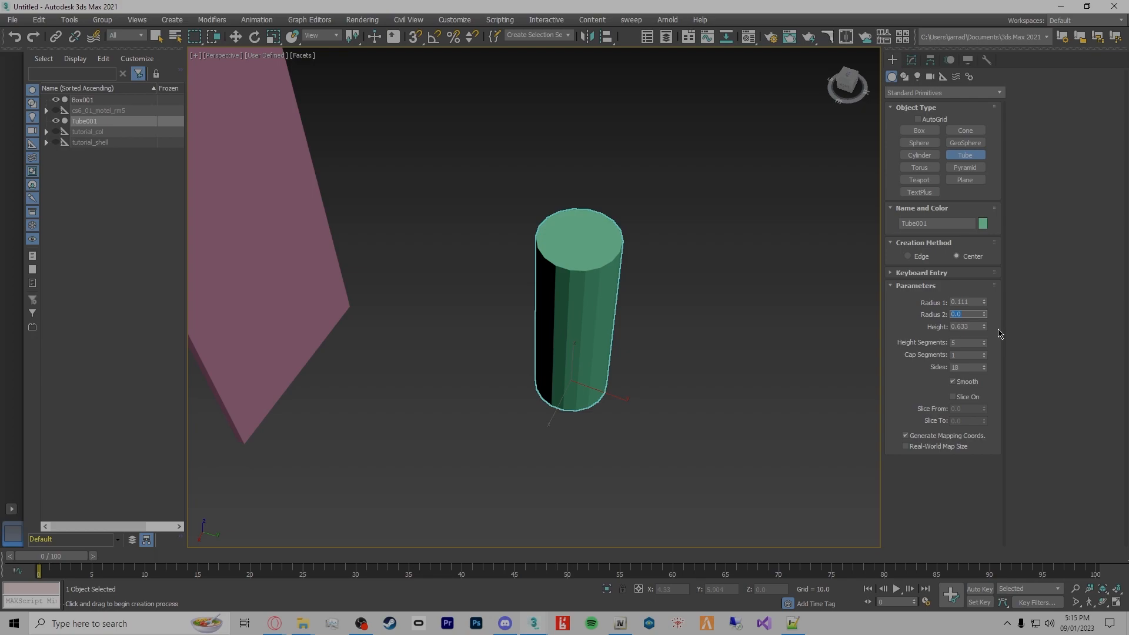
Increase the tube's number of sides to 34
click(985, 341)
drag(984, 370, 988, 370)
click(986, 368)
alt+middle_drag(692, 334, 771, 310)
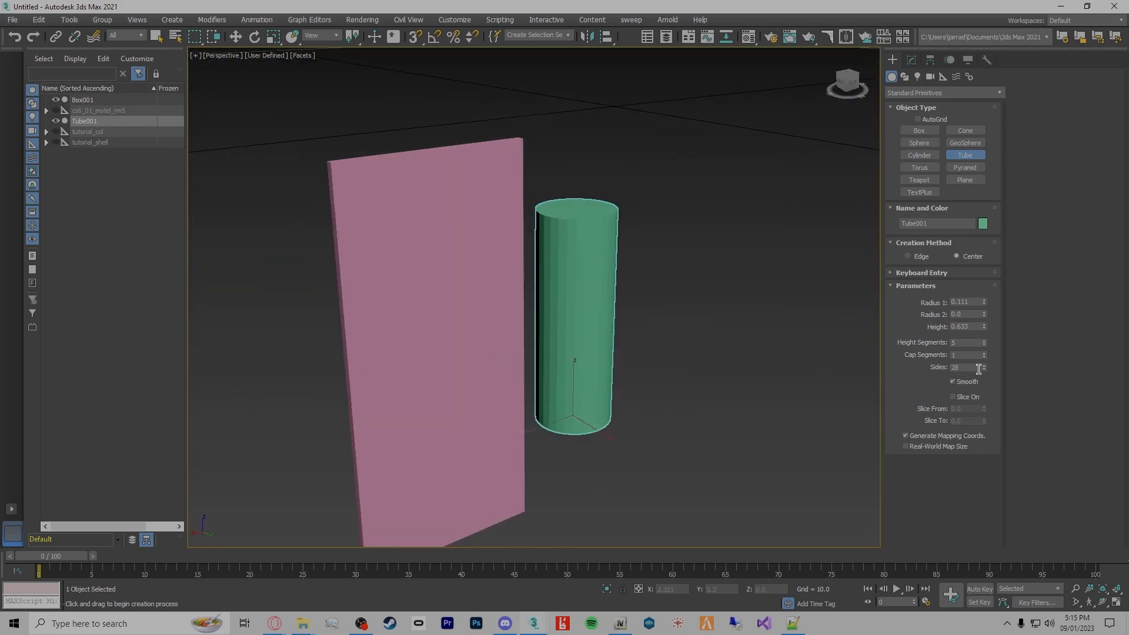
drag(987, 371, 988, 368)
alt+middle_drag(710, 357, 689, 371)
scroll(689, 370, down, 5)
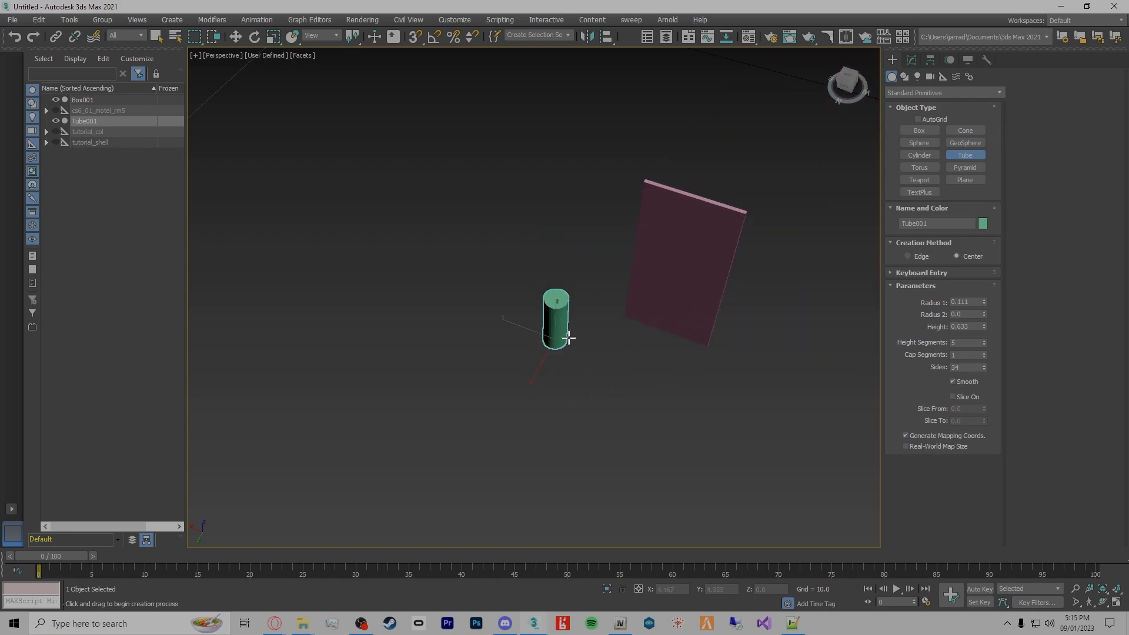
Convert the tube to Editable Poly
key(r)
right_click(668, 305)
mouse_move(618, 433)
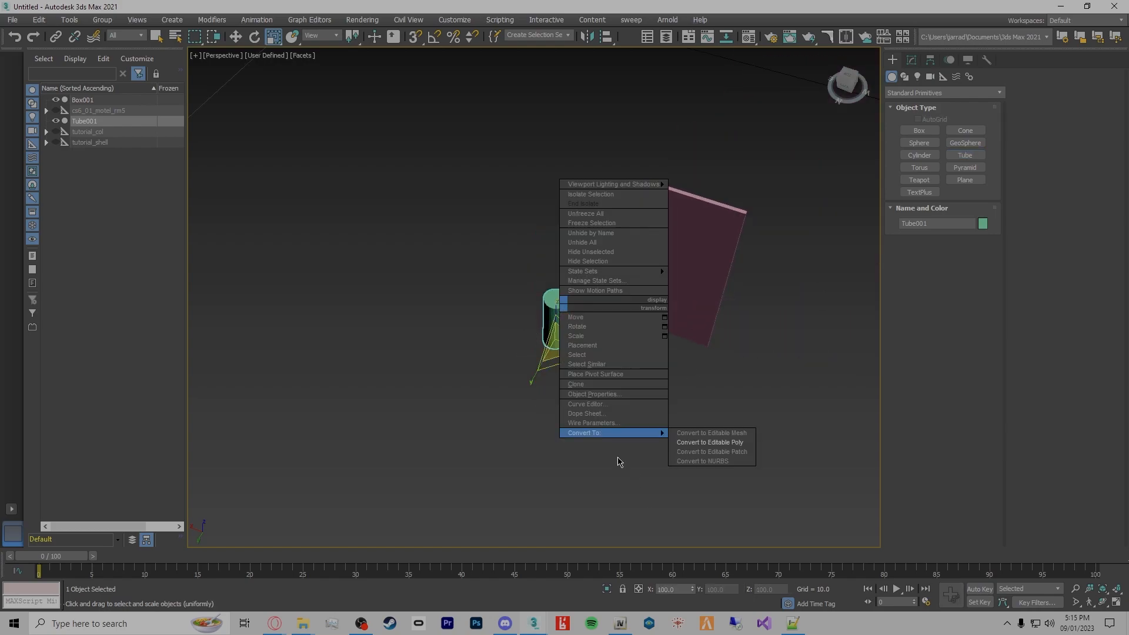
click(715, 446)
alt+middle_drag(829, 433, 471, 357)
key(r)
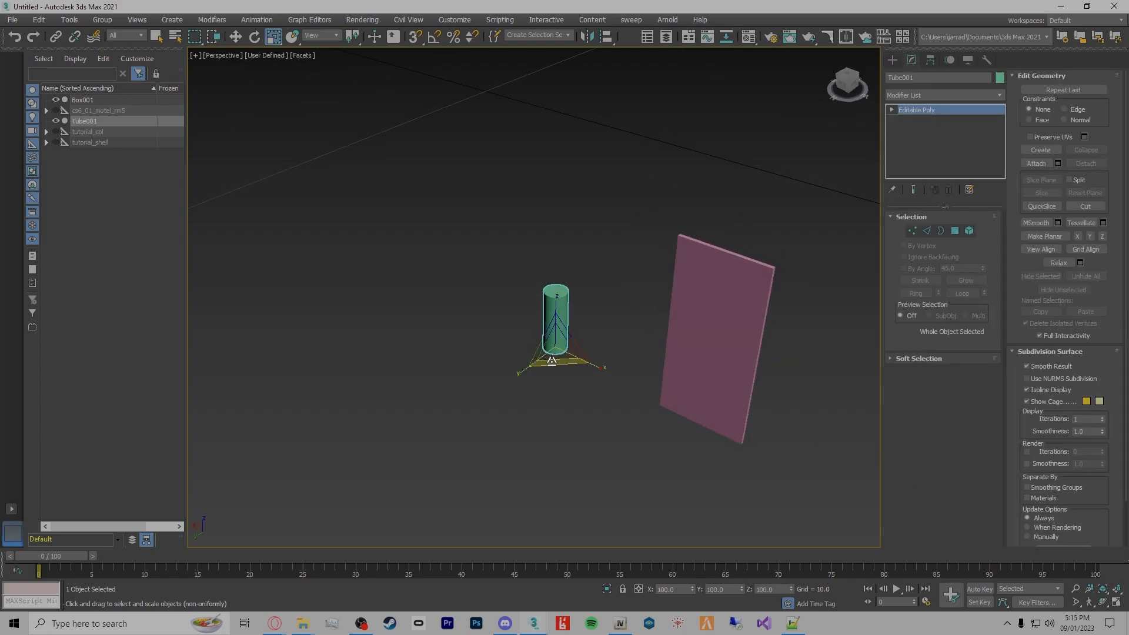
Thin the tube by scaling it to about 29 percent in X and Y
drag(553, 359, 539, 282)
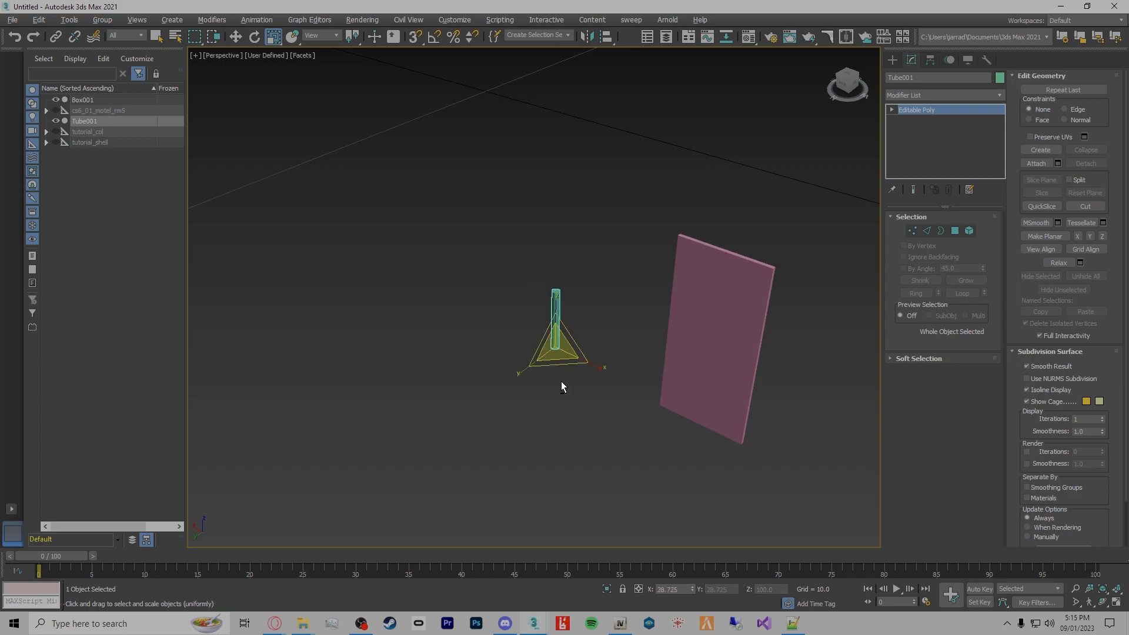
alt+middle_drag(559, 385, 612, 371)
Turn on angle snapping and rotate the tube 90 degrees about Y so that it lies horizontally
key(e)
drag(536, 315, 472, 394)
key(ctrl+z)
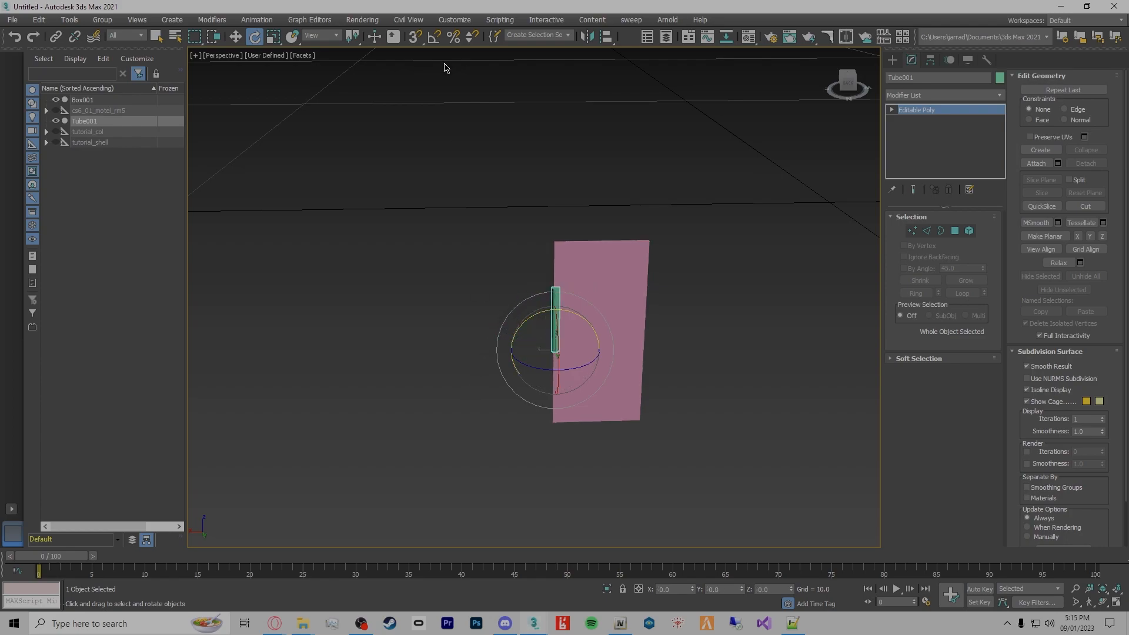
click(433, 37)
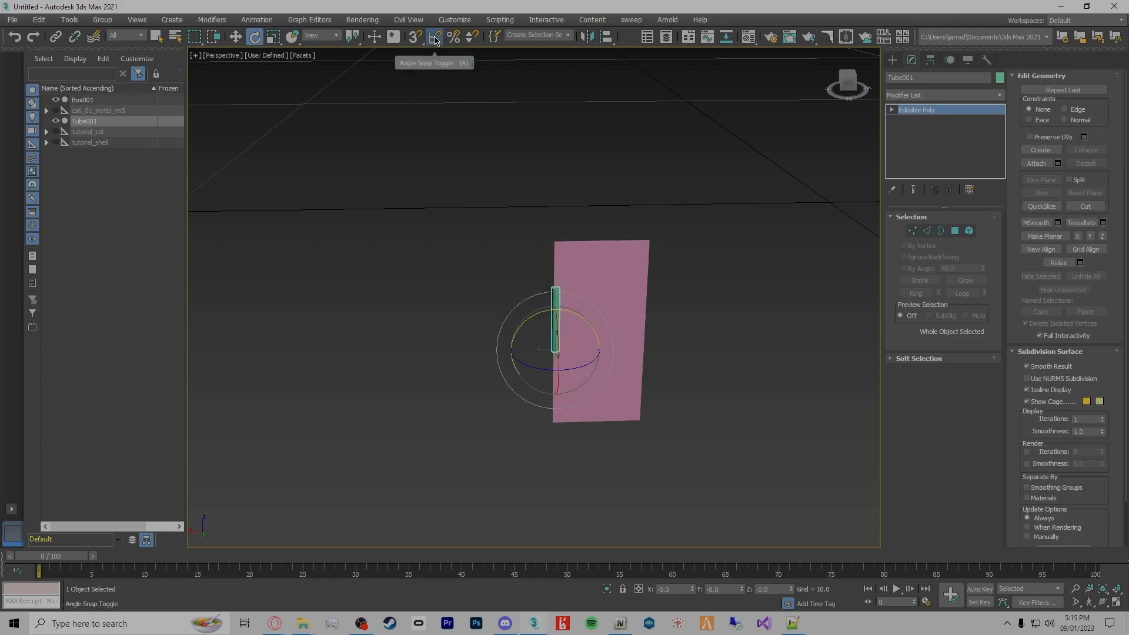
drag(535, 316, 491, 382)
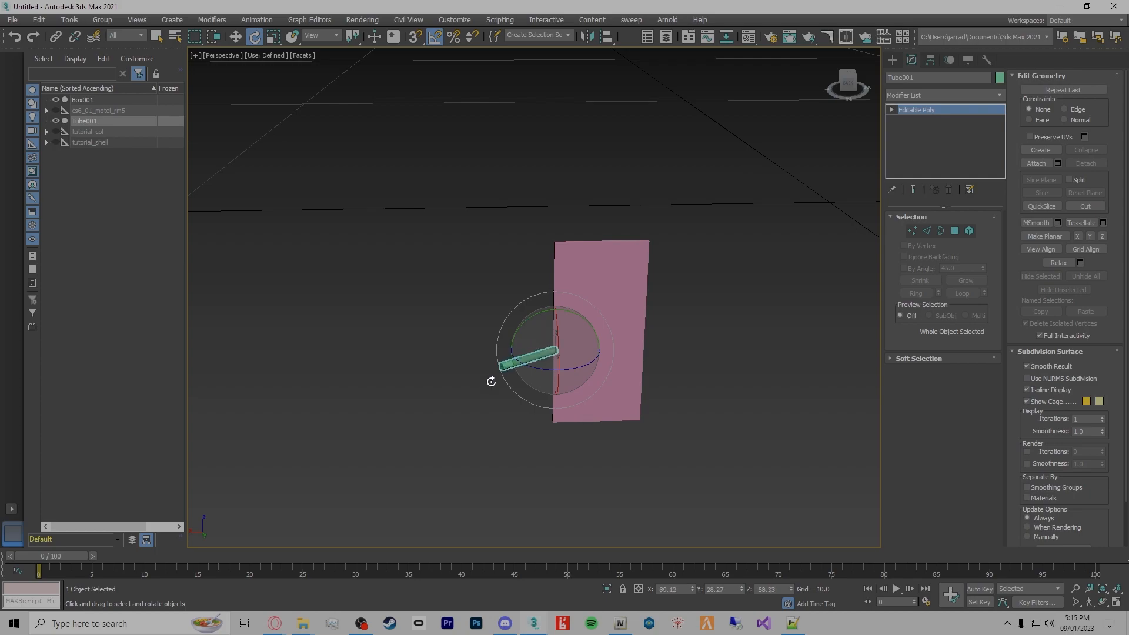
key(ctrl+z)
drag(543, 313, 488, 316)
alt+middle_drag(584, 429, 630, 406)
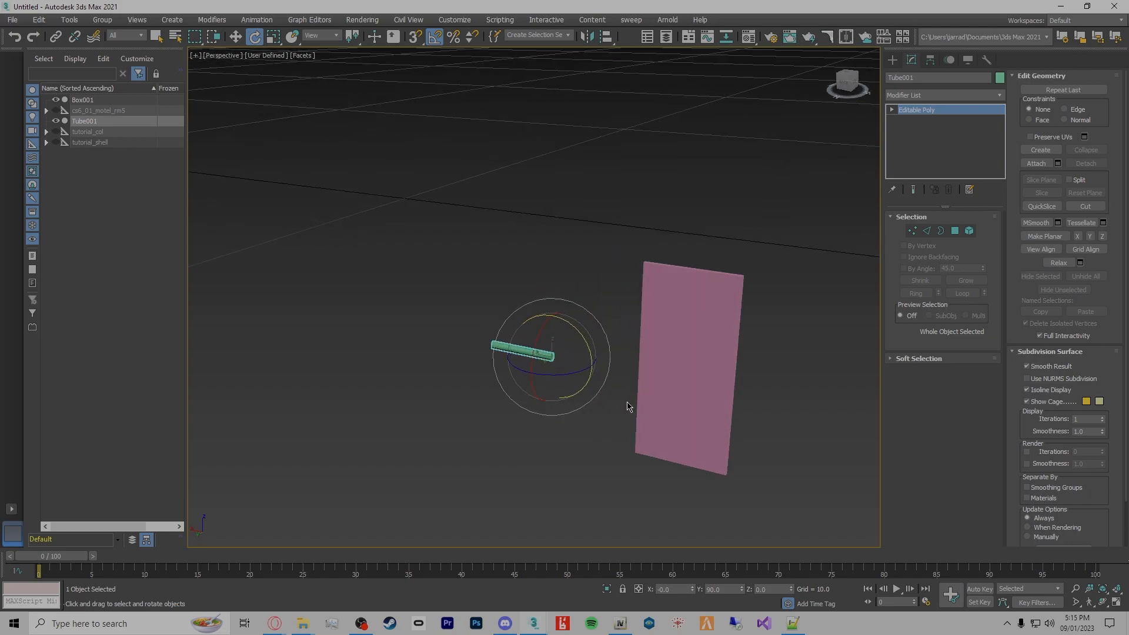
Move the horizontal tube to the door panel's side edge at handle height and scale it down
key(w)
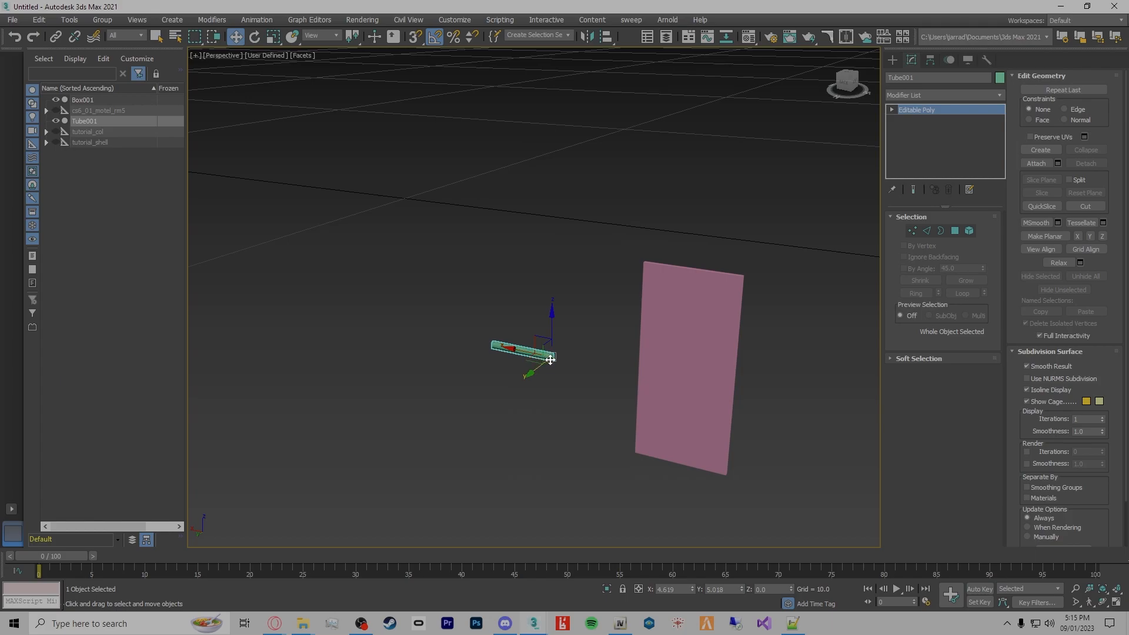
drag(558, 359, 732, 336)
alt+middle_drag(732, 337, 729, 400)
drag(562, 310, 682, 312)
alt+middle_drag(653, 351, 587, 194)
drag(650, 73, 635, 196)
key(r)
drag(594, 240, 622, 434)
With snapping off, position the tube just off the door panel's face at about Y 3.106
key(w)
key(s)
alt+middle_drag(643, 408, 578, 396)
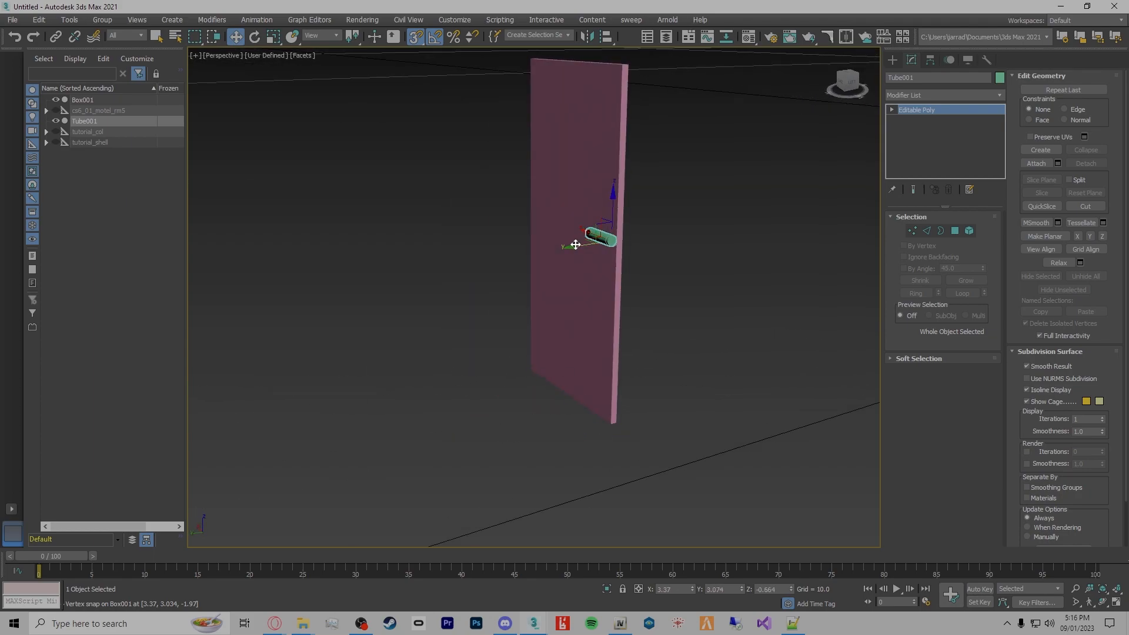
mouse_move(576, 246)
mouse_down()
mouse_move(541, 248)
mouse_move(561, 246)
mouse_up()
alt+middle_drag(560, 246, 634, 285)
scroll(567, 223, up, 4)
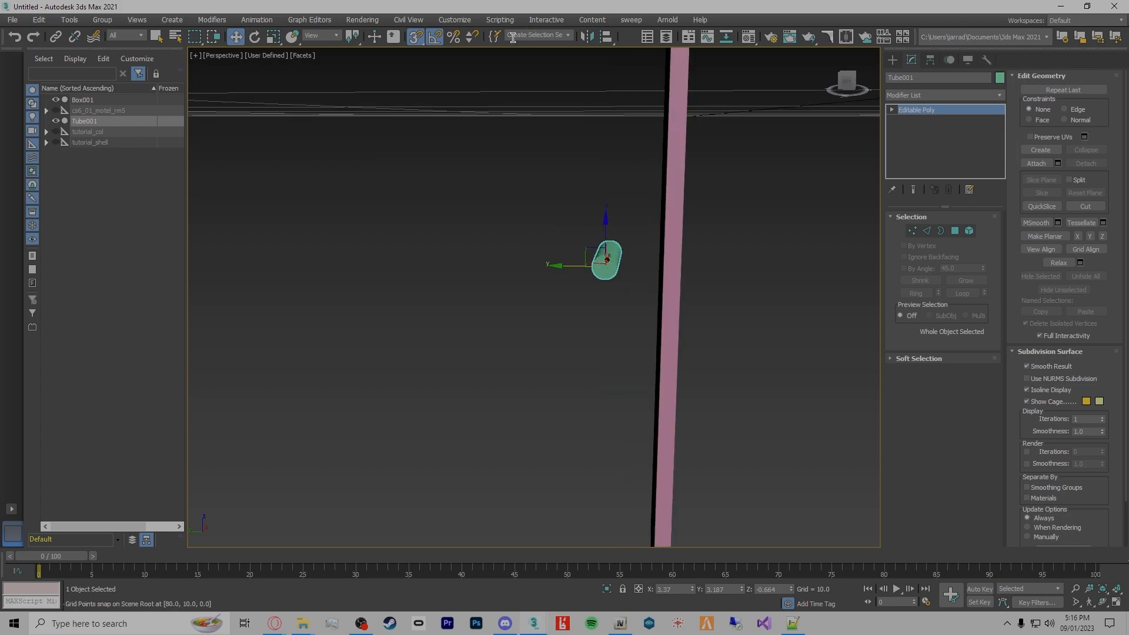
click(435, 37)
key(s)
drag(564, 266, 664, 295)
Scale the tube down to handle size, about 14 percent in X and Y and 29 percent in Z
alt+middle_drag(664, 295, 612, 285)
key(r)
drag(556, 235, 595, 291)
alt+middle_drag(596, 292, 637, 313)
drag(671, 240, 654, 247)
scroll(580, 274, down, 5)
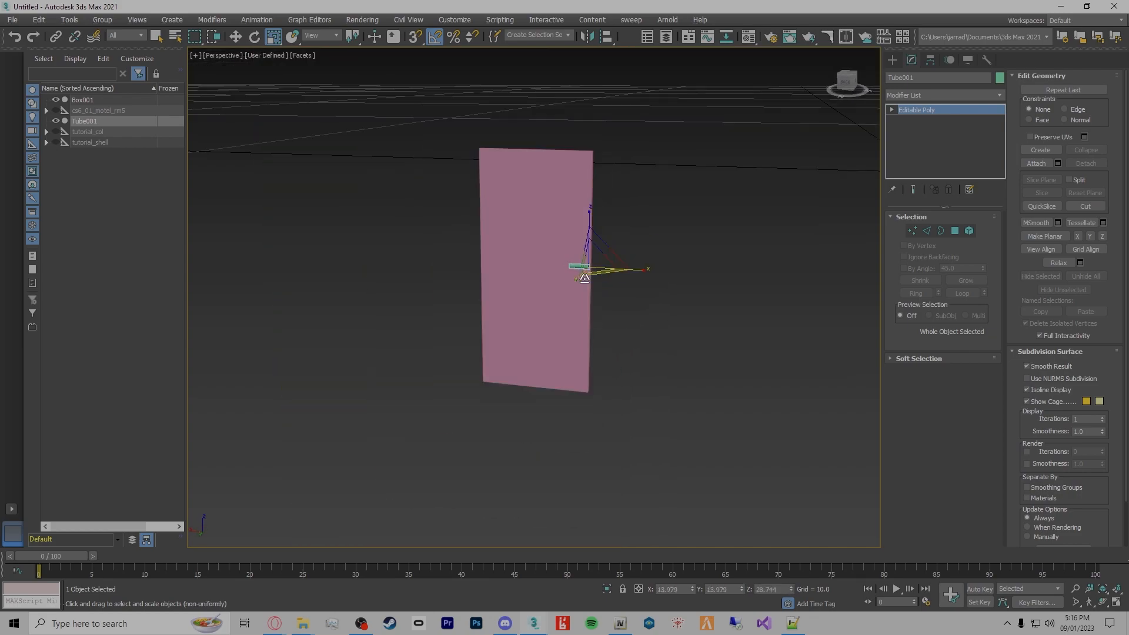
Make one copy of the handle tube on the opposite side of the door panel, at about Y 2.943
alt+middle_drag(628, 284, 645, 312)
key(w)
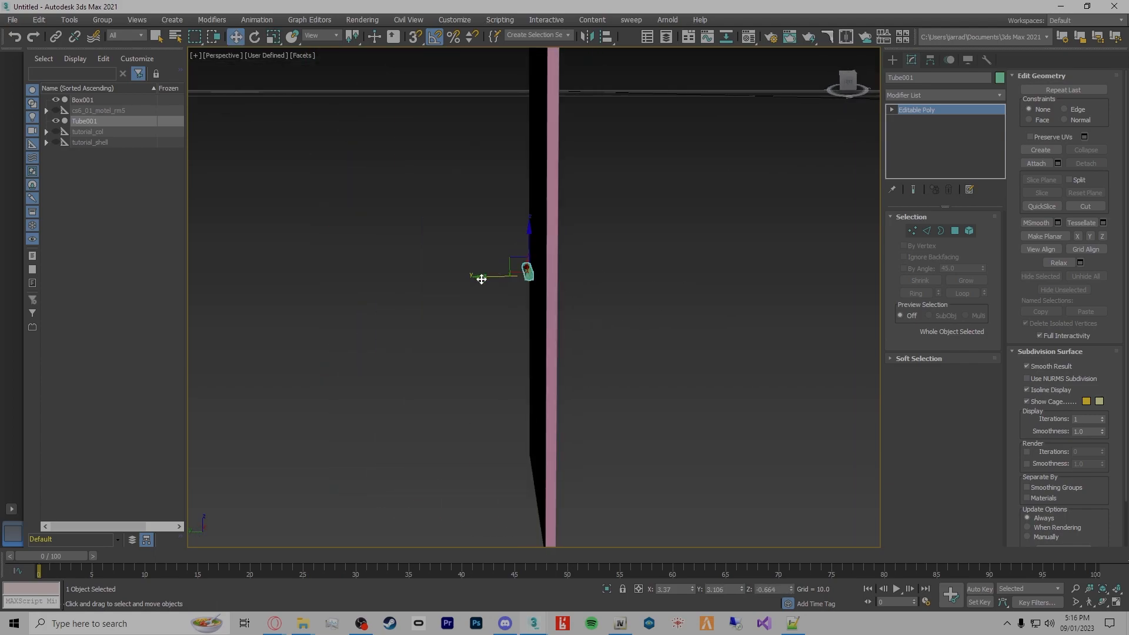
drag(480, 278, 525, 276)
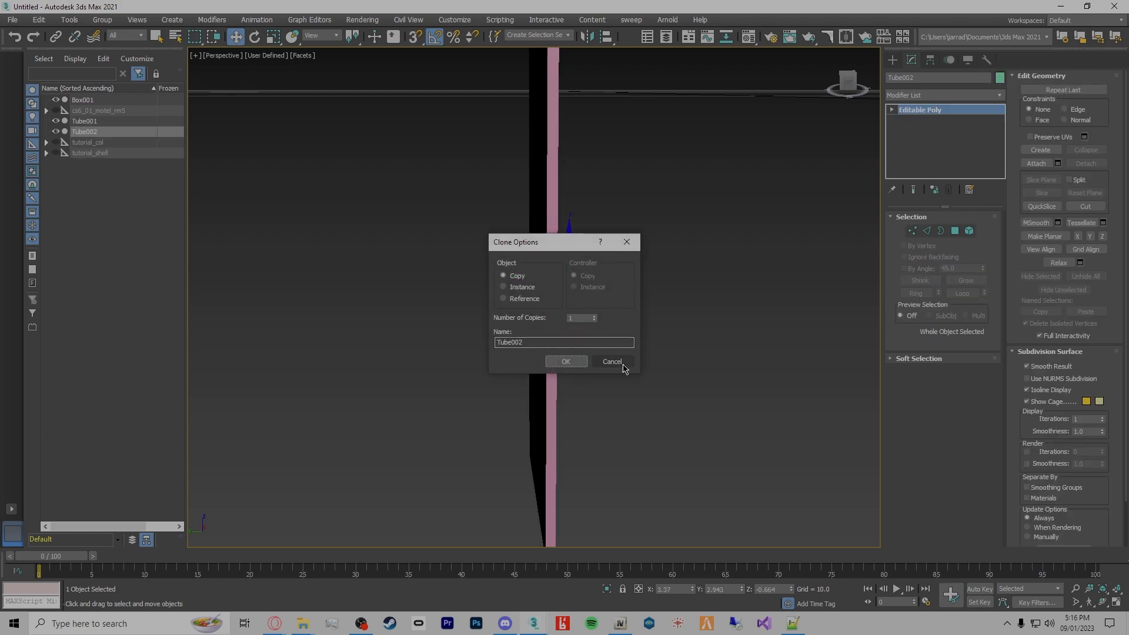
click(564, 361)
alt+middle_drag(634, 352, 626, 344)
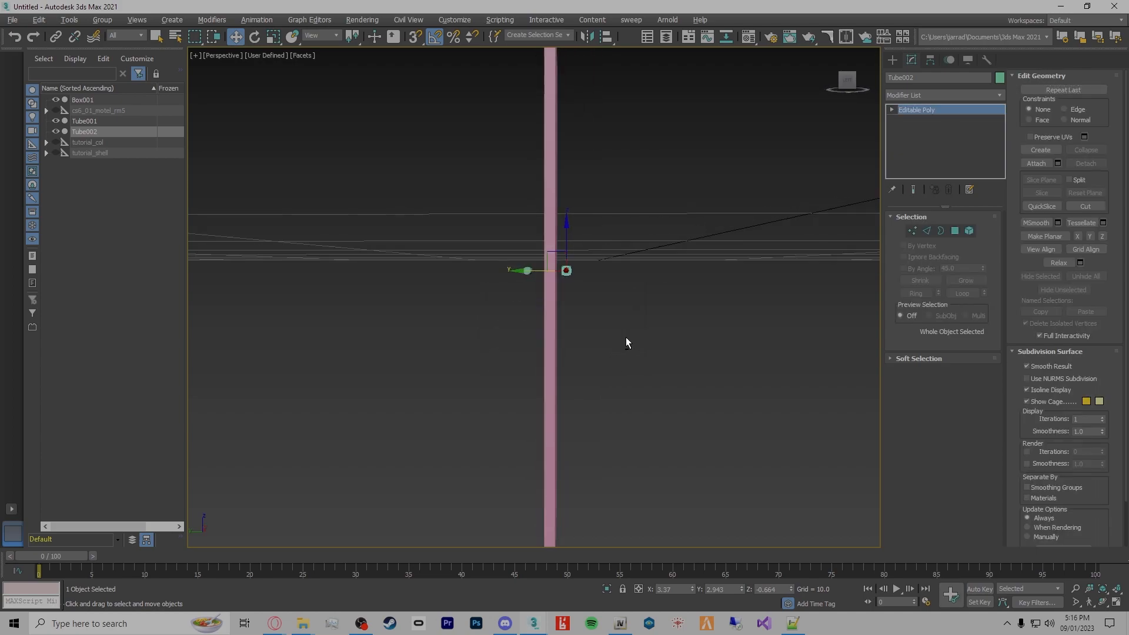
Move the original handle tube slightly closer to the door panel, to about Y 3.093
click(530, 268)
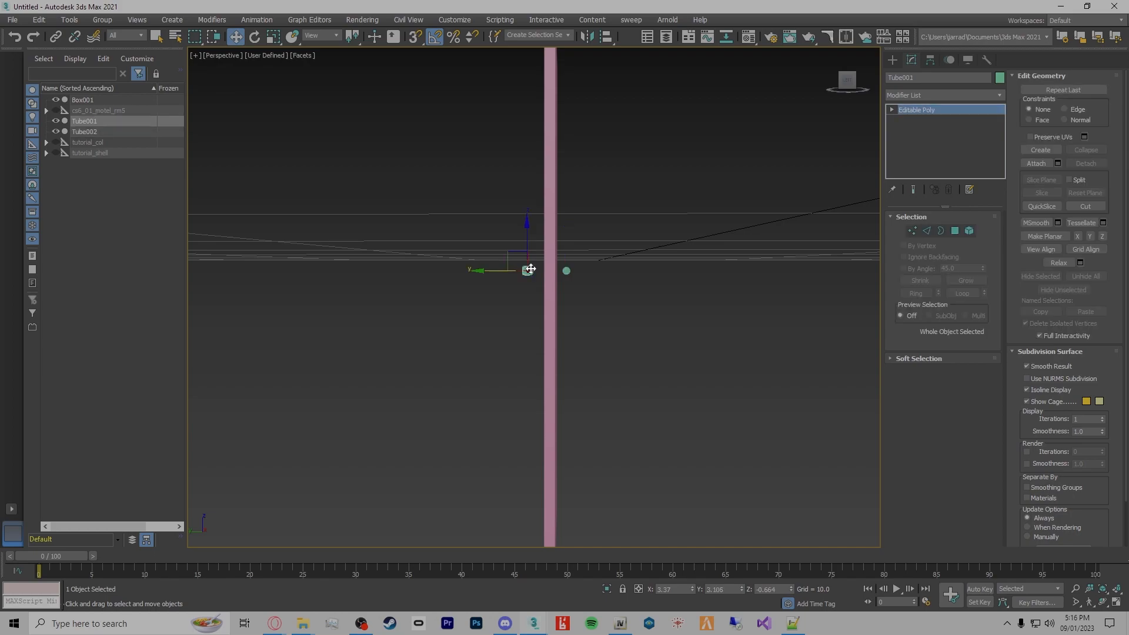
drag(496, 271, 501, 271)
click(846, 80)
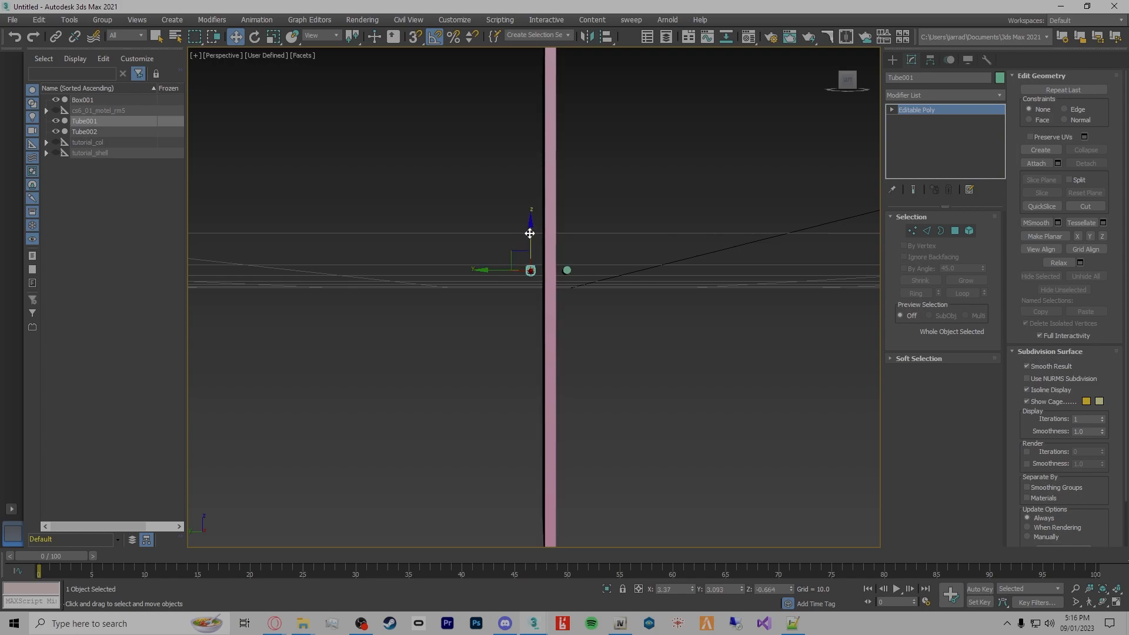
click(497, 240)
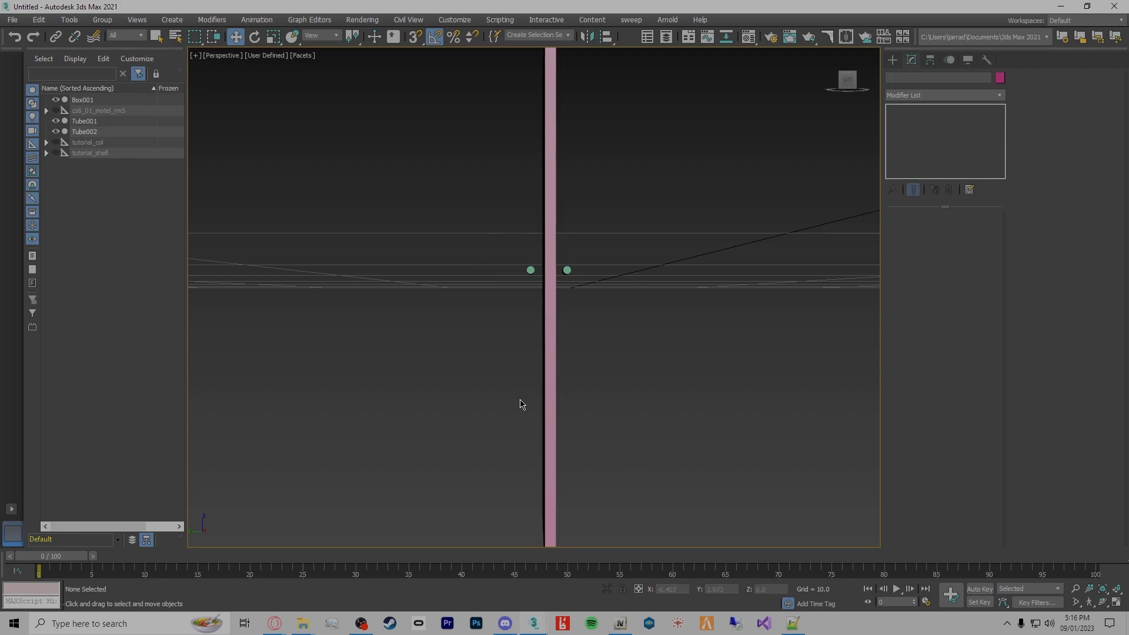
click(531, 270)
click(1036, 163)
click(566, 270)
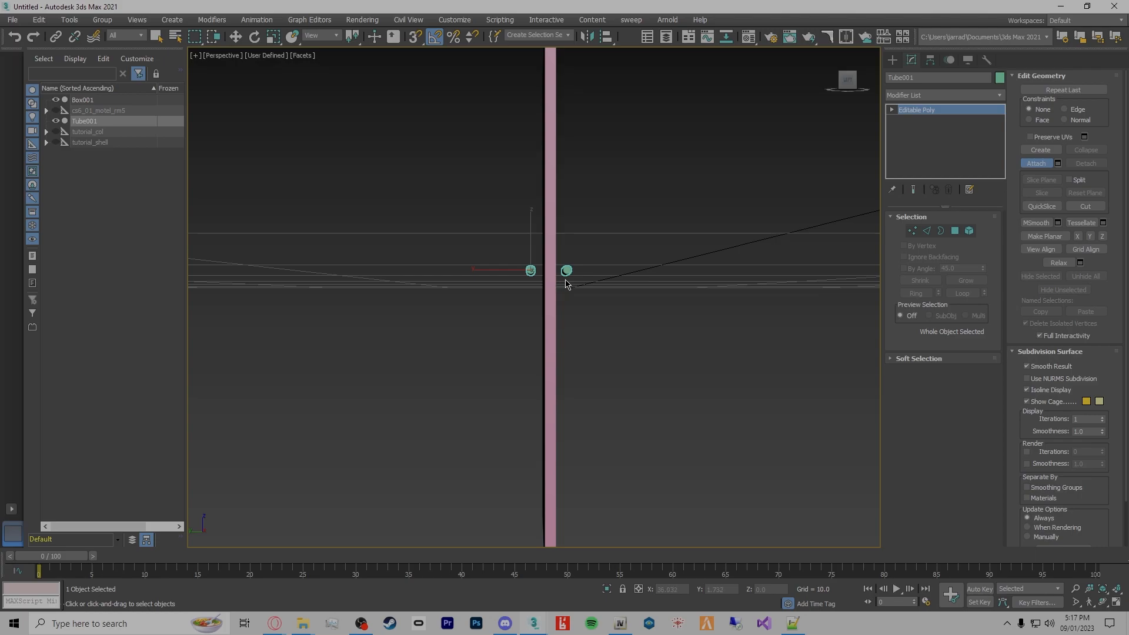
key(ctrl+z)
Copy the original handle tube outward along Y to about 3.188
key(w)
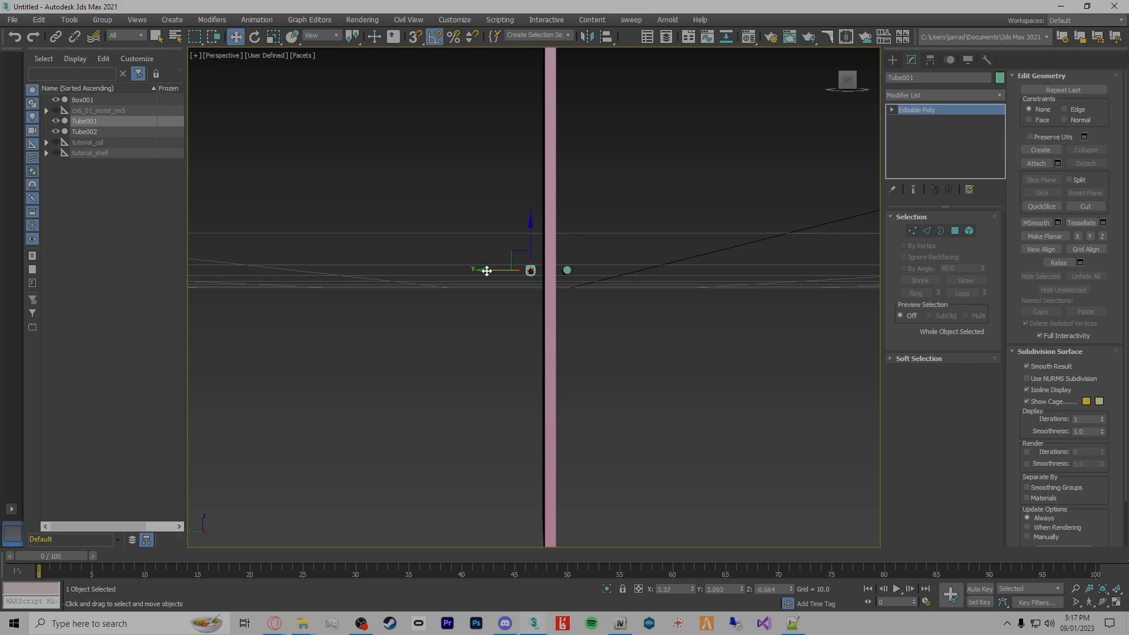
shift+drag(487, 270, 459, 271)
click(560, 363)
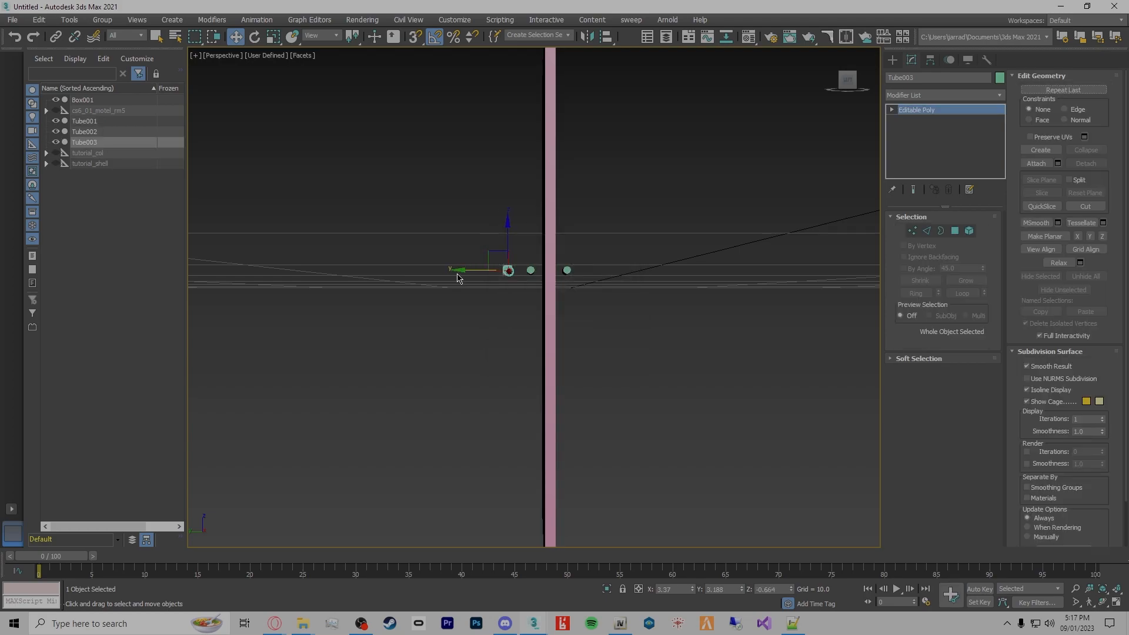
Copy the outermost tube once more, farther from the door panel at about Y 3.258
click(464, 273)
click(508, 271)
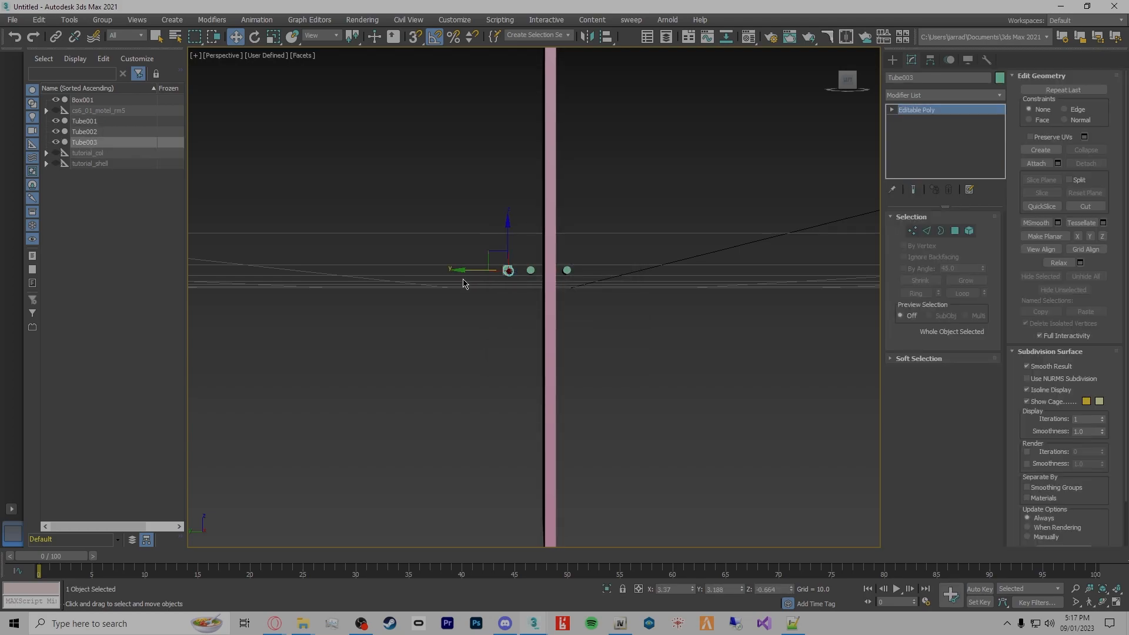
click(464, 277)
click(506, 270)
shift+drag(471, 270, 457, 271)
click(560, 361)
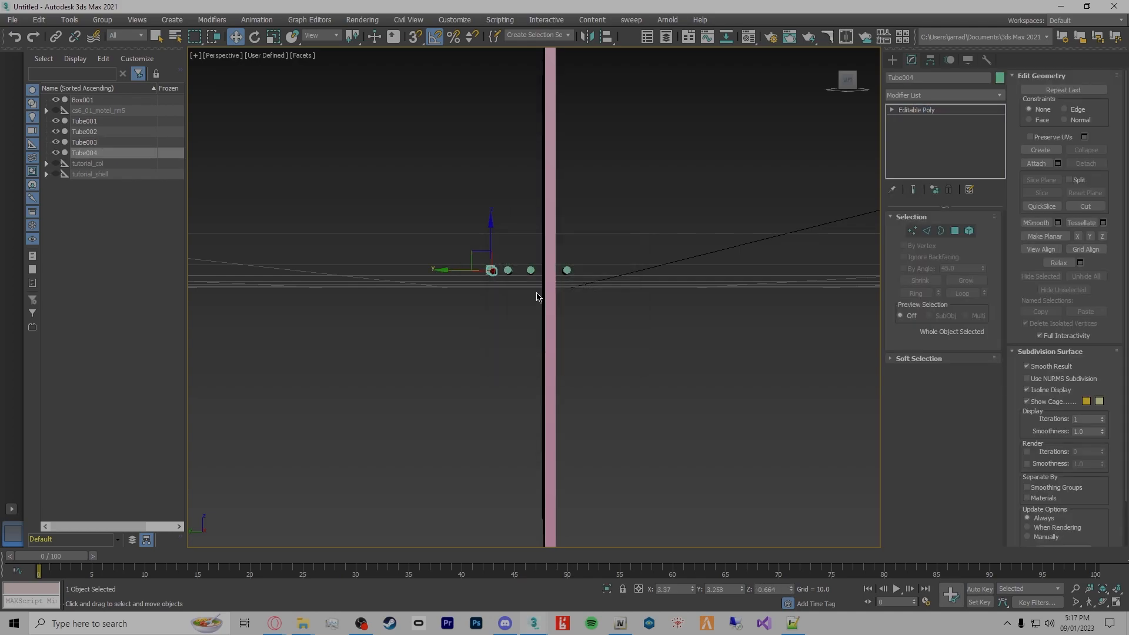
Attach the handle tube on the opposite side of the door to the original handle tube
click(531, 270)
click(1037, 163)
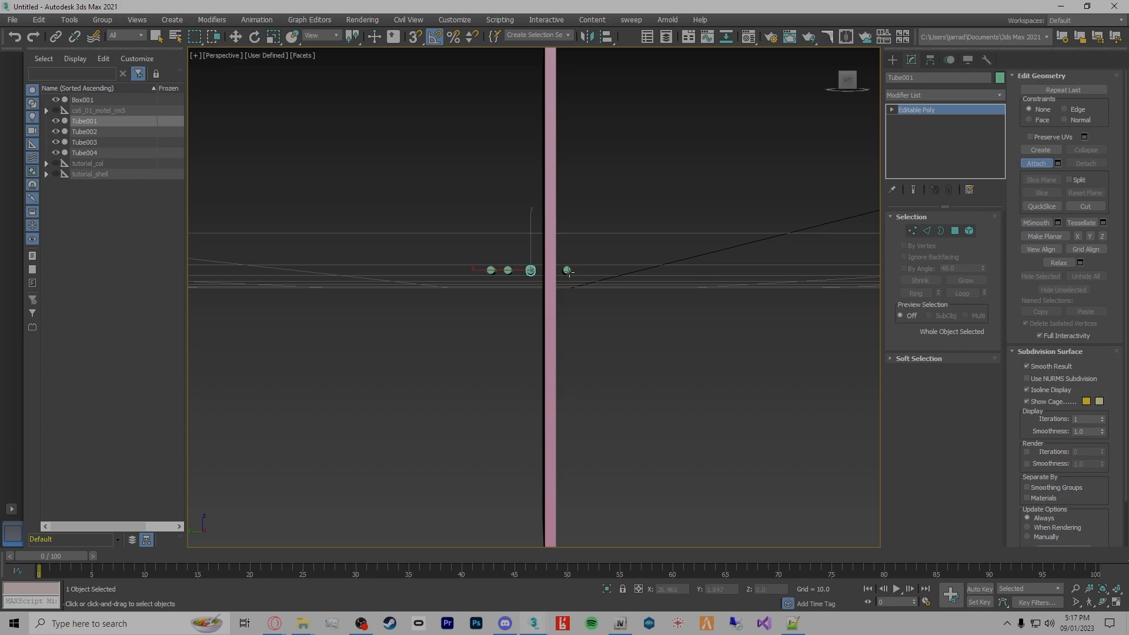
click(566, 270)
right_click(514, 357)
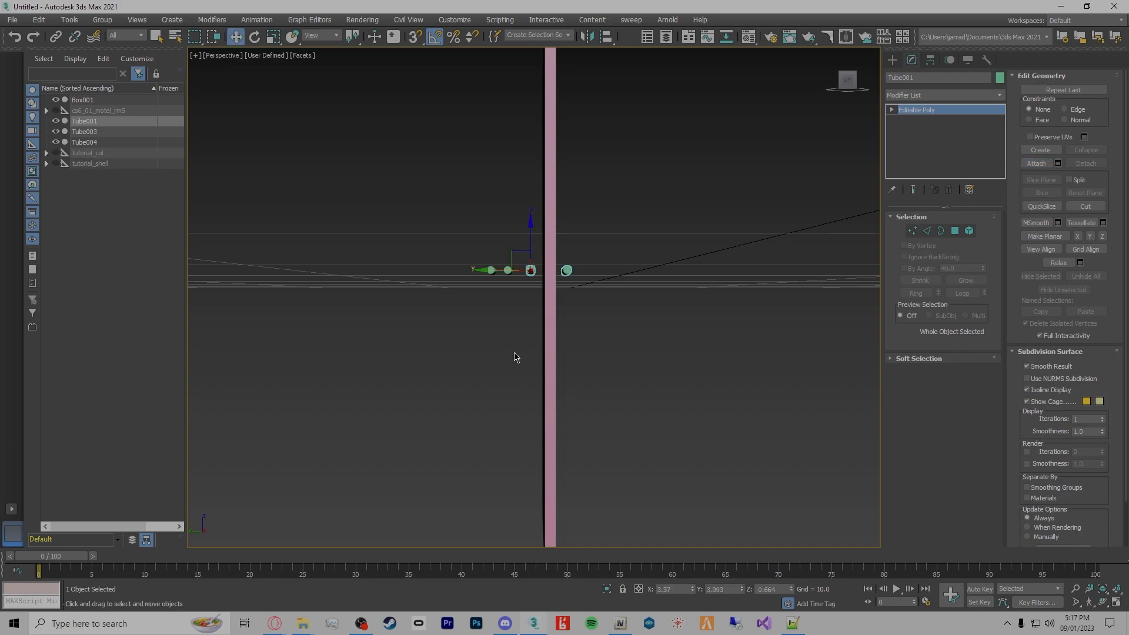
Rotate the loose tube next to the original handle 90 degrees about Z so it runs perpendicular to the handles
click(507, 272)
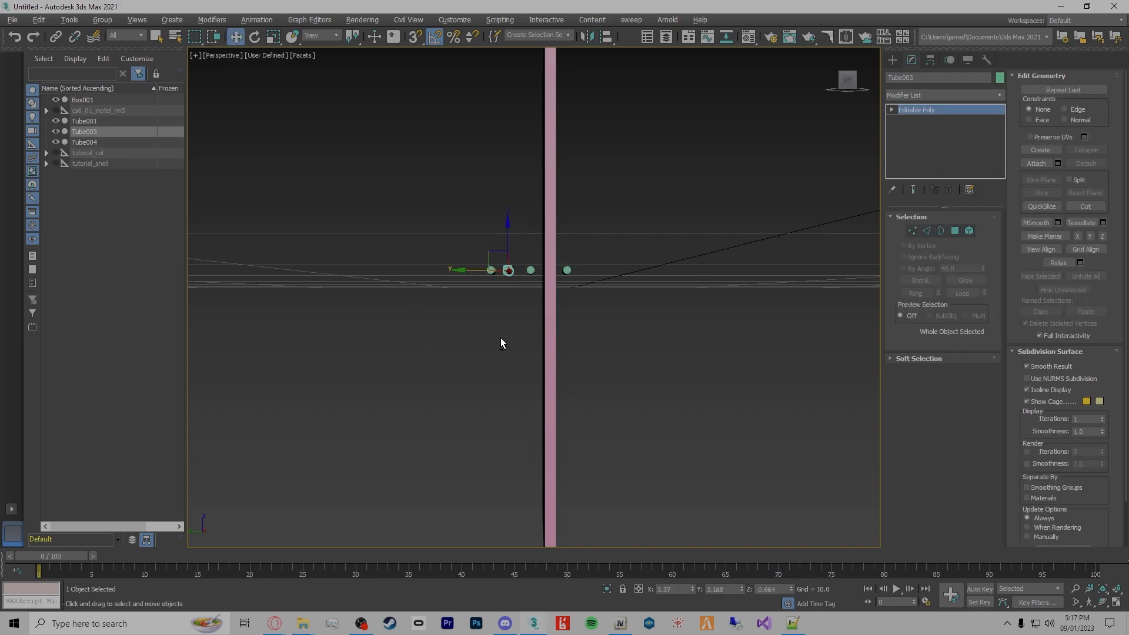
alt+middle_drag(500, 337, 567, 397)
key(e)
drag(541, 307, 483, 307)
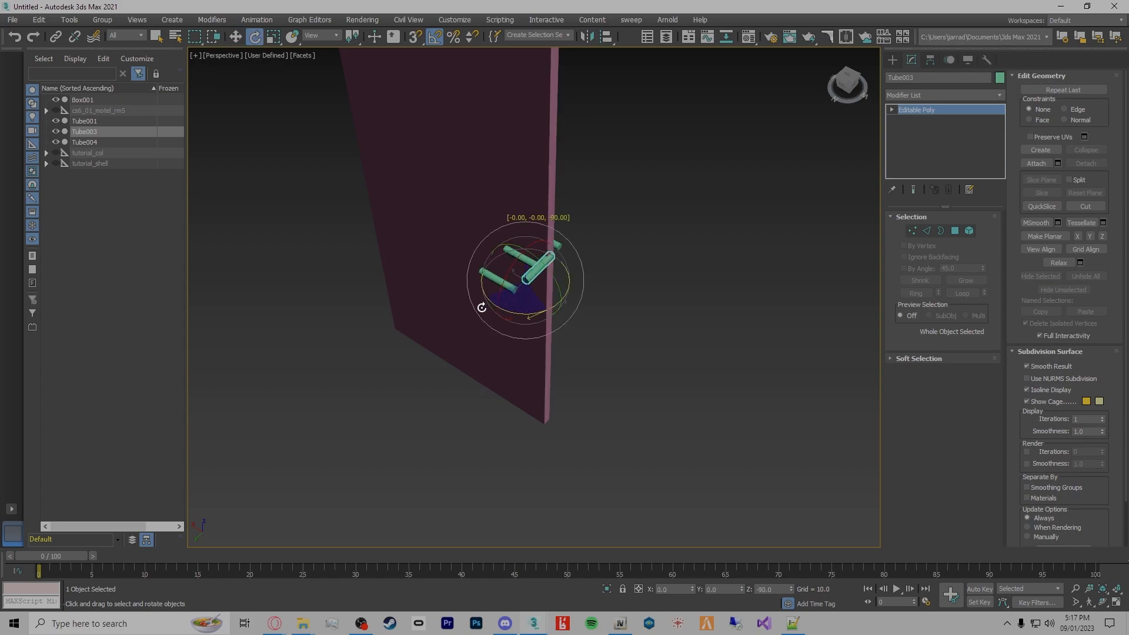
drag(482, 307, 485, 306)
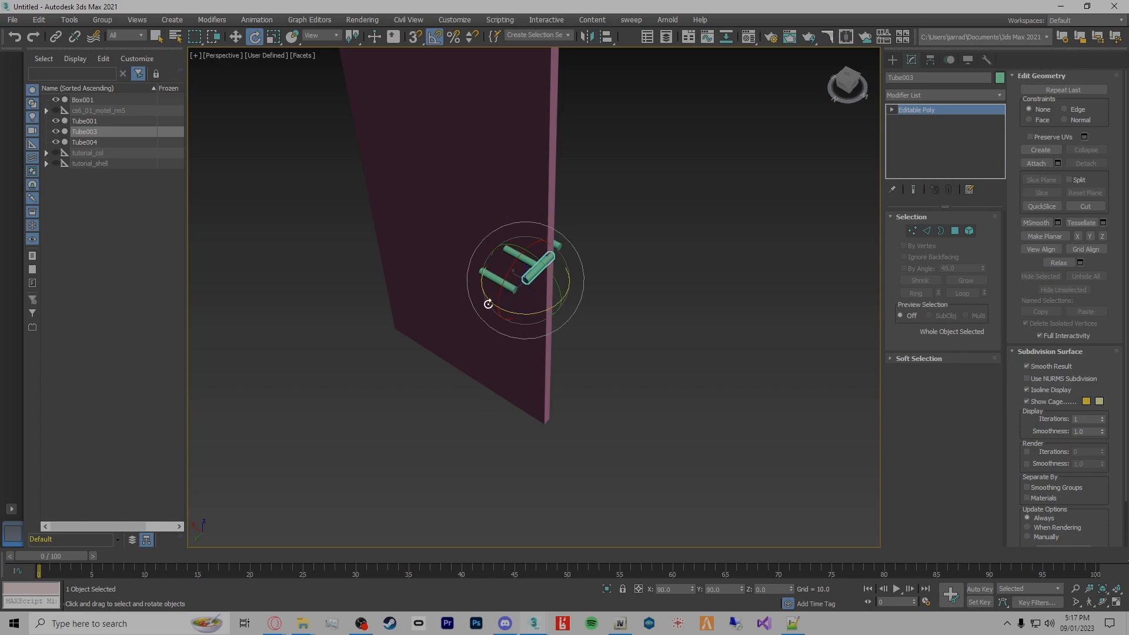
Delete the spare outermost tube copy
click(537, 312)
click(87, 143)
key(Delete)
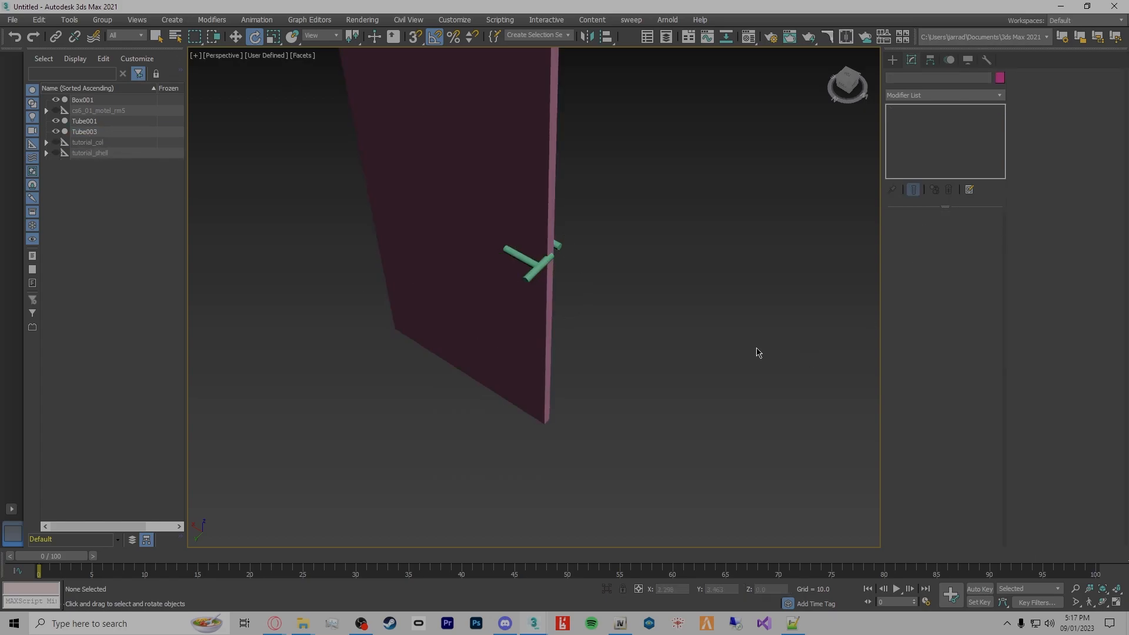
Move the perpendicular tube through the door panel so that it bridges the two handles near their outer ends
alt+middle_drag(544, 246, 586, 260)
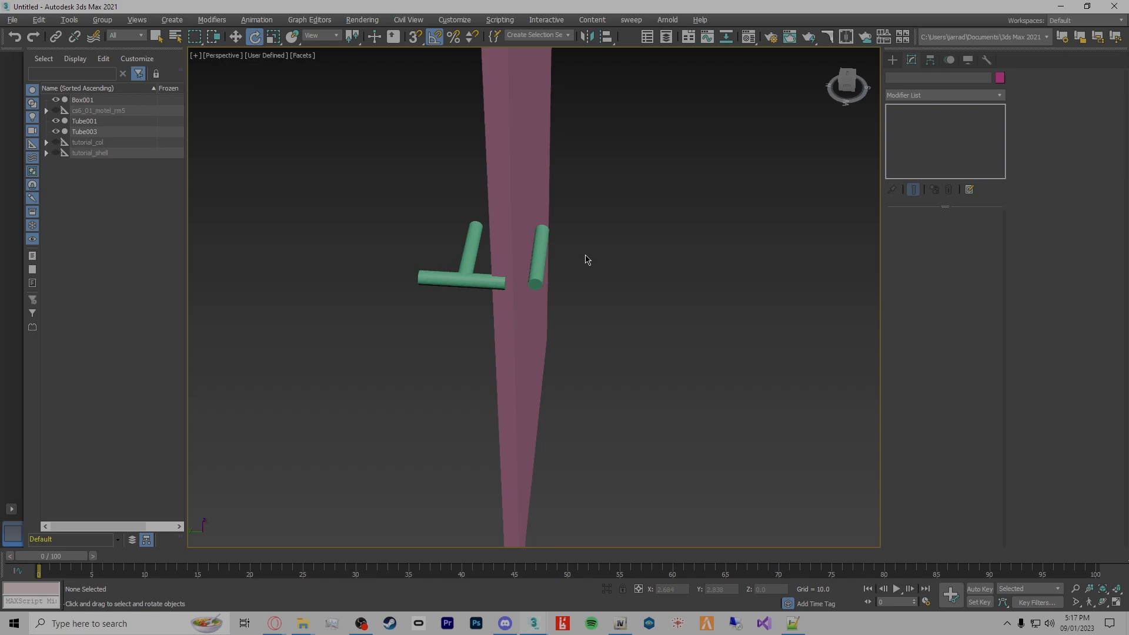
click(476, 280)
key(w)
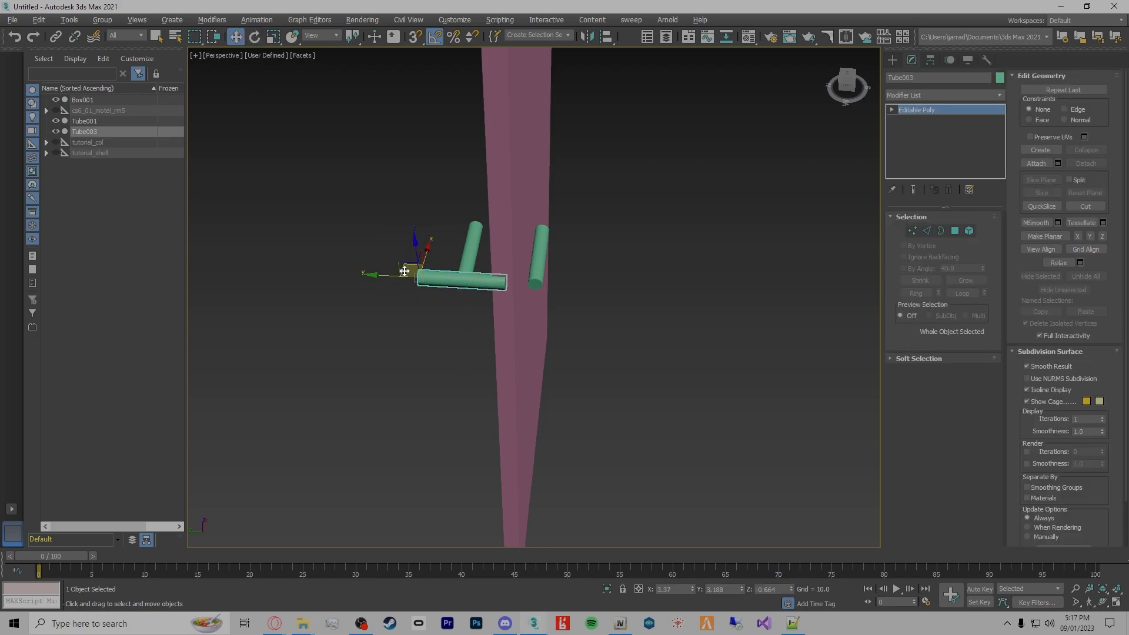
alt+middle_drag(426, 295, 523, 372)
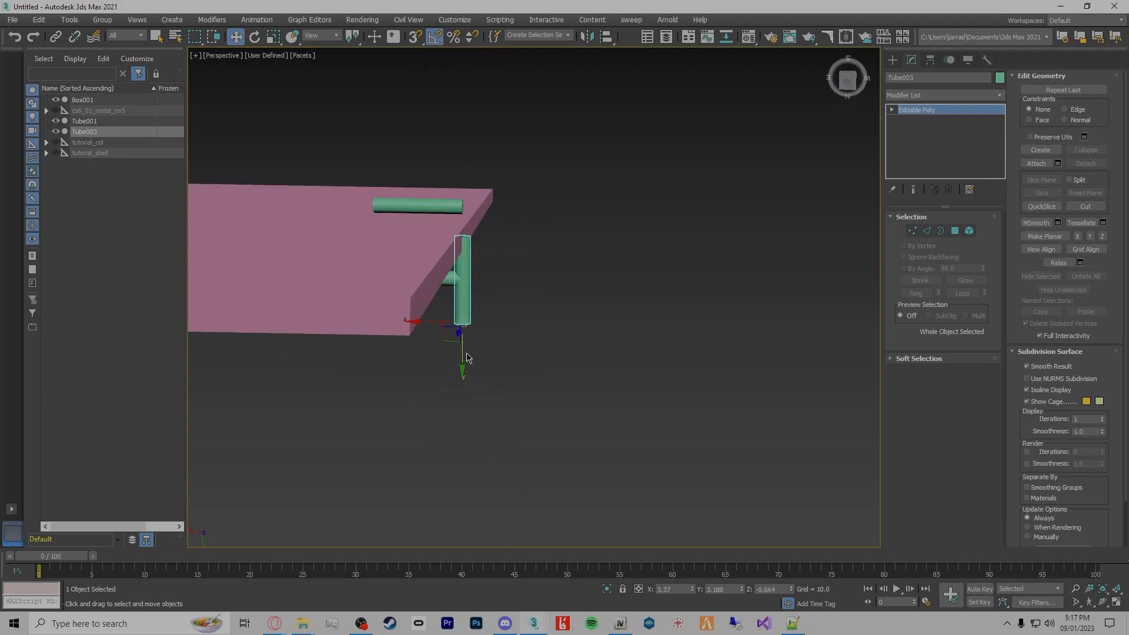
drag(445, 338, 432, 304)
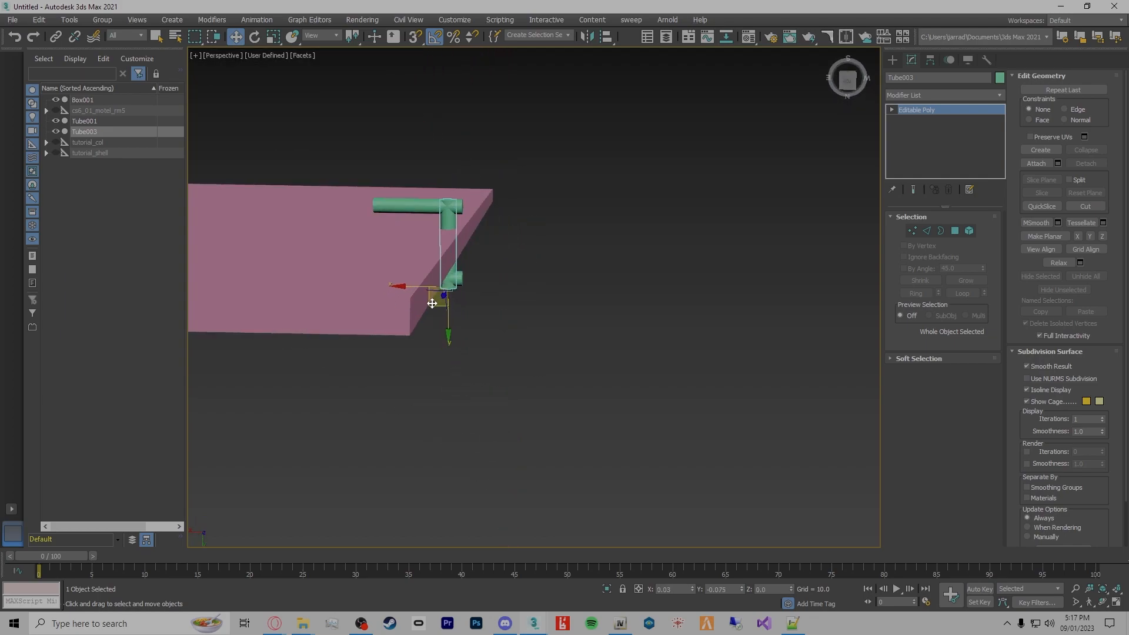
Shorten the connecting tube to fit between the two handles and shift it along Y into place
key(r)
drag(448, 231, 454, 247)
key(w)
drag(447, 342, 456, 323)
alt+middle_drag(456, 323, 499, 206)
Scale the connecting tube down uniformly to about 72 percent and fine-tune its length between the handles
key(r)
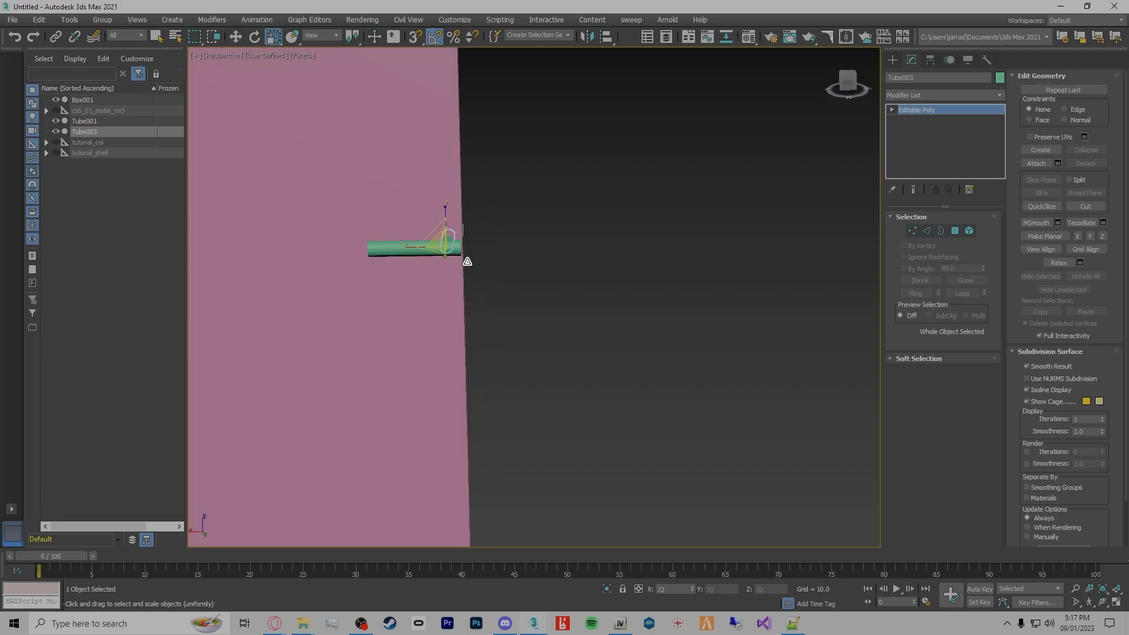
alt+middle_drag(511, 269, 428, 272)
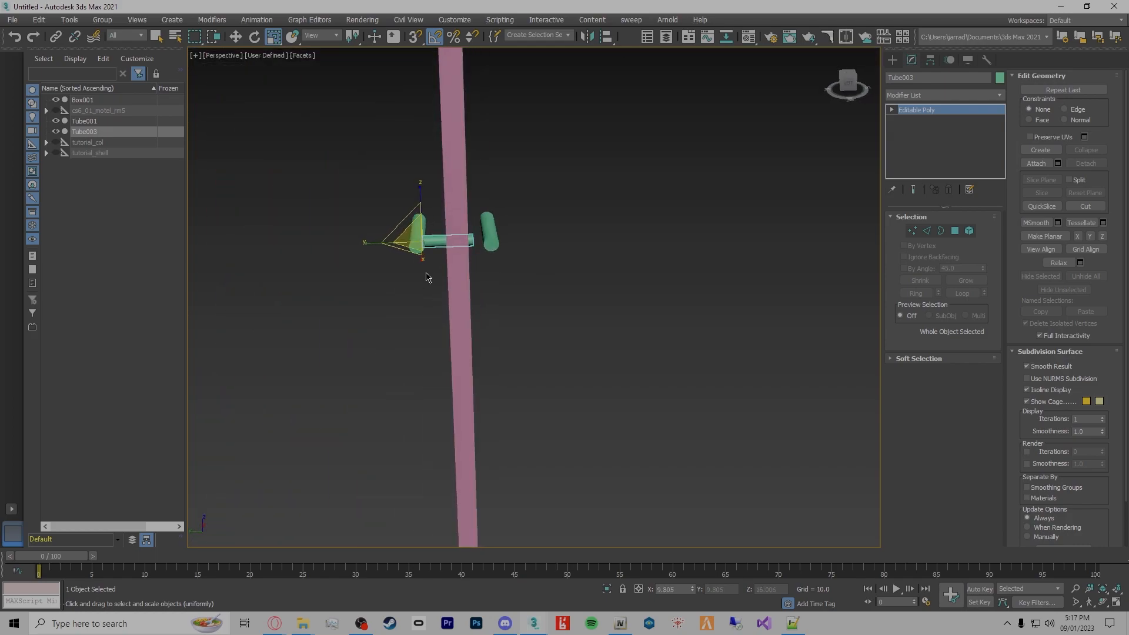
drag(352, 241, 355, 241)
Create a Multi/Sub-Object material with two sub-material slots named door and handle, discarding the old material
alt+middle_drag(400, 259, 512, 272)
click(565, 317)
click(512, 251)
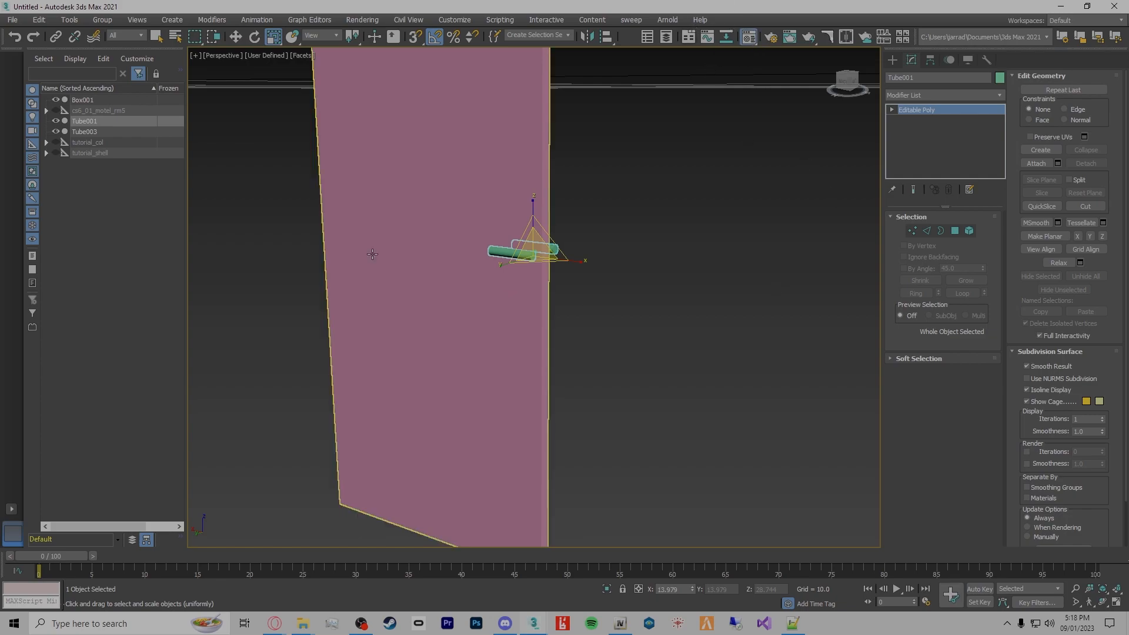
key(m)
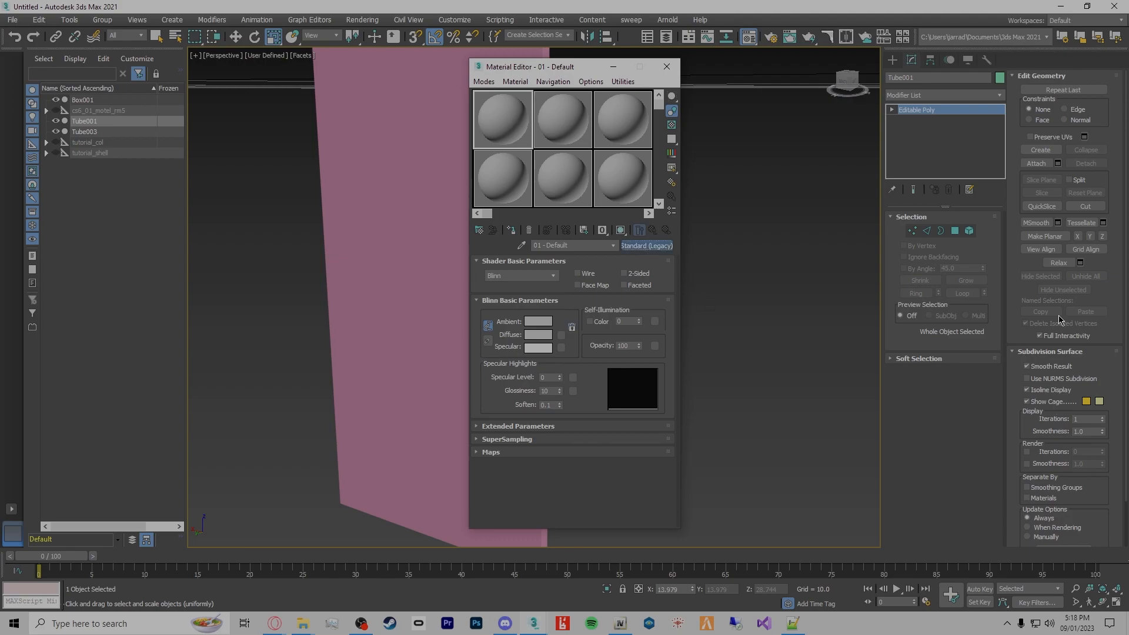
click(647, 245)
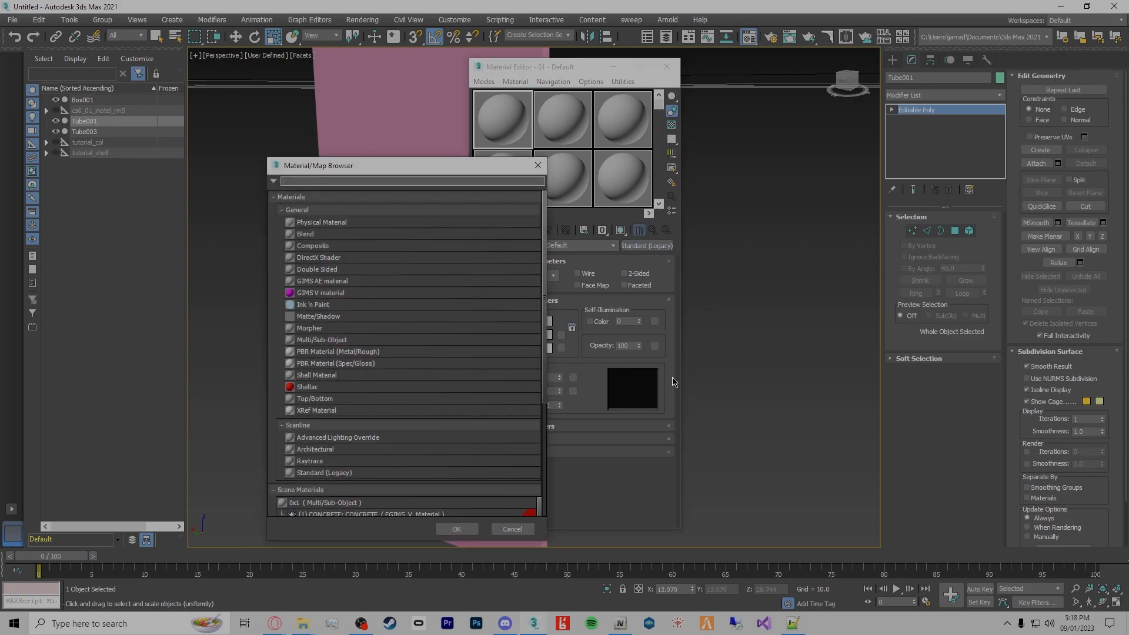
double_click(321, 341)
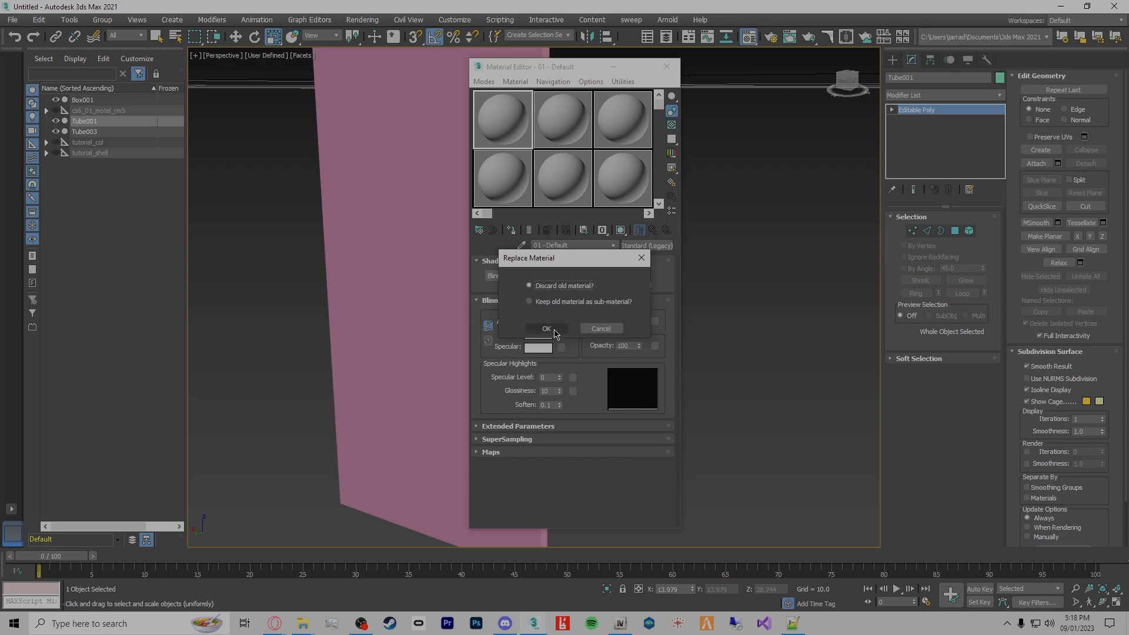
click(550, 327)
click(513, 280)
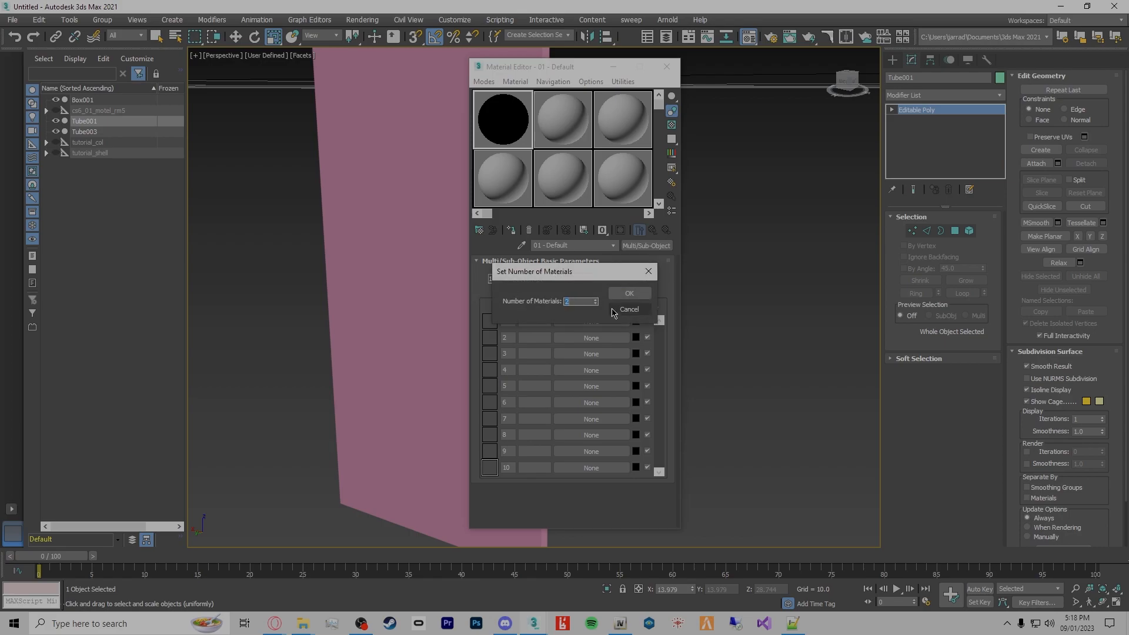
click(629, 293)
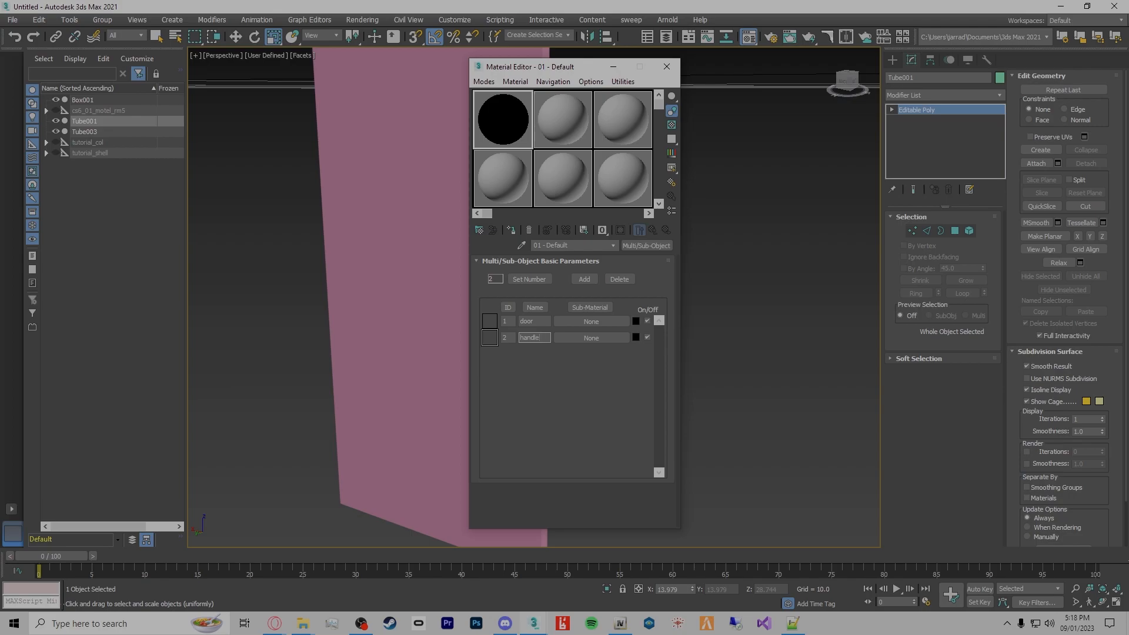
Give the door slot a GIMS V material with group WOODS, material WOOD_SOLID_SMALL and Room ID 1
click(591, 321)
click(341, 294)
double_click(332, 296)
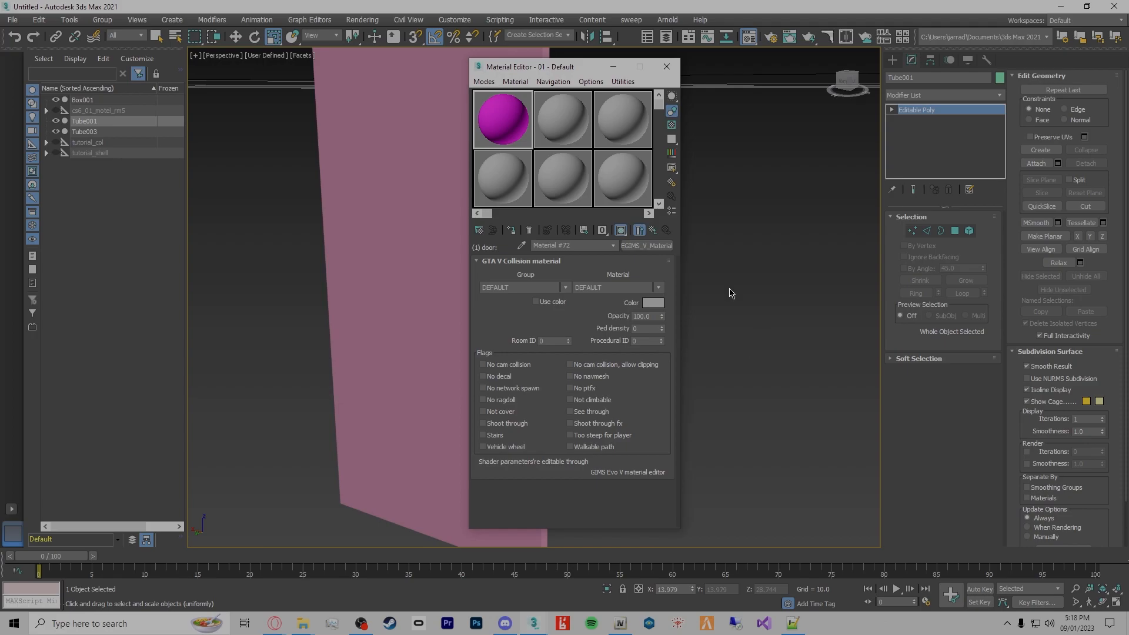
click(557, 289)
click(506, 337)
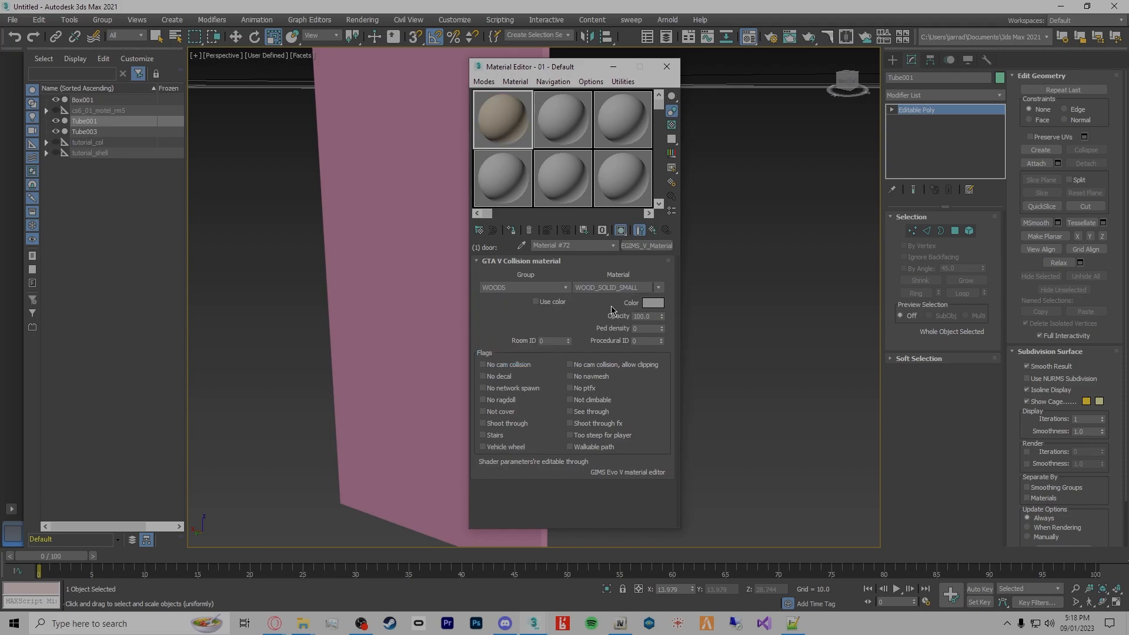
drag(549, 343, 391, 367)
text(1)
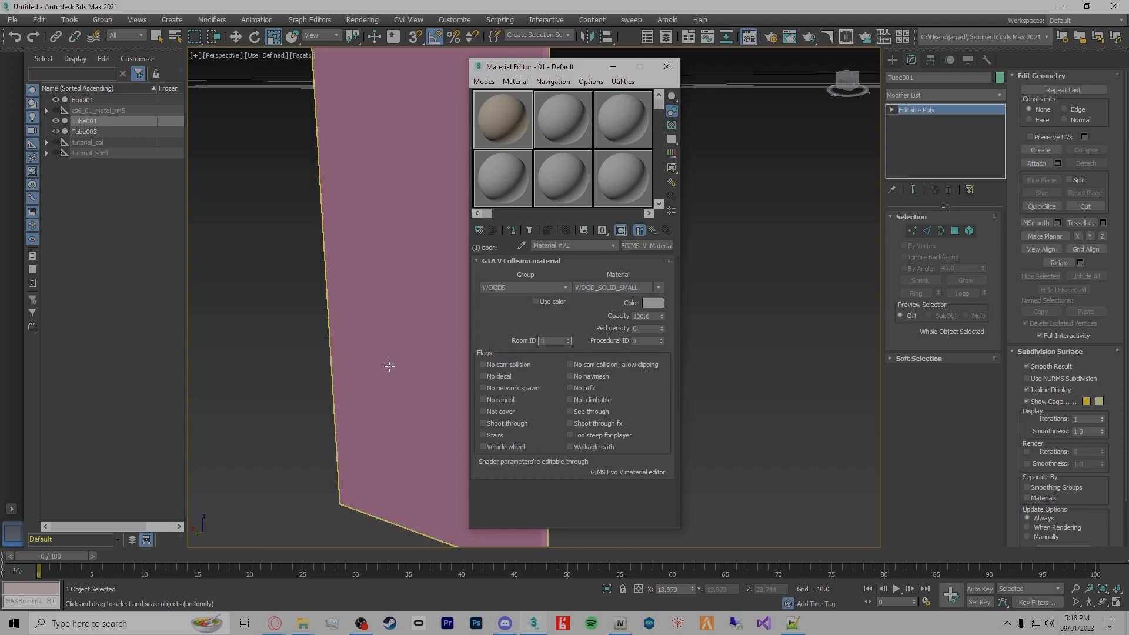
click(650, 233)
Give the handle slot a GIMS V material with group METALS, material METAL_SOLID_SMALL and Room ID 1
click(592, 339)
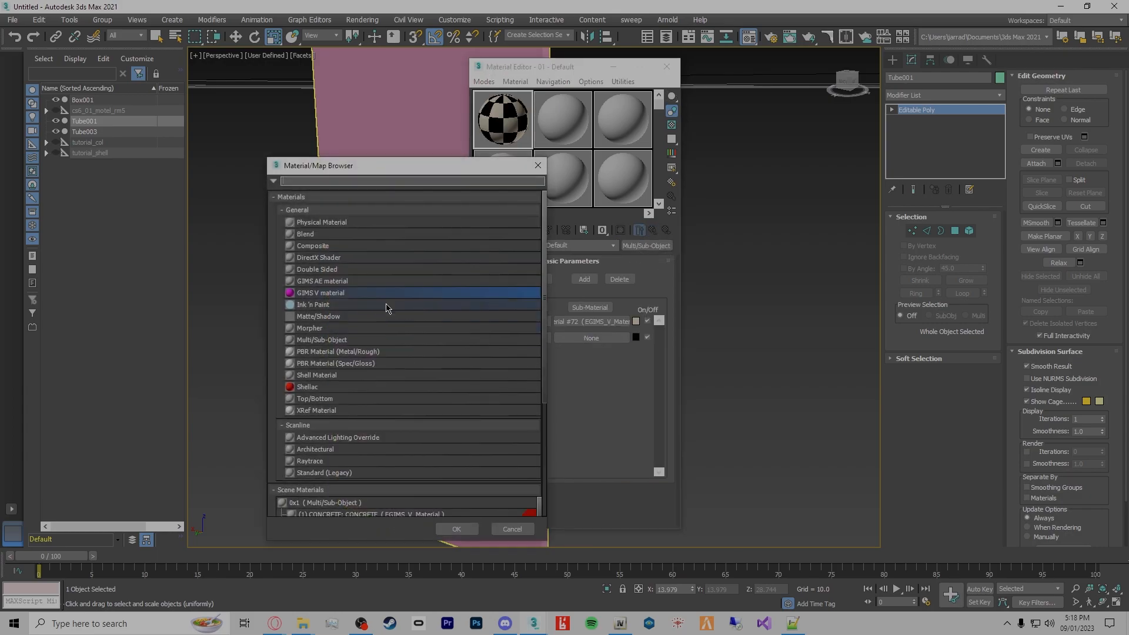
double_click(322, 298)
click(529, 288)
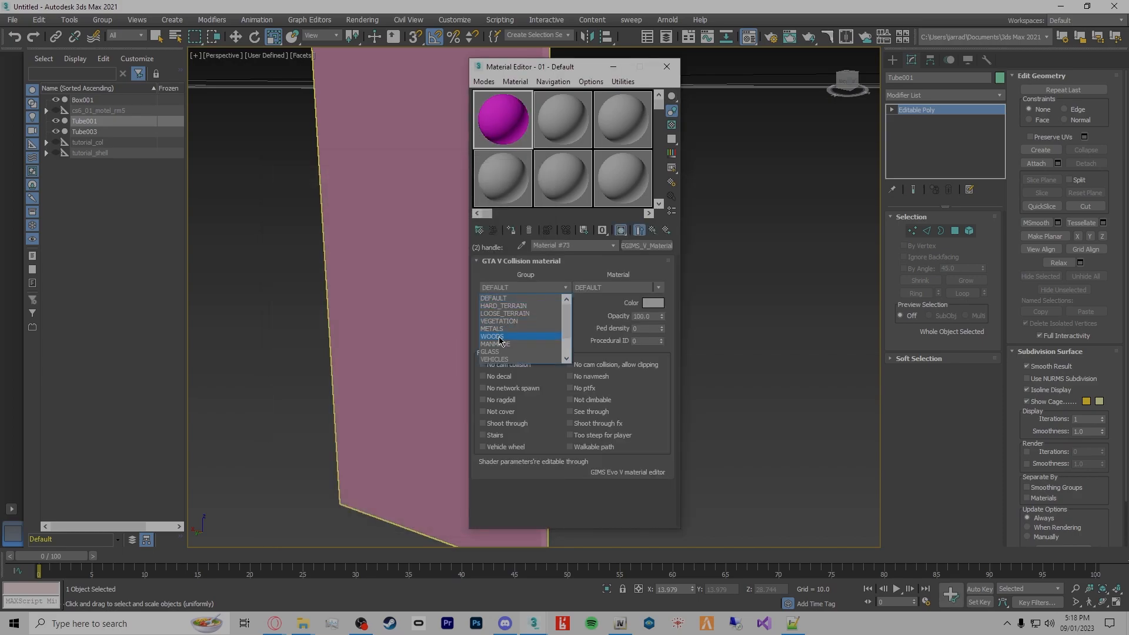
click(500, 329)
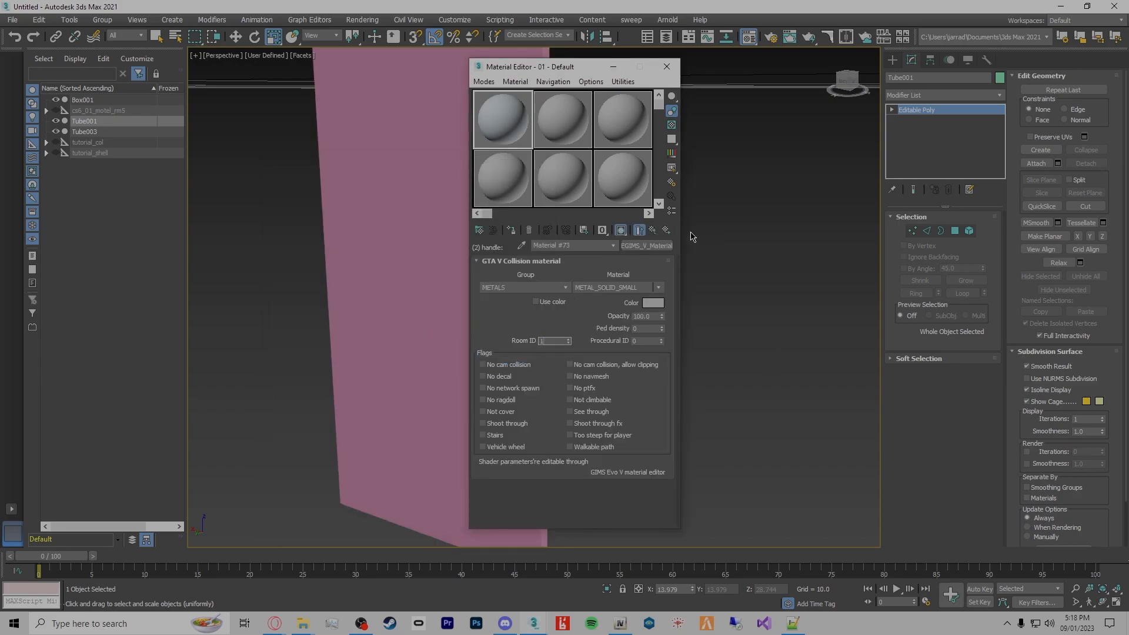
click(652, 231)
Apply the Multi/Sub-Object material to the door panel, handles and connecting rod, and minimize the Material Editor
mouse_move(507, 122)
mouse_down()
mouse_move(391, 248)
mouse_move(506, 113)
mouse_up()
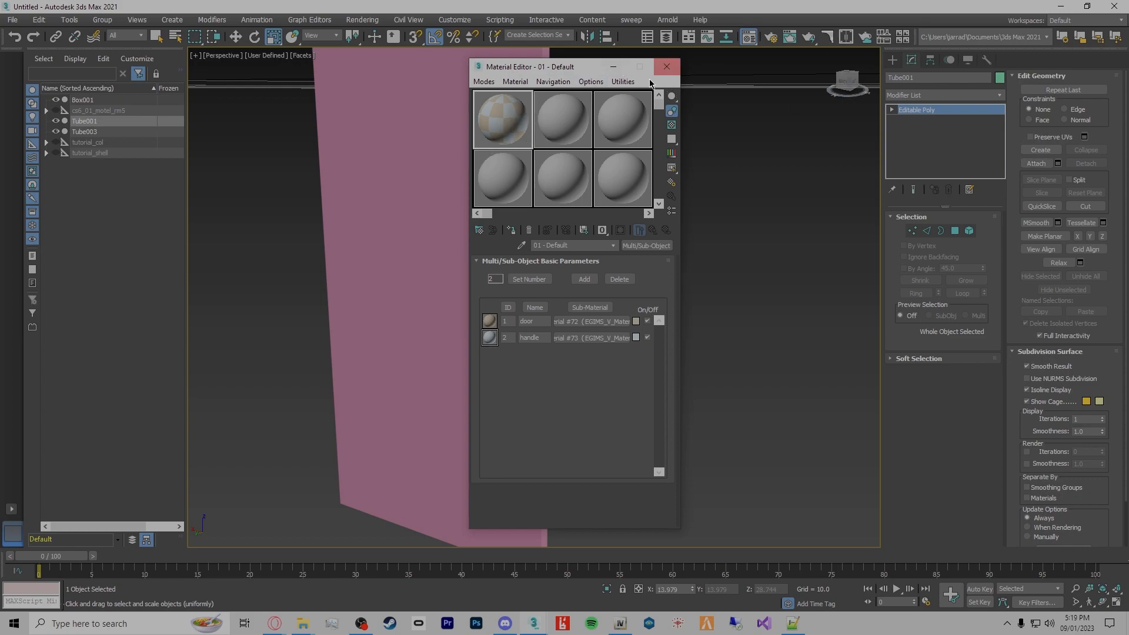
drag(499, 128, 422, 176)
drag(531, 67, 733, 83)
drag(677, 145, 504, 251)
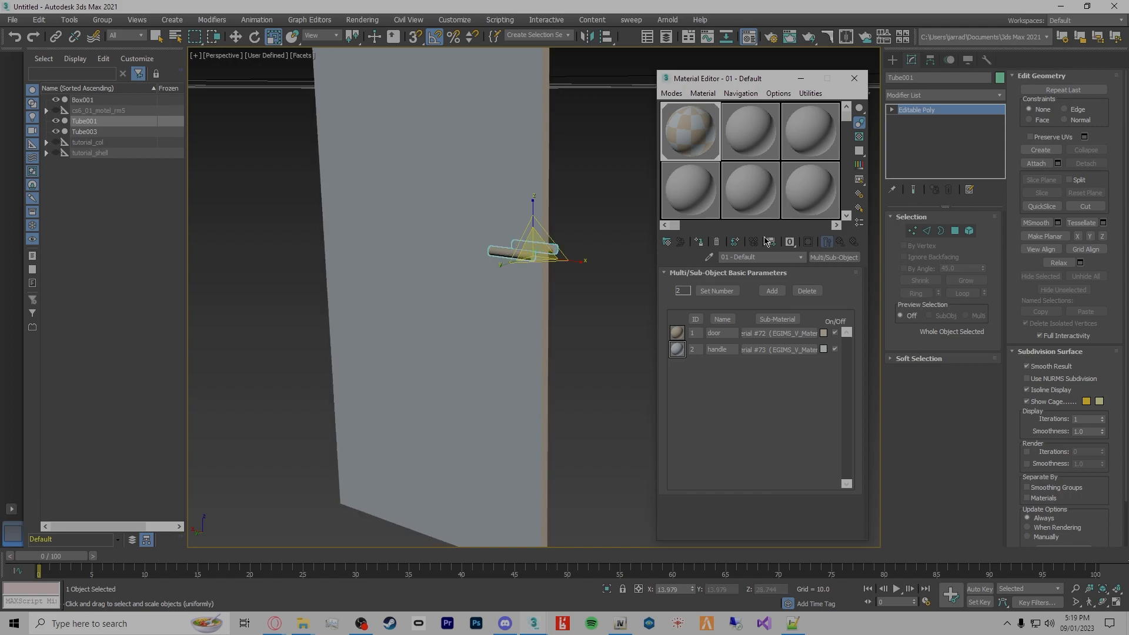
click(800, 78)
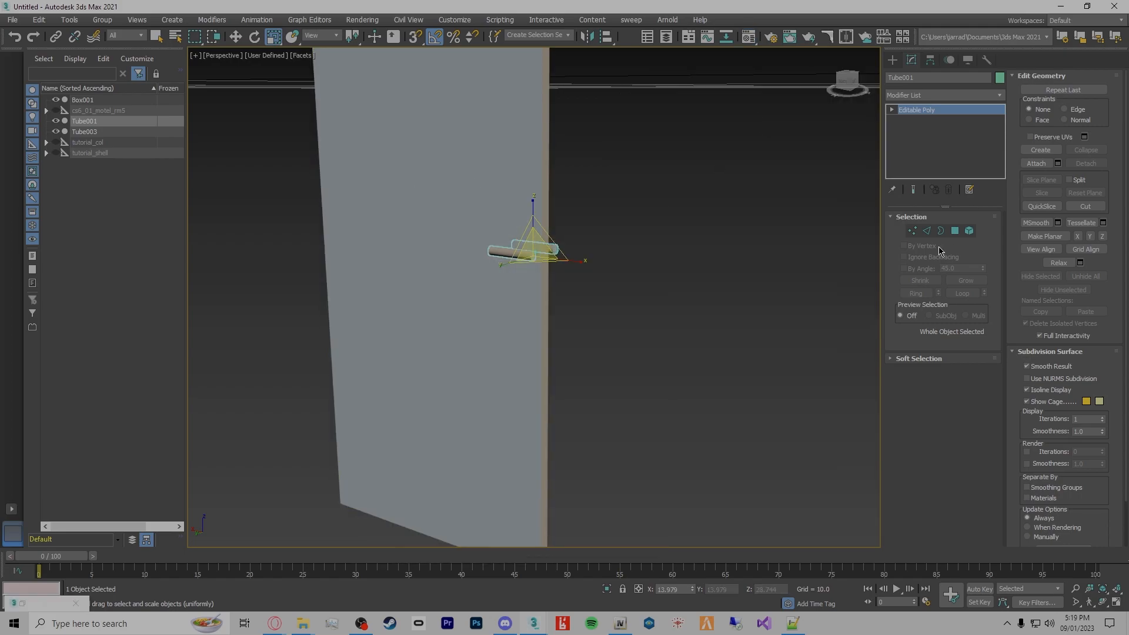
Attach the connecting rod to the handles and set material ID 2 on all of their polygons
click(957, 231)
key(ctrl+a)
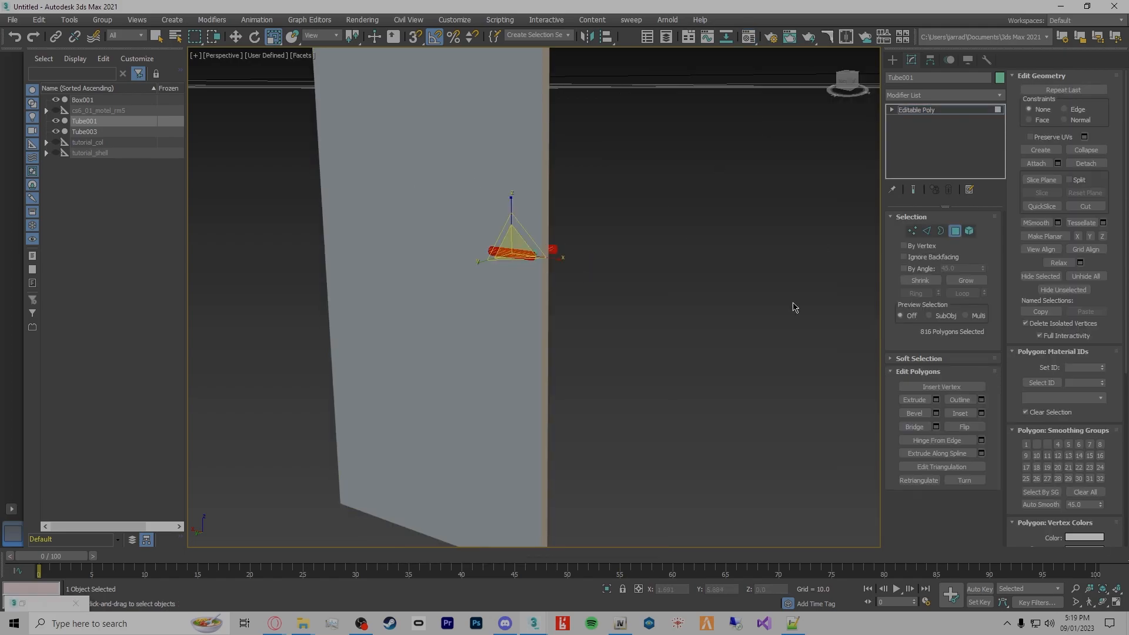
alt+middle_drag(591, 295, 492, 228)
right_click(678, 293)
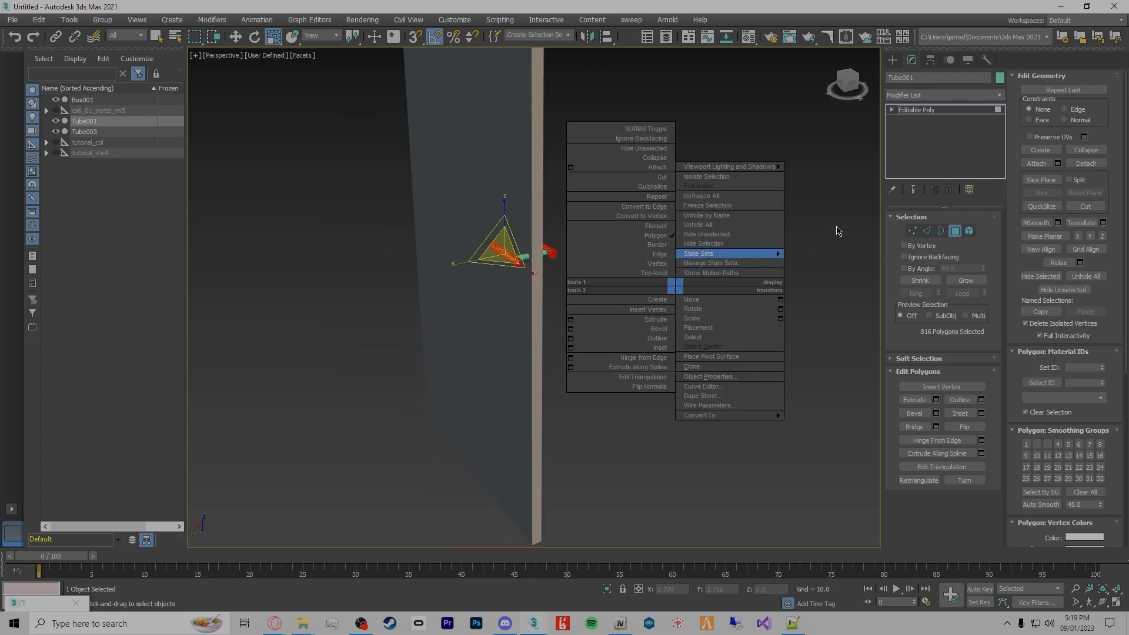
click(1036, 164)
click(525, 257)
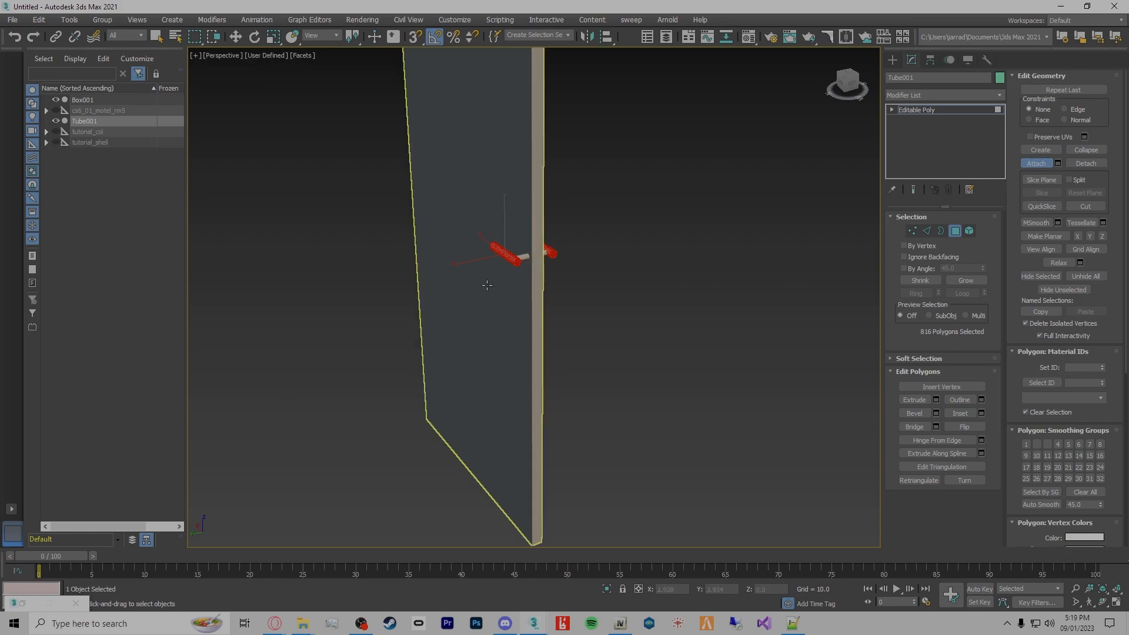
click(523, 257)
click(1082, 367)
text(2)
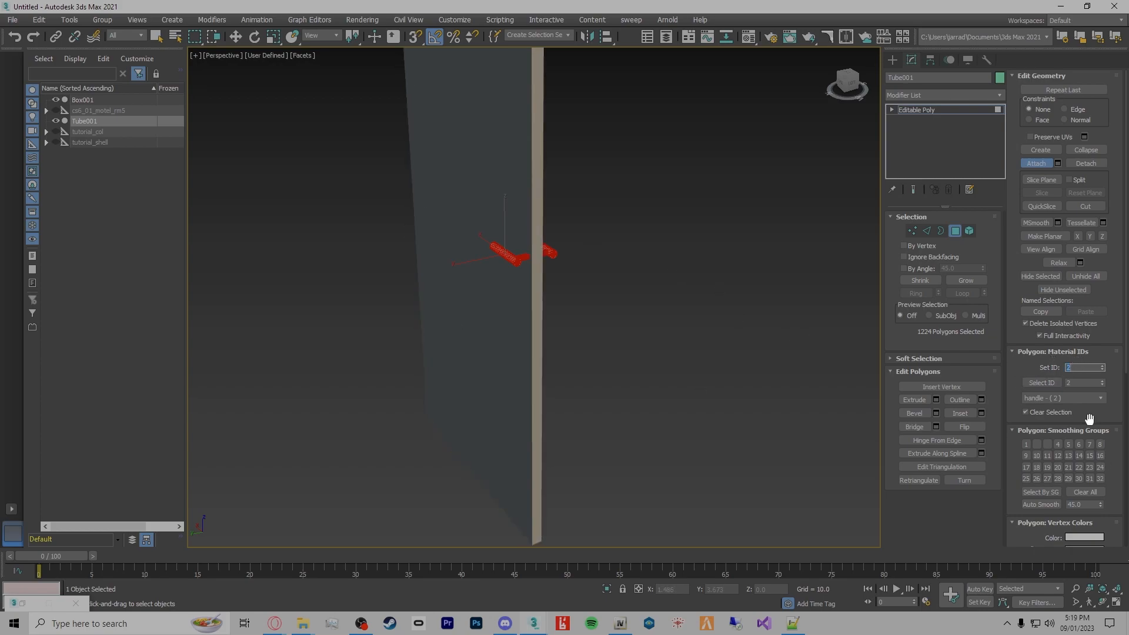
Attach the door panel to the handle mesh and set material ID 1 on the door element
click(502, 200)
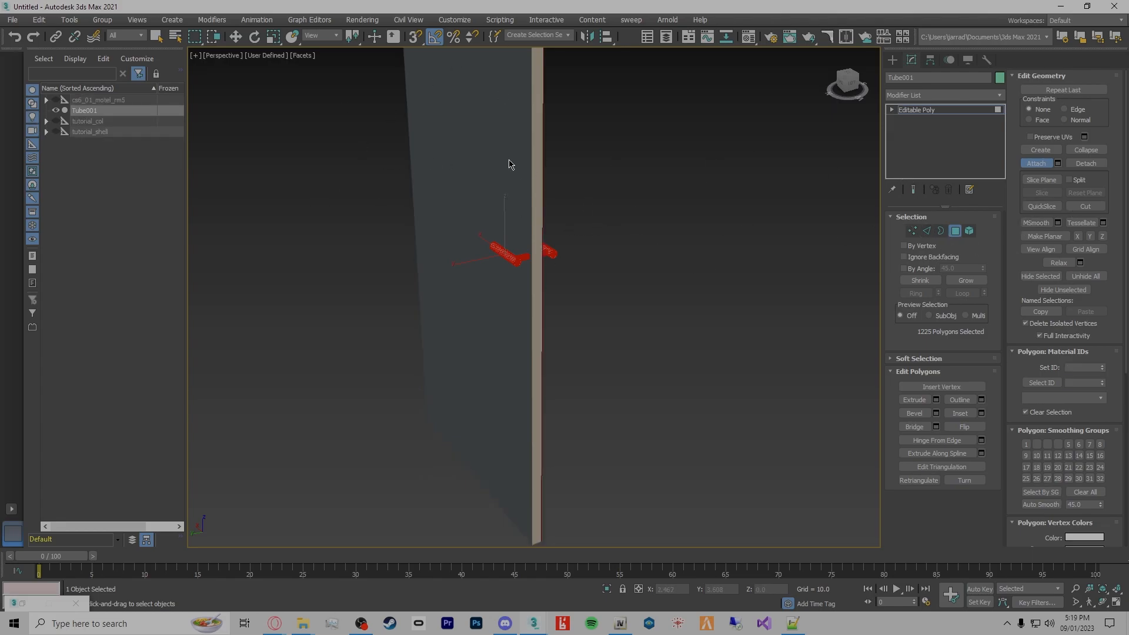
click(968, 230)
click(512, 136)
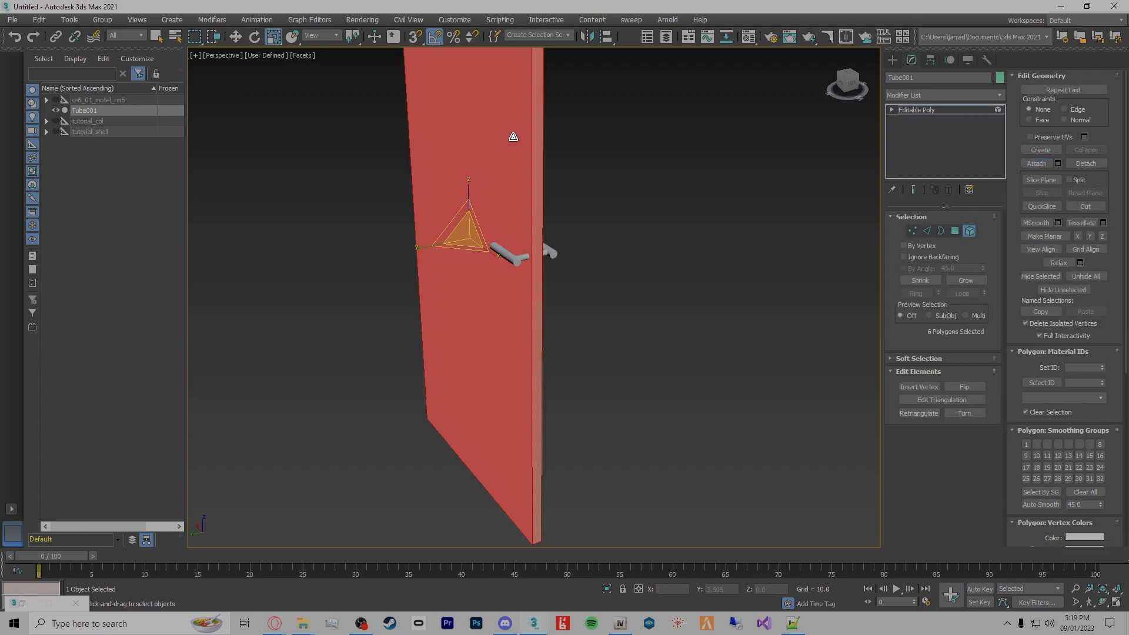
scroll(428, 218, down, 4)
alt+middle_drag(428, 218, 545, 227)
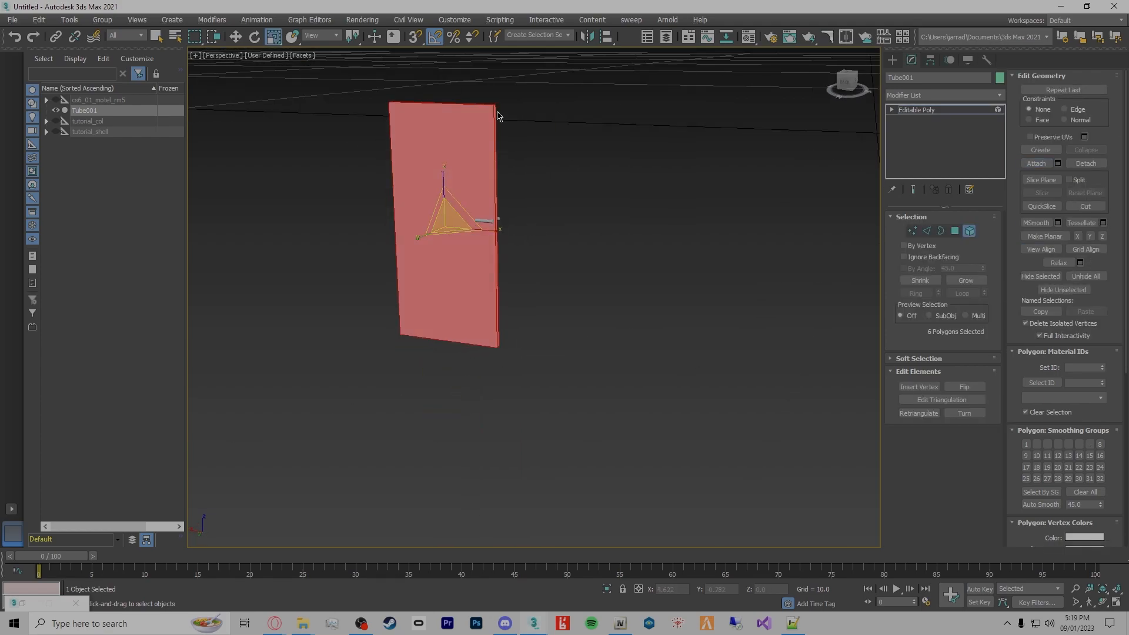
click(1075, 367)
text(1)
key(Return)
click(669, 340)
Clone the combined door Tube001 as a copy named 0x1 and hide the copy
scroll(412, 153, up, 3)
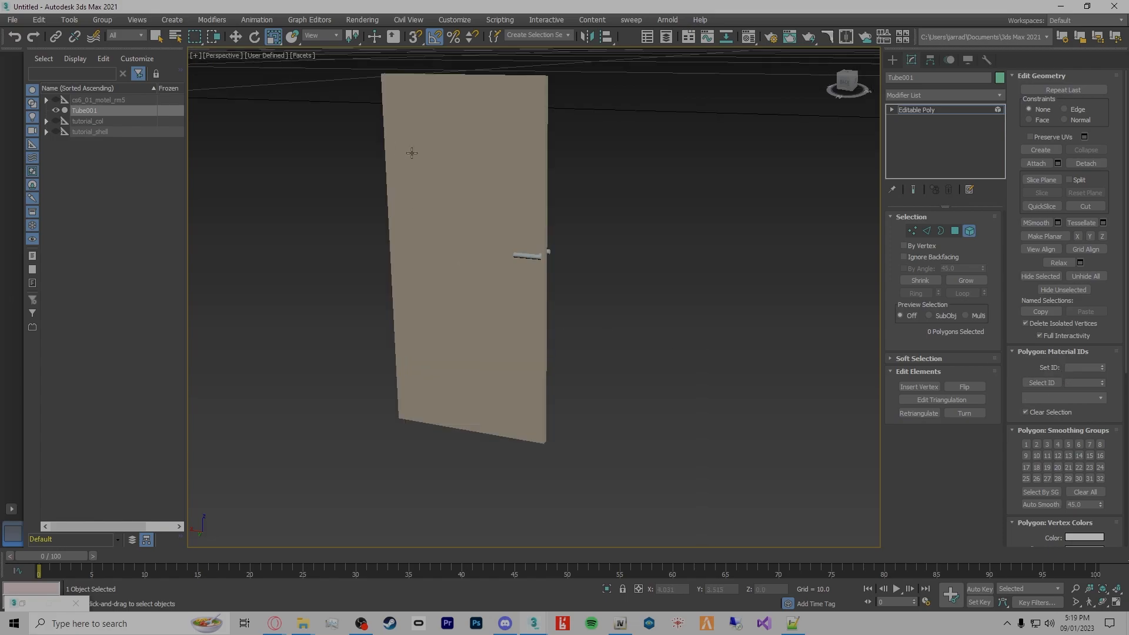
scroll(411, 153, up, 2)
alt+middle_drag(754, 266, 792, 254)
scroll(493, 288, down, 2)
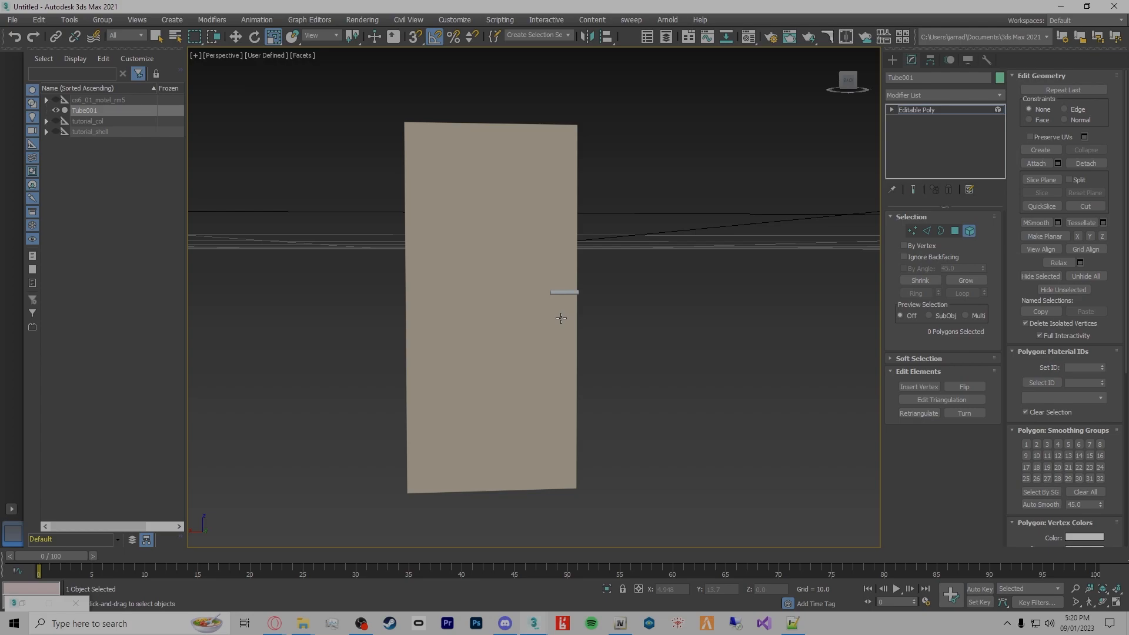
alt+middle_drag(617, 327, 637, 390)
right_click(103, 118)
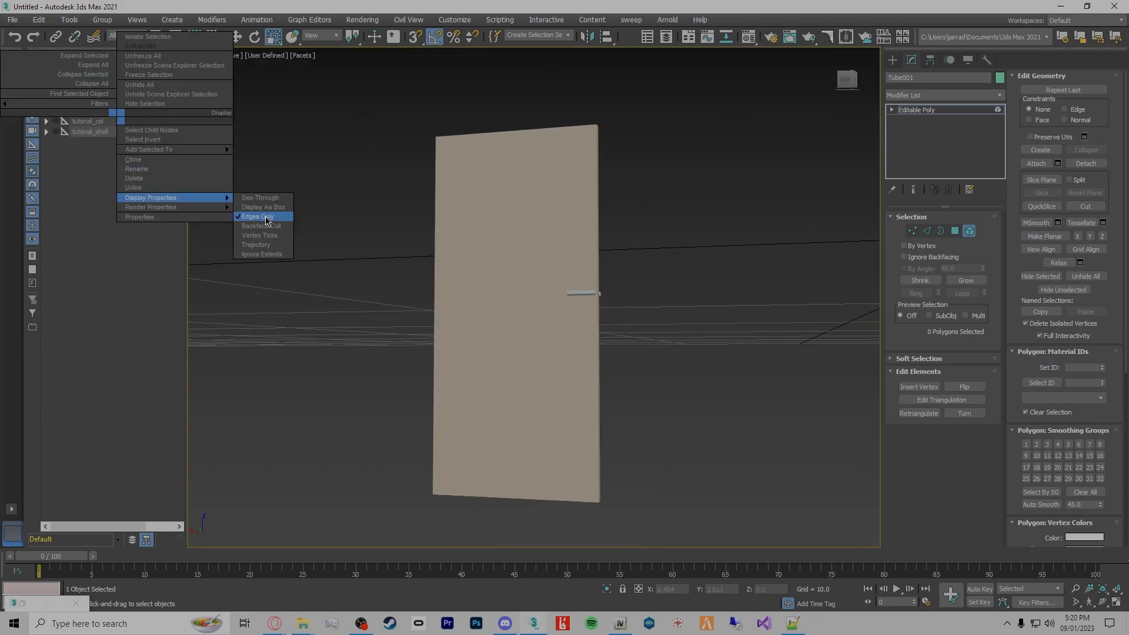
click(168, 161)
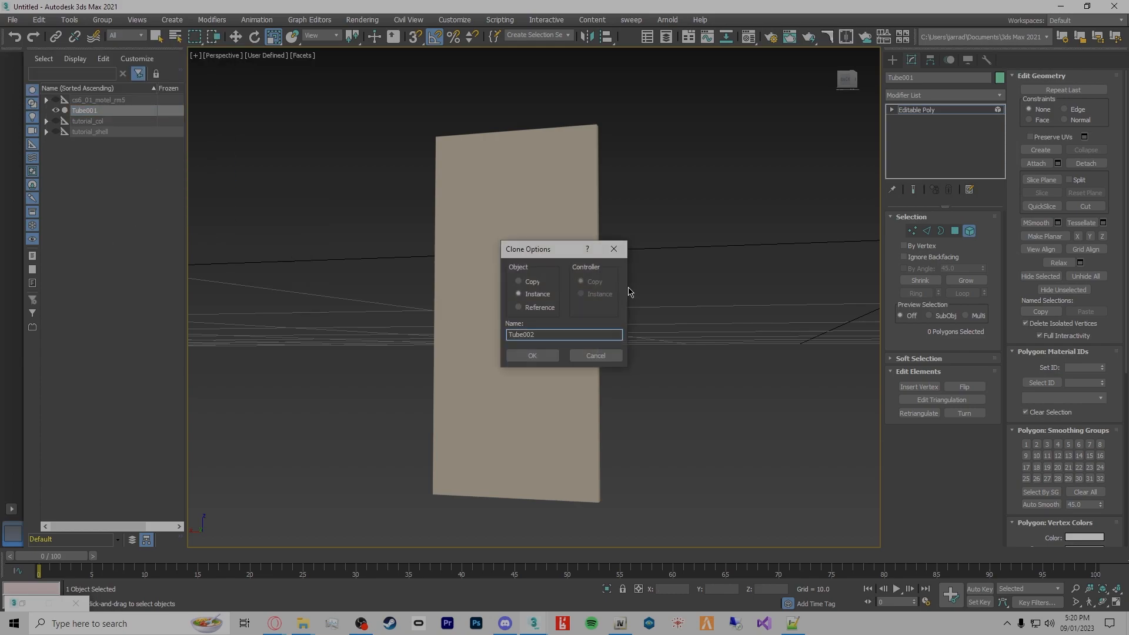
click(519, 282)
text(0x1)
key(Return)
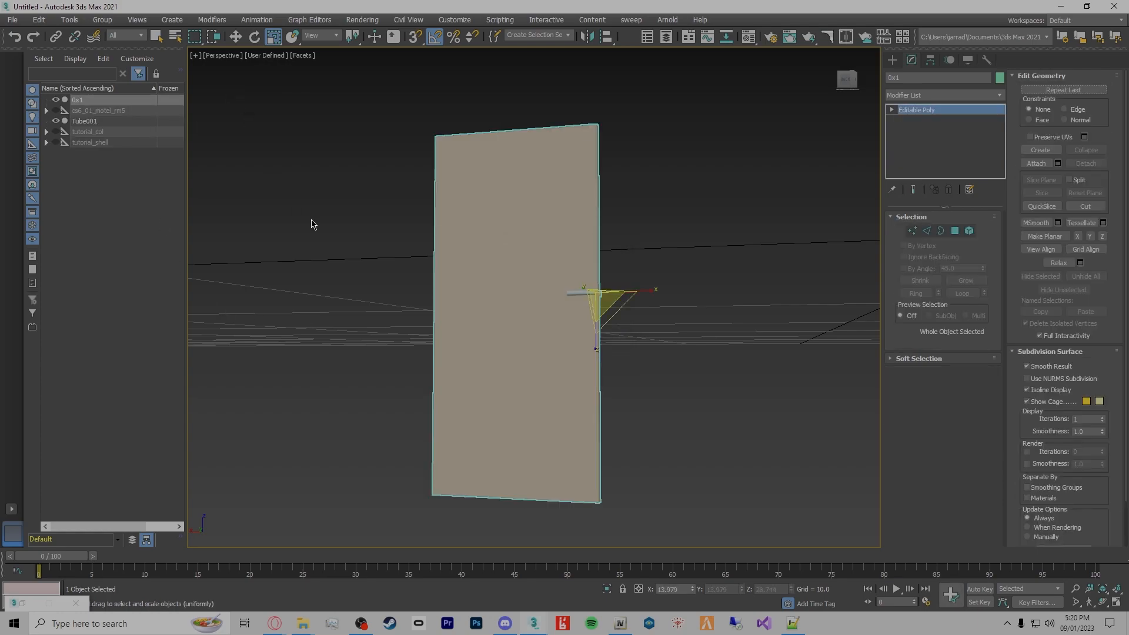
click(56, 100)
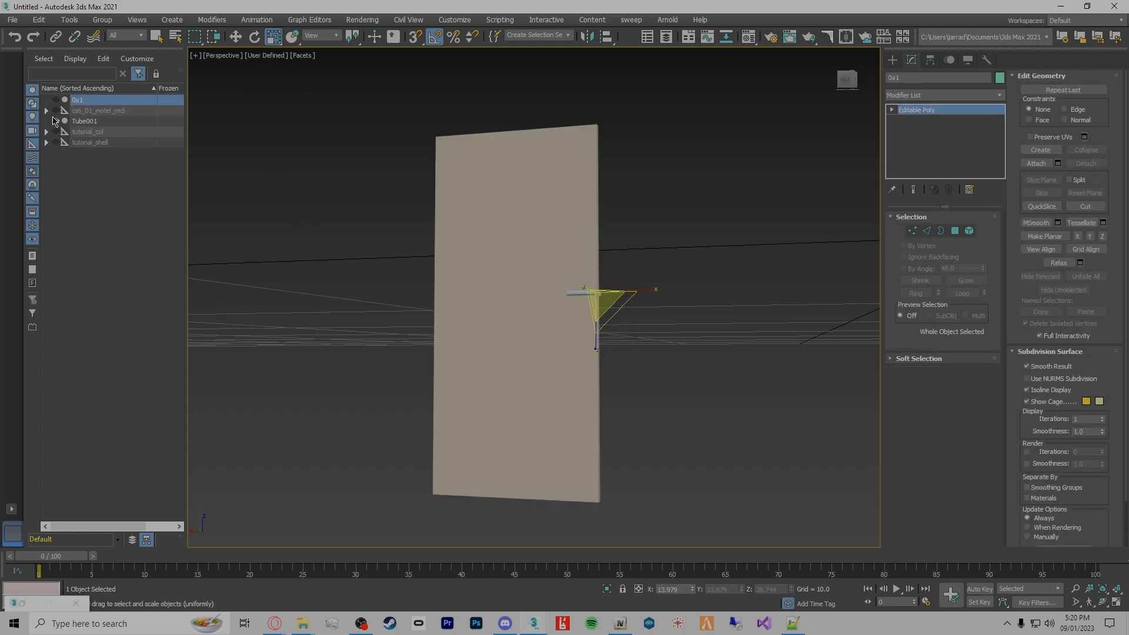
Duplicate the door material into the second sample slot and assign it to Tube001, renamed as 01 - Defaultdoor
click(83, 122)
click(751, 38)
drag(705, 150, 532, 308)
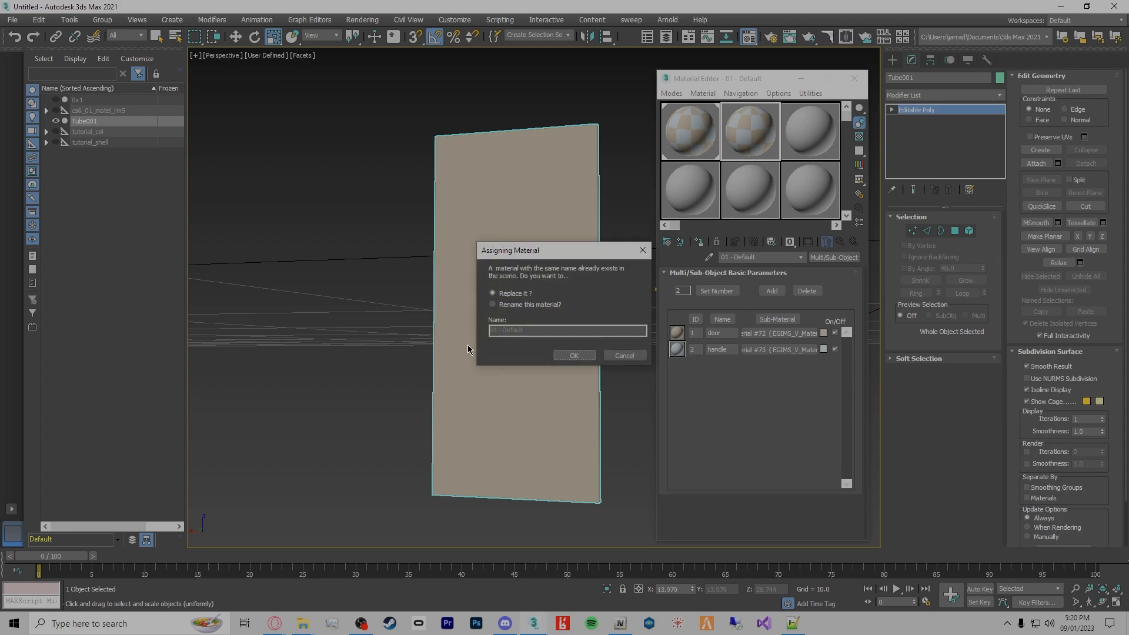
click(492, 304)
click(535, 335)
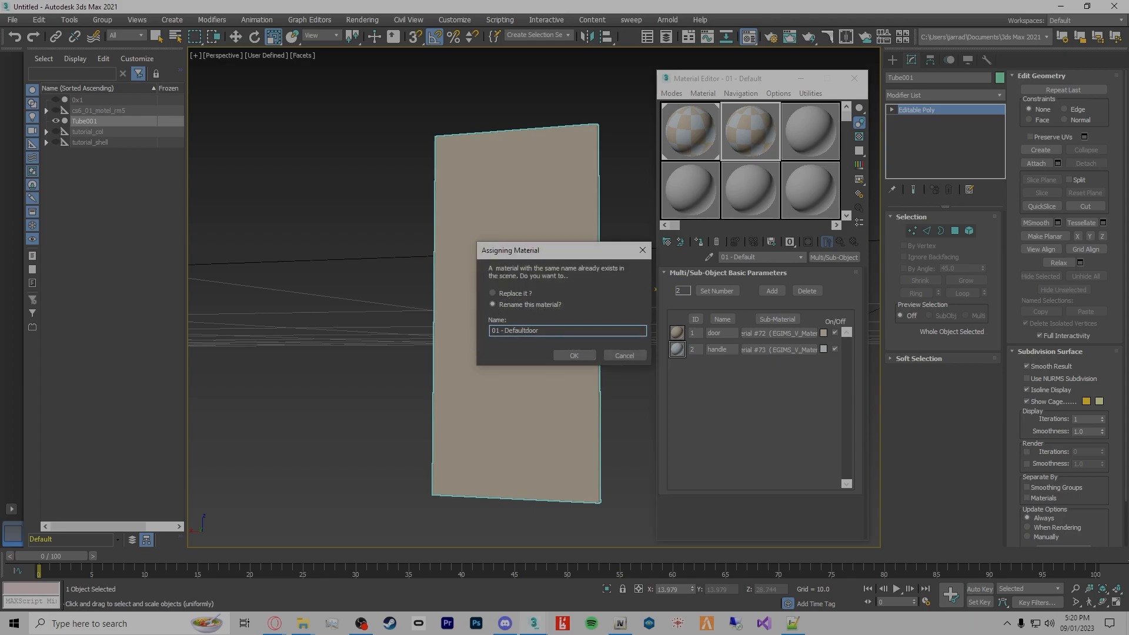
click(556, 355)
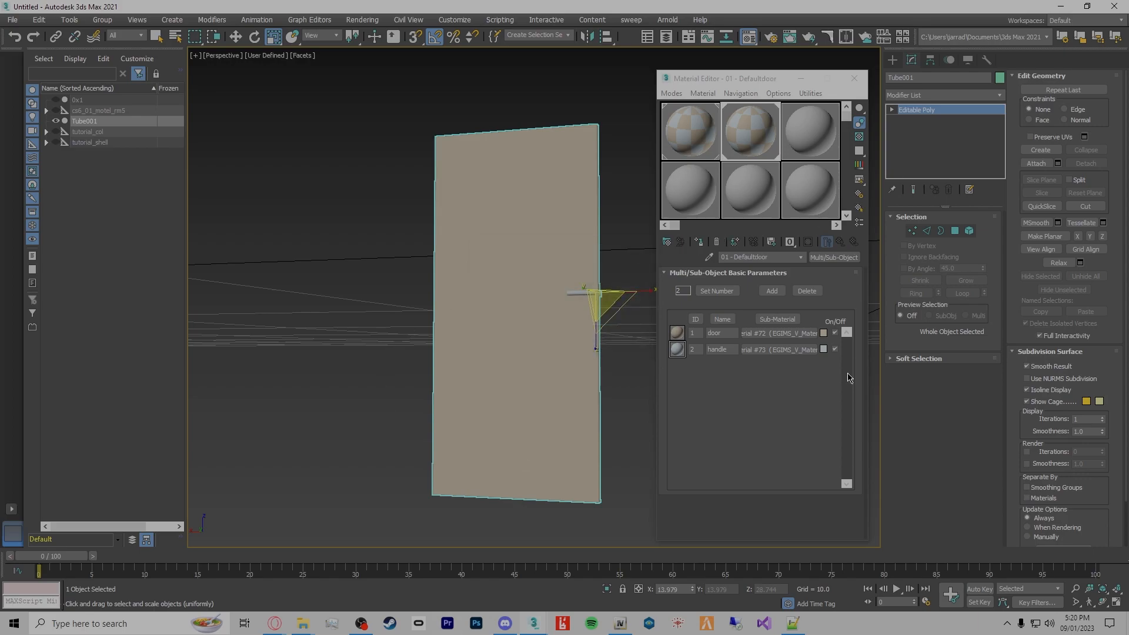
click(855, 78)
Compare the 0x1 copy with Tube001 by switching their visibility, leaving only Tube001 shown
alt+middle_drag(424, 367, 433, 387)
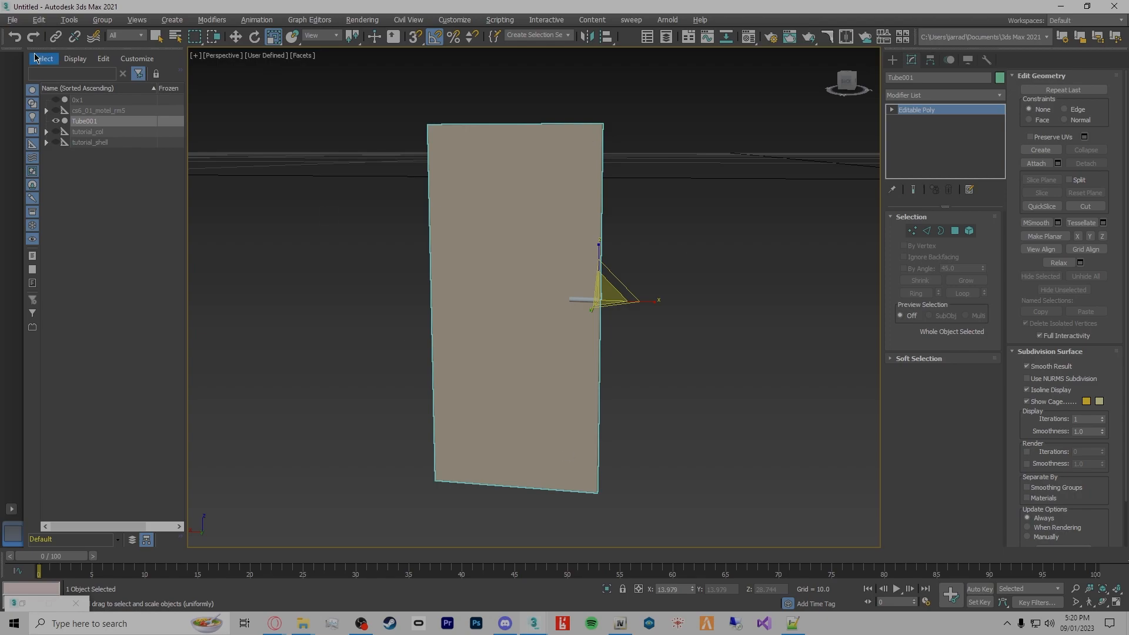
click(88, 89)
click(96, 89)
click(77, 103)
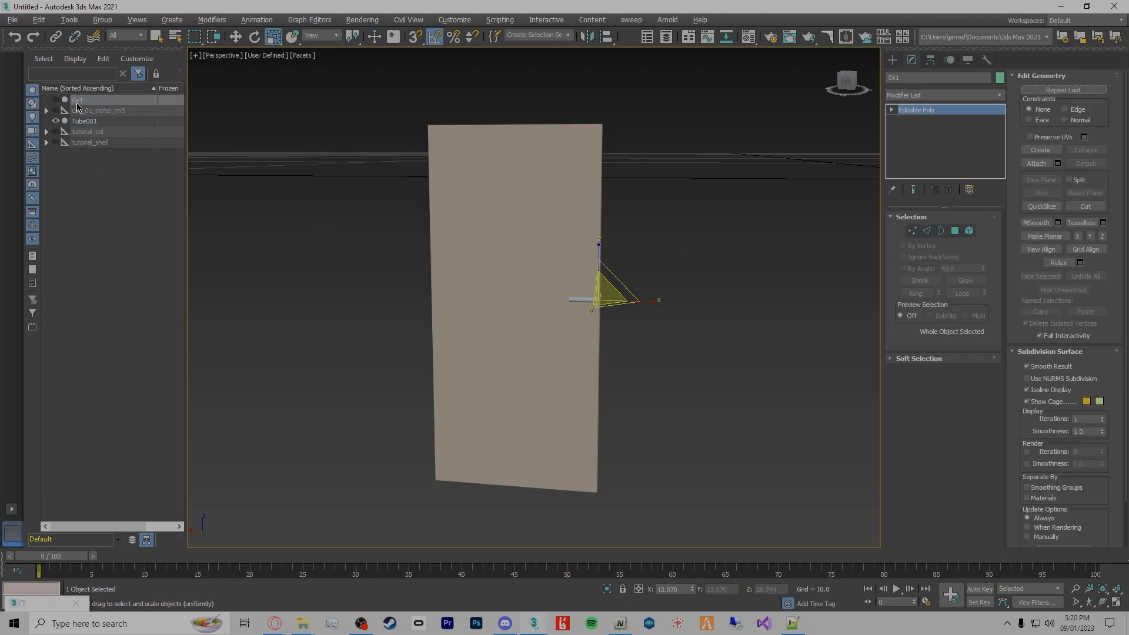
click(56, 99)
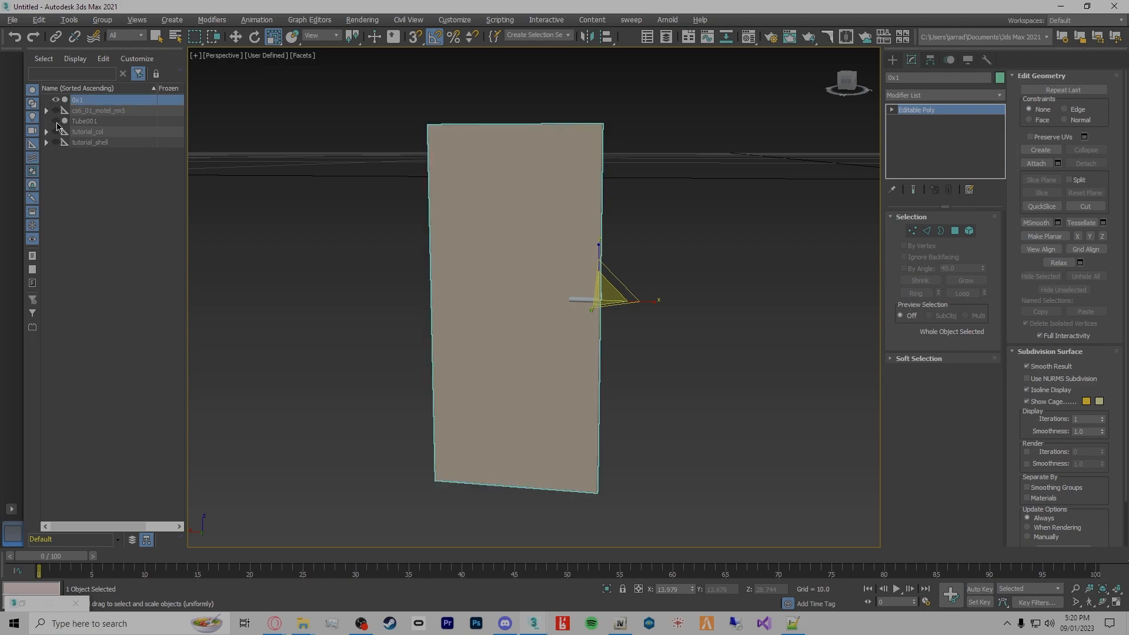
click(57, 100)
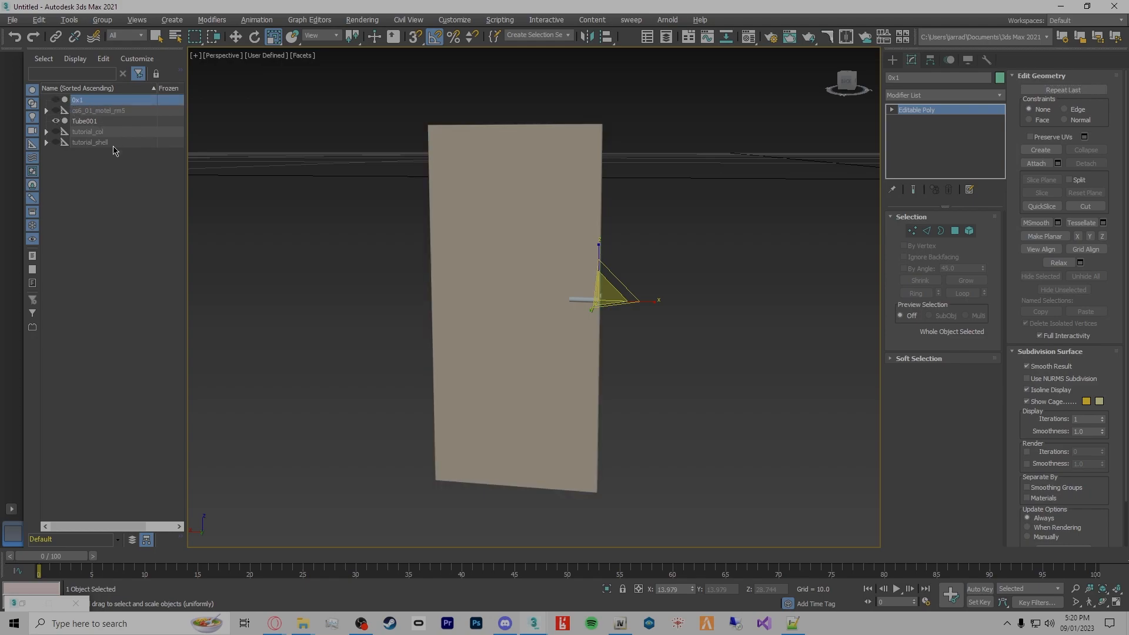
Select Tube001, open its door material's model settings in the GIMS V material editor, and turn on Embed for the diffuse texture
click(95, 124)
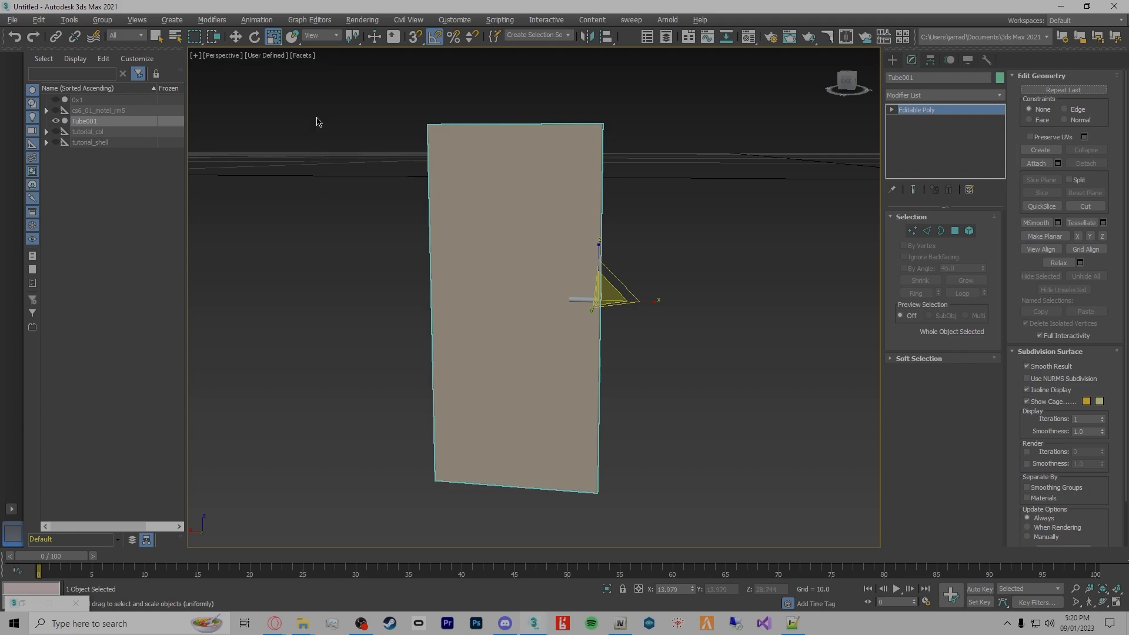
alt+middle_drag(571, 301, 653, 320)
middle_drag(540, 205, 557, 257)
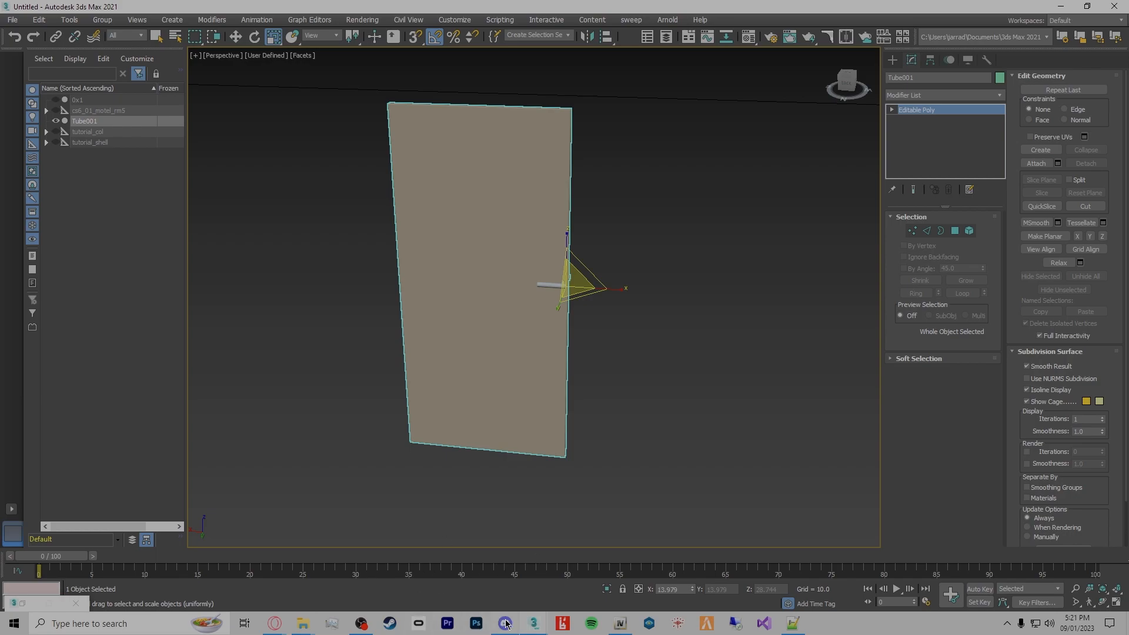
mouse_move(540, 627)
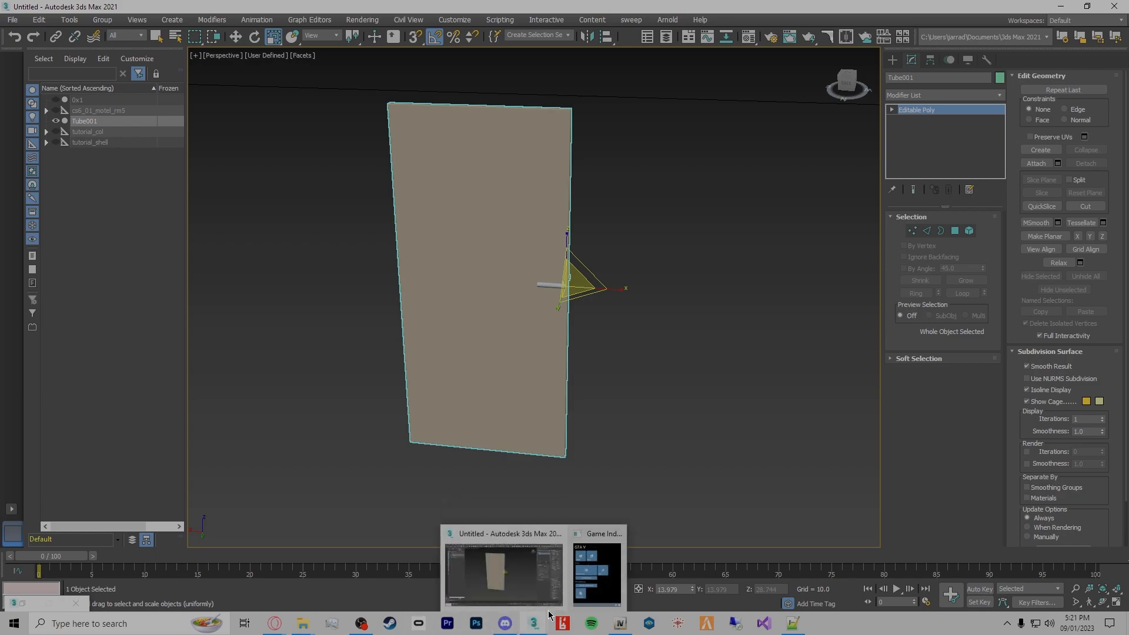
click(596, 559)
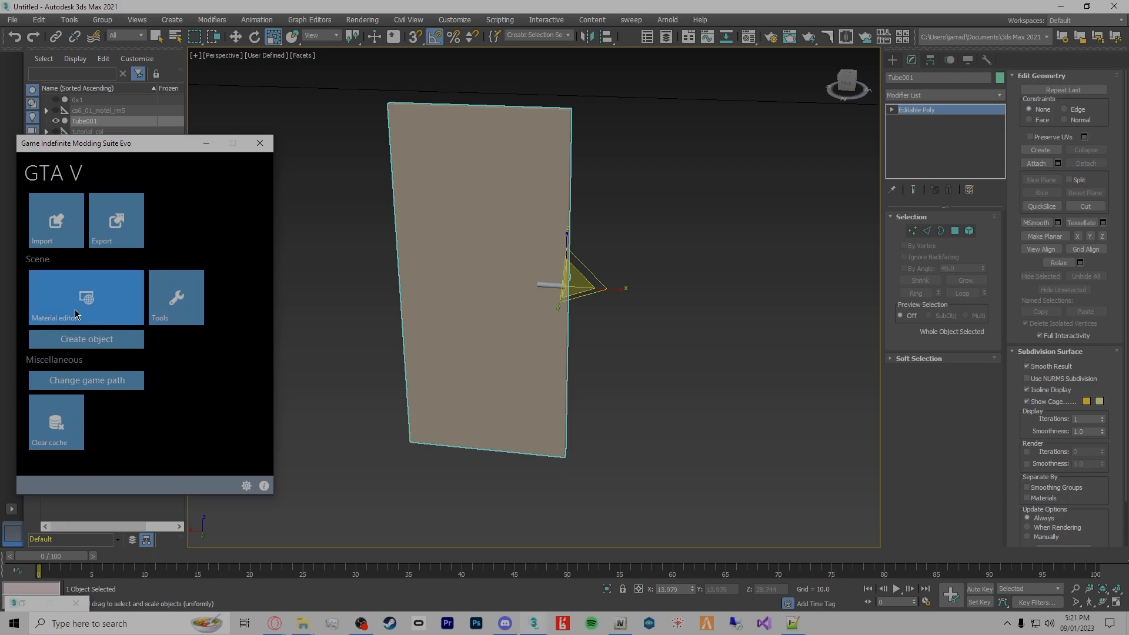
click(117, 312)
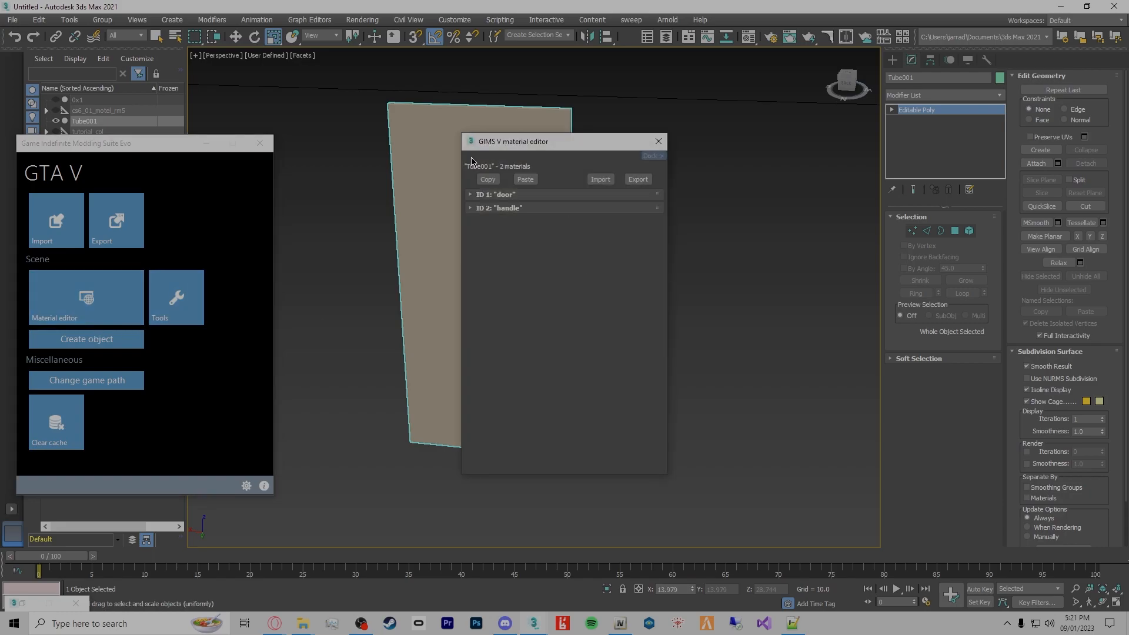
click(491, 197)
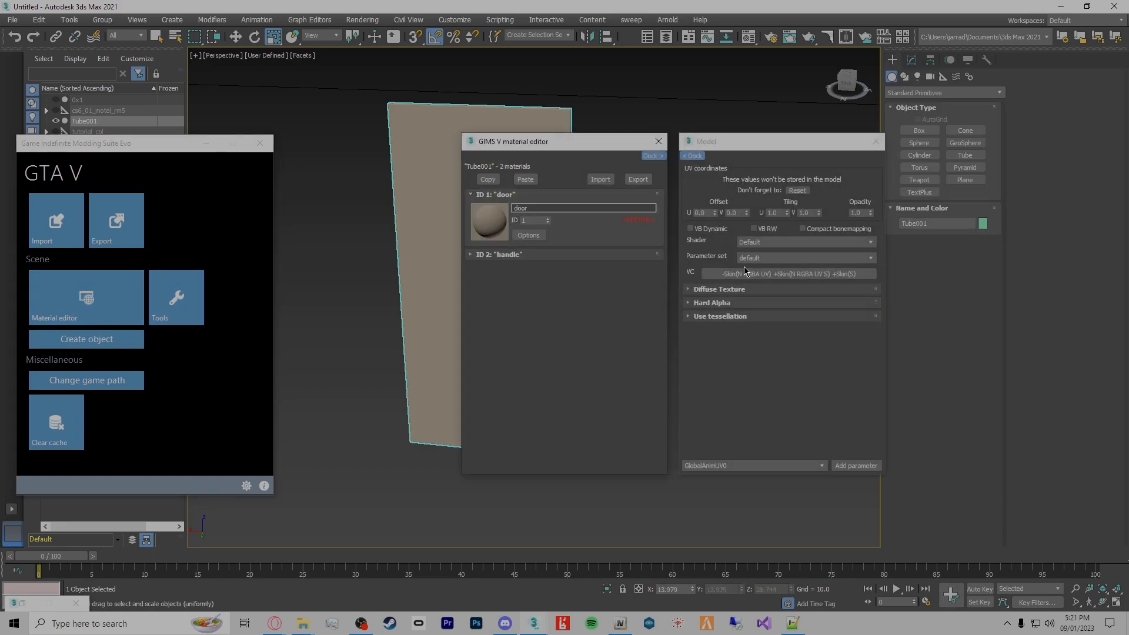
click(840, 305)
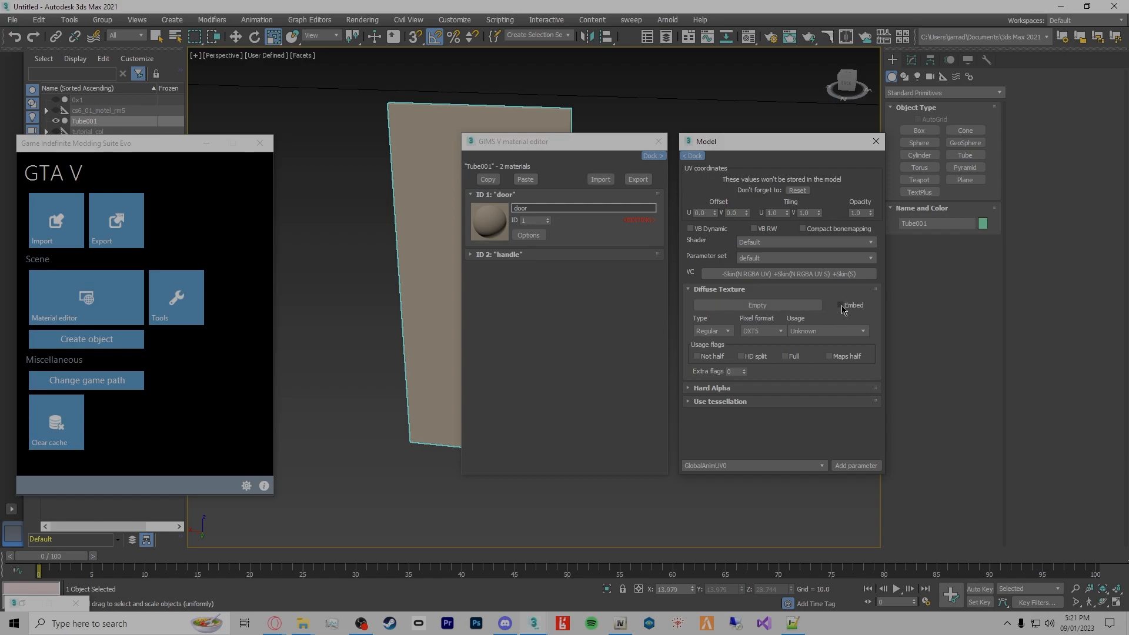
Browse for the door material's diffuse texture in the tutorial's textures folder
click(797, 308)
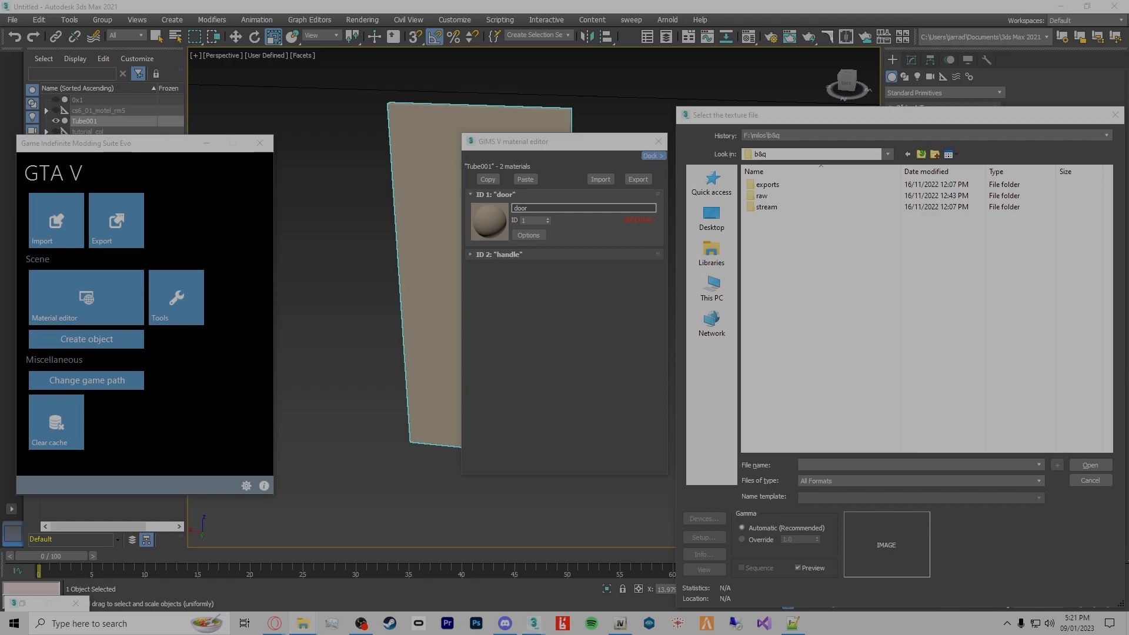
click(833, 462)
key(ctrl+v)
key(Return)
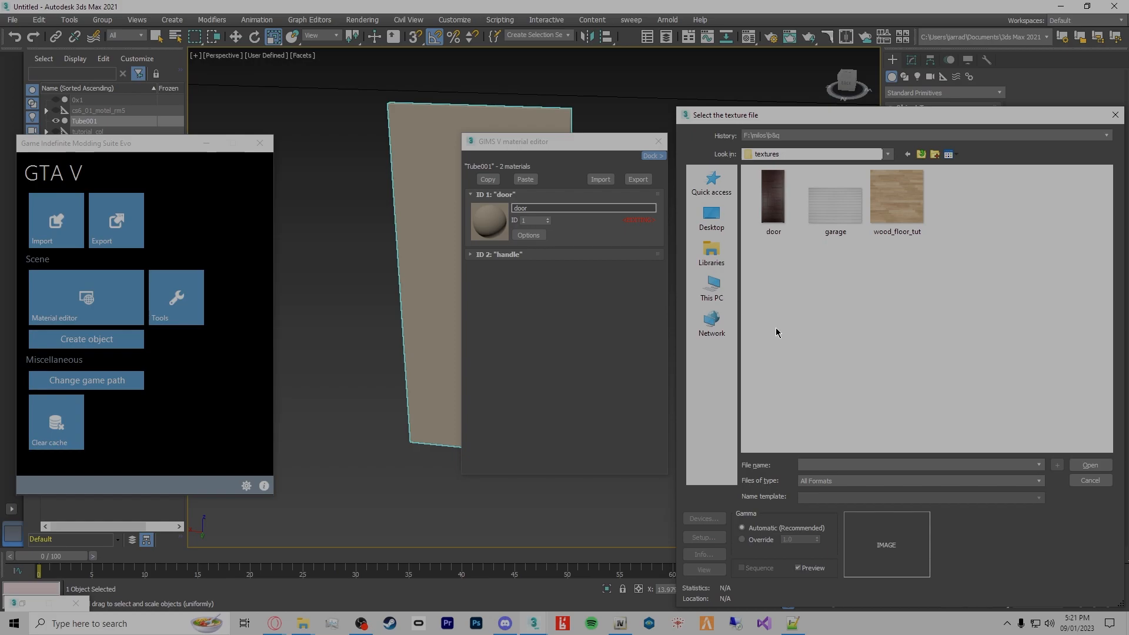
Switch to OpenIV, import the door and garage images into door.ytd, export both textures to the textures folder, and save the dictionary
click(613, 630)
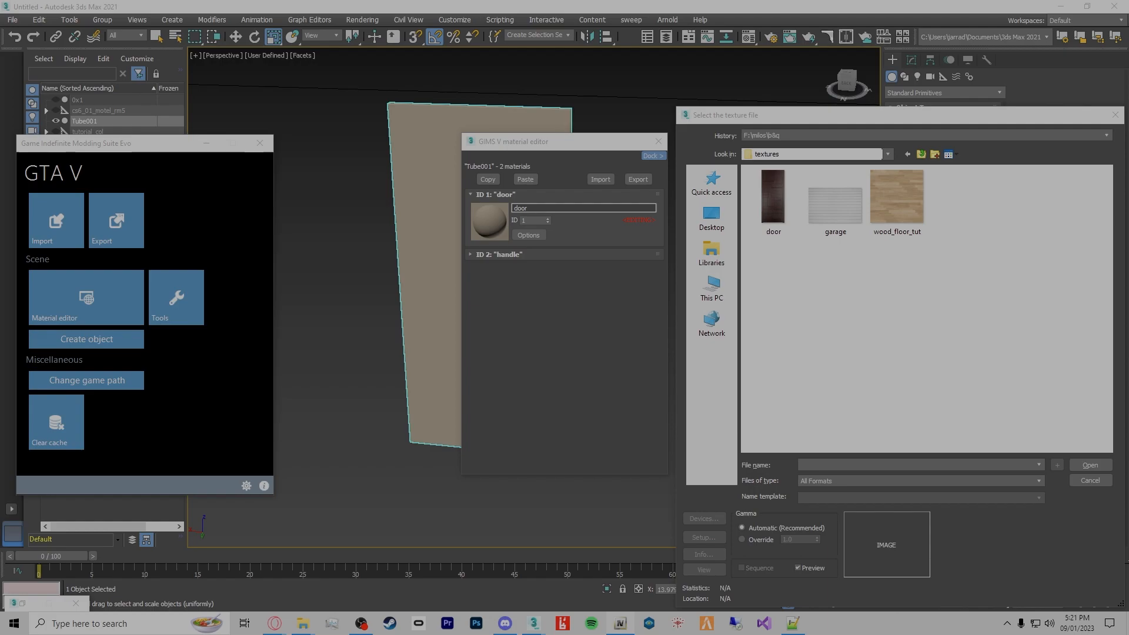
drag(0, 223, 510, 81)
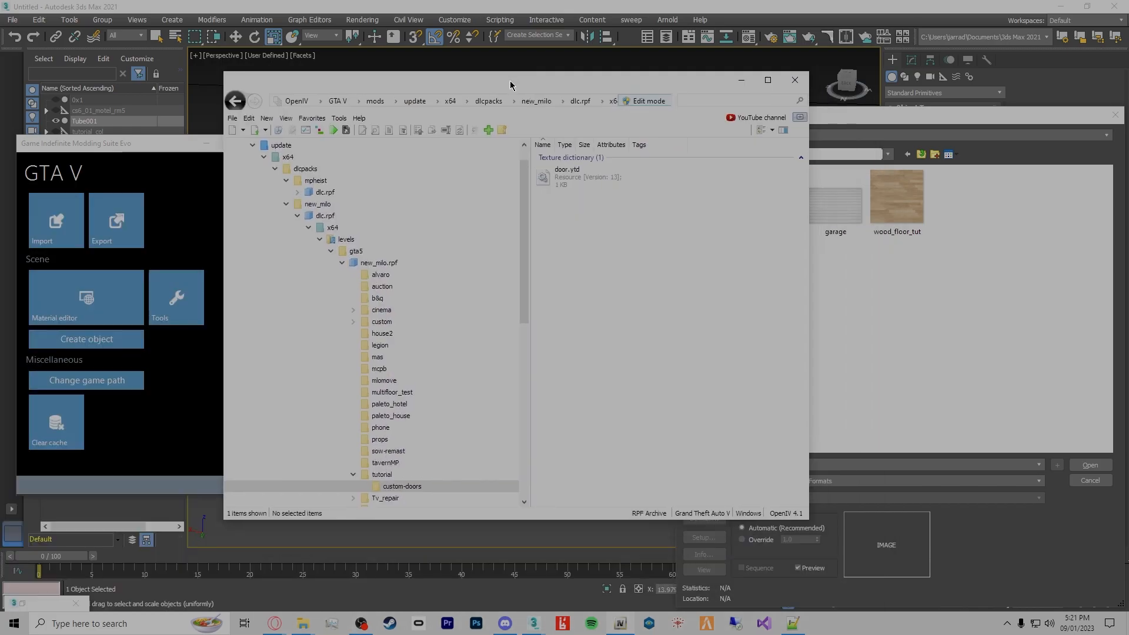
double_click(626, 173)
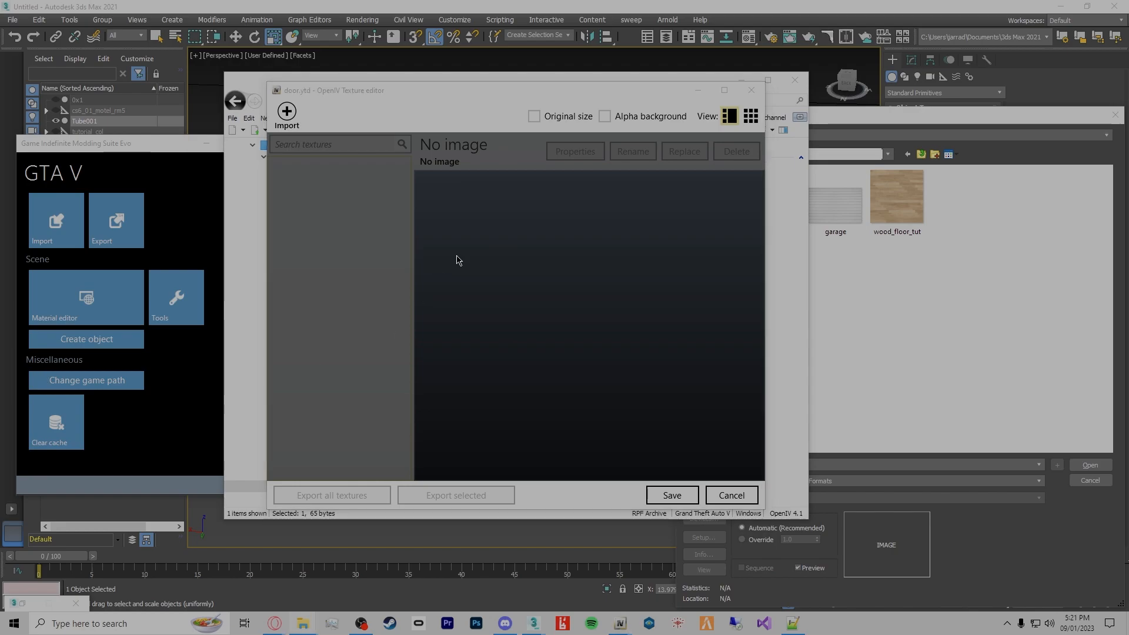
drag(0, 376, 544, 332)
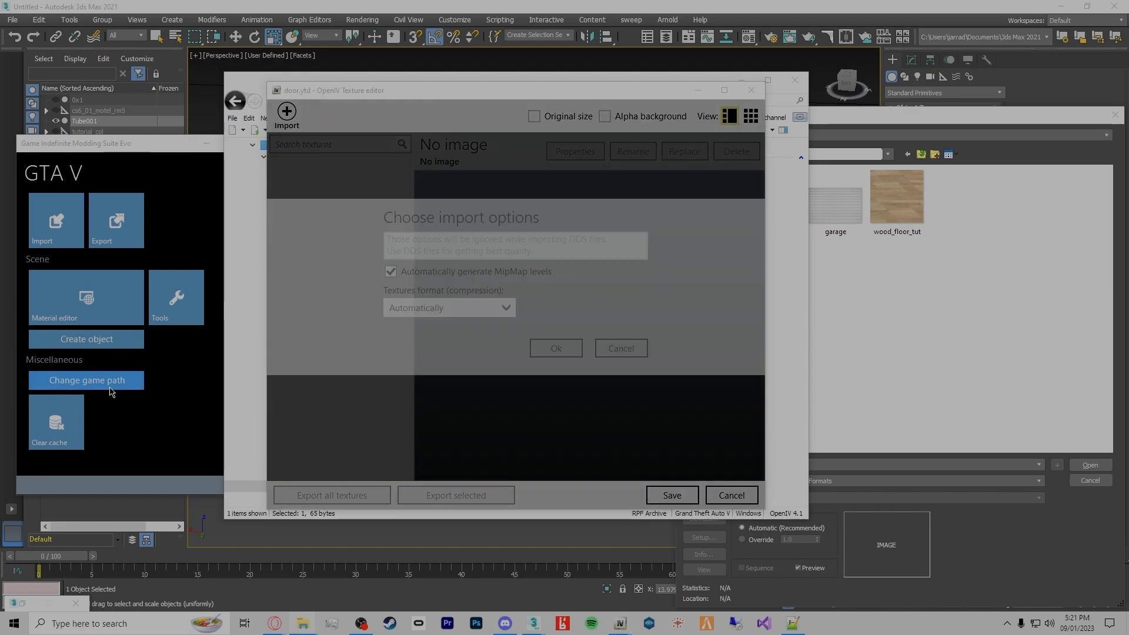
click(551, 361)
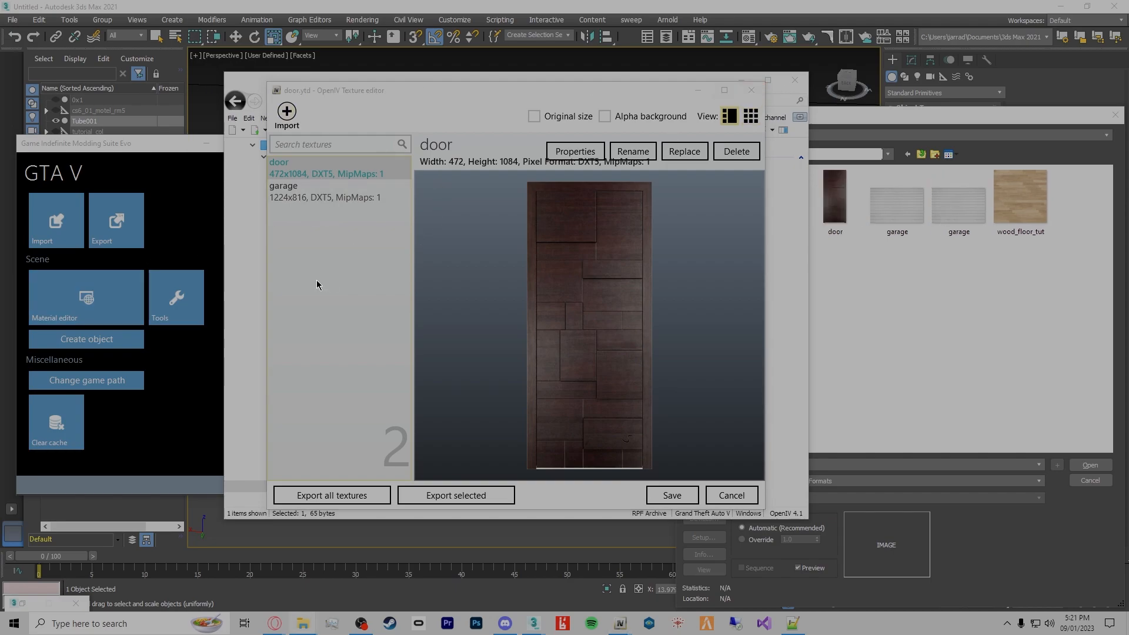
click(672, 495)
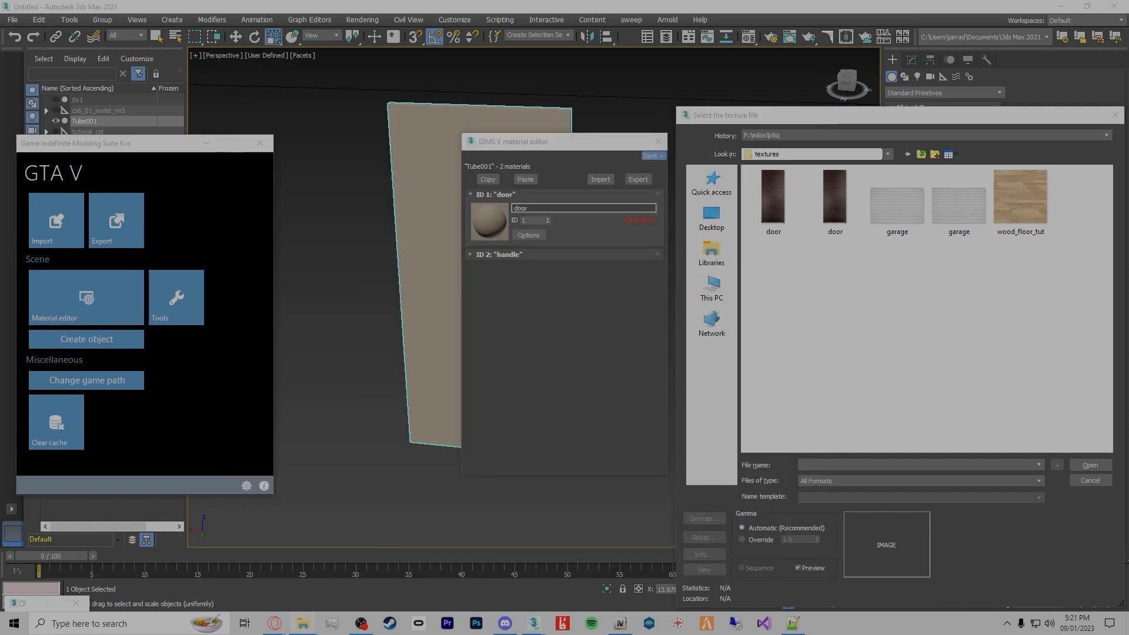
Delete the second door file and the second garage file from the tutorial's textures folder
drag(0, 312, 399, 121)
click(366, 205)
ctrl+click(498, 216)
key(Delete)
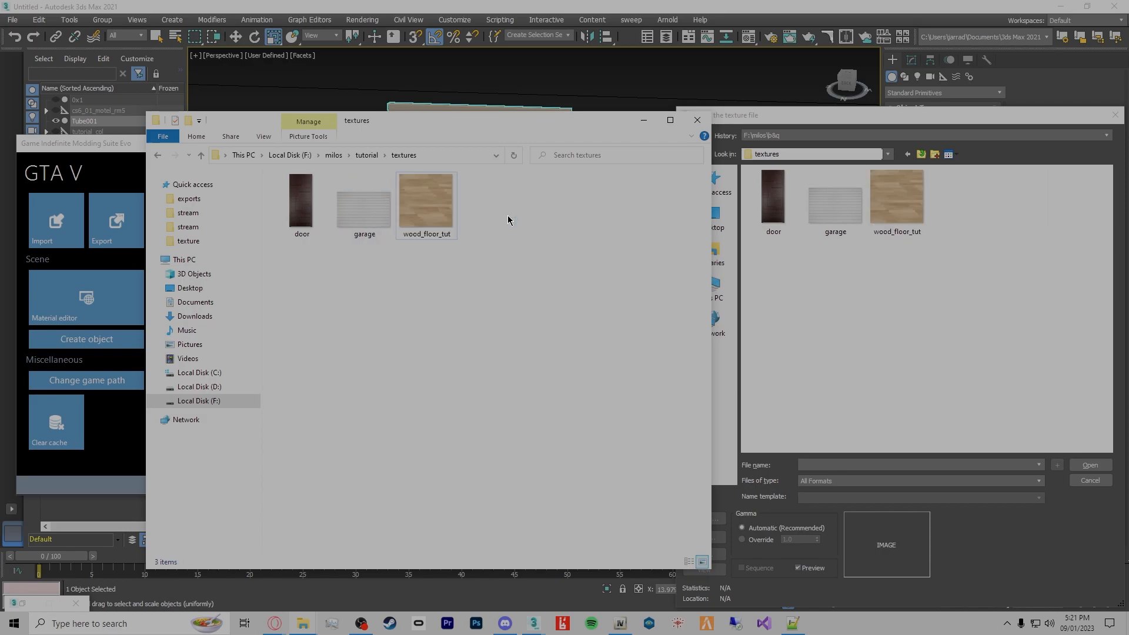
drag(561, 125, 0, 152)
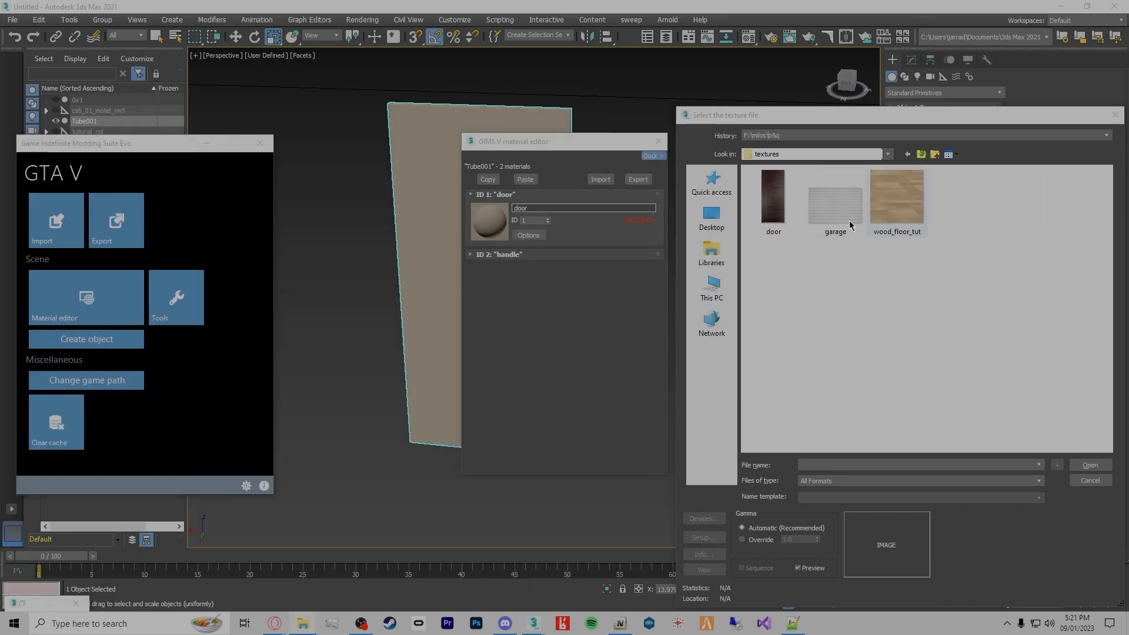
Load door.dds as the door material's diffuse texture and close the material editor
double_click(773, 200)
click(658, 141)
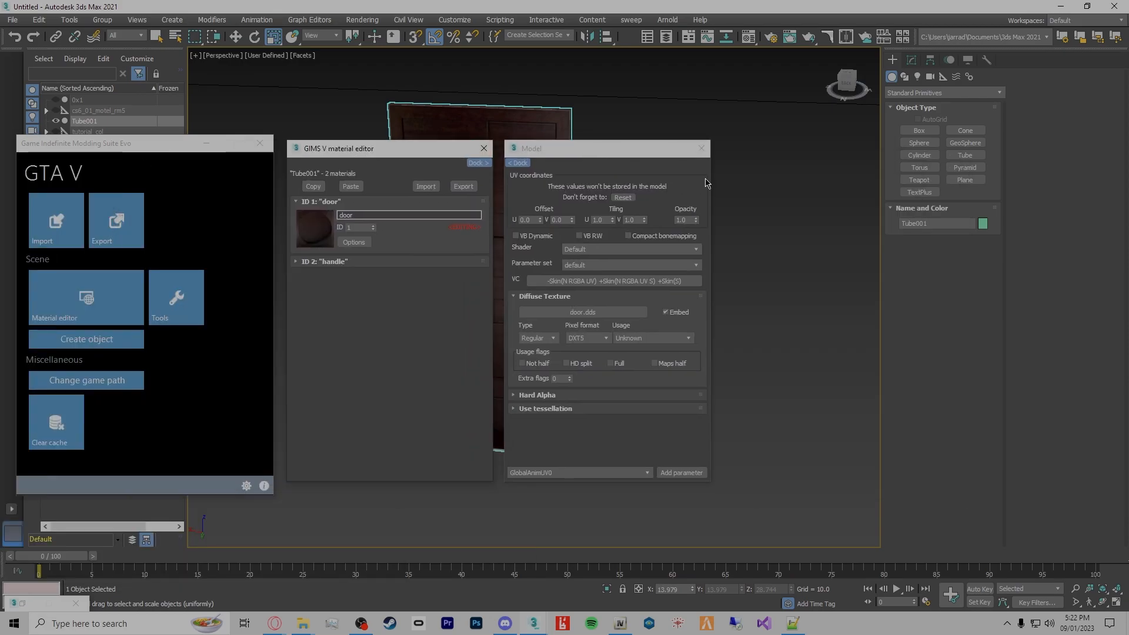
click(701, 148)
click(484, 148)
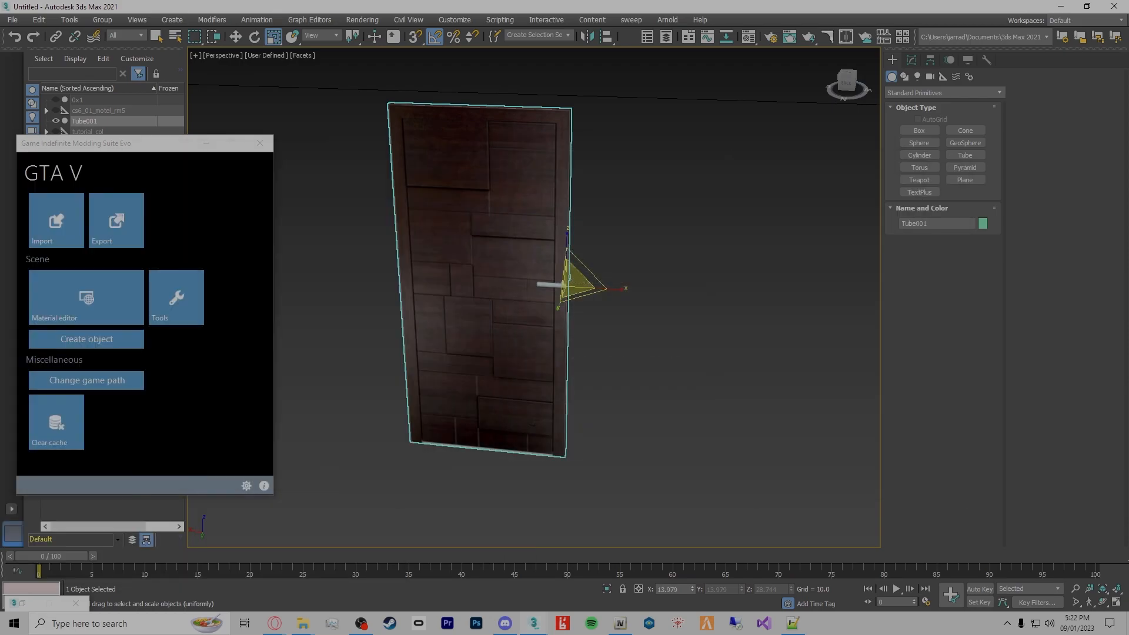
Open the handle material's model settings and turn on Embed for its diffuse texture
scroll(462, 247, up, 5)
alt+middle_drag(522, 303, 557, 393)
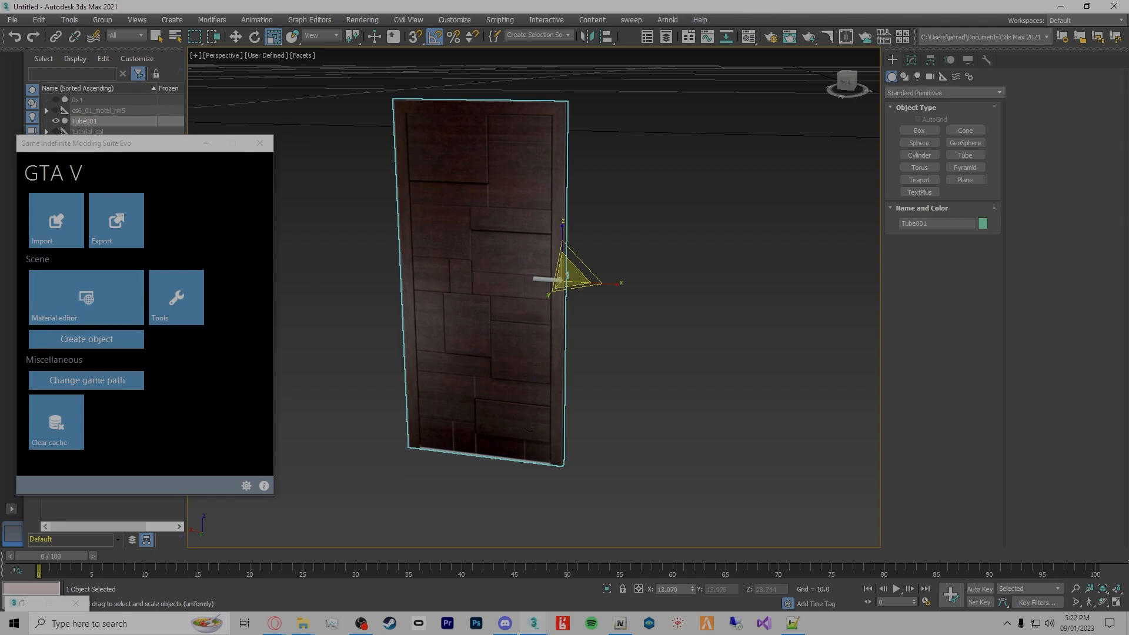
click(86, 297)
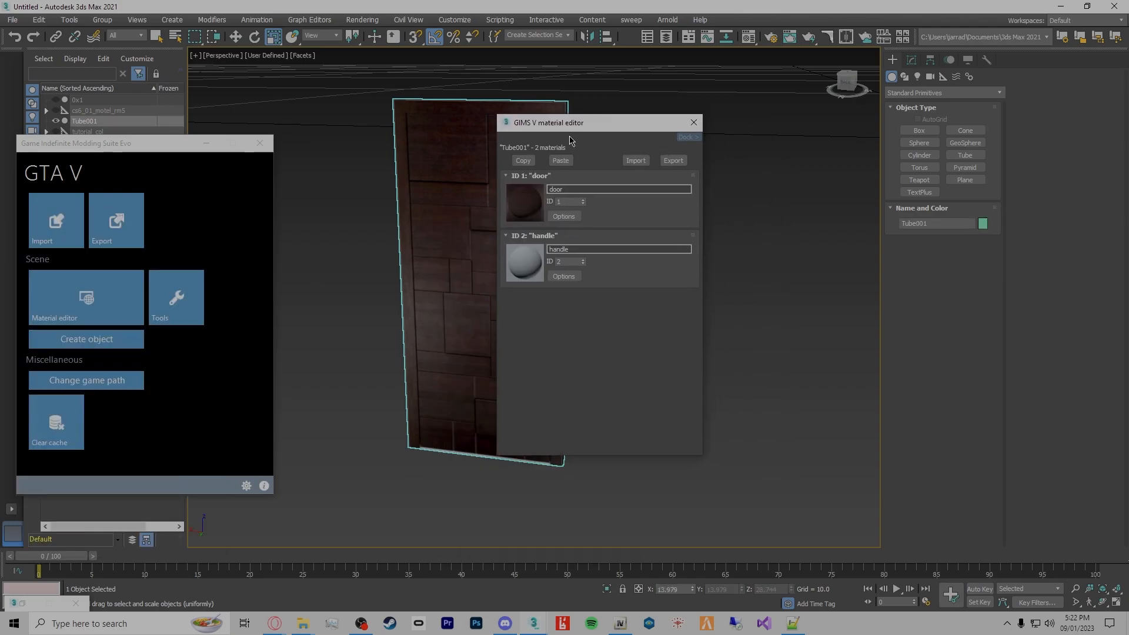
click(562, 277)
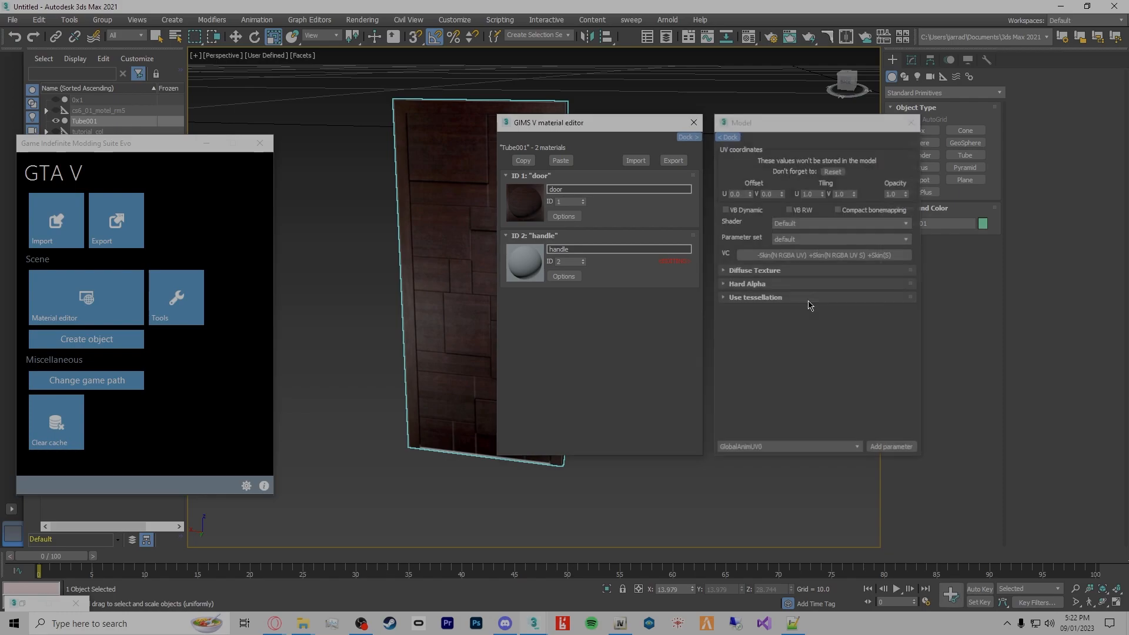
click(758, 270)
click(852, 287)
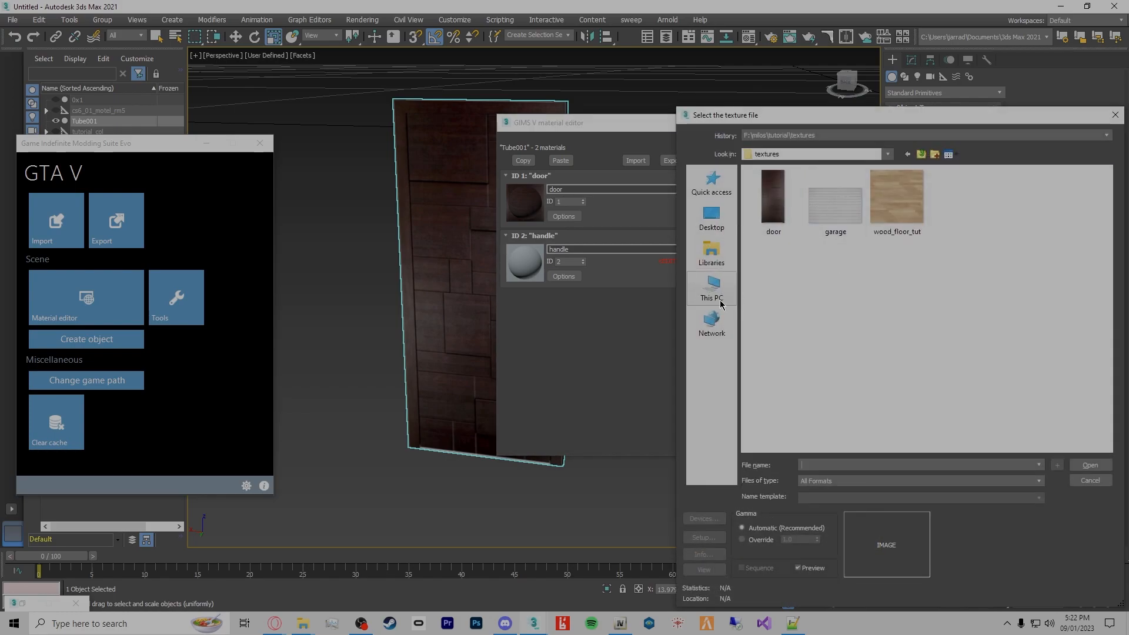
Load 206_Gray.dds from the ford-sierra folder on drive D as the handle's diffuse texture, and close the material editor
click(720, 302)
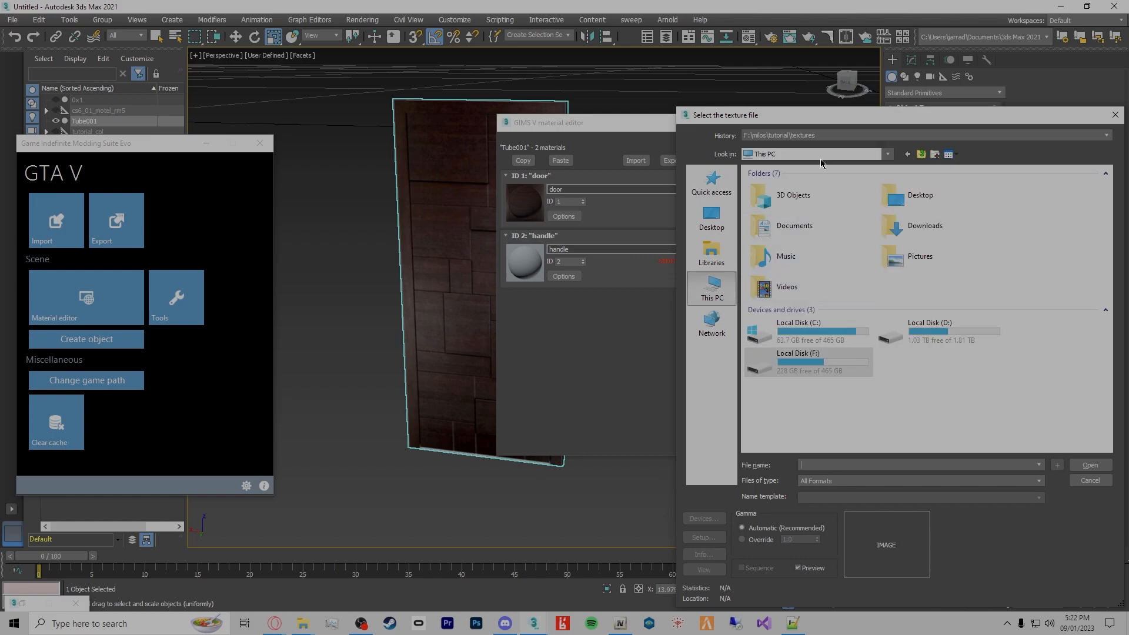
double_click(818, 361)
key(BackSpace)
double_click(918, 332)
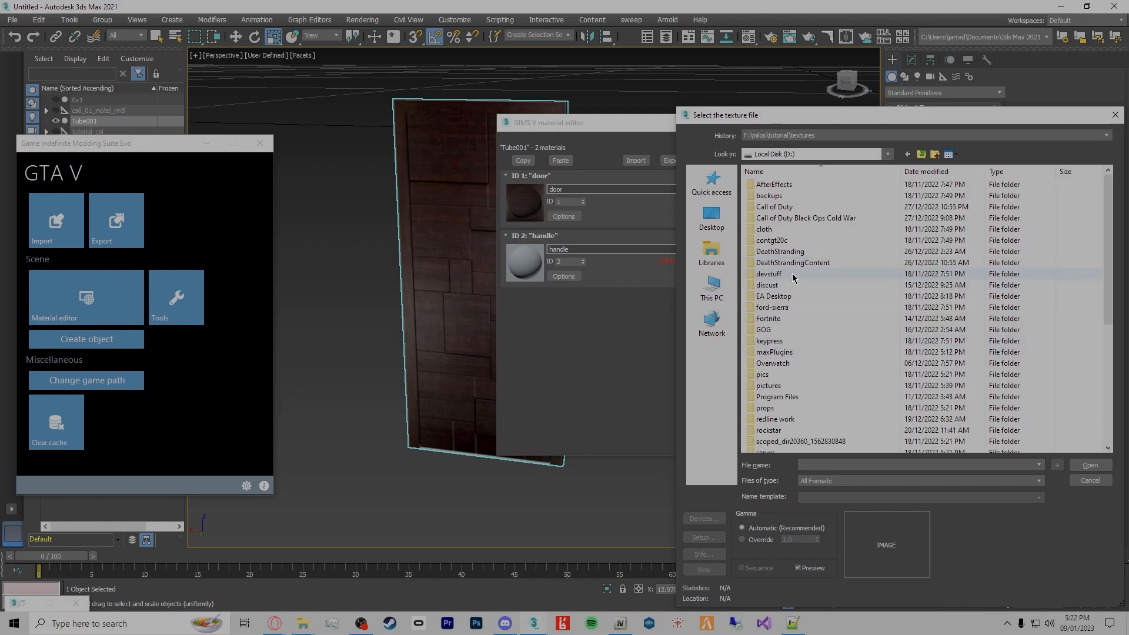
double_click(772, 308)
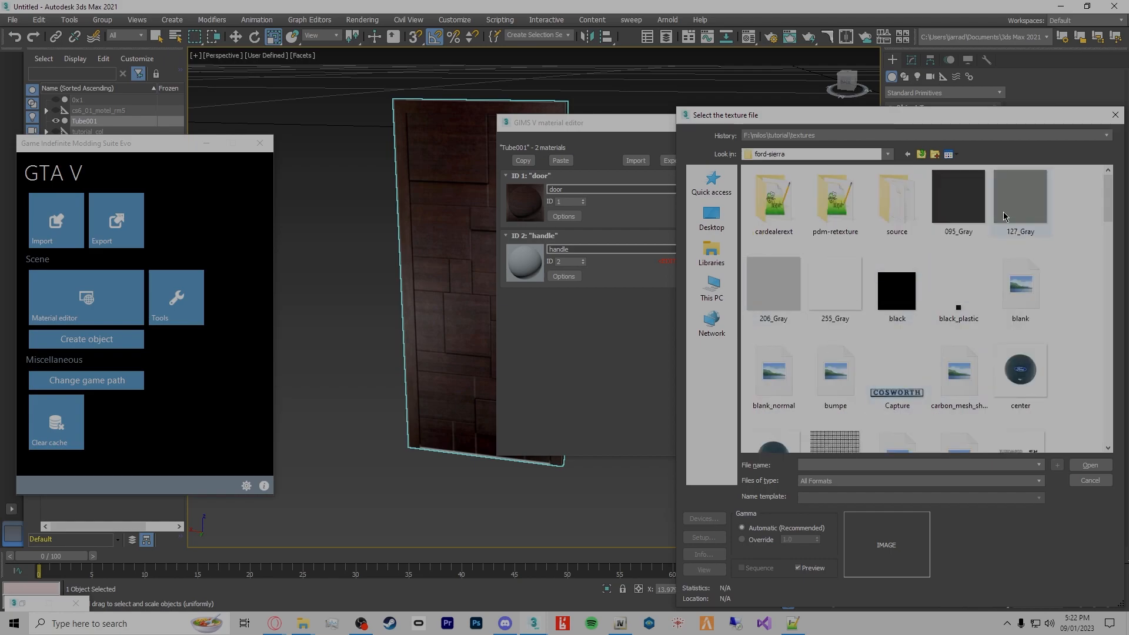
double_click(784, 287)
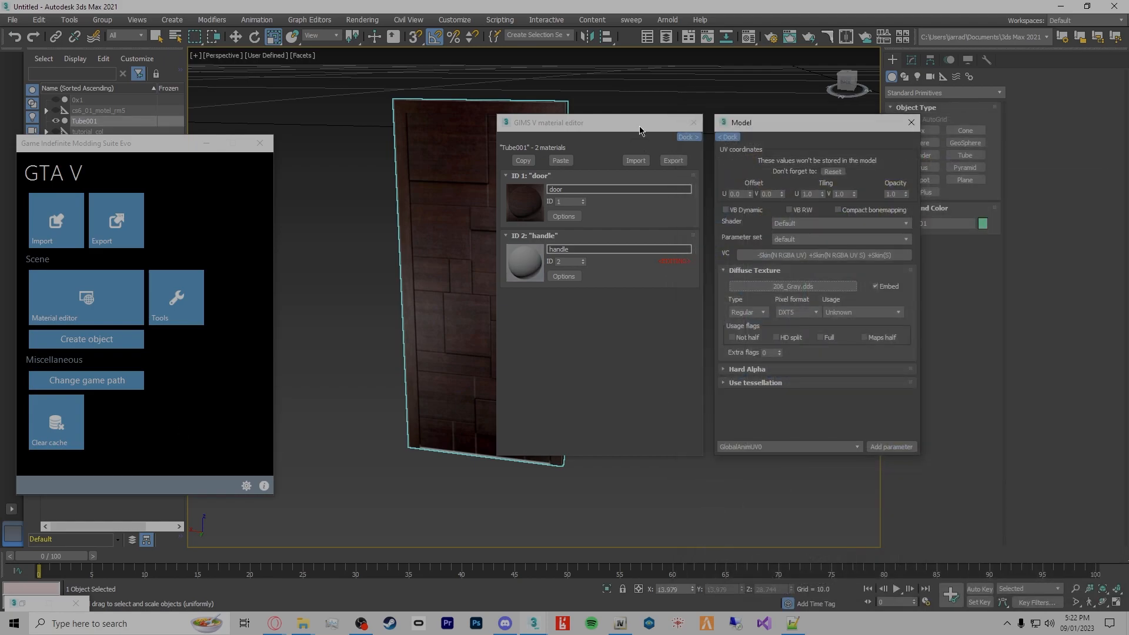
click(694, 122)
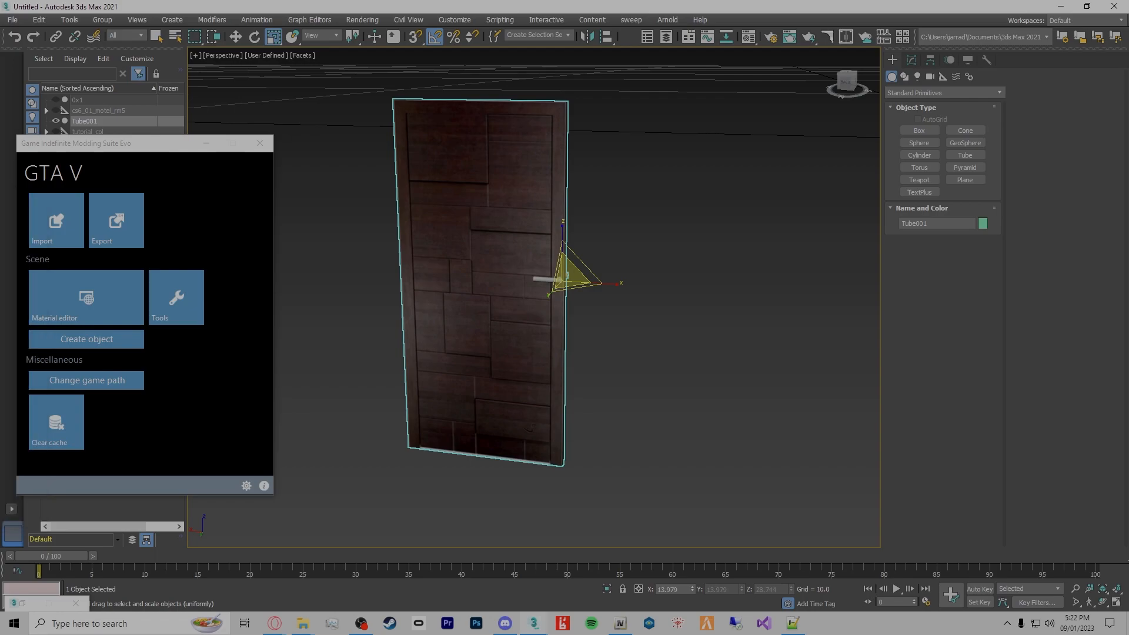
Add the GIMS Game mesh modifier from the Models object category to the door Tube001
scroll(425, 295, up, 10)
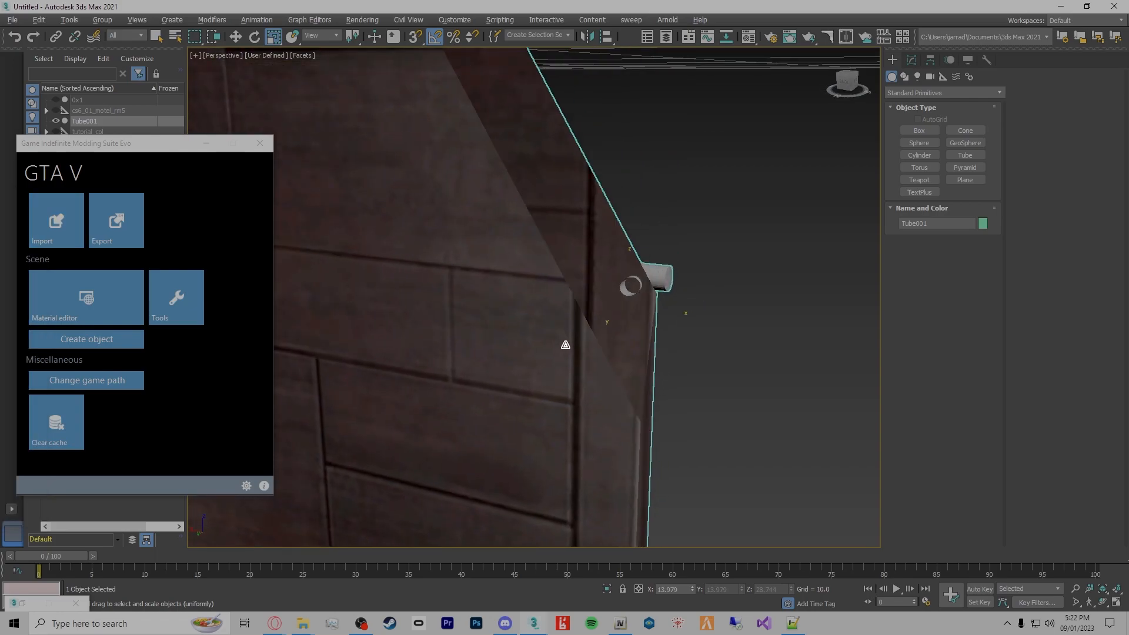
alt+middle_drag(526, 321, 631, 377)
drag(156, 146, 840, 126)
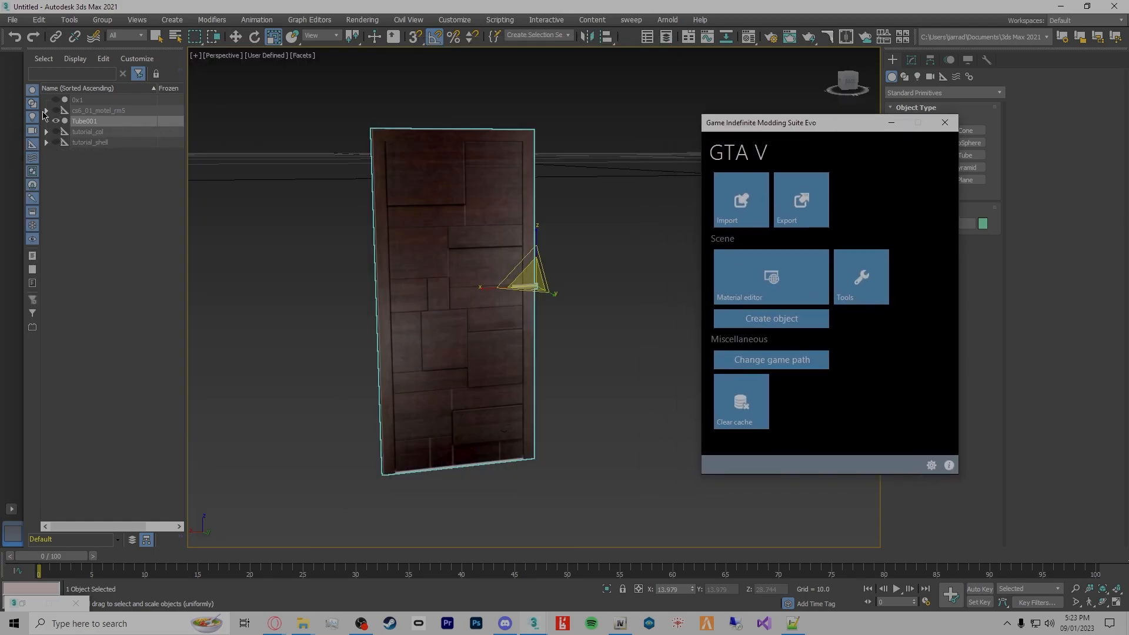
click(802, 319)
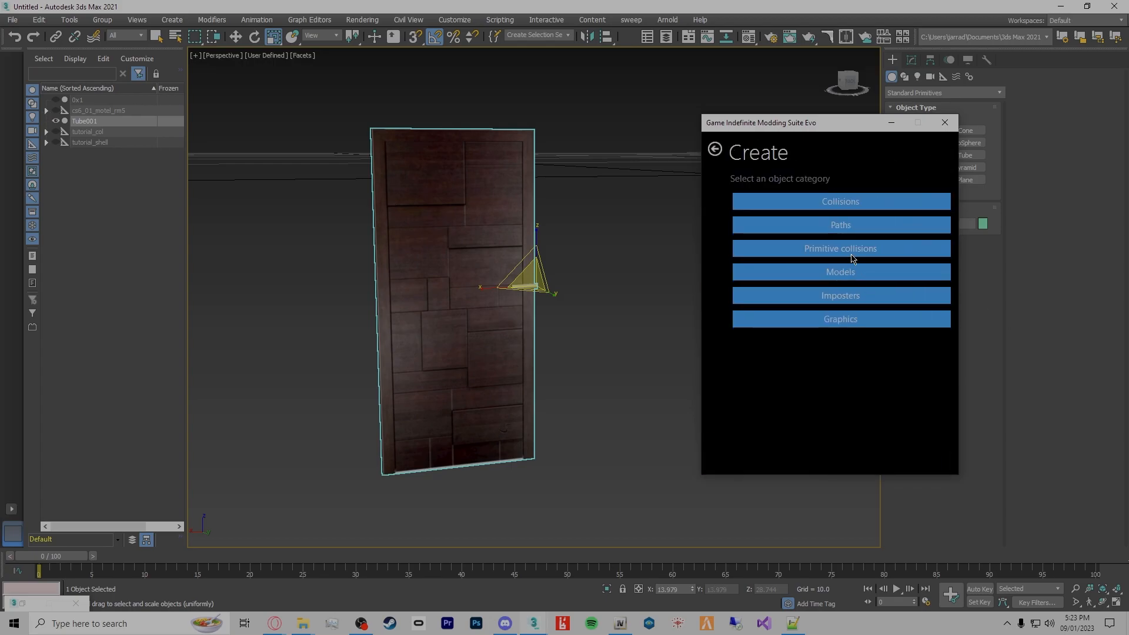
click(842, 278)
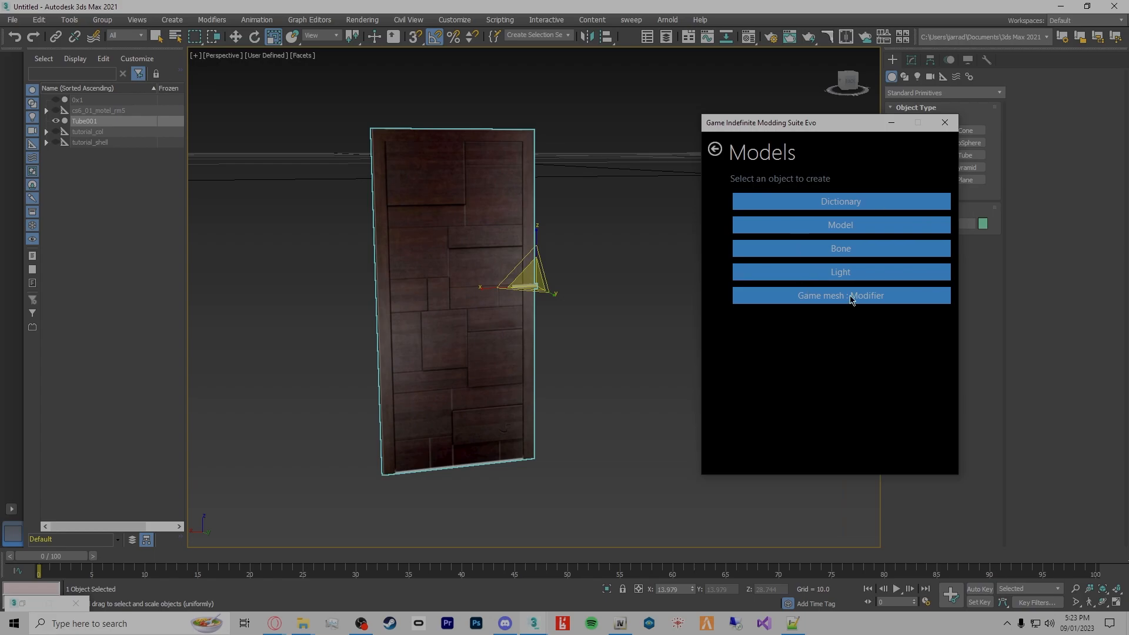
click(913, 64)
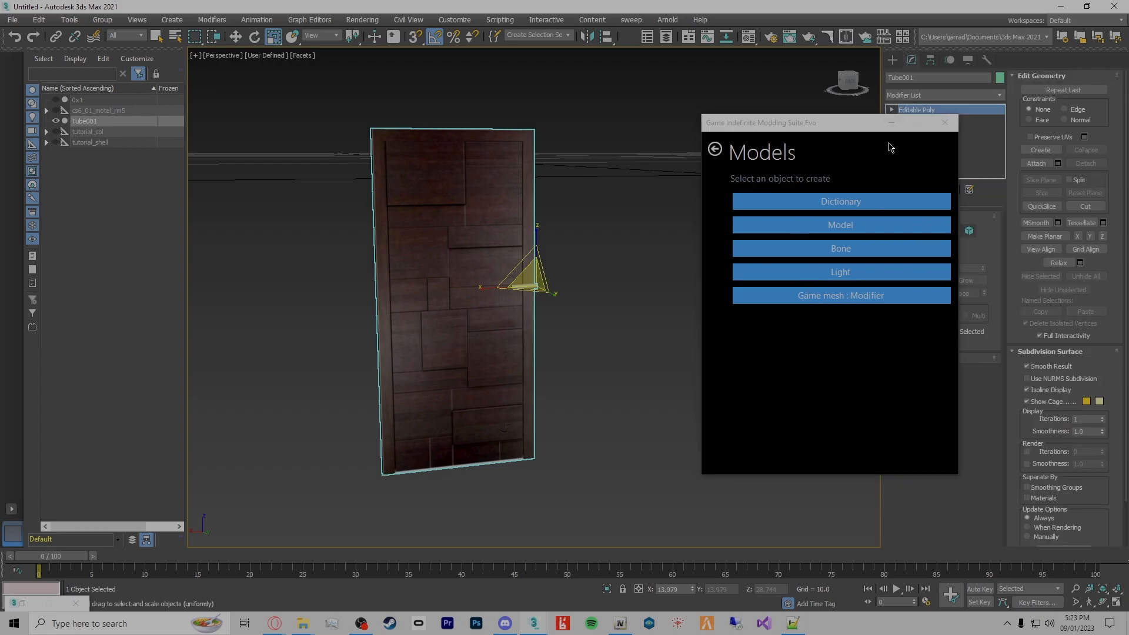
click(850, 297)
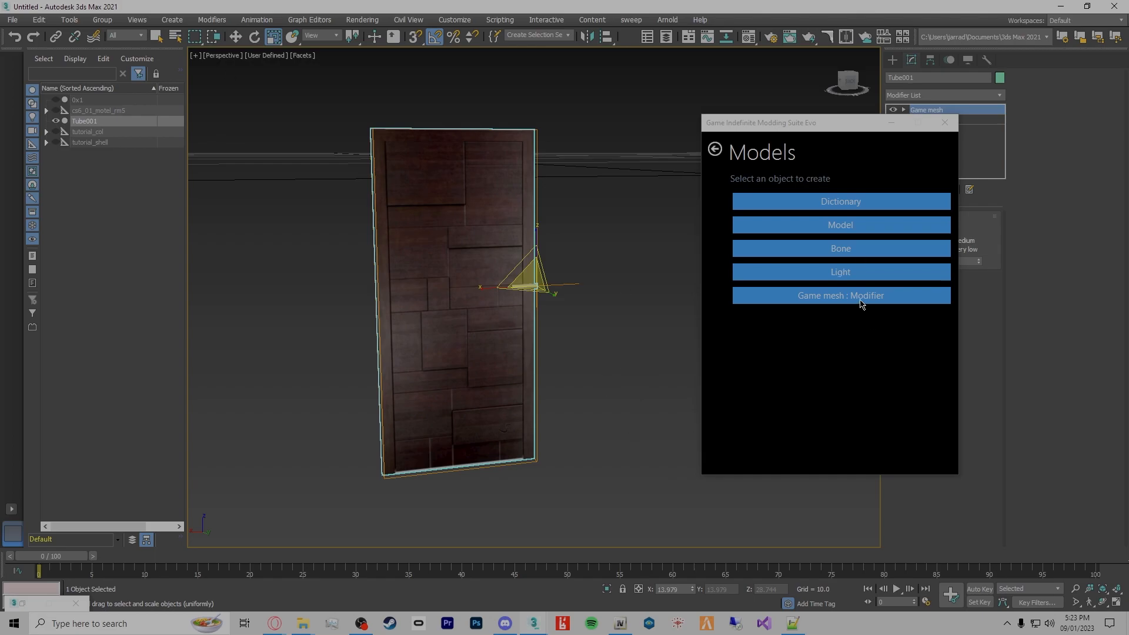
Rename the door mesh Tube001 as tutorial_door_high
click(92, 122)
click(91, 119)
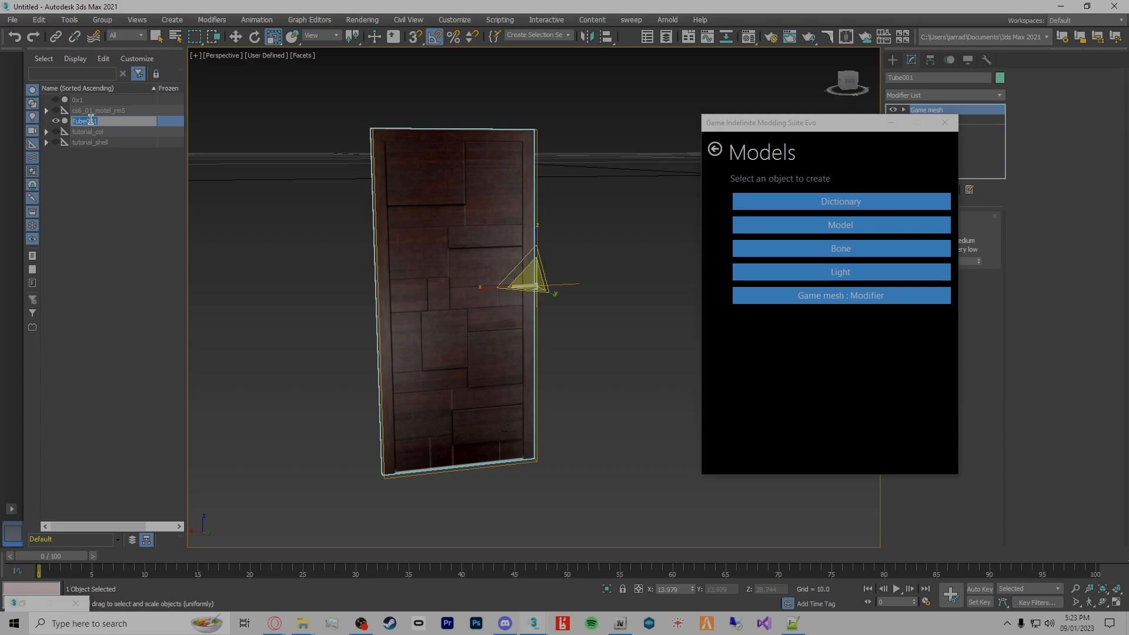
text(tut)
text(high)
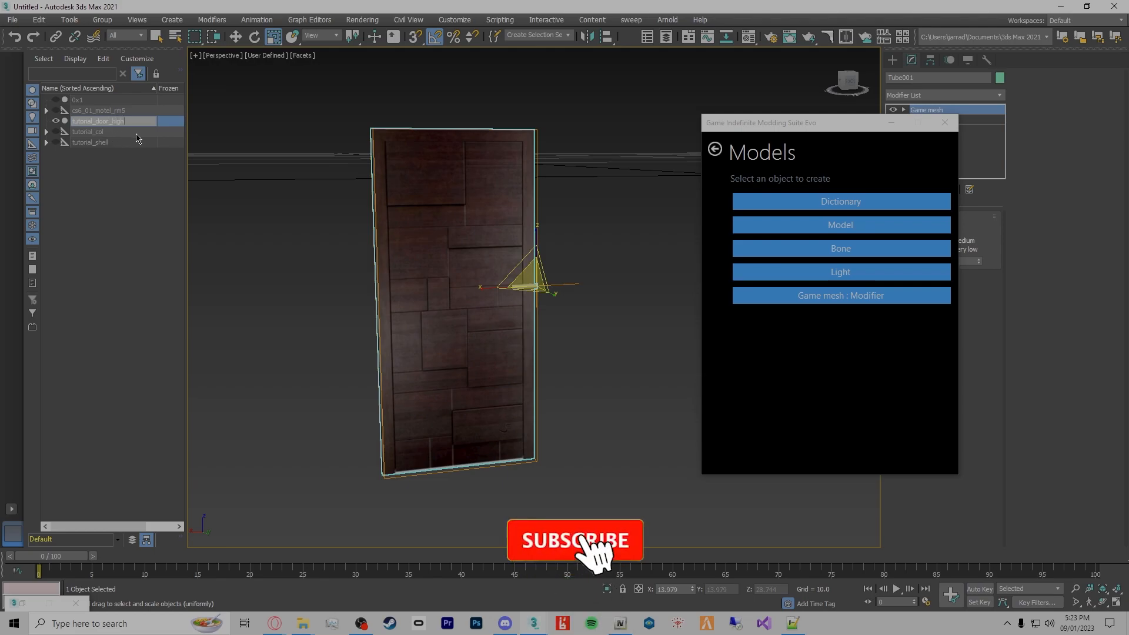
key(Return)
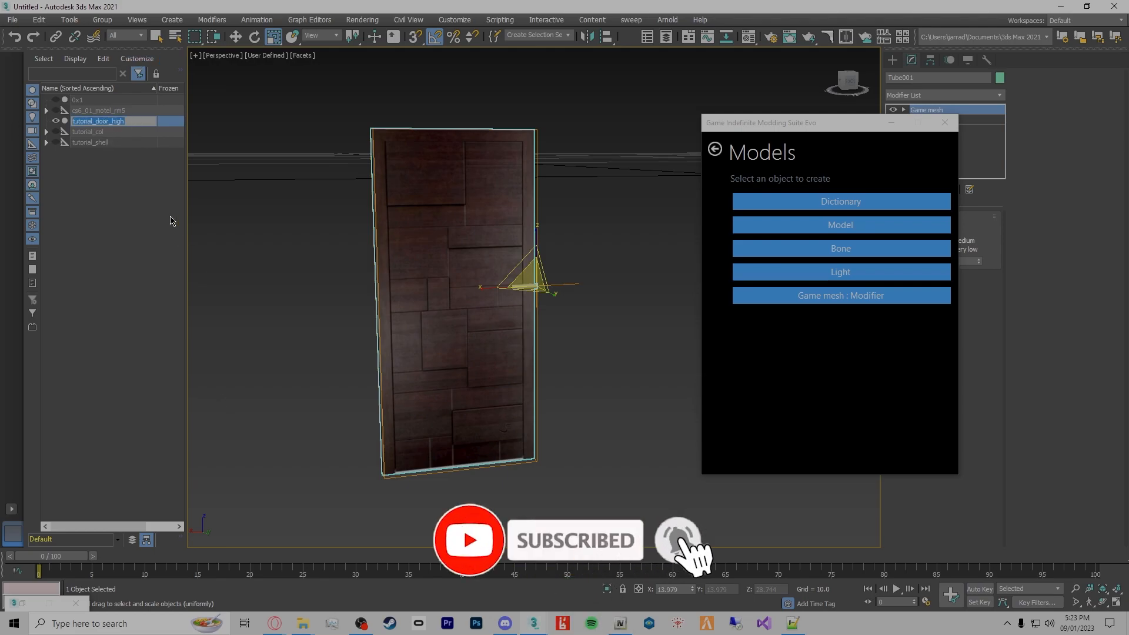
click(134, 306)
click(490, 299)
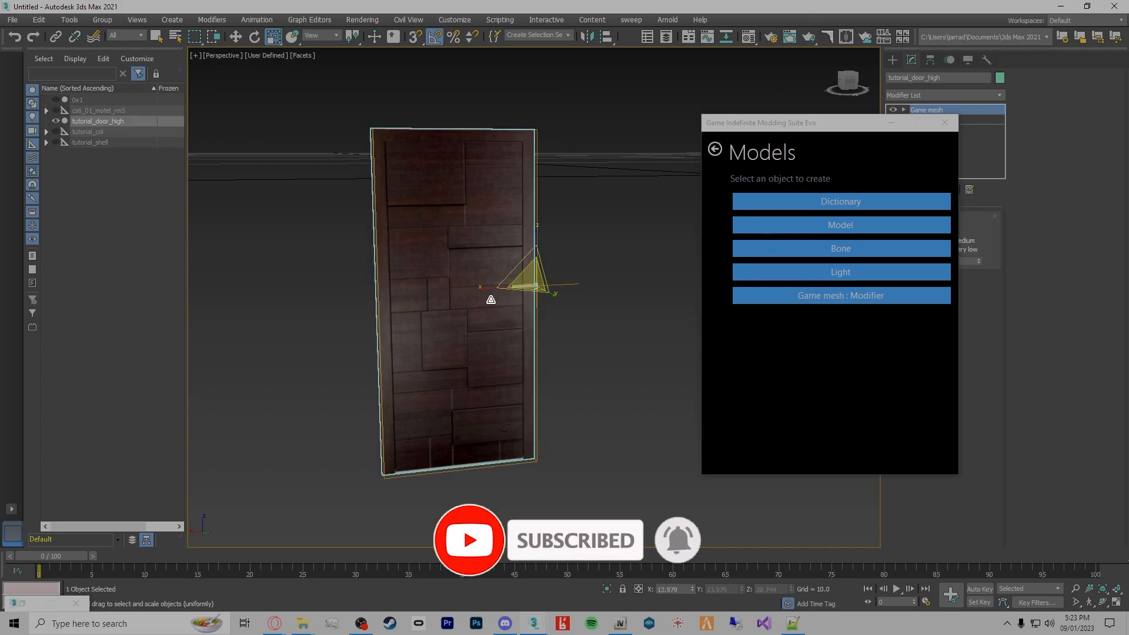
Create a GIMS Model helper in the scene near the door's lower handle-side edge
click(811, 232)
click(546, 381)
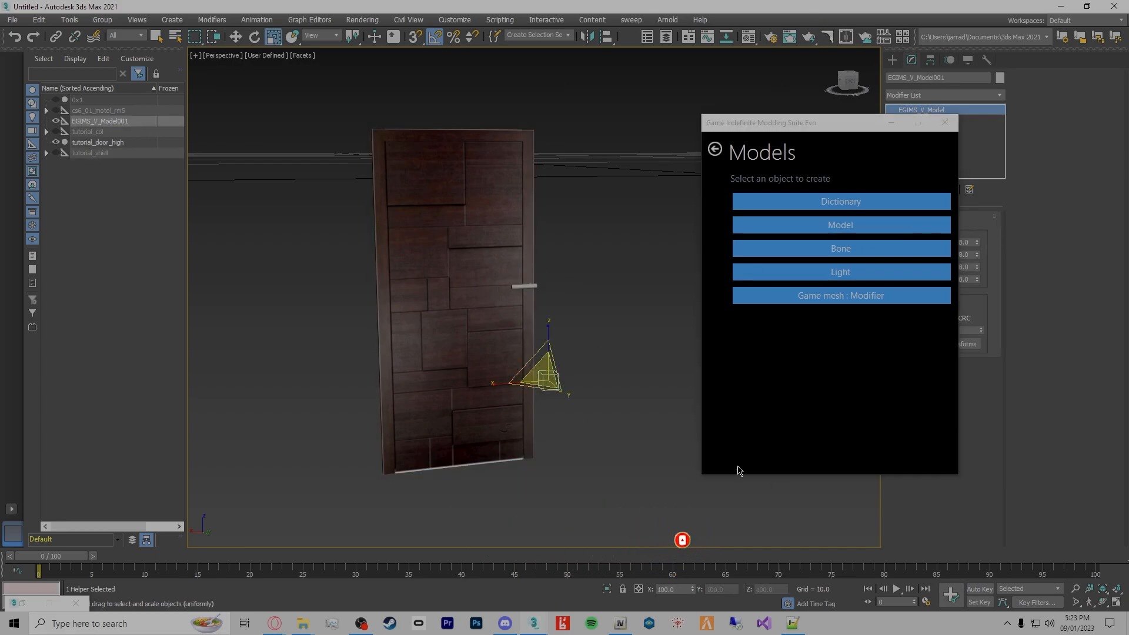
right_click(692, 591)
key(ctrl+z)
Move the new model helper to the world origin (0, 0, 0) and rename it tutorial_door
key(w)
right_click(692, 589)
right_click(747, 591)
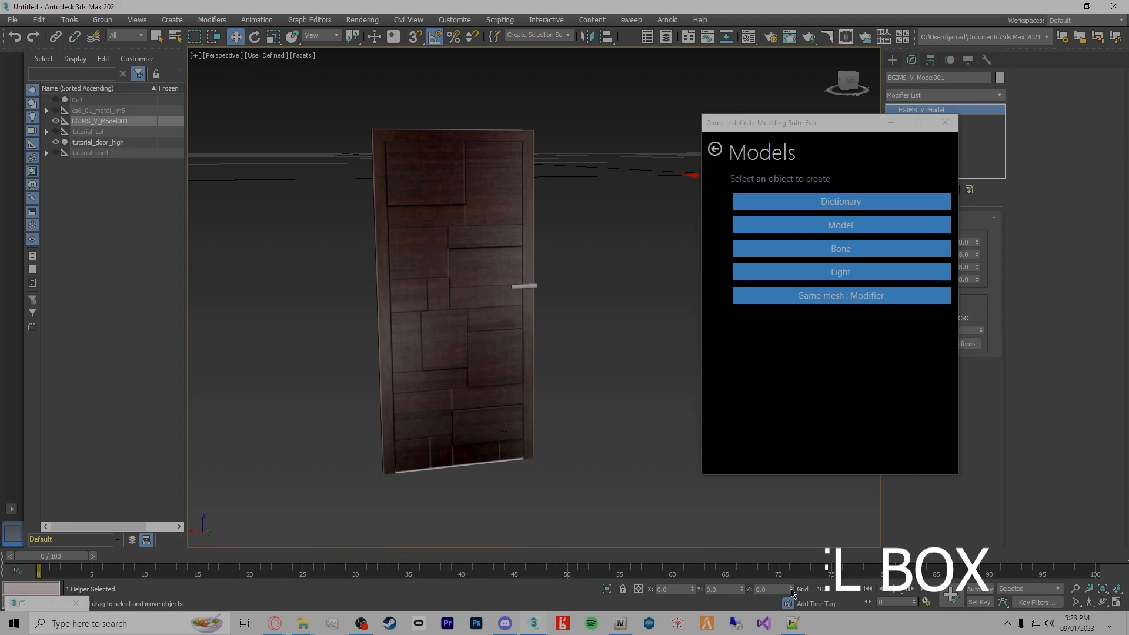
double_click(103, 121)
text(tutorial_door_high)
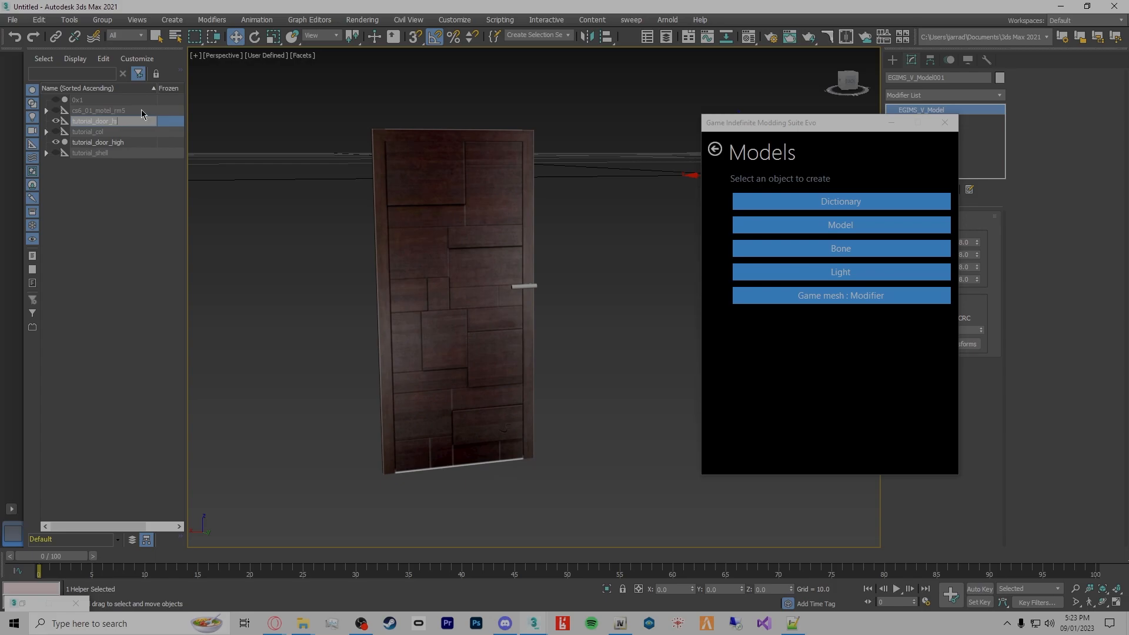
Move the door mesh tutorial_door_high to X 0, Y 0, Z 0
click(113, 142)
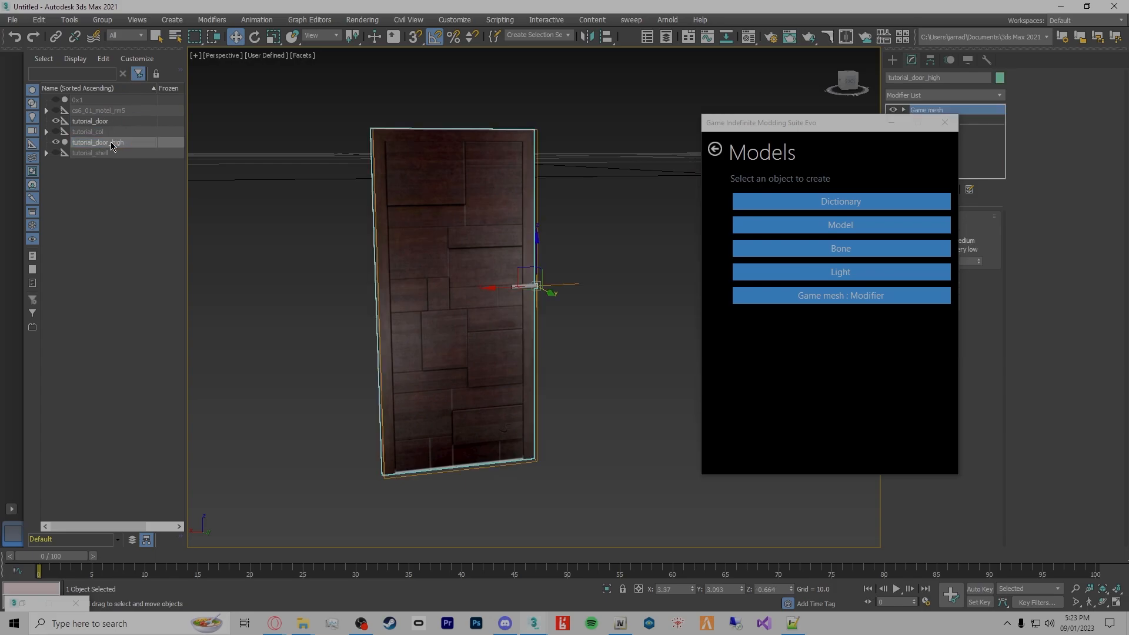
right_click(692, 589)
right_click(742, 589)
right_click(791, 591)
scroll(576, 425, down, 4)
middle_drag(588, 404, 393, 339)
scroll(459, 303, up, 5)
alt+middle_drag(460, 303, 542, 412)
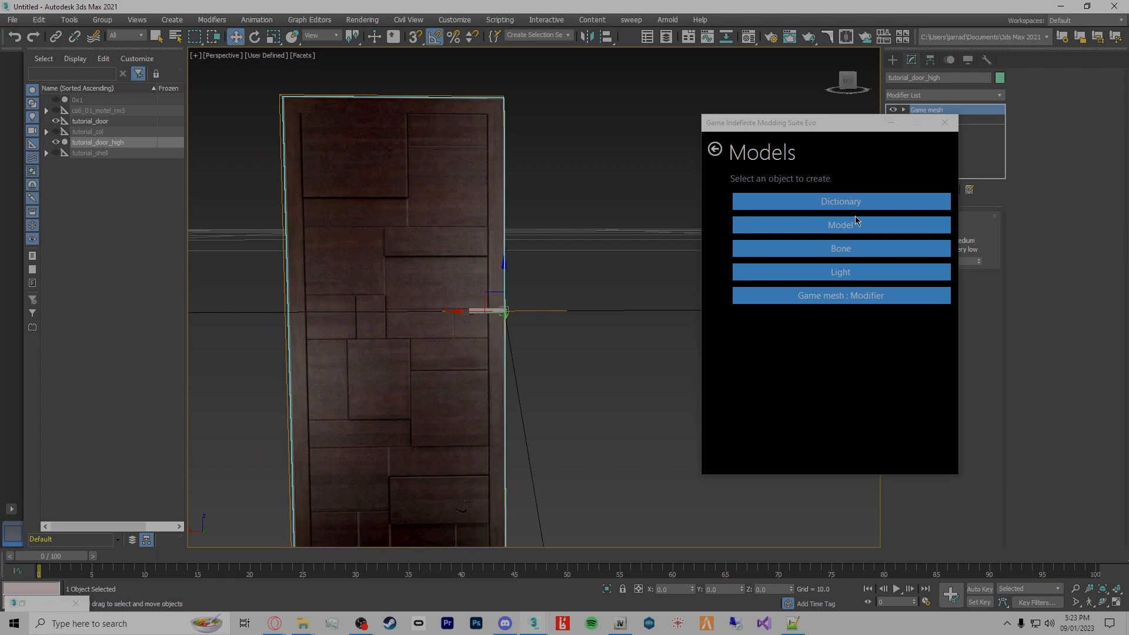
Center the pivot of tutorial_door_high on the door and snap it to the vertical edge opposite the handle
click(944, 122)
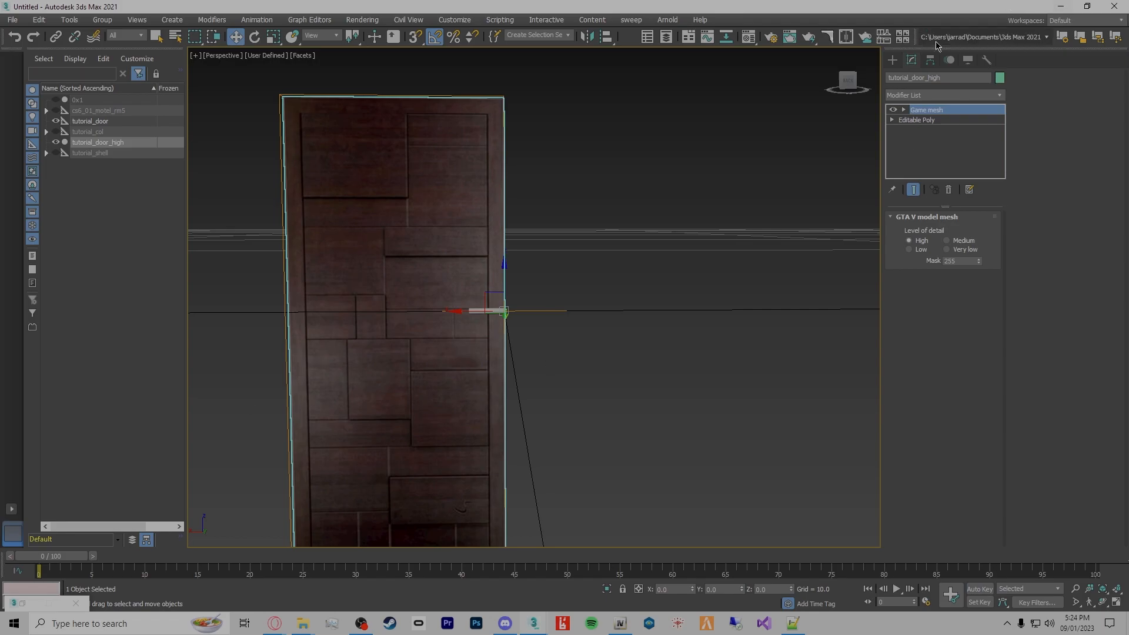
click(931, 59)
click(945, 142)
click(912, 205)
click(415, 36)
drag(358, 332, 284, 103)
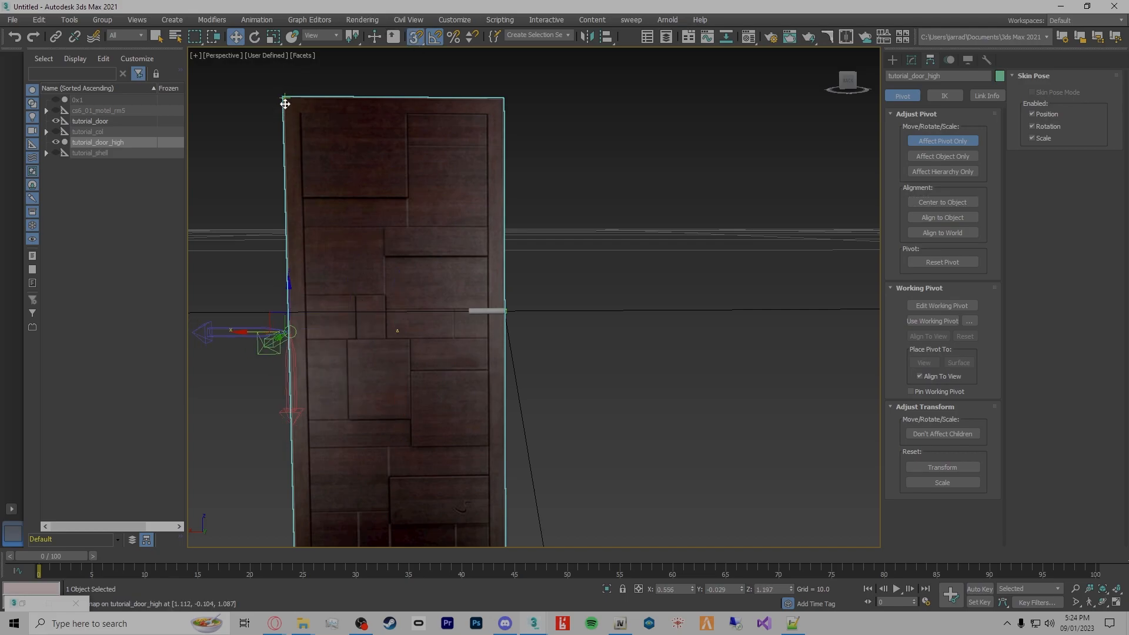
alt+middle_drag(351, 369, 377, 353)
drag(243, 338, 285, 92)
middle_drag(419, 314, 448, 314)
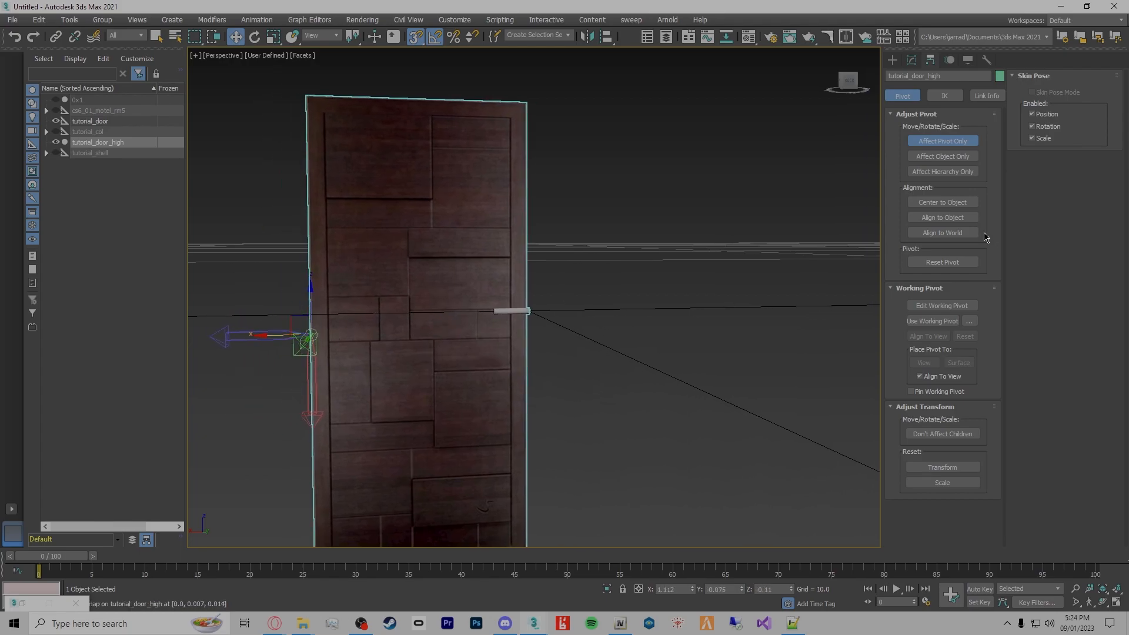
double_click(688, 588)
text(0)
key(Return)
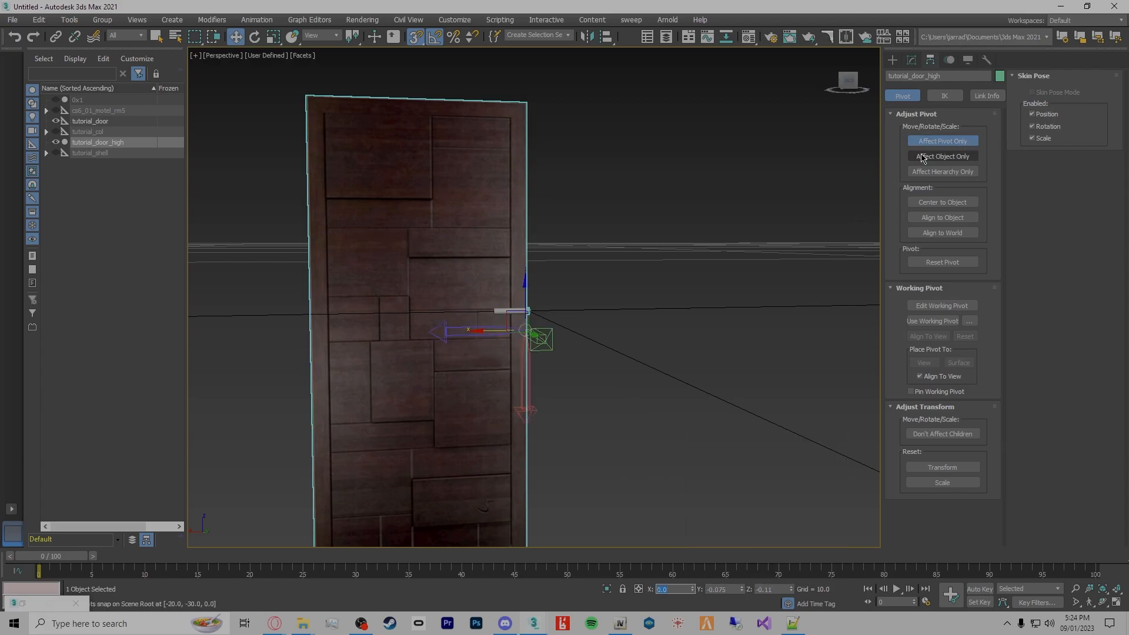
key(ctrl+z)
Leave pivot editing and zero the X, Y and Z position of tutorial_door_high so its hinge edge sits at the origin
click(946, 142)
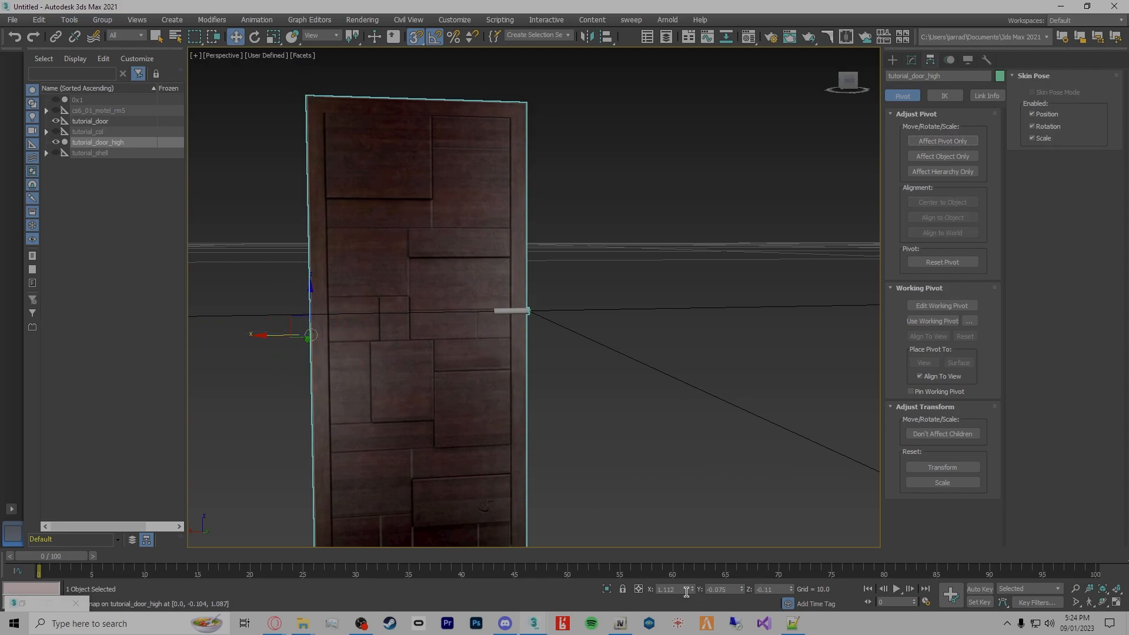
right_click(692, 590)
right_click(743, 590)
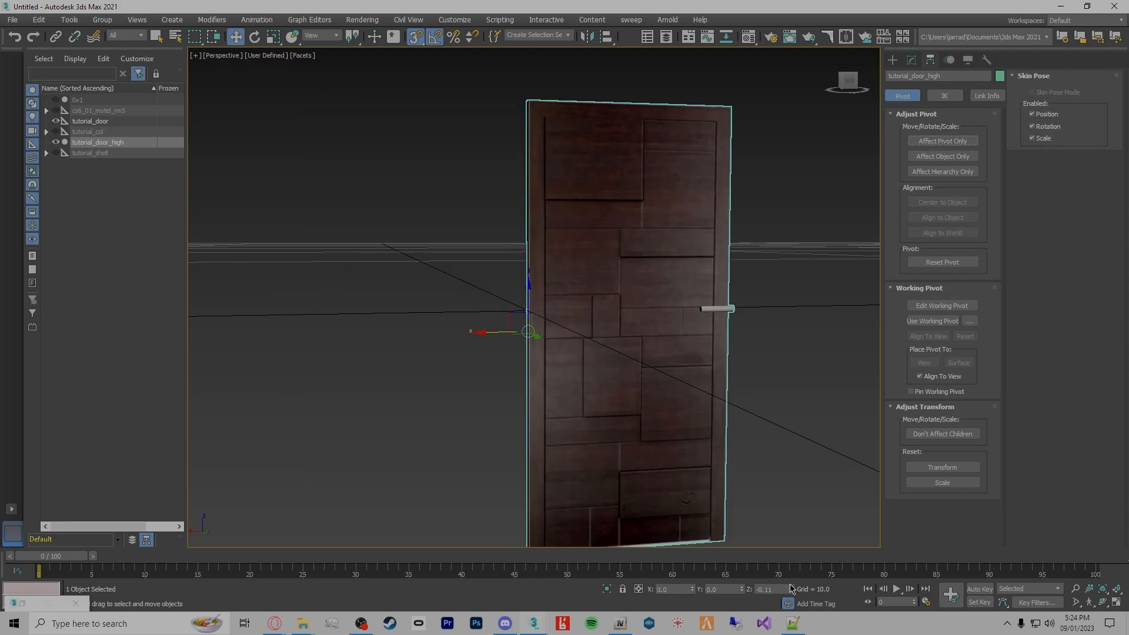
right_click(791, 591)
alt+middle_drag(518, 447, 533, 389)
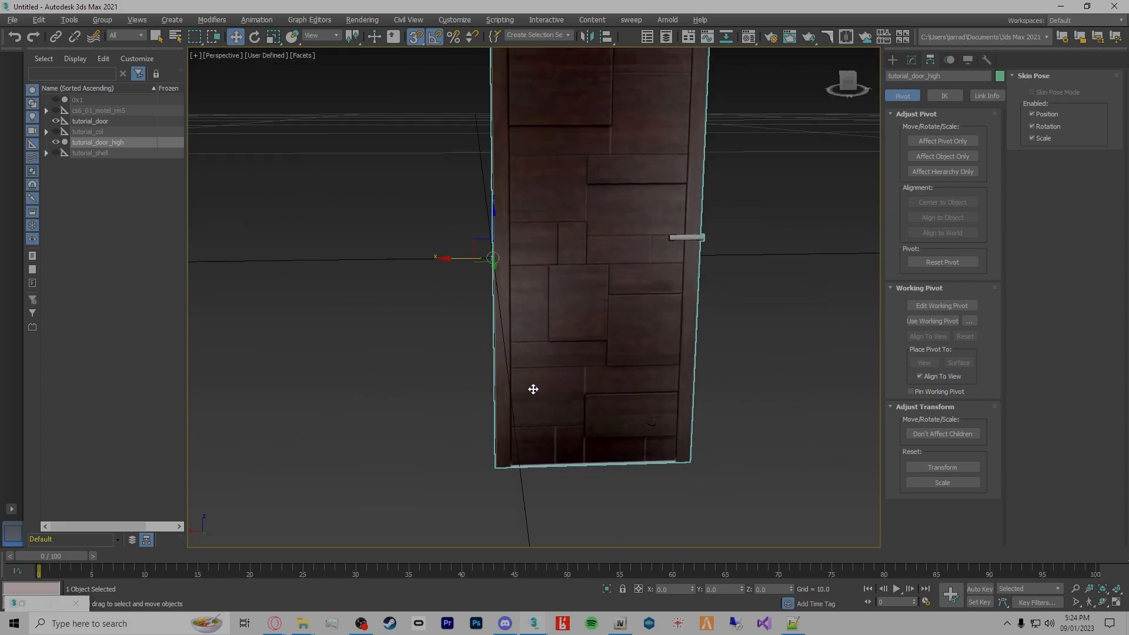
Scale the tutorial_door model helper up uniformly to about 490%
click(94, 122)
alt+middle_drag(437, 288, 524, 288)
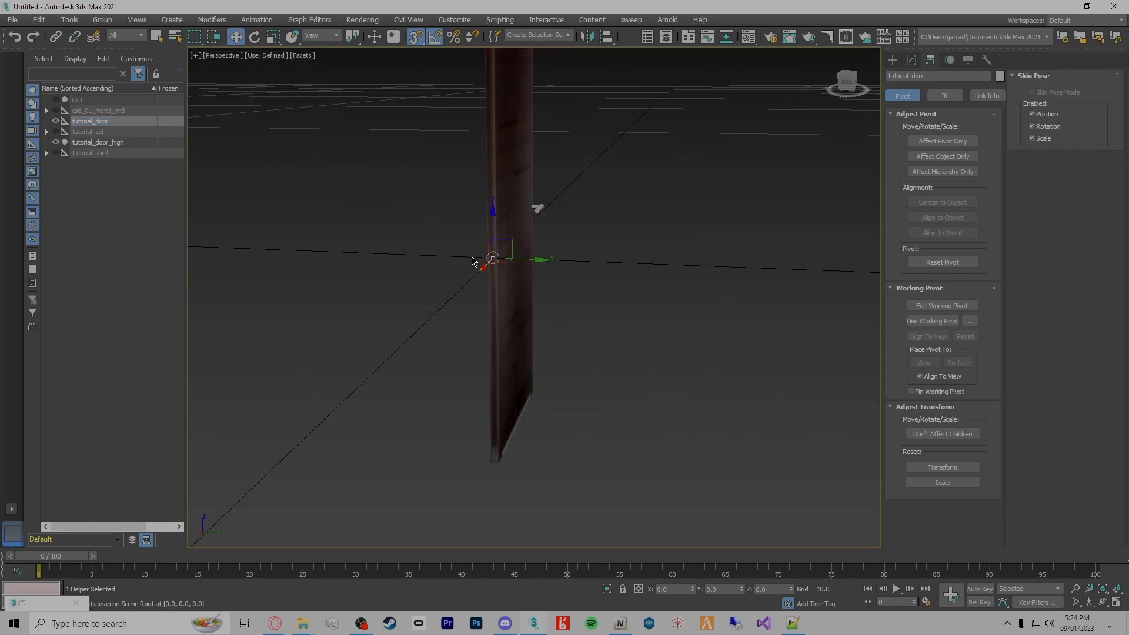
key(r)
drag(498, 254, 676, 21)
alt+middle_drag(622, 339, 598, 327)
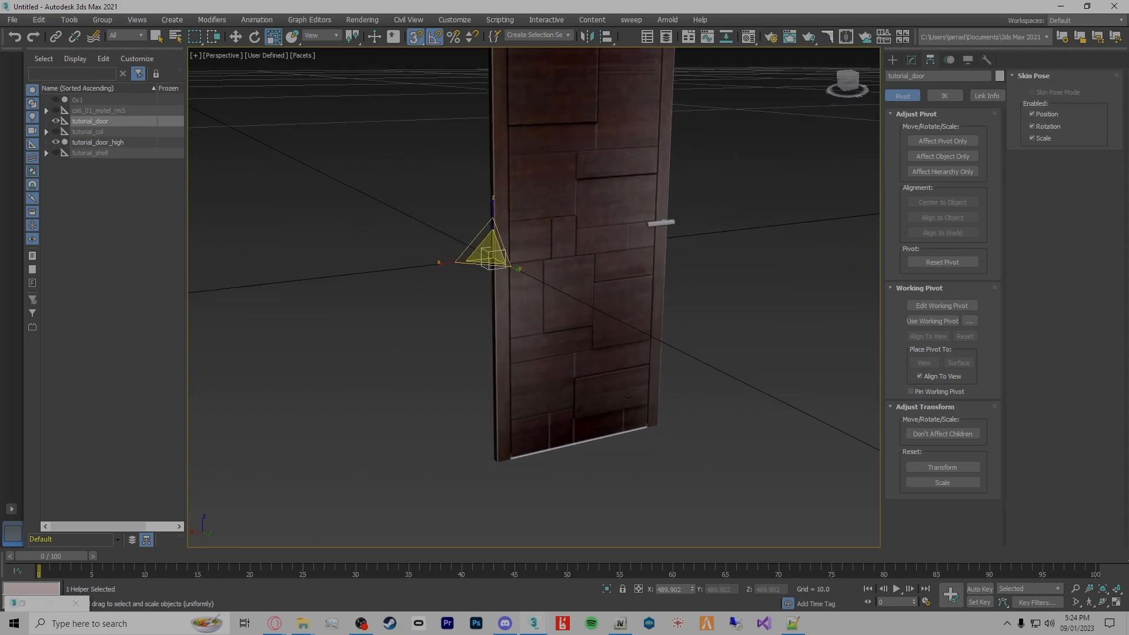
Create a GIMS Bone helper at the origin and rename it tutorial_door
drag(0, 176, 435, 141)
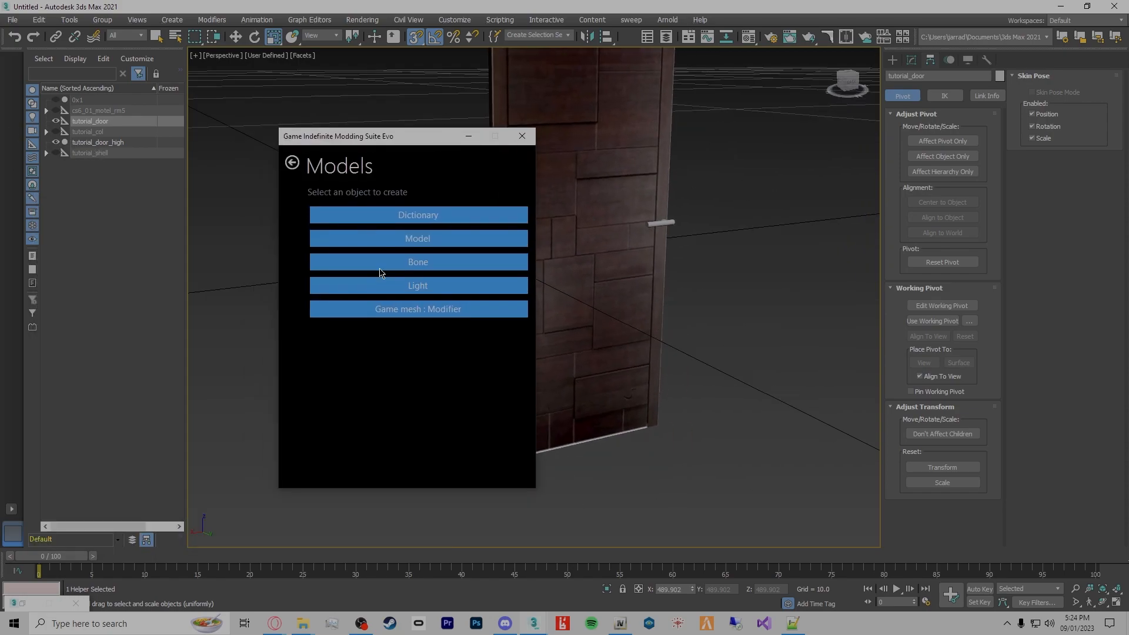
click(419, 262)
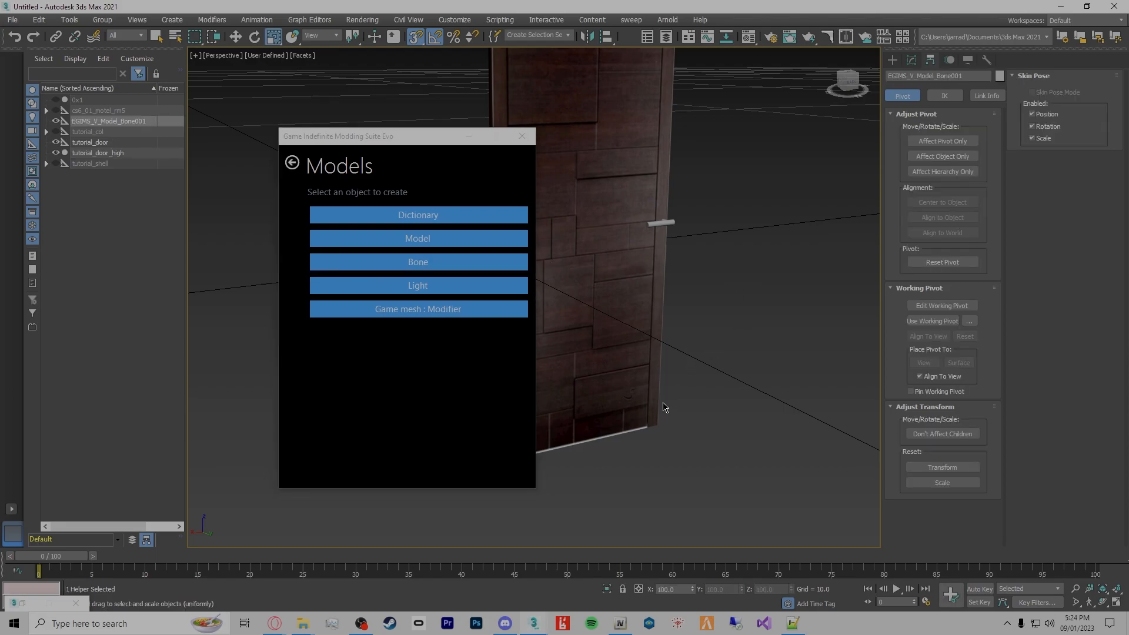
drag(410, 140, 0, 200)
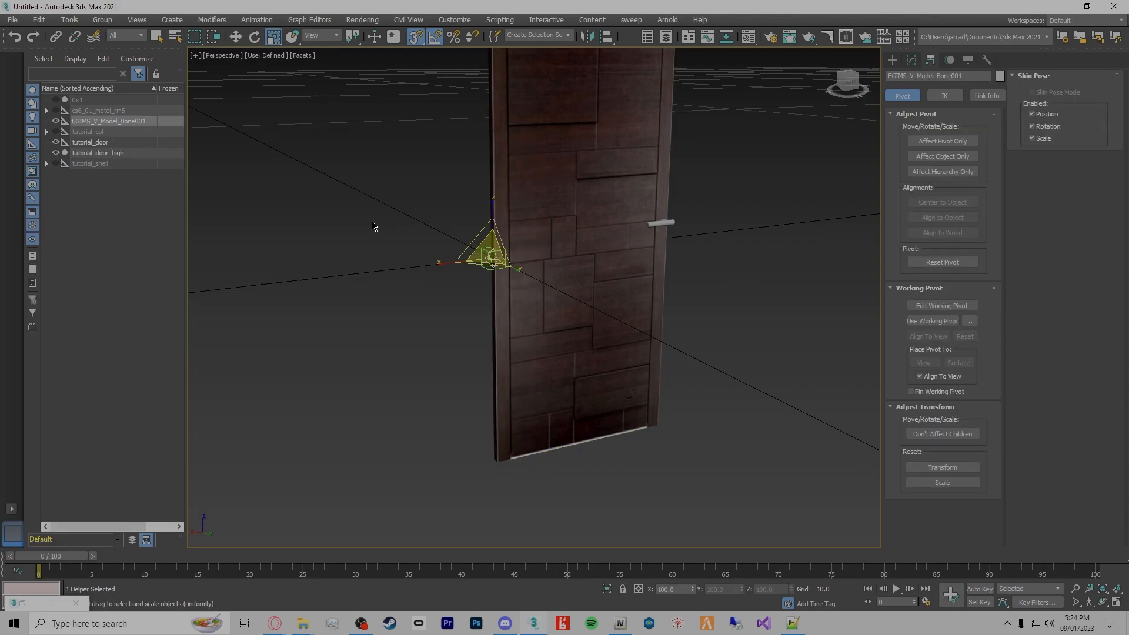
drag(487, 247, 324, 120)
click(110, 122)
text(tutorial_door_high)
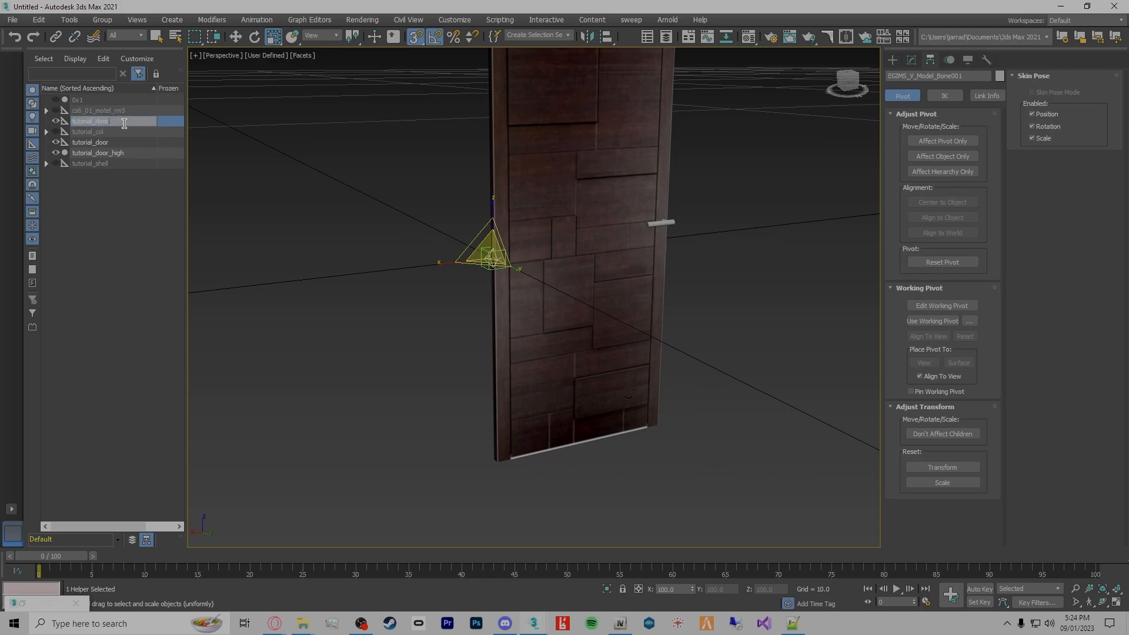
key(Return)
Parent the tutorial_door bone under the tutorial_door model, and the tutorial_door_high mesh under that bone
drag(97, 123, 89, 146)
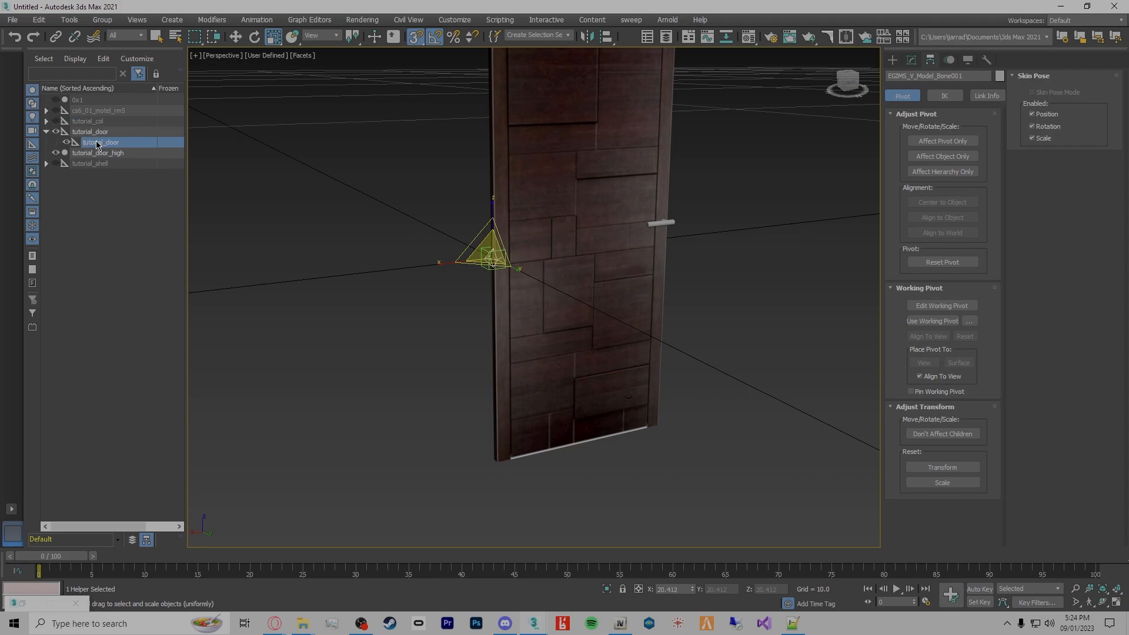
click(912, 60)
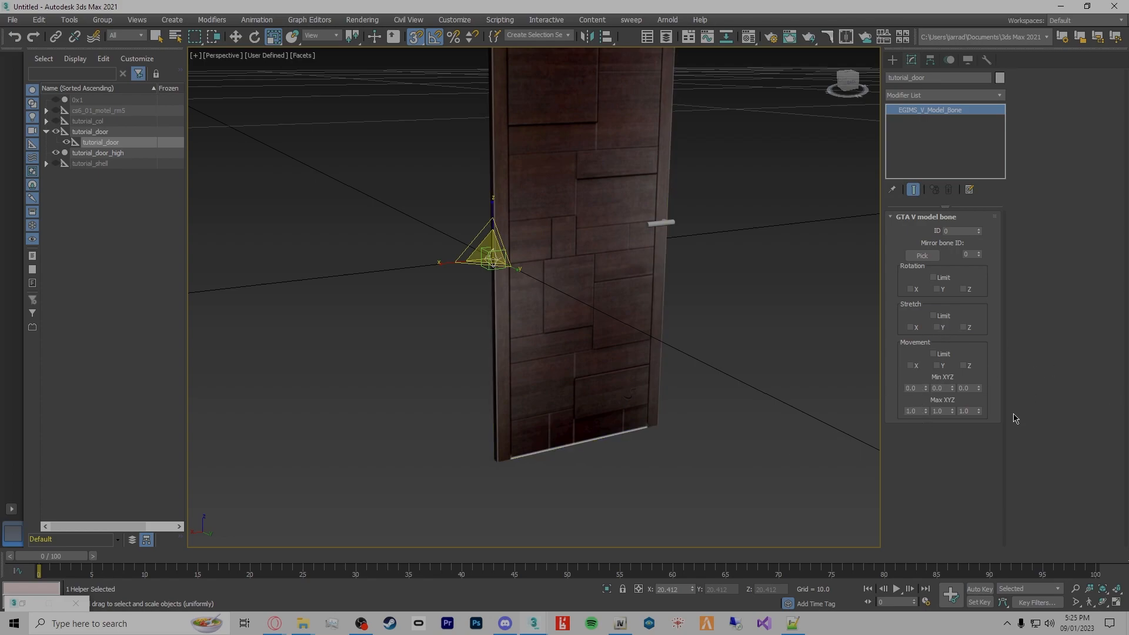
alt+middle_drag(661, 365, 612, 343)
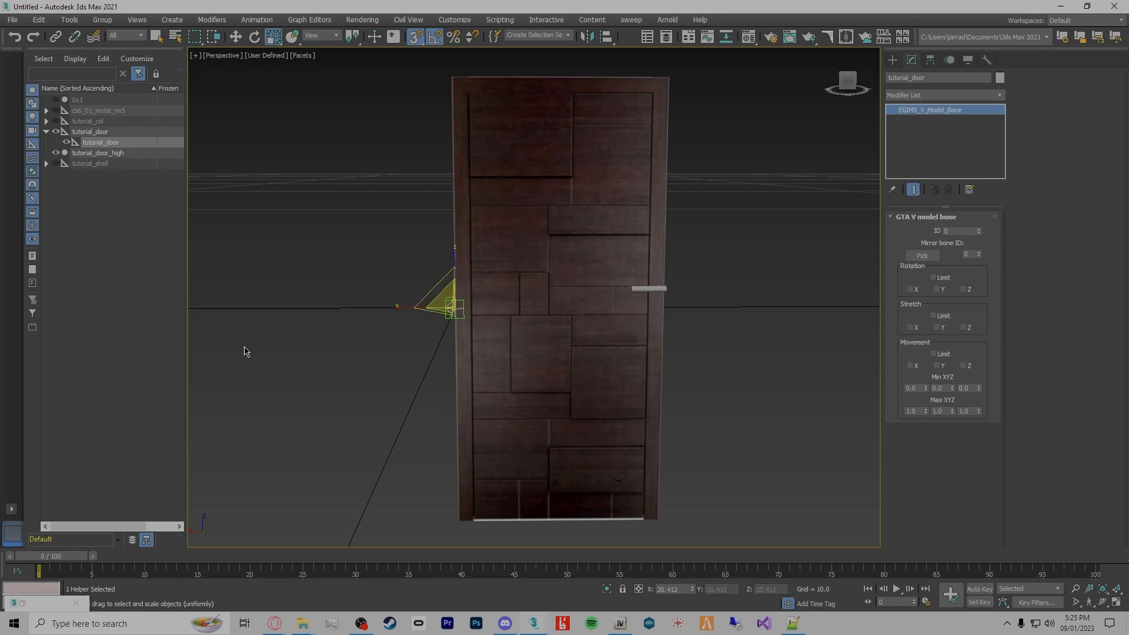
drag(231, 174, 262, 139)
drag(98, 153, 97, 140)
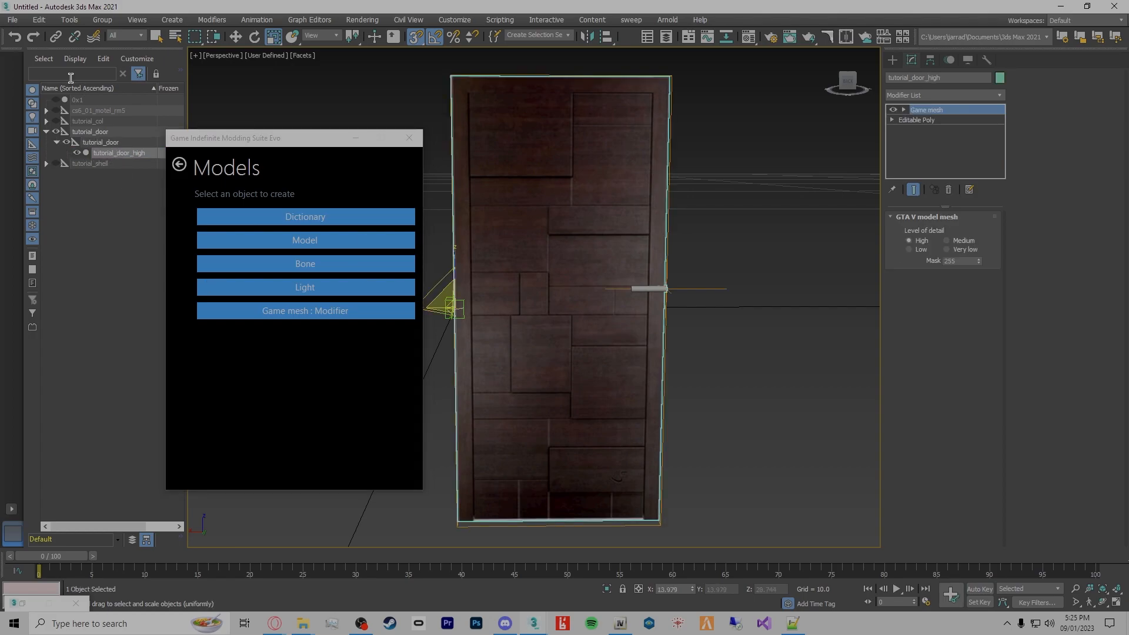
Unhide the collision mesh 0x1 and hide the tutorial_door_high mesh
click(76, 100)
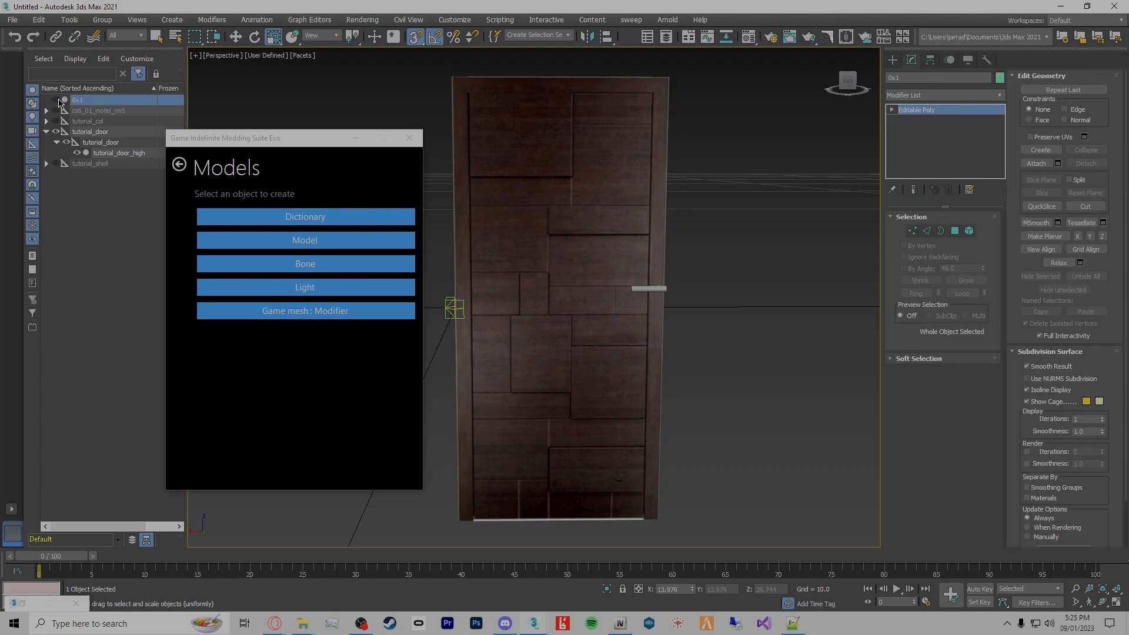
click(77, 153)
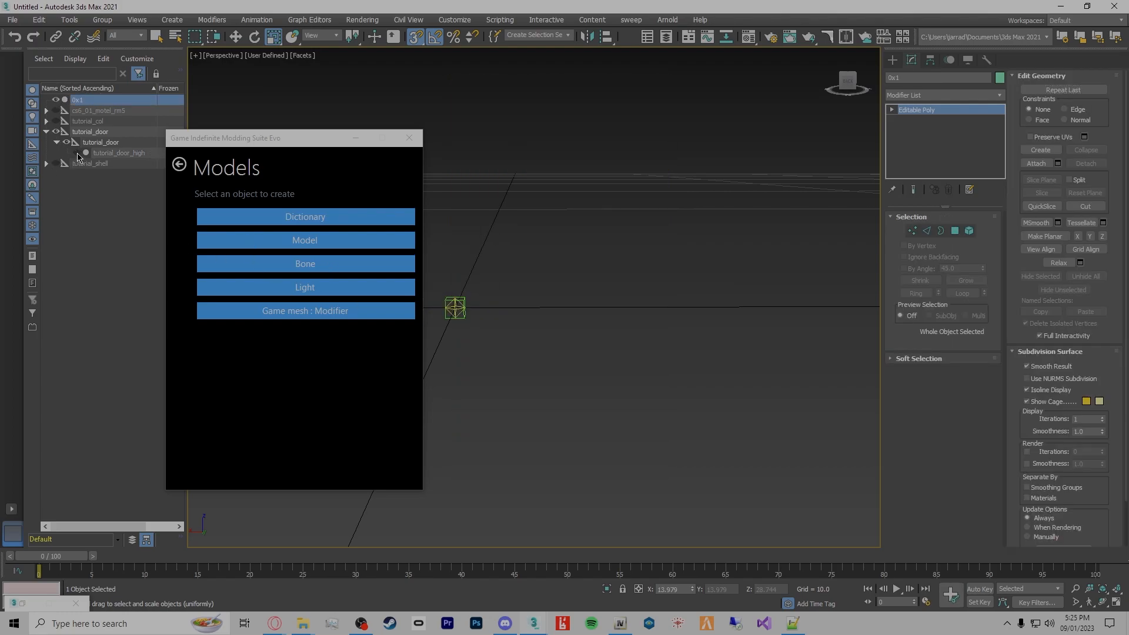
right_click(692, 592)
key(ctrl+z)
click(664, 377)
Move the collision mesh 0x1 to position 0, 0, 0
key(w)
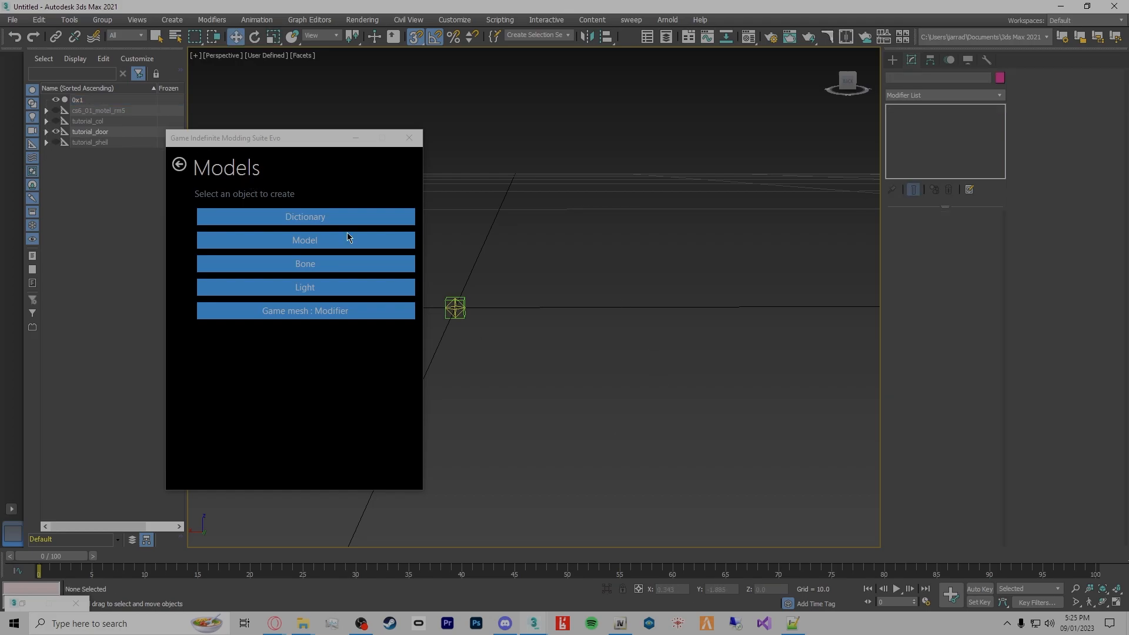
click(94, 104)
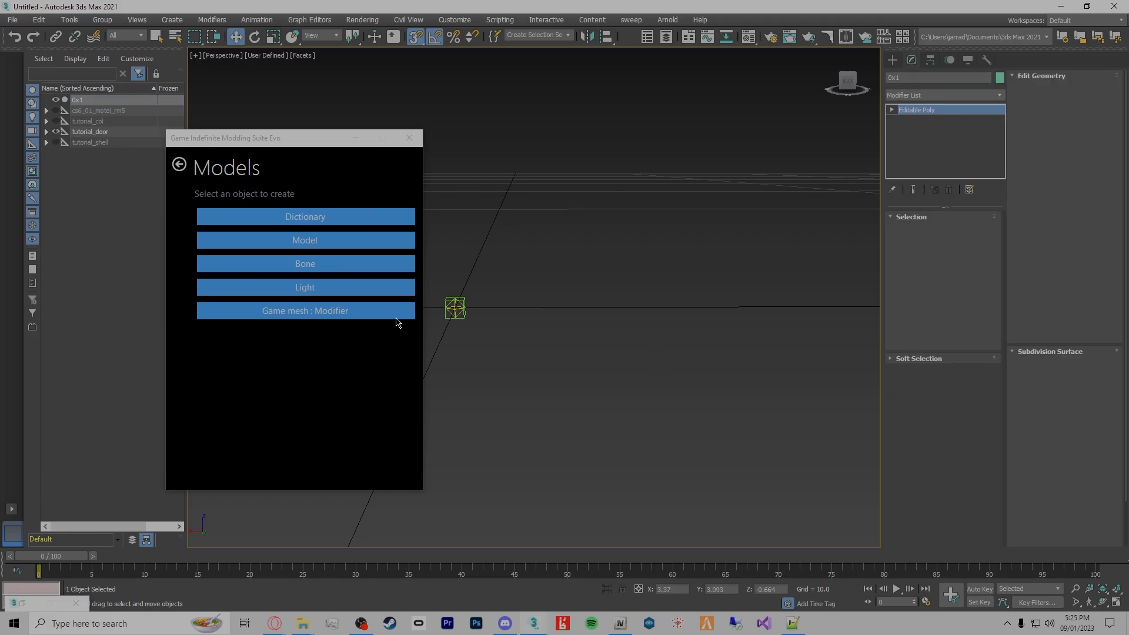
right_click(693, 591)
right_click(743, 591)
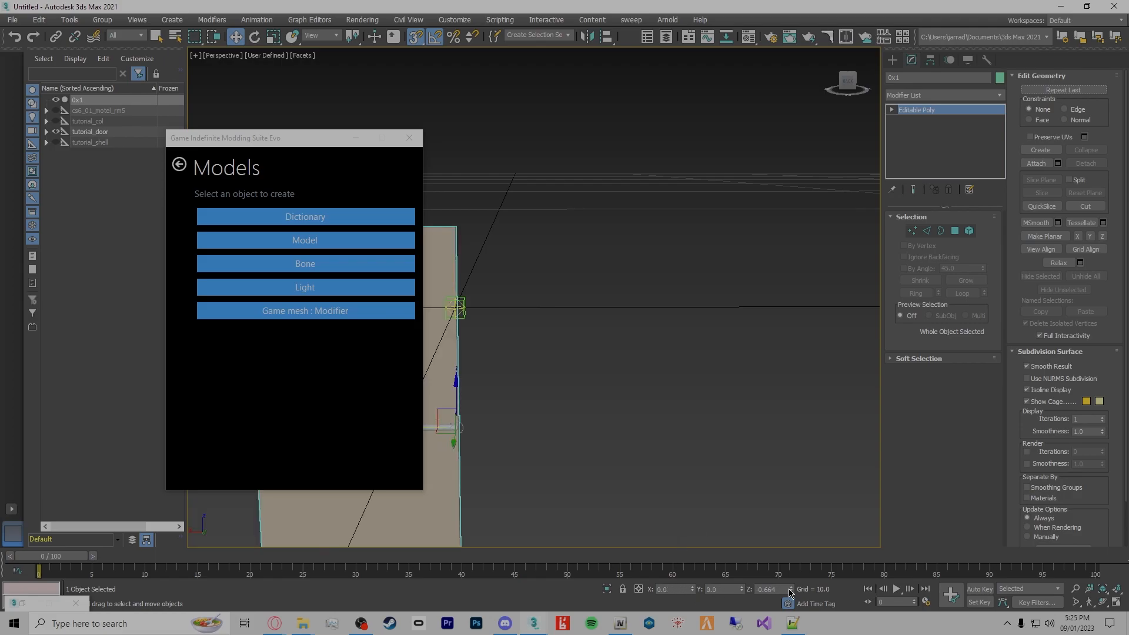
right_click(789, 591)
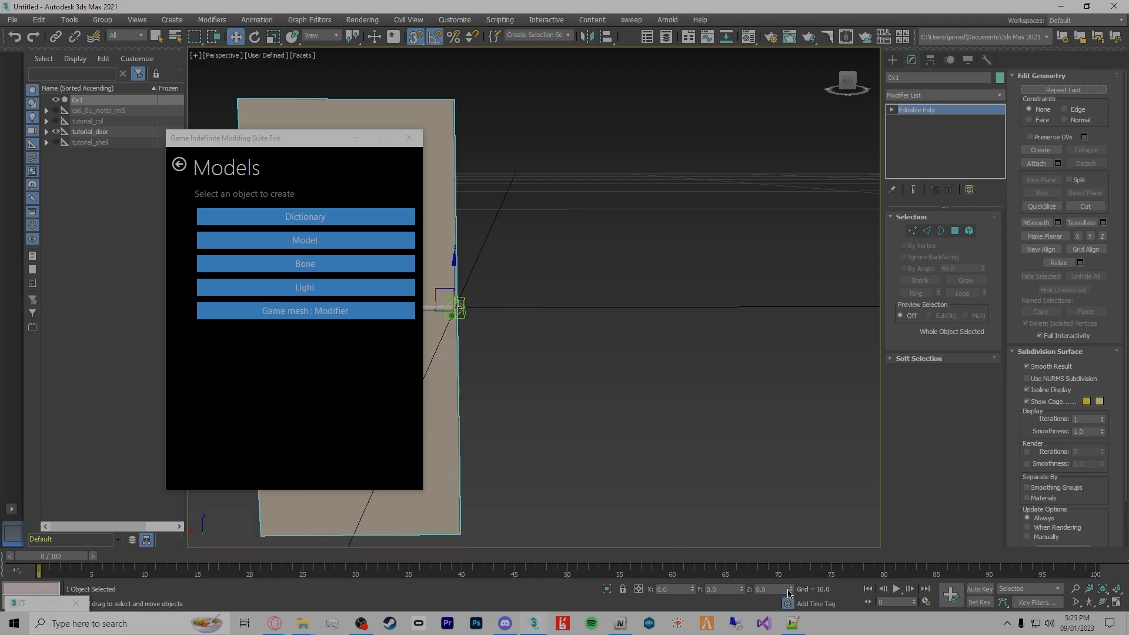
Snap the pivot of 0x1 to its edge opposite the handle and set the mesh's X position to 0
click(930, 59)
click(356, 137)
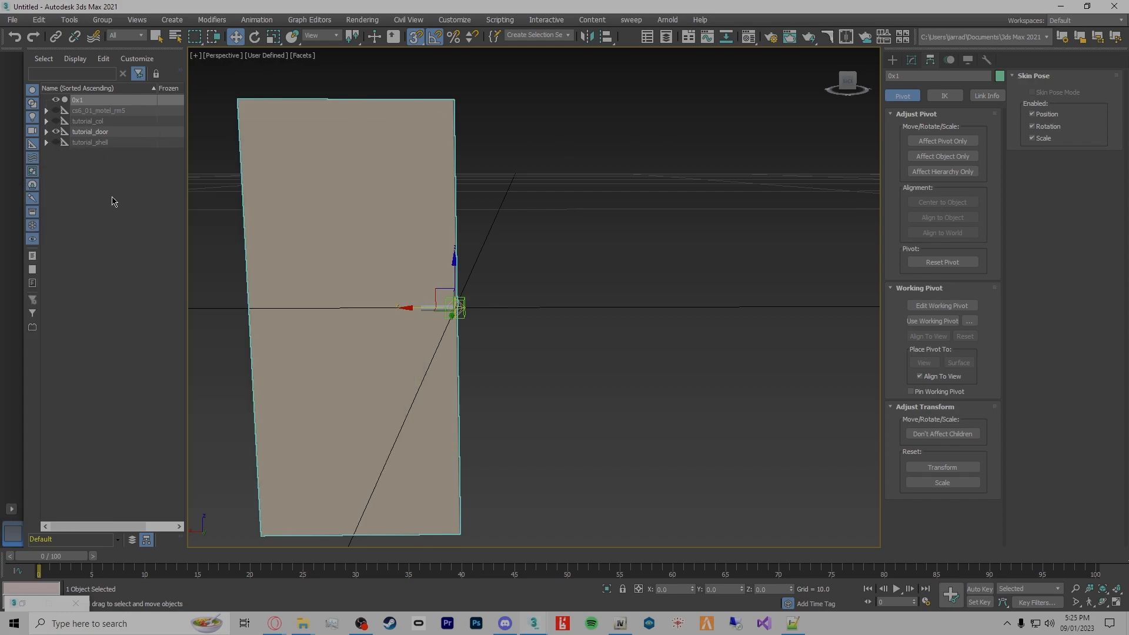
click(931, 141)
drag(401, 309, 235, 101)
click(929, 141)
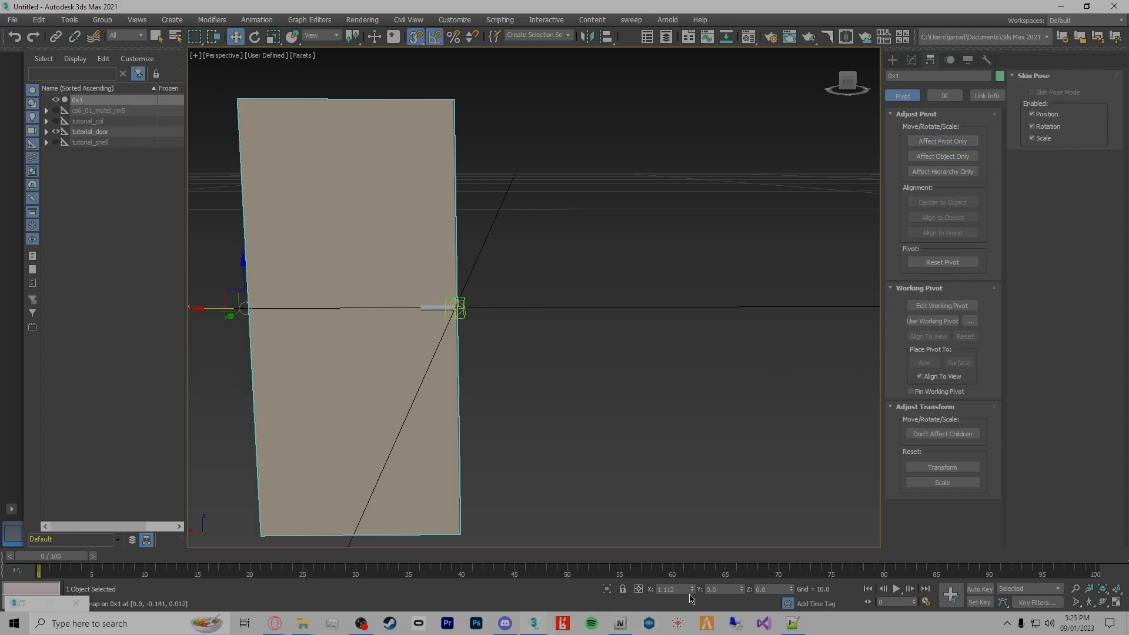
right_click(692, 590)
mouse_move(395, 440)
alt+middle_down()
mouse_move(424, 438)
mouse_move(396, 437)
alt+middle_up()
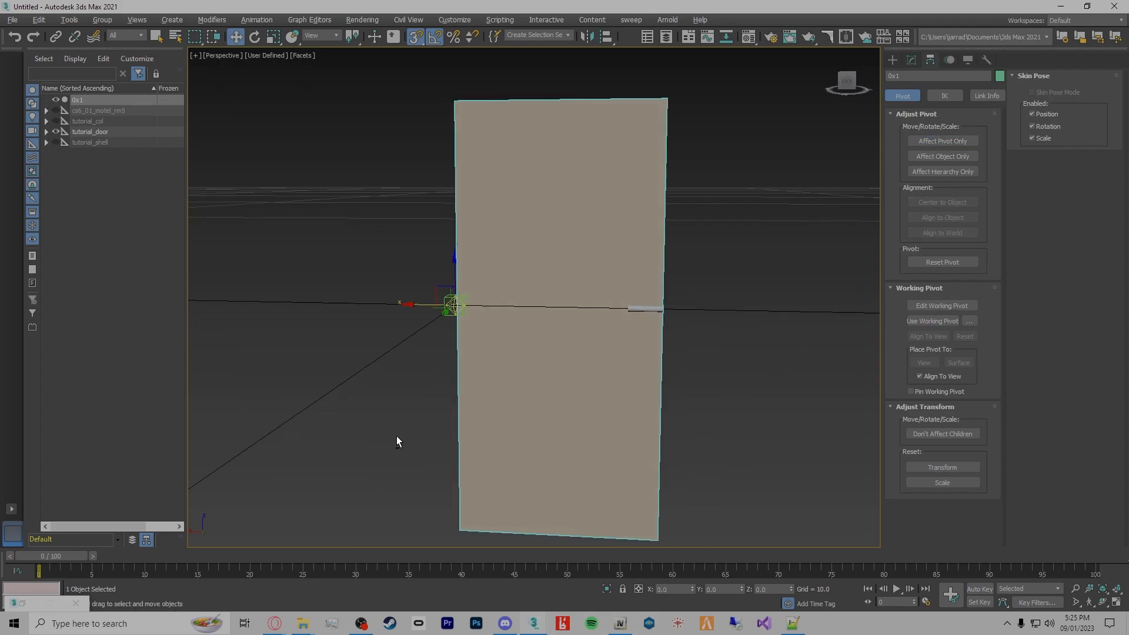
Expand the tutorial_door hierarchy and unhide the tutorial_door_high mesh alongside the collision mesh 0x1
click(47, 132)
click(56, 143)
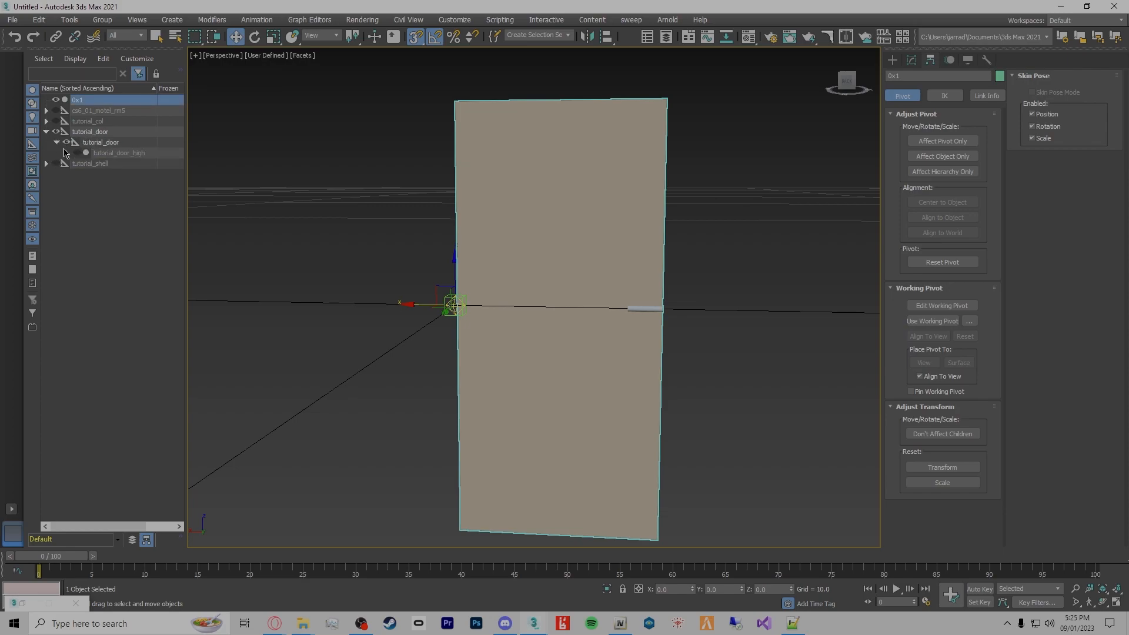
click(77, 153)
click(77, 153)
click(77, 153)
click(77, 153)
click(77, 153)
click(77, 153)
click(77, 153)
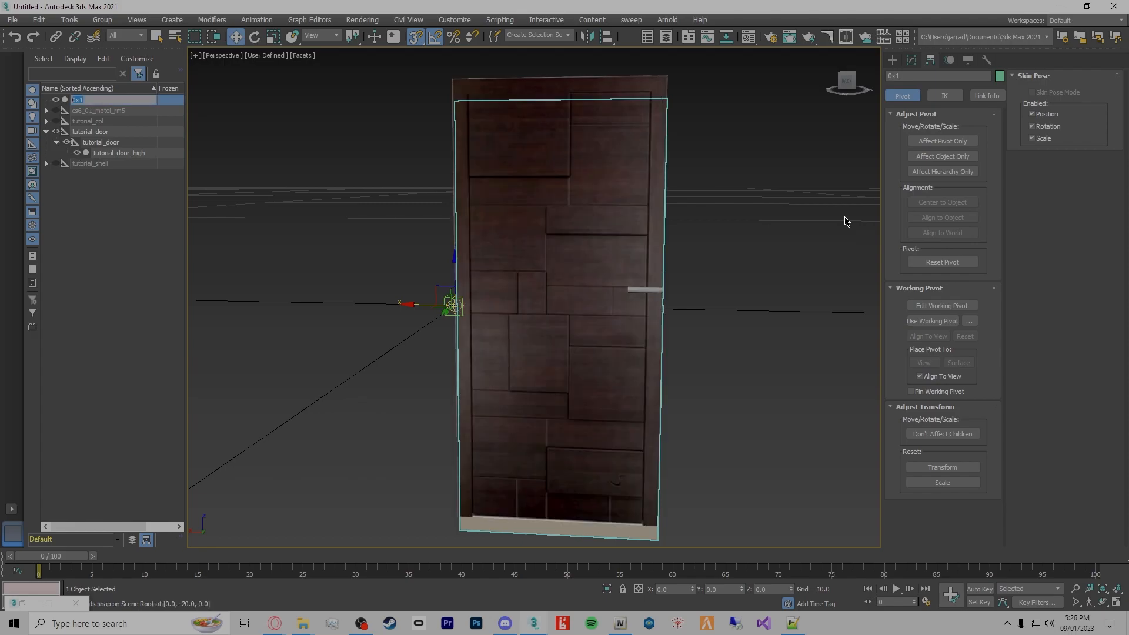
alt+middle_drag(845, 219, 547, 377)
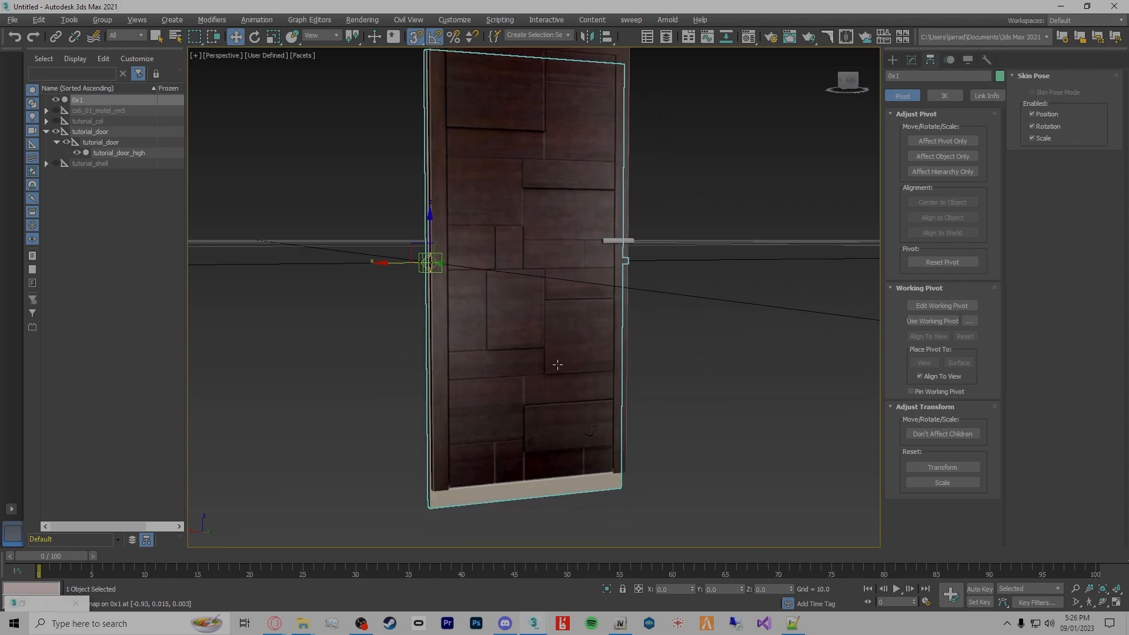
click(955, 141)
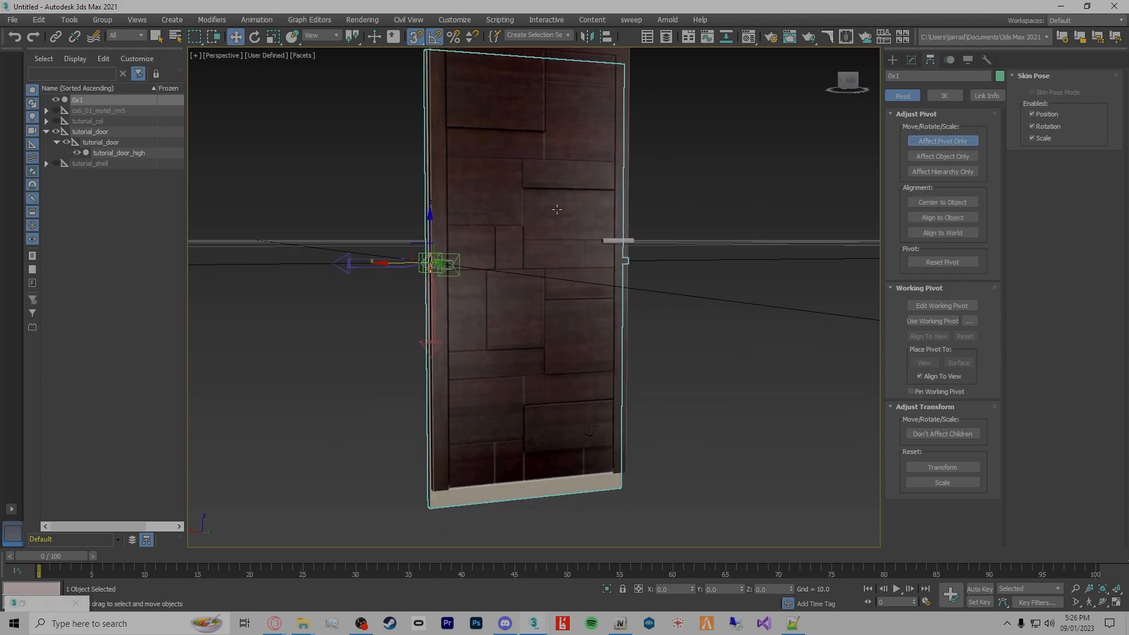
alt+middle_drag(659, 333, 632, 378)
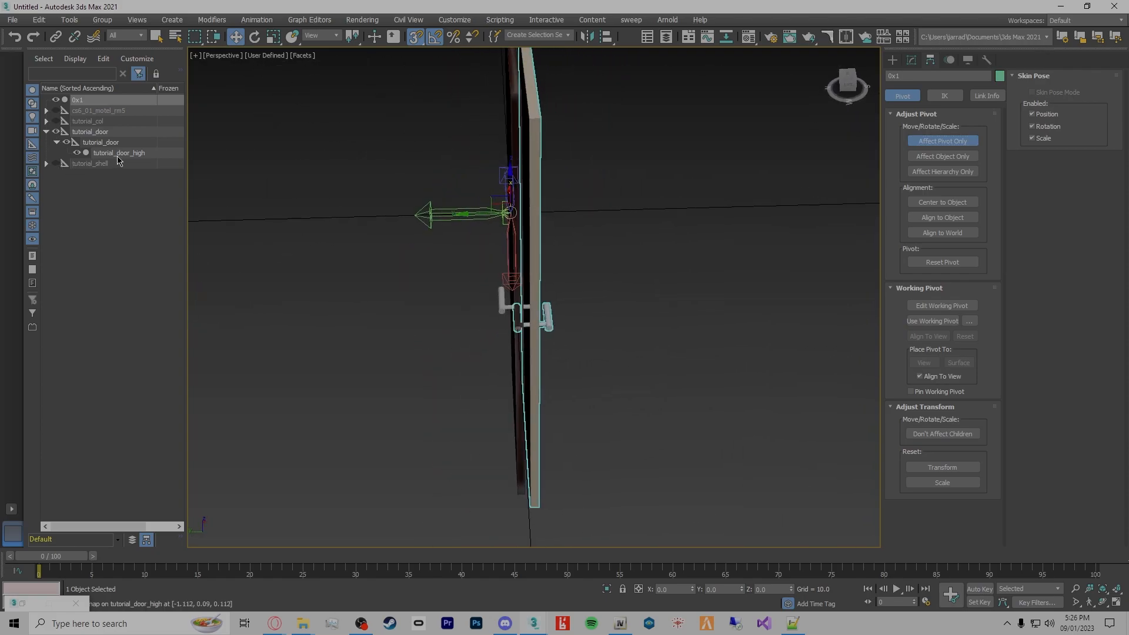
click(942, 141)
Move the collision mesh 0x1 clear of the door mesh to a Y position of about 0.307
click(913, 59)
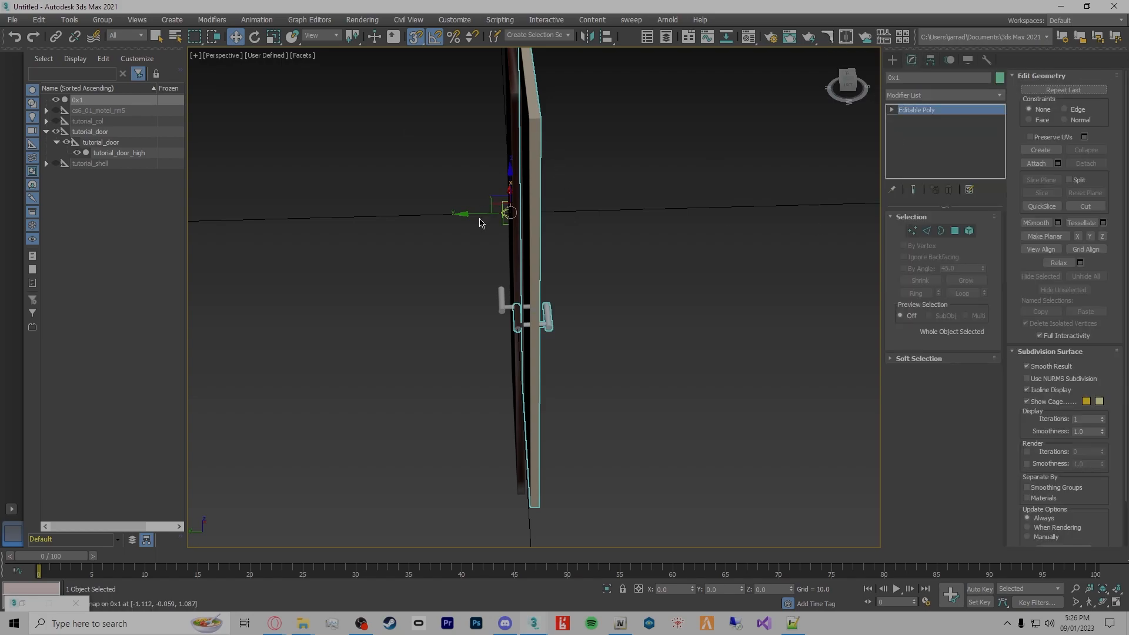
drag(474, 214, 459, 215)
alt+middle_drag(458, 215, 712, 233)
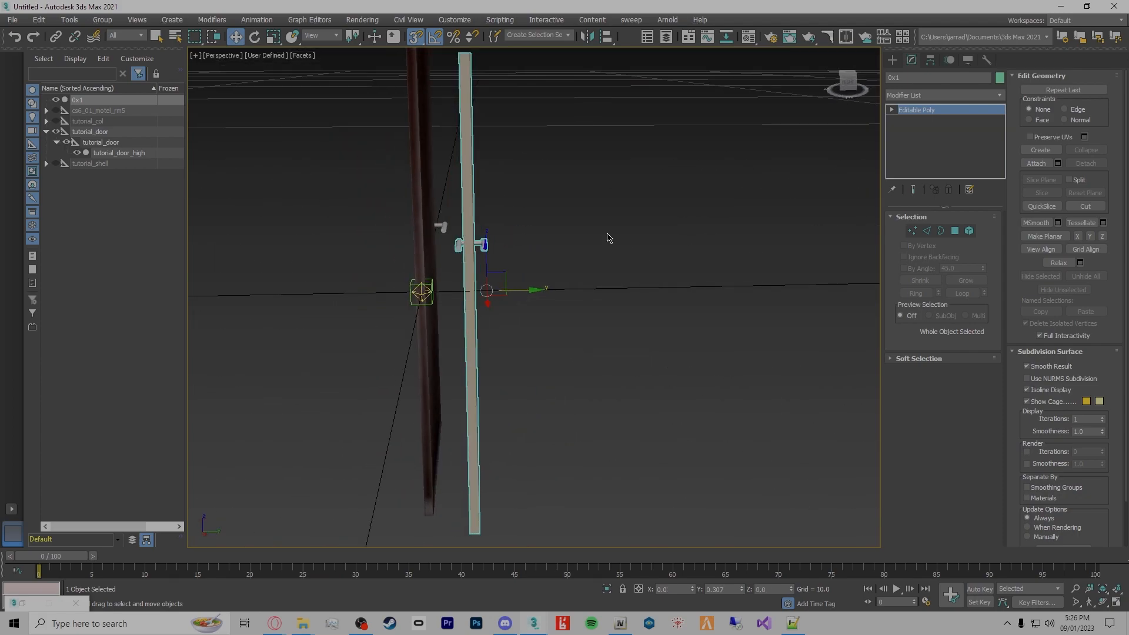
Center the pivot of 0x1 on the object and snap it along X to the edge opposite the handle
click(930, 60)
click(943, 141)
drag(486, 243, 469, 54)
alt+middle_drag(621, 278, 594, 285)
click(943, 202)
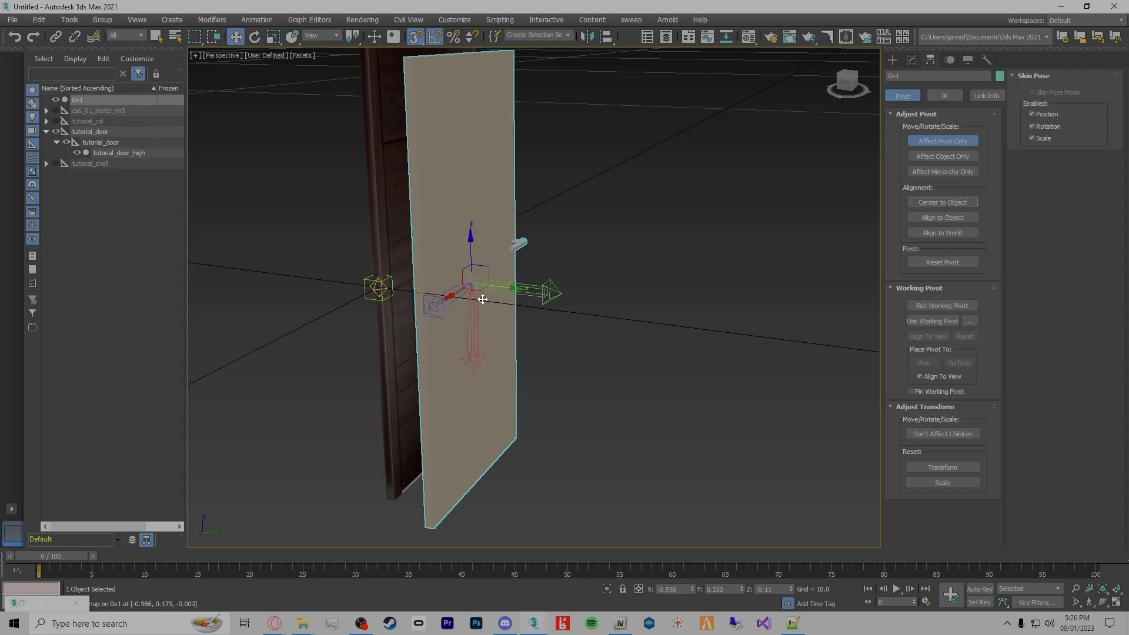
drag(453, 292, 400, 48)
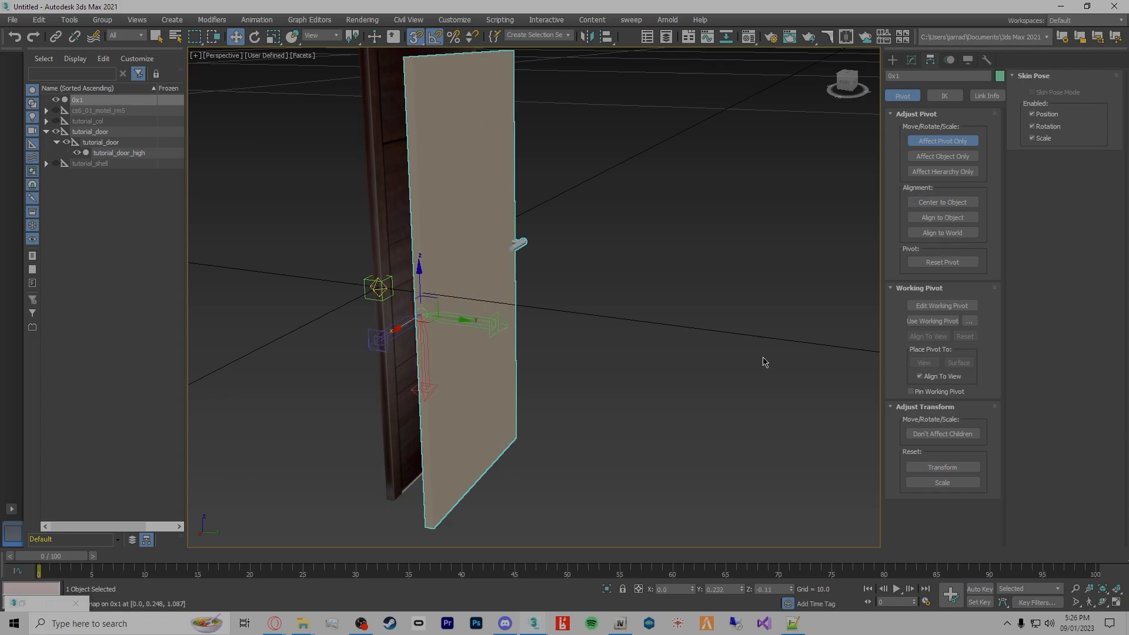
alt+middle_drag(764, 361, 676, 366)
click(943, 141)
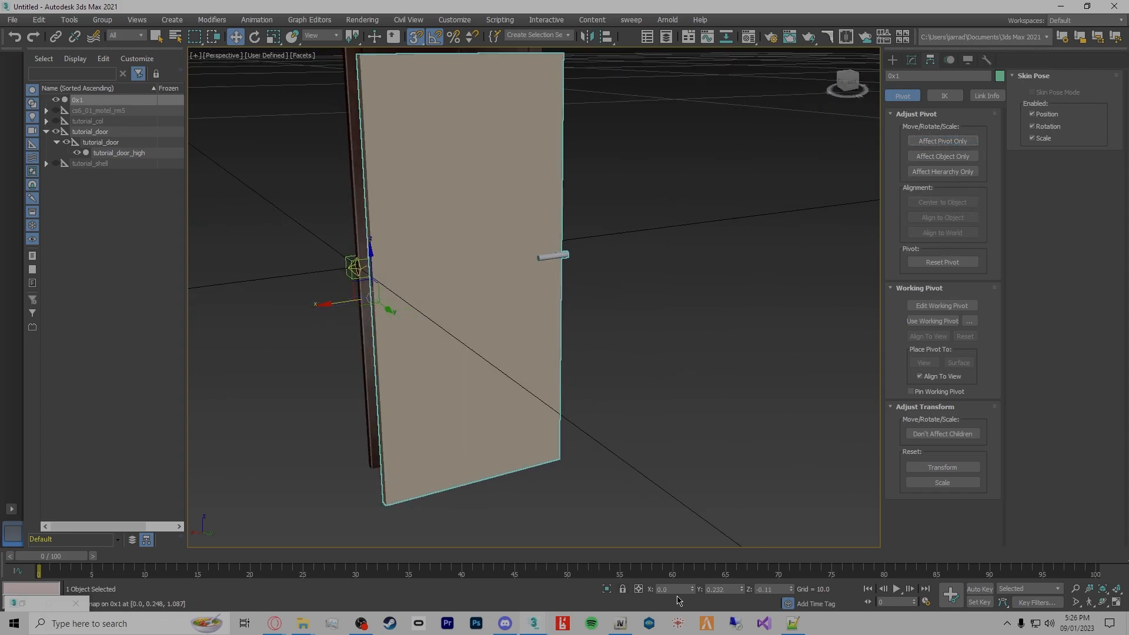
Set the Y and Z position of 0x1 to 0 and check its alignment with the door mesh
right_click(741, 590)
right_click(792, 590)
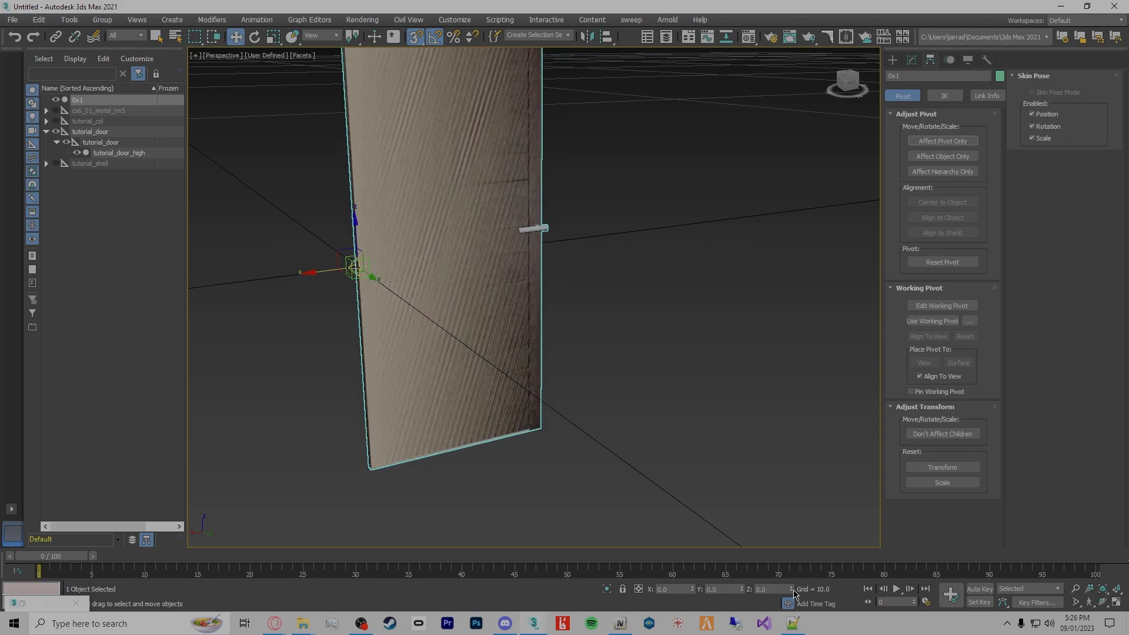
alt+middle_drag(586, 404, 527, 378)
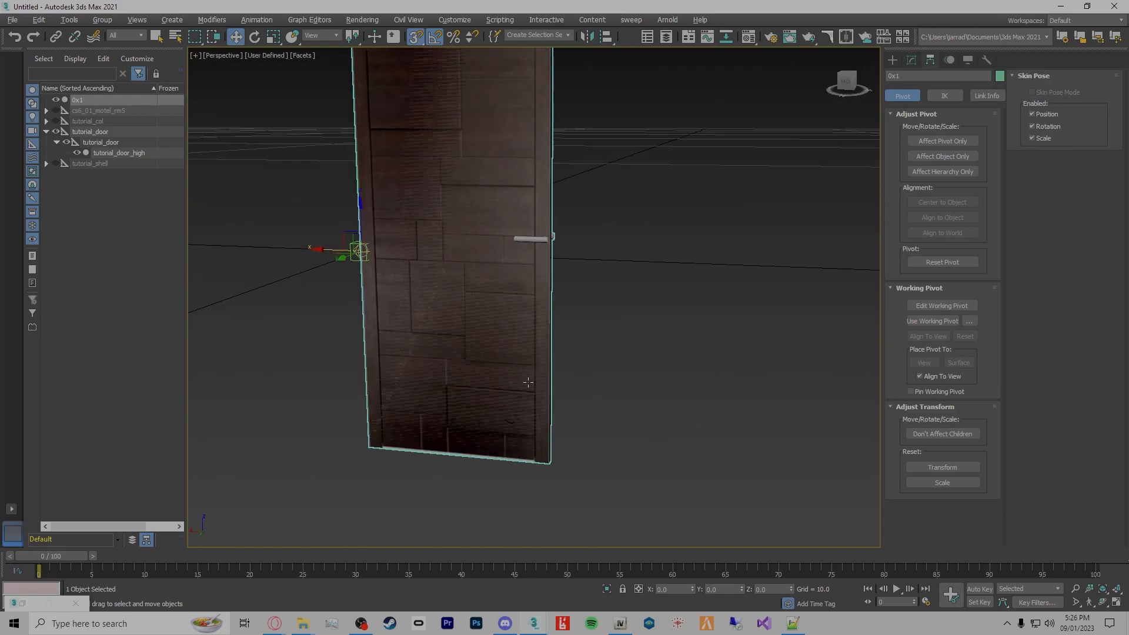
alt+middle_drag(367, 373, 555, 342)
scroll(544, 322, down, 3)
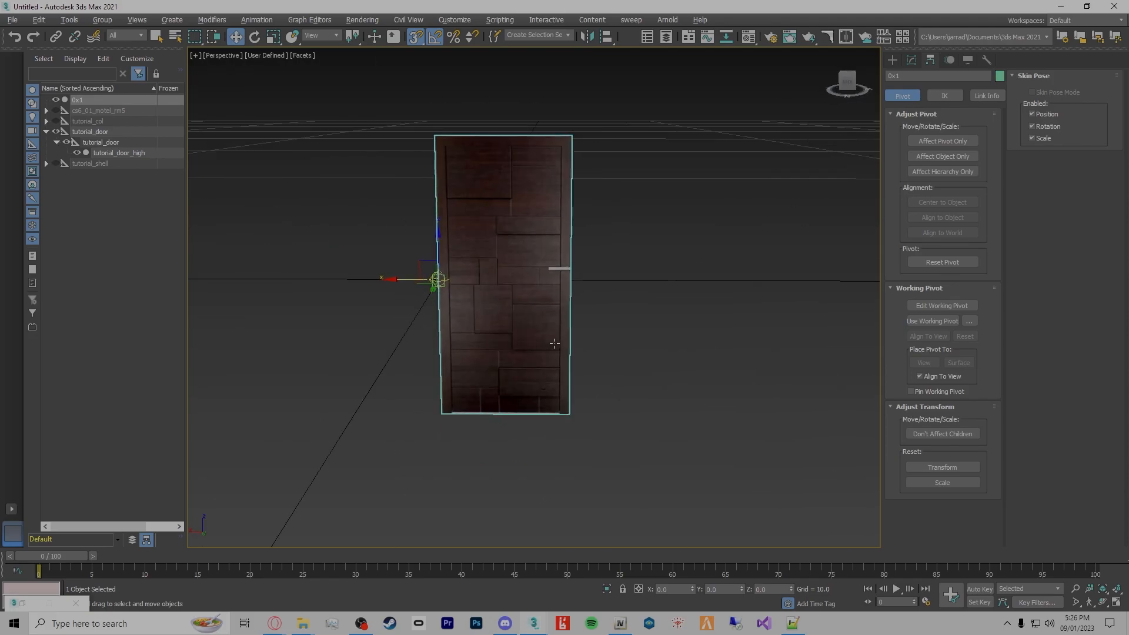
scroll(433, 272, up, 5)
scroll(384, 342, down, 8)
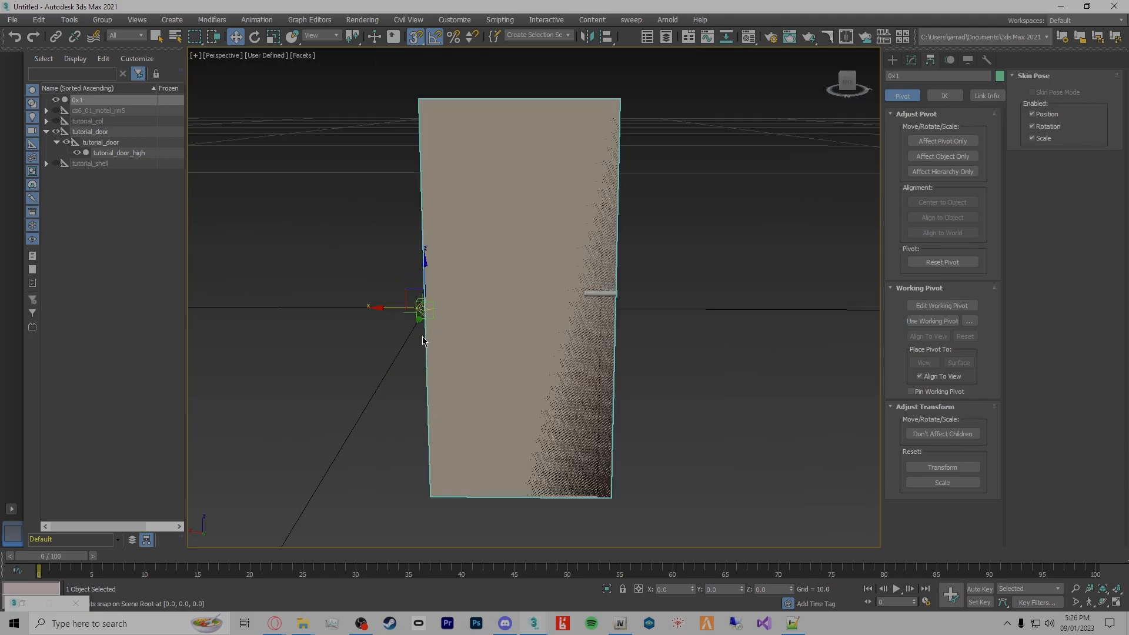
scroll(423, 318, up, 5)
scroll(423, 315, down, 2)
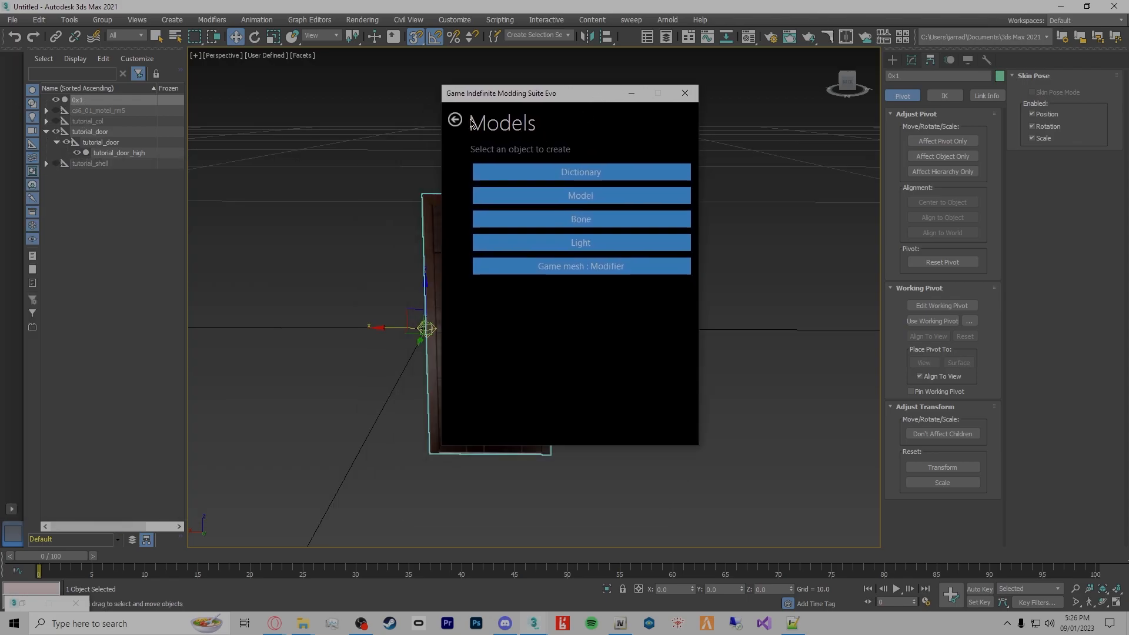
Apply the GIMS collision Mesh modifier to 0x1 and enable Map animal, Map dynamic, Map vehicle and Map weapon in Flags 1
click(454, 120)
click(581, 178)
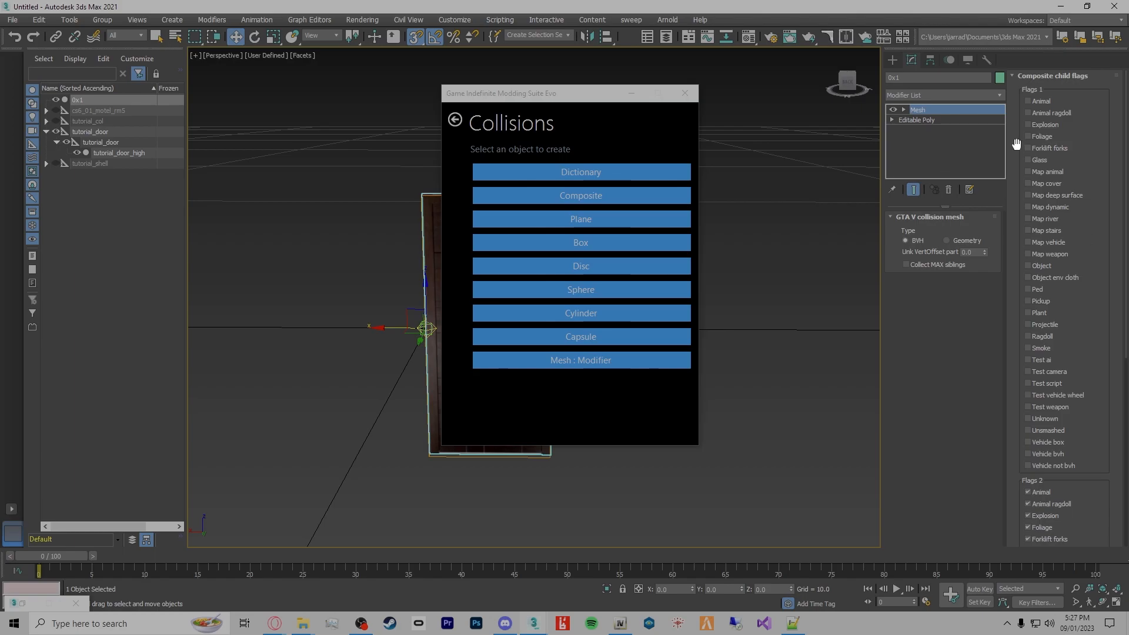
click(1033, 172)
click(1029, 207)
click(1029, 242)
click(1029, 254)
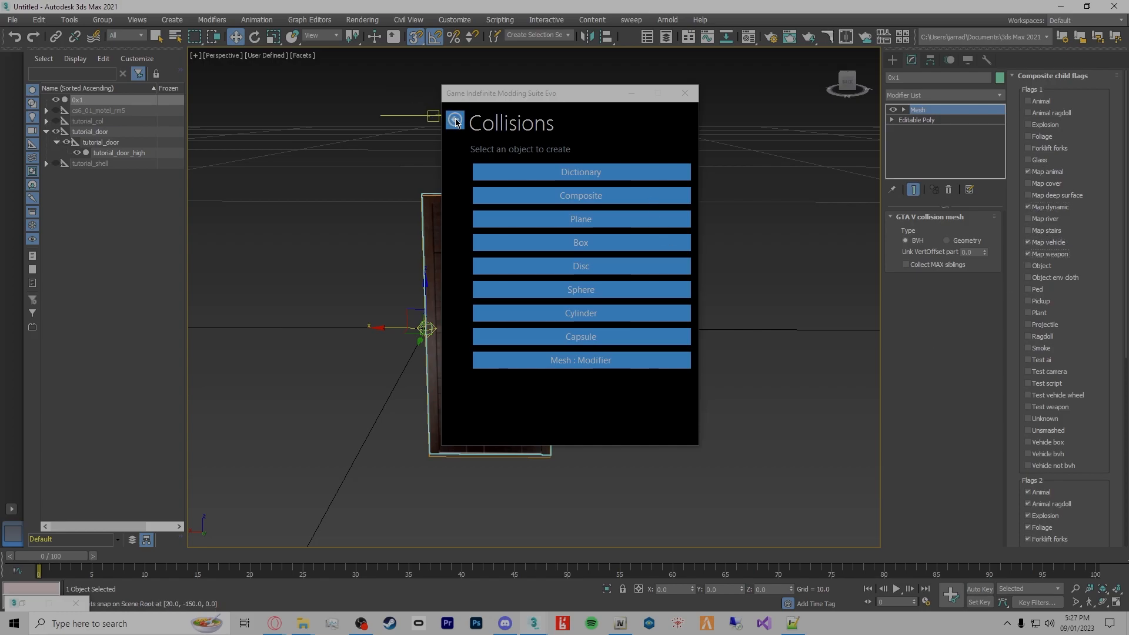
Create a GIMS collision Composite and name it tutorial_door
click(584, 202)
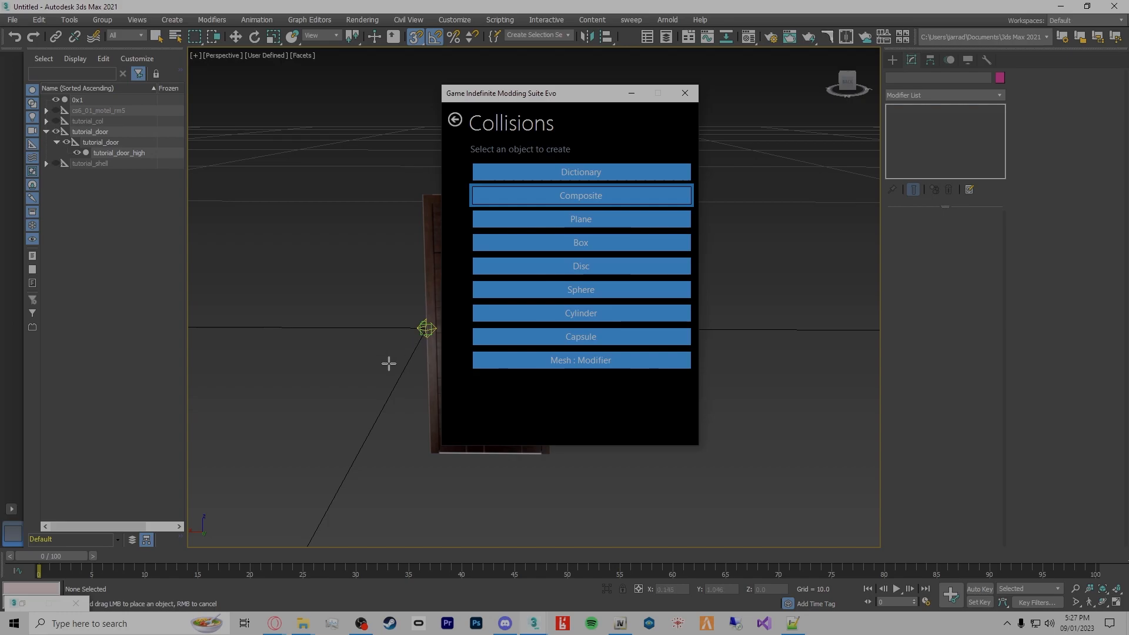
click(632, 93)
double_click(125, 123)
text(tutorial_door_high)
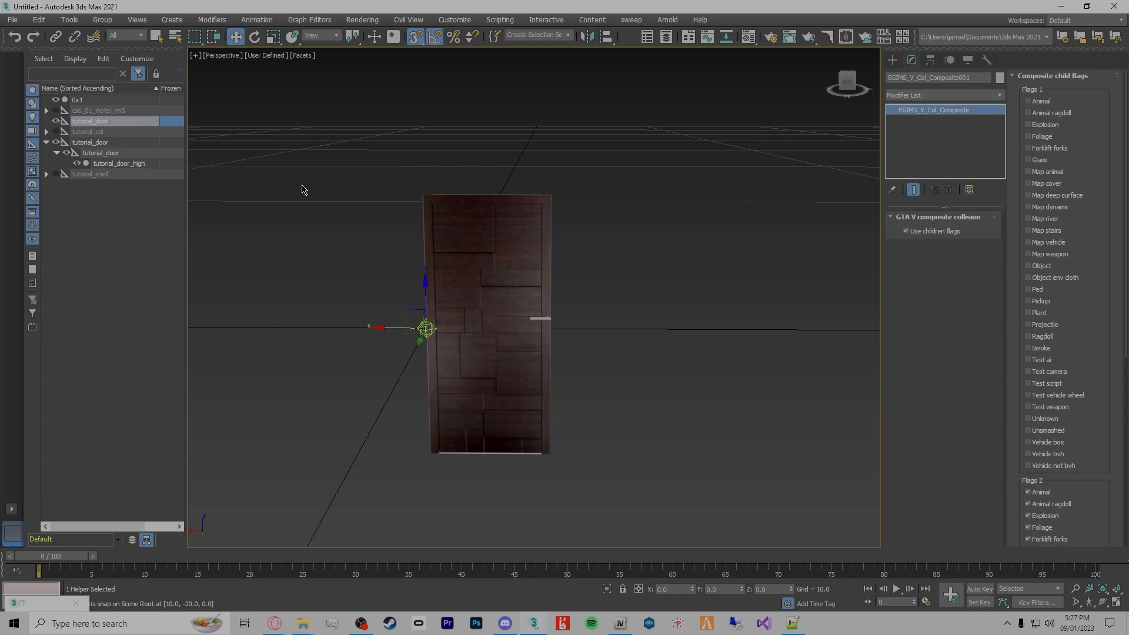
key(Return)
Parent the tutorial_door composite under the tutorial_door bone, and the collision mesh 0x1 under that composite
drag(92, 127, 96, 154)
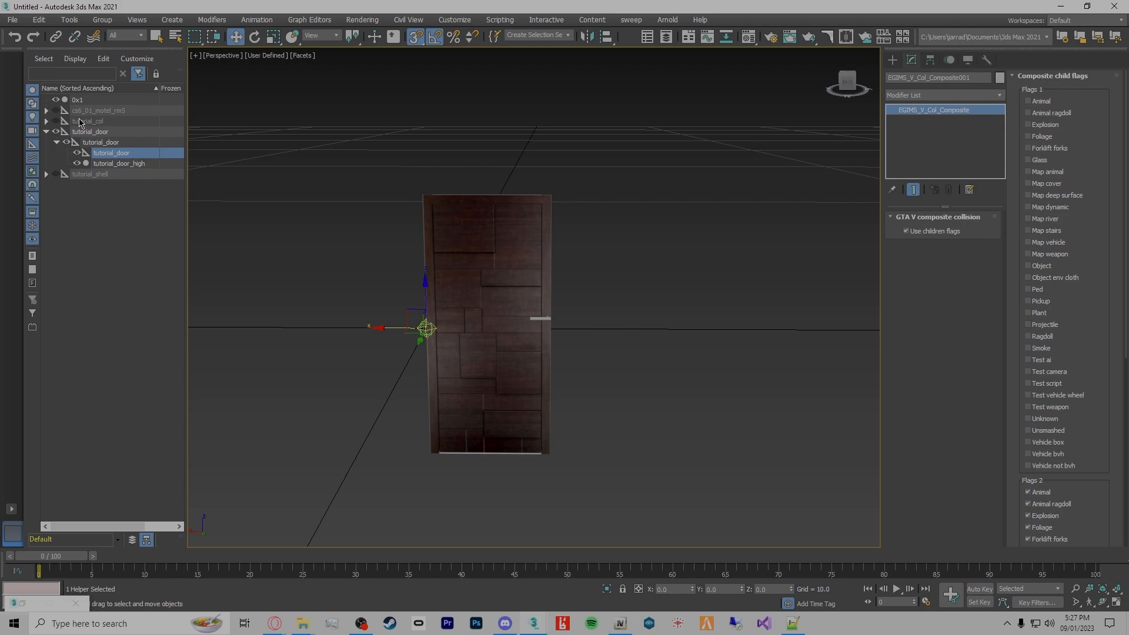
drag(79, 101, 111, 154)
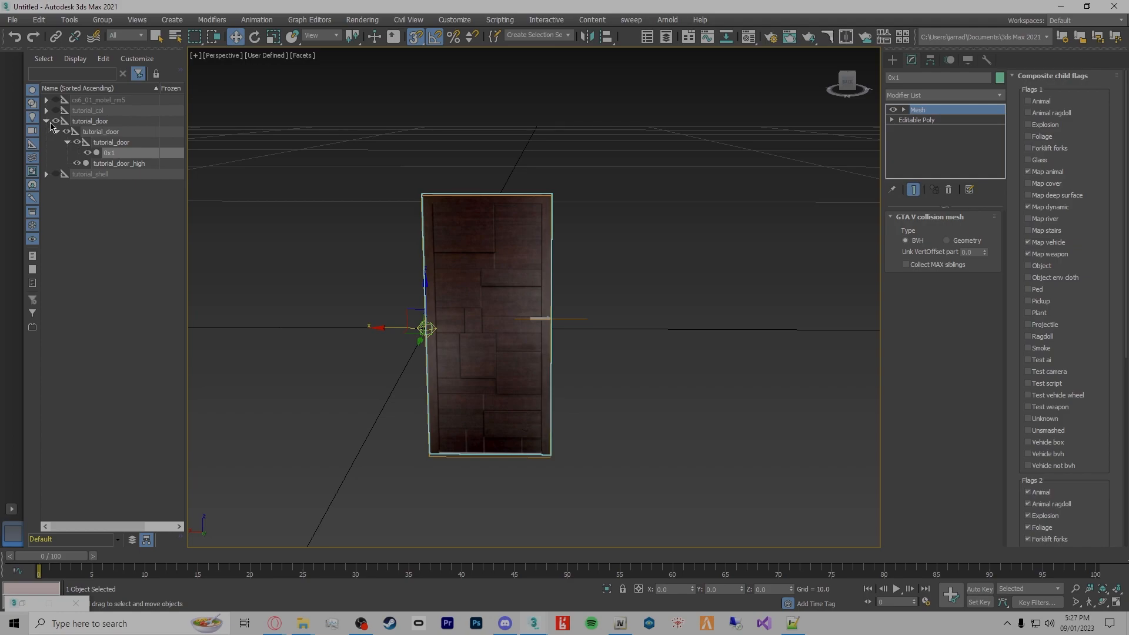
Deselect everything, widen the scene explorer and collapse the tutorial_door hierarchy
click(183, 217)
drag(186, 213, 262, 208)
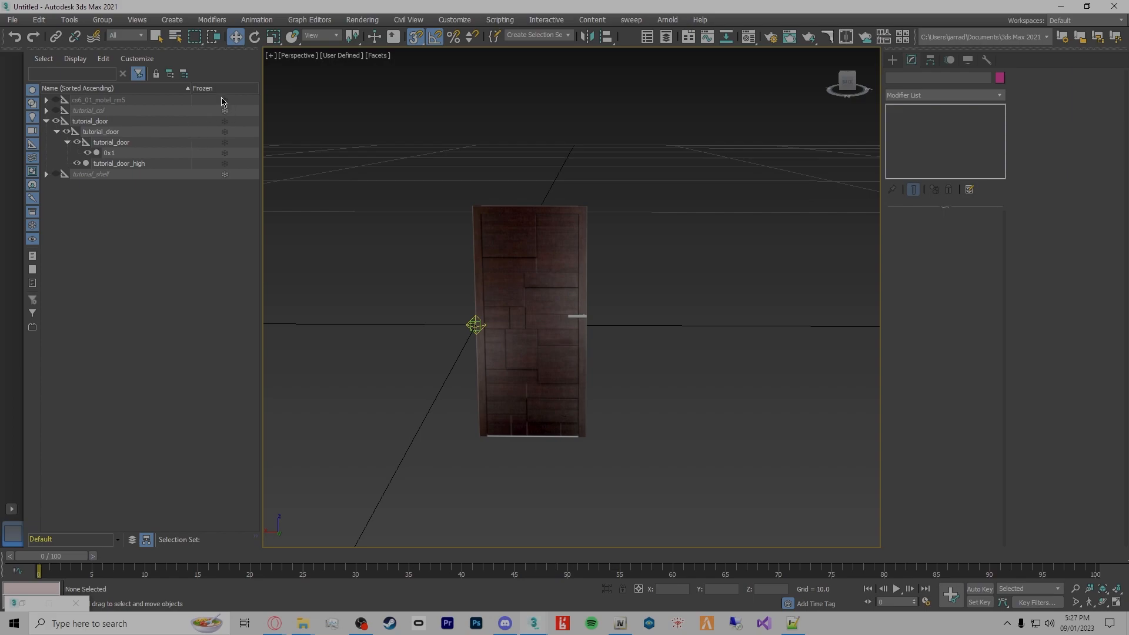
click(45, 121)
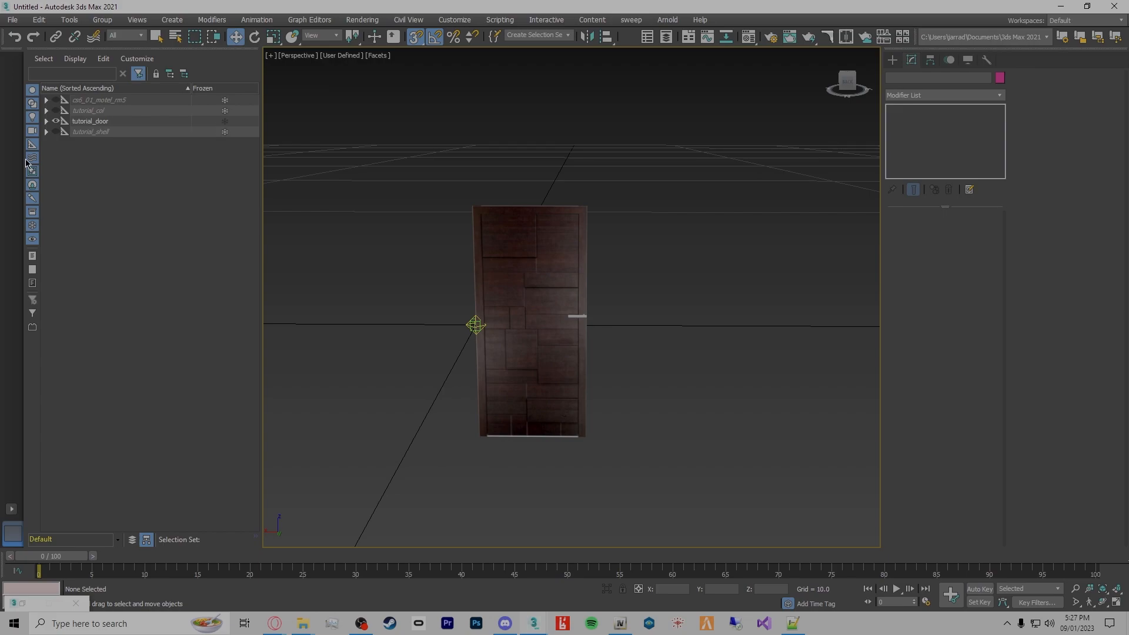
Export the tutorial_door model with GIMS to the milos\tutorial\exports folder
mouse_move(534, 625)
click(595, 585)
click(455, 124)
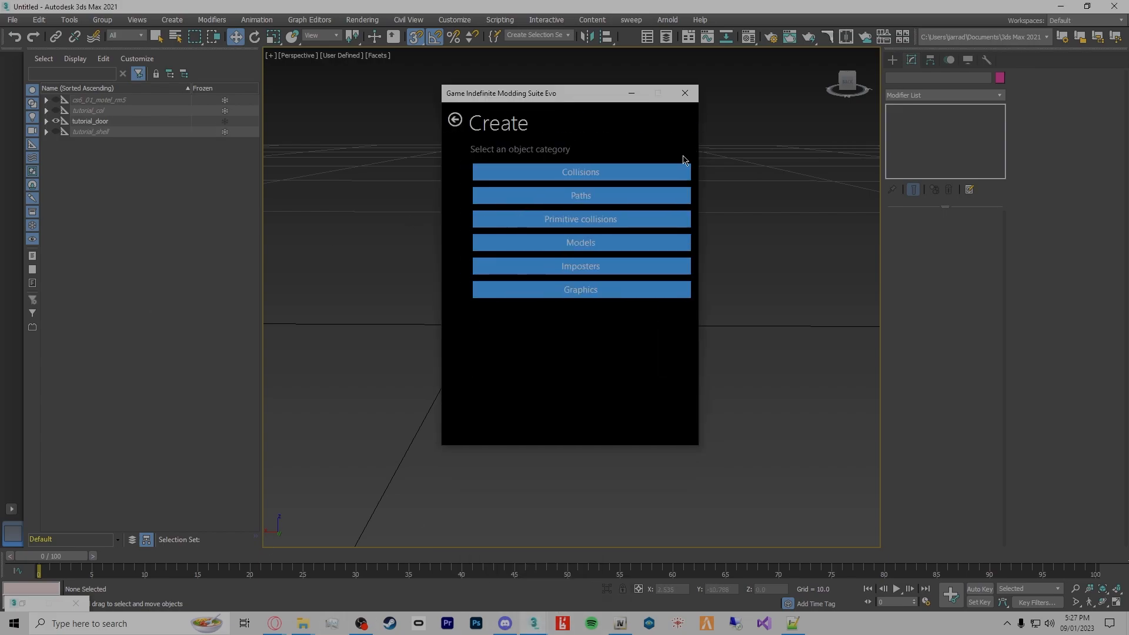
click(450, 122)
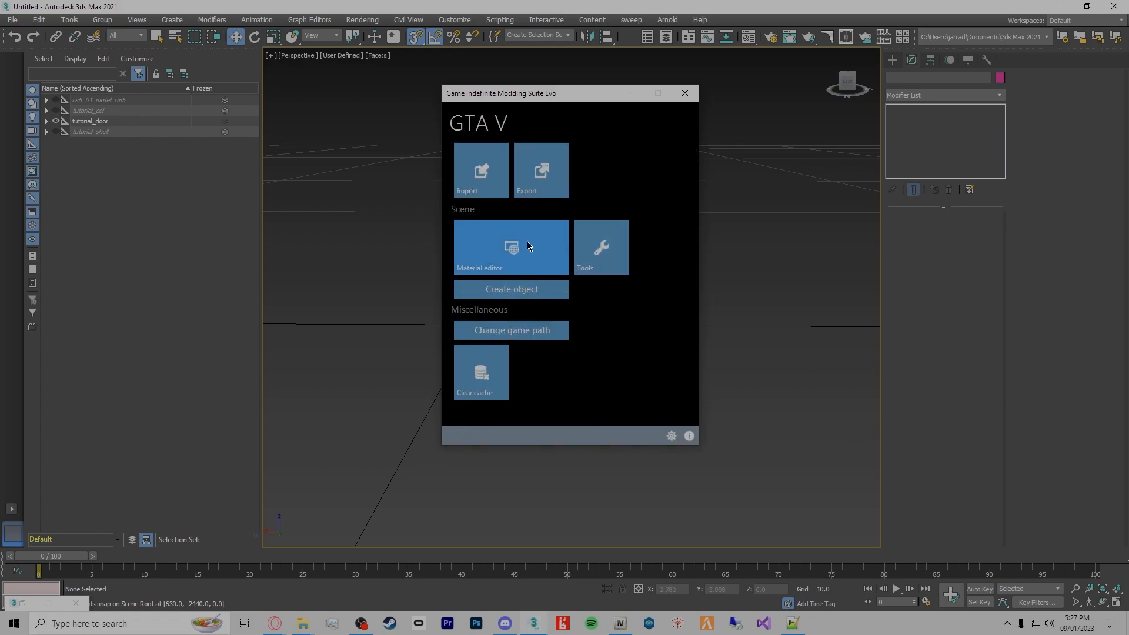
click(539, 176)
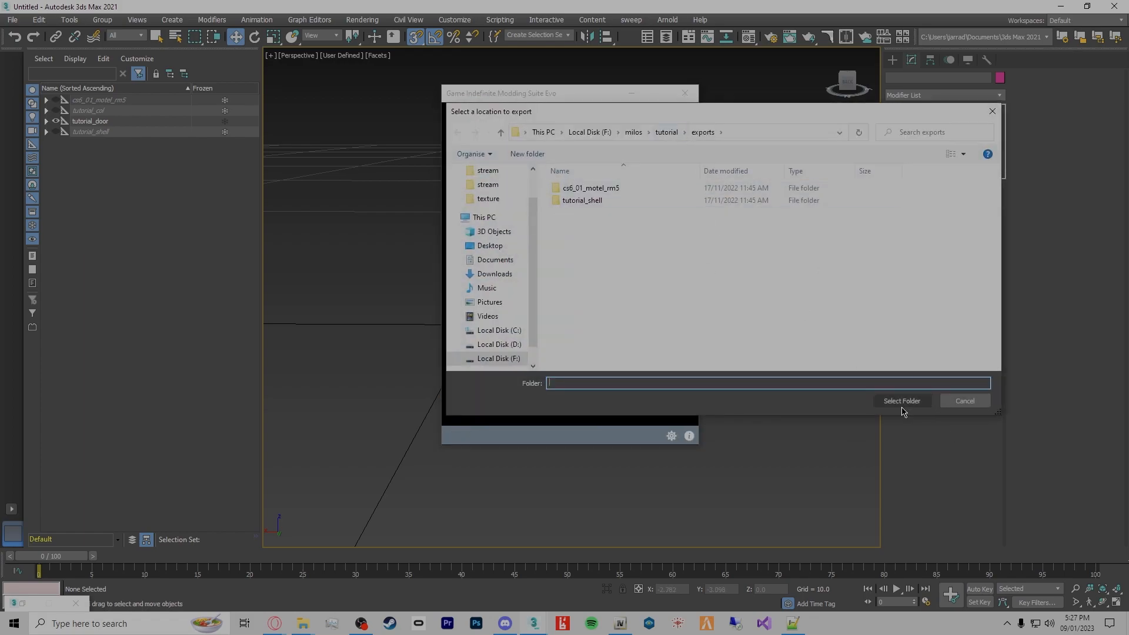
click(902, 400)
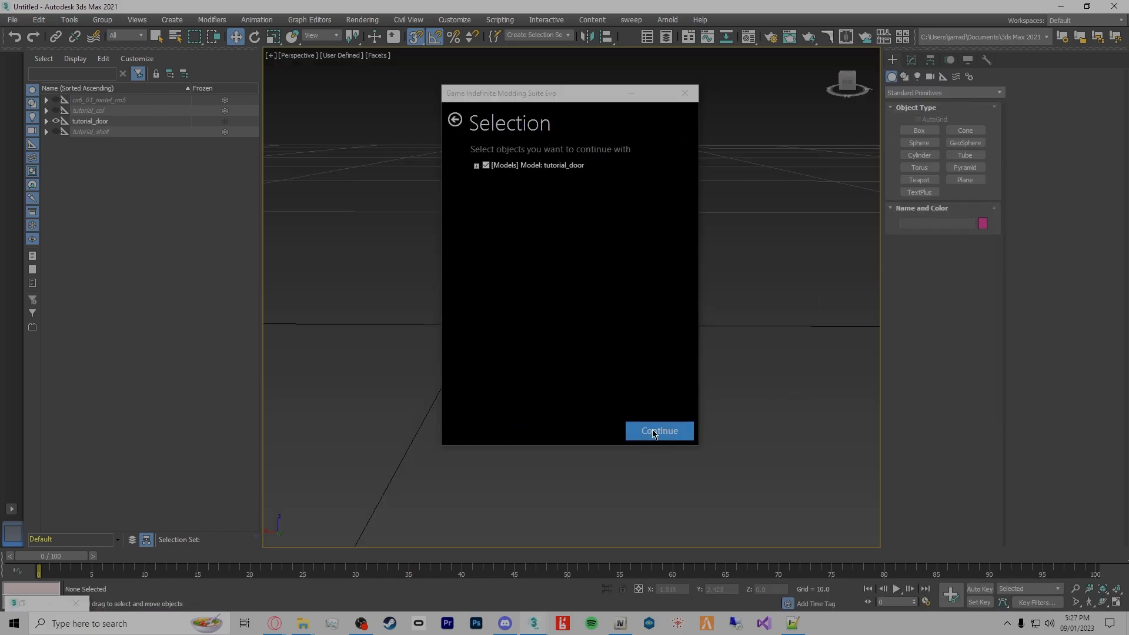
click(655, 432)
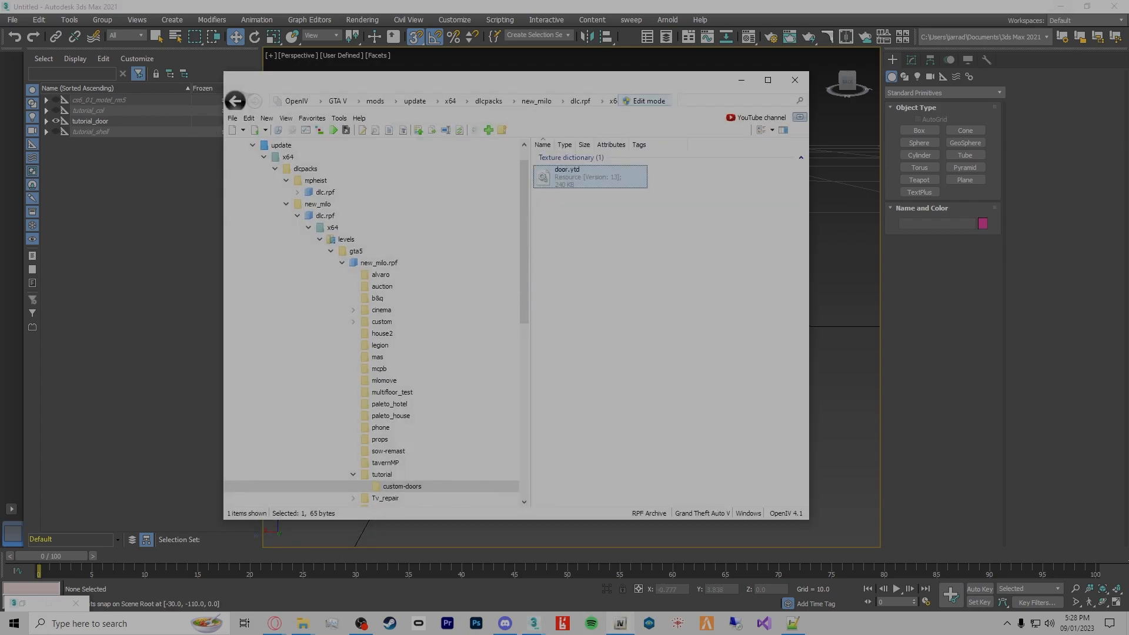
Import the exported tutorial_door drawable into the custom-doors folder of new_milo.rpf in OpenIV
click(302, 624)
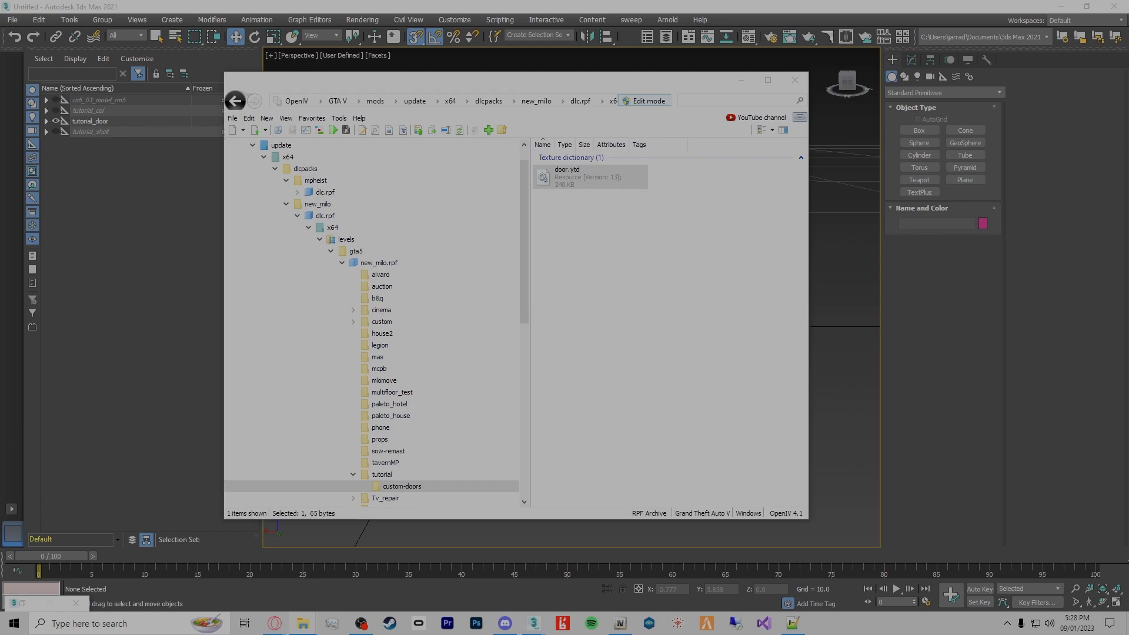
drag(27, 329, 637, 335)
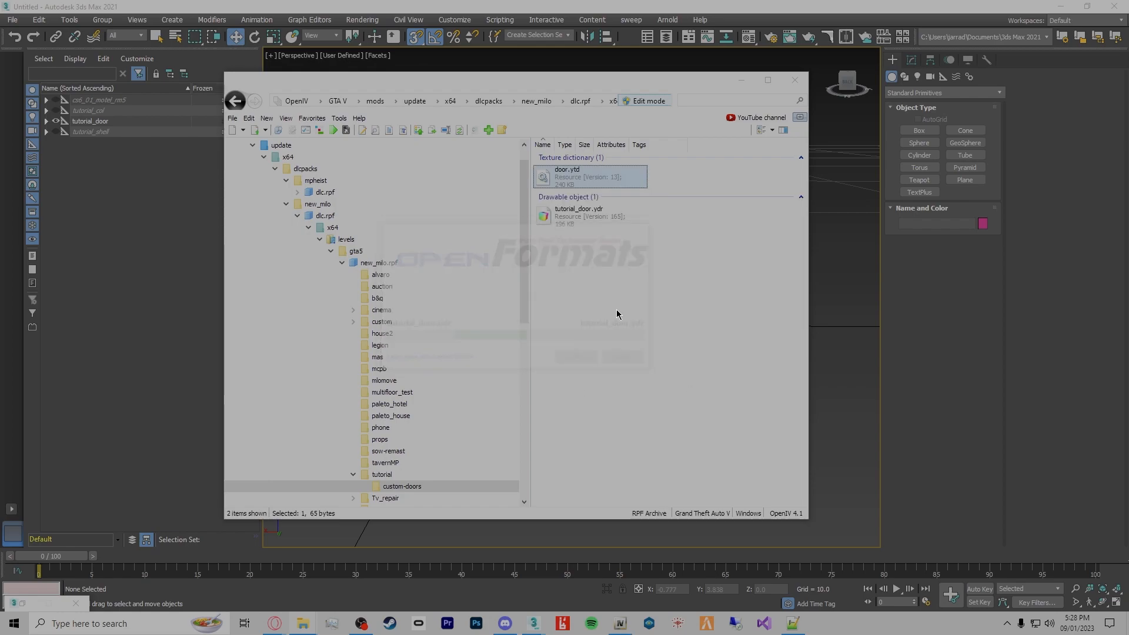
Examine the tutorial_door.ydr model from all sides in the model viewer using the Around camera mode
double_click(586, 213)
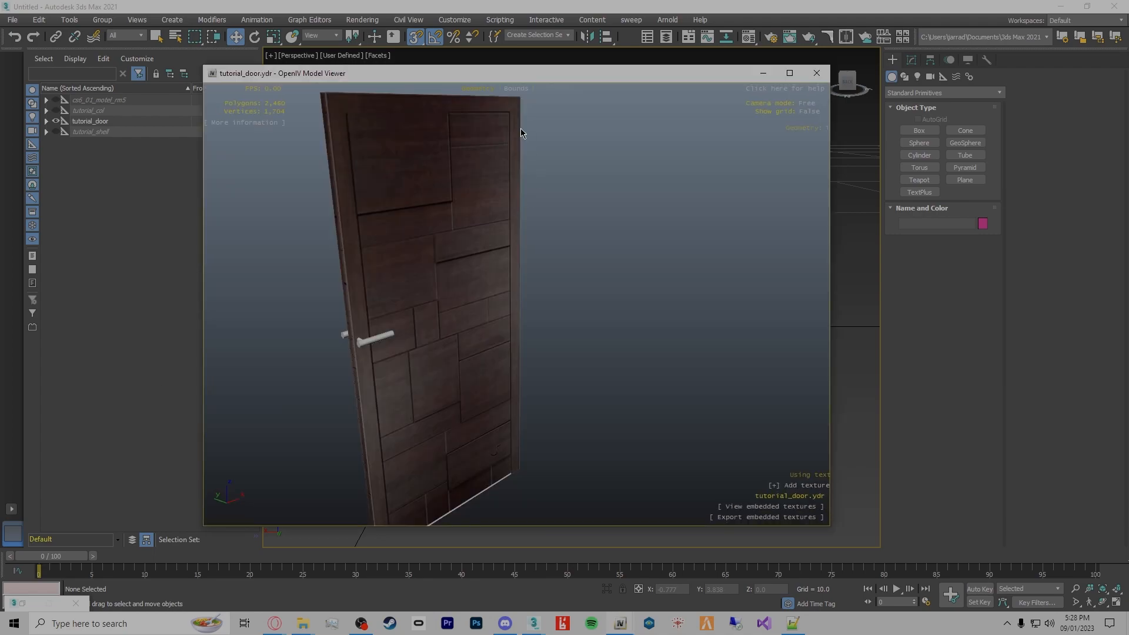
drag(496, 75, 471, 2)
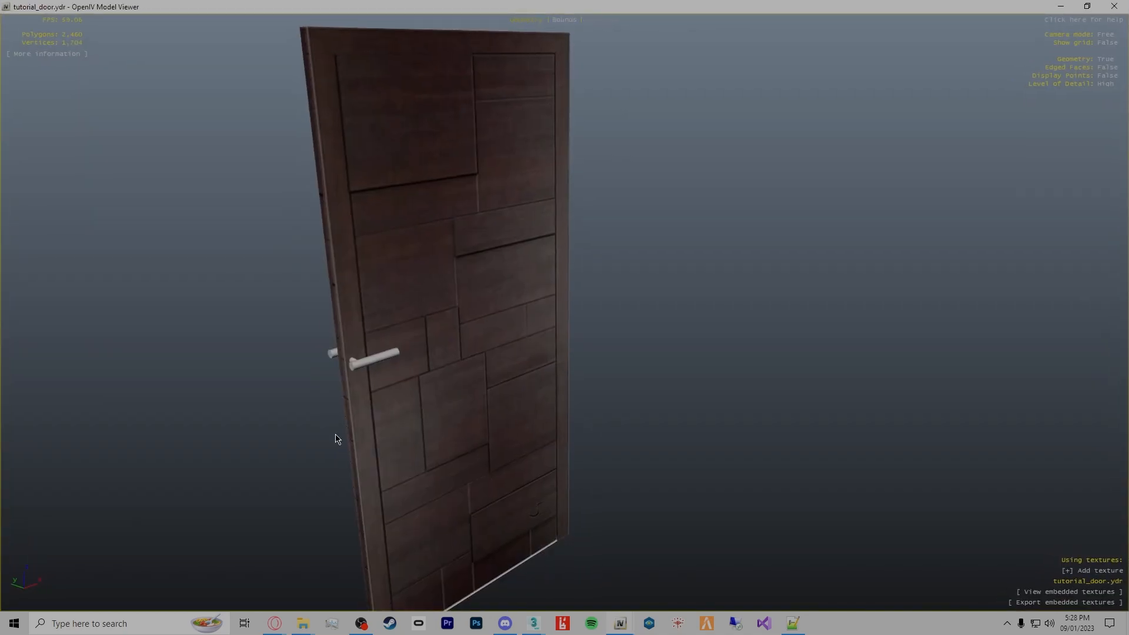
drag(337, 435, 650, 345)
drag(493, 374, 532, 371)
click(1104, 34)
scroll(576, 335, up, 5)
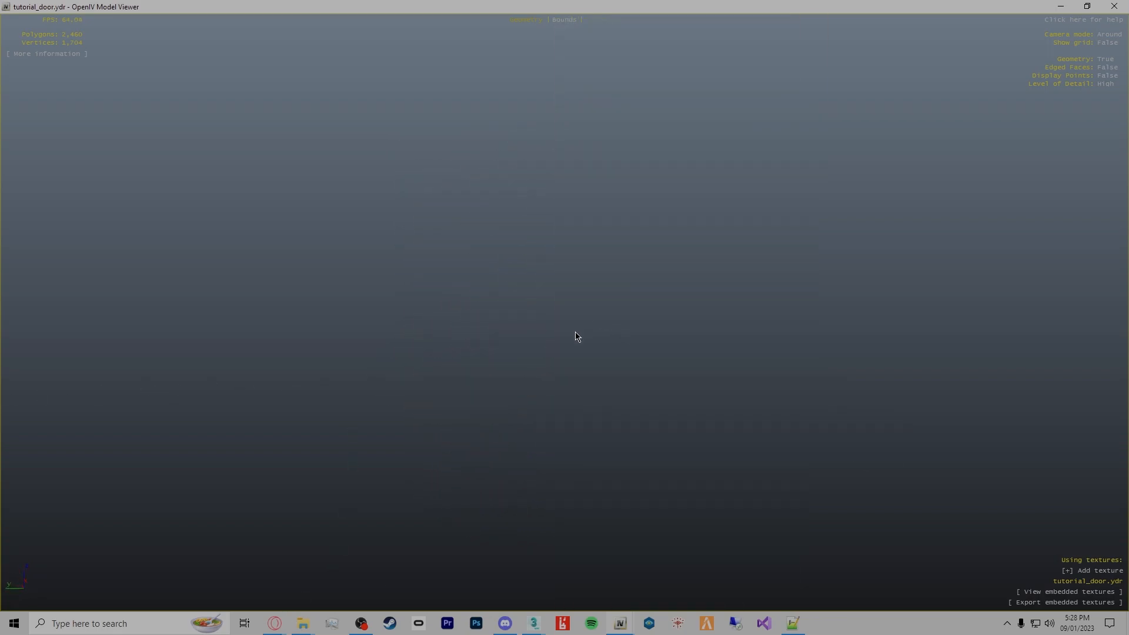
drag(657, 440, 653, 377)
scroll(653, 376, down, 5)
drag(576, 458, 705, 510)
scroll(712, 503, up, 5)
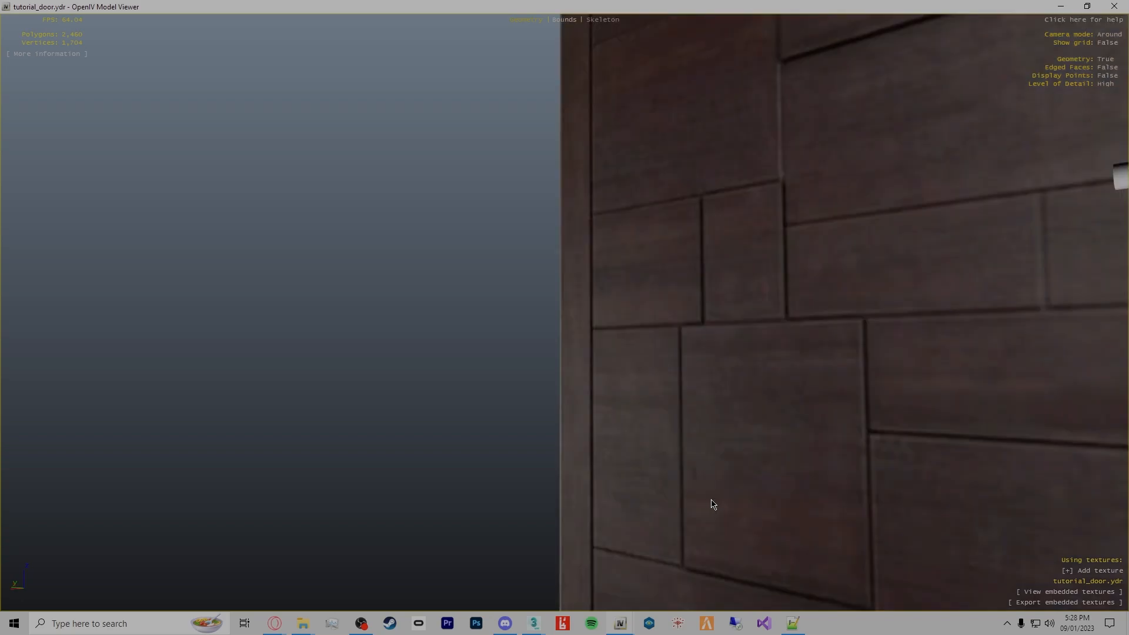
scroll(718, 469, down, 6)
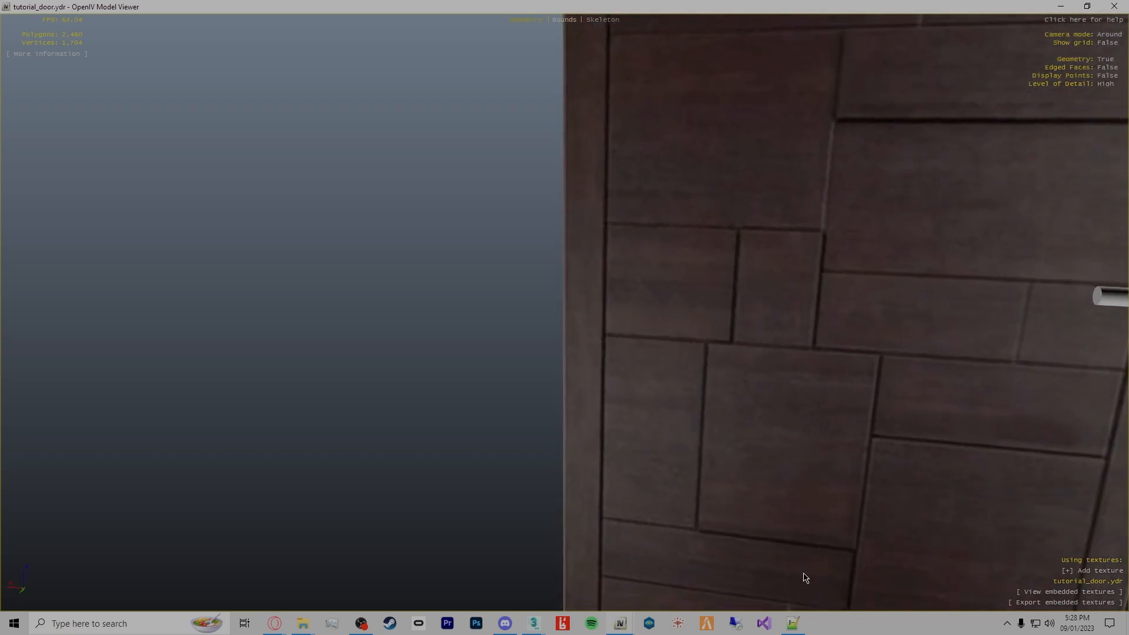
click(1115, 7)
Switch to Map Editing Tools and start the Ytyp Creator over the maximized OpenIV window
click(649, 623)
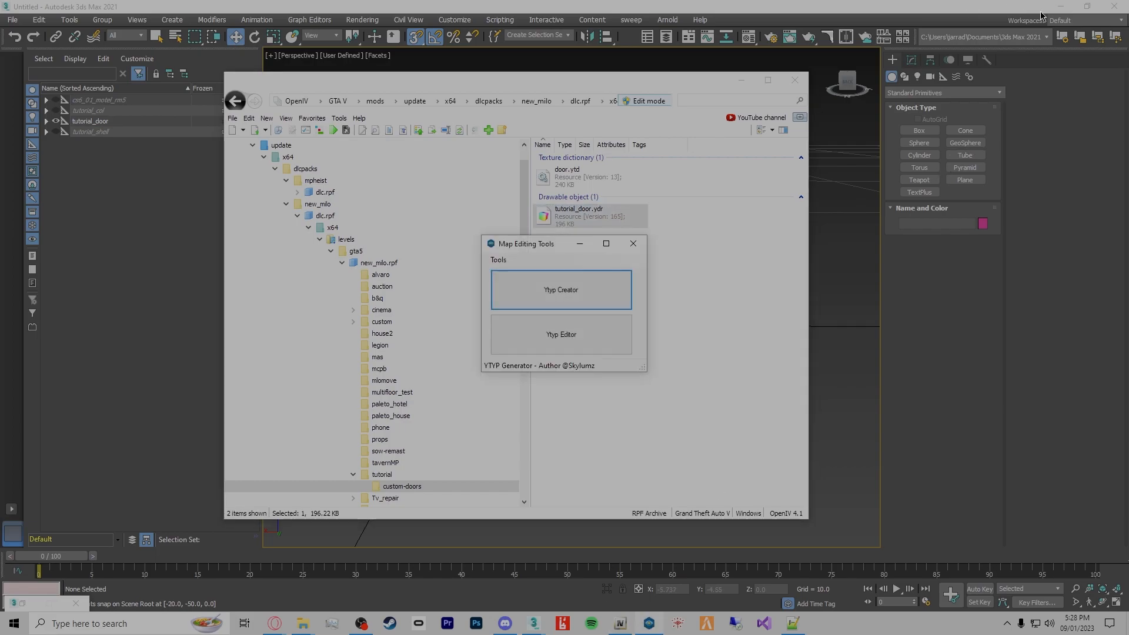
click(1059, 7)
double_click(507, 82)
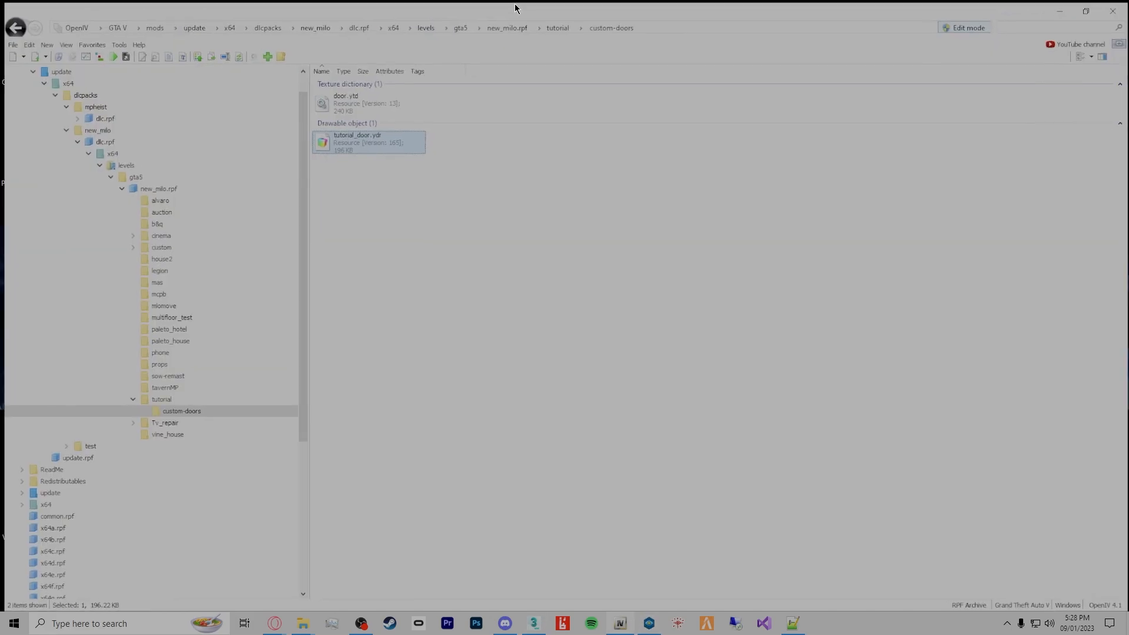
click(647, 623)
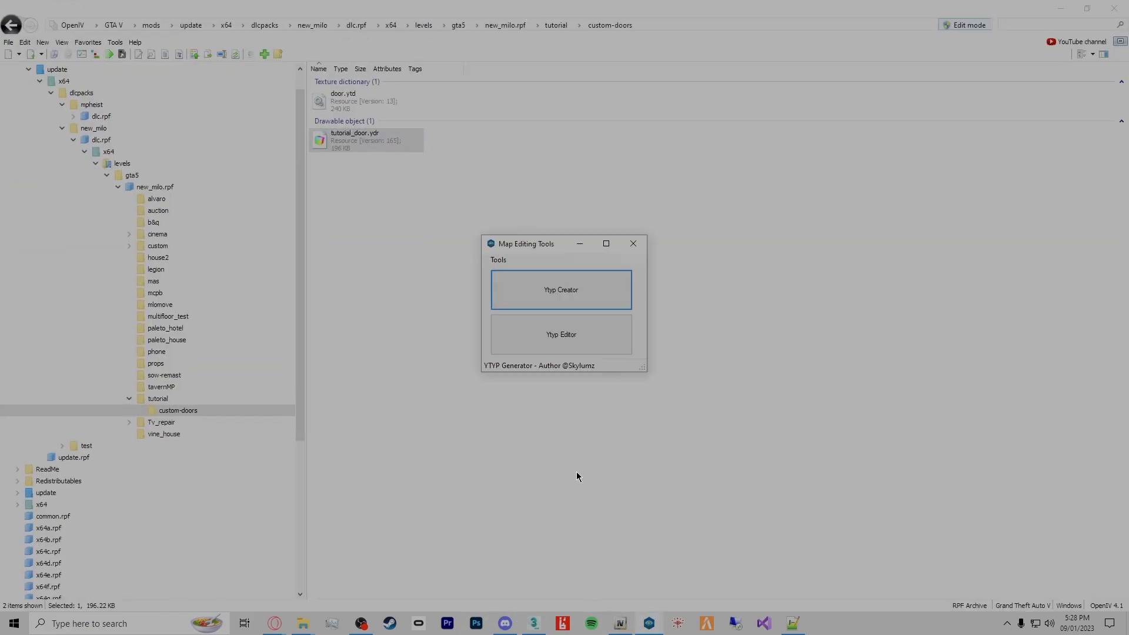
click(549, 291)
Load tutorial_door.odr from F:\milos\tutorial\exports into the Odr Browser
click(433, 137)
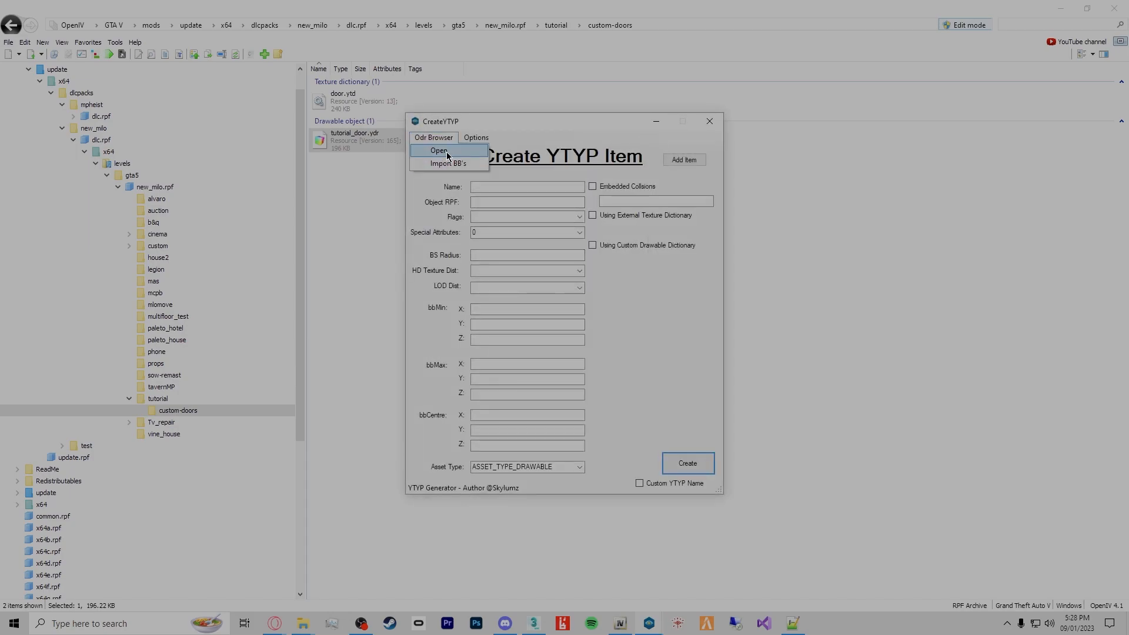
click(441, 147)
click(418, 110)
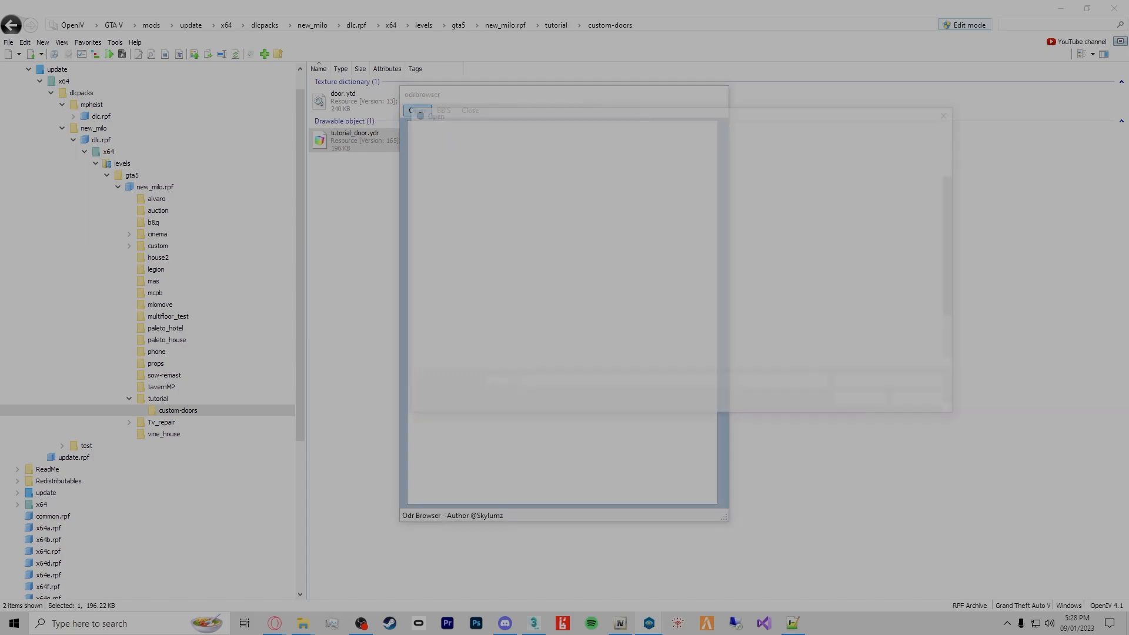
click(735, 132)
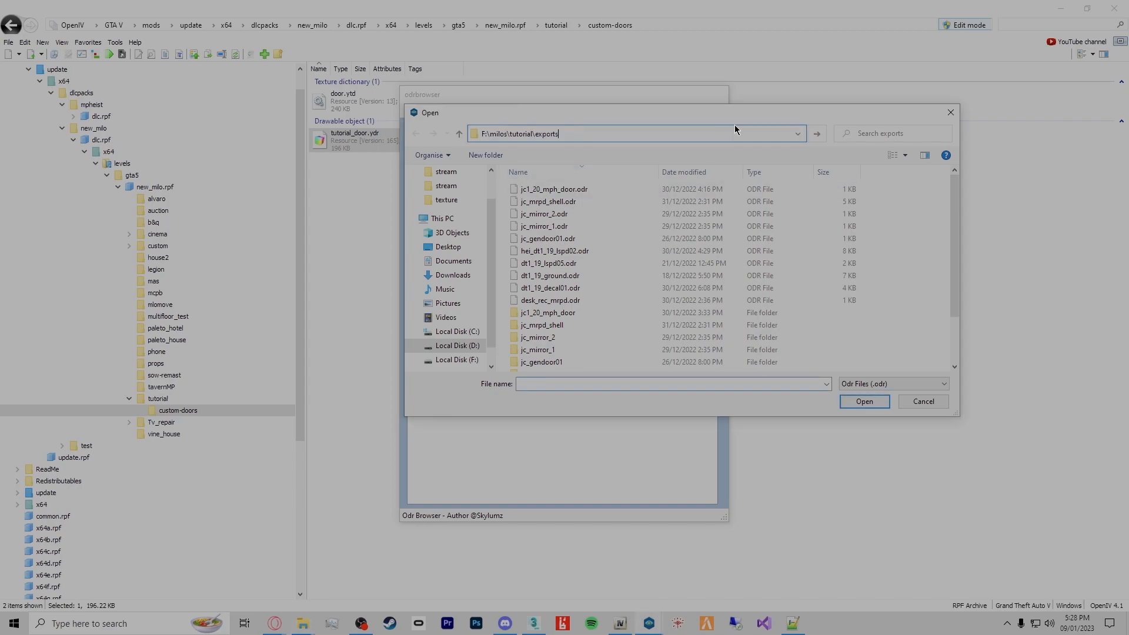
key(Return)
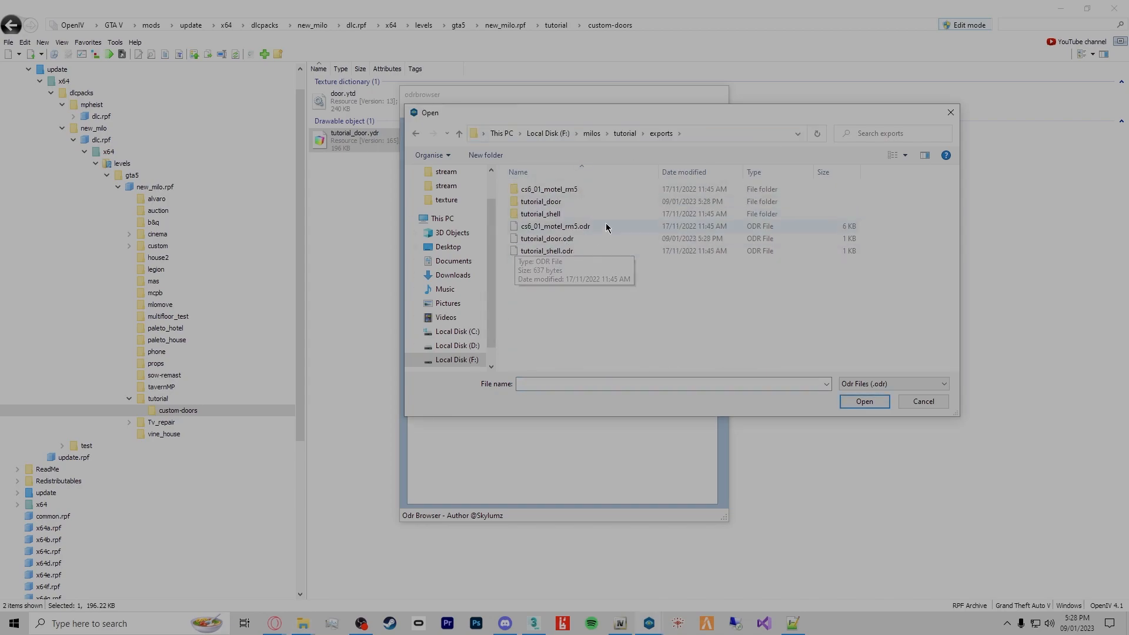
double_click(556, 241)
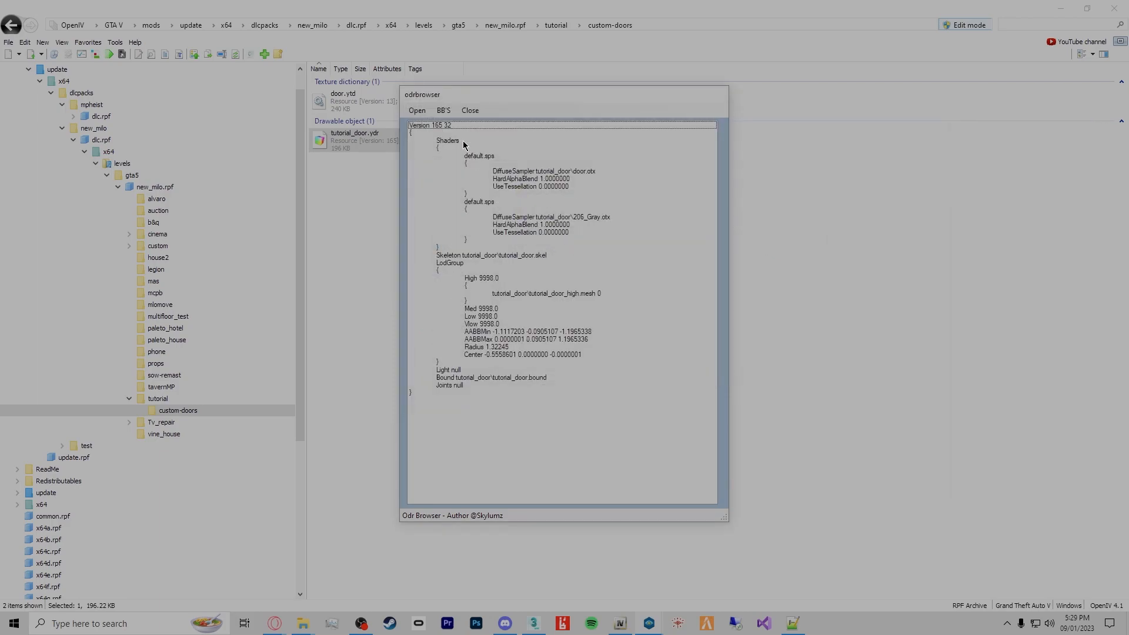
Extract the door's bounding-box data from the ODR, import it into the YTYP item, and enable embedded collisions
click(416, 112)
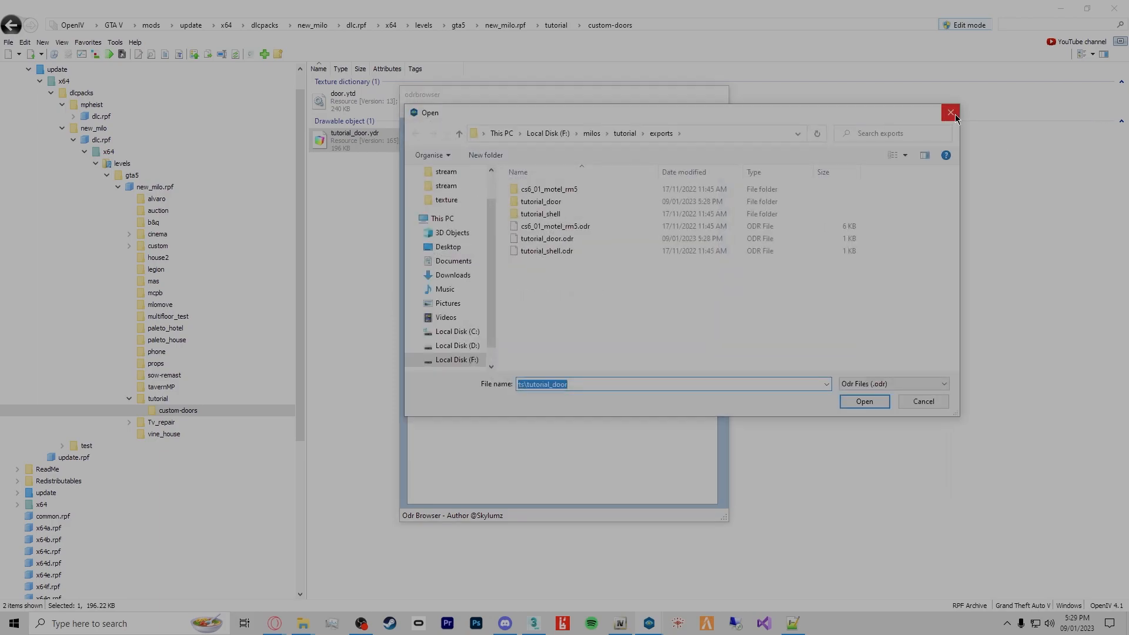
click(950, 112)
click(444, 111)
click(473, 136)
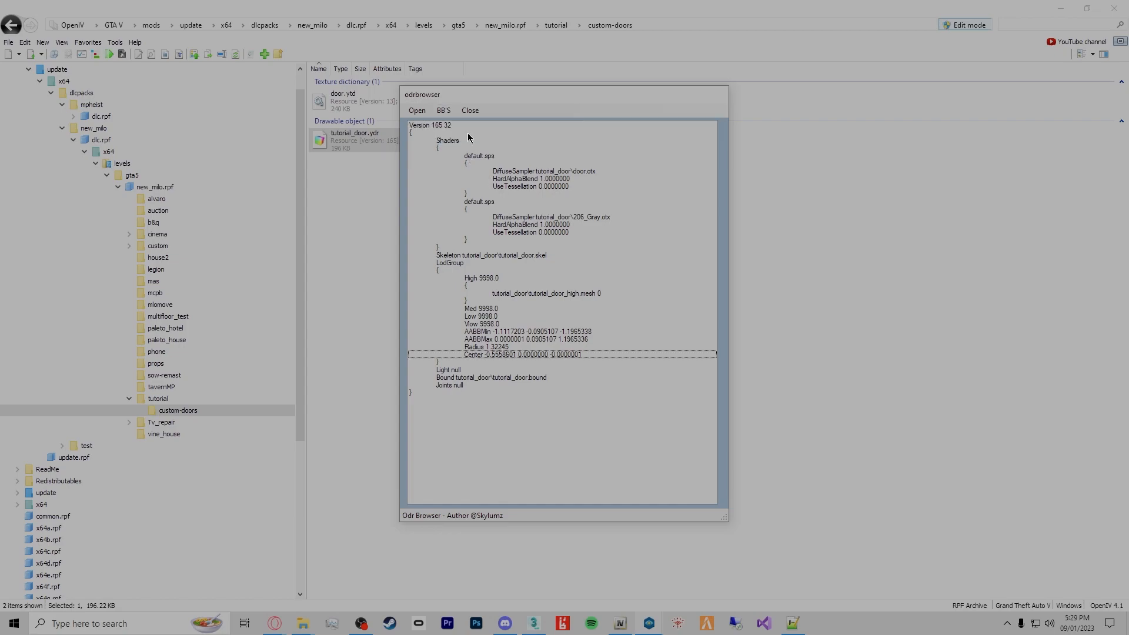
click(471, 111)
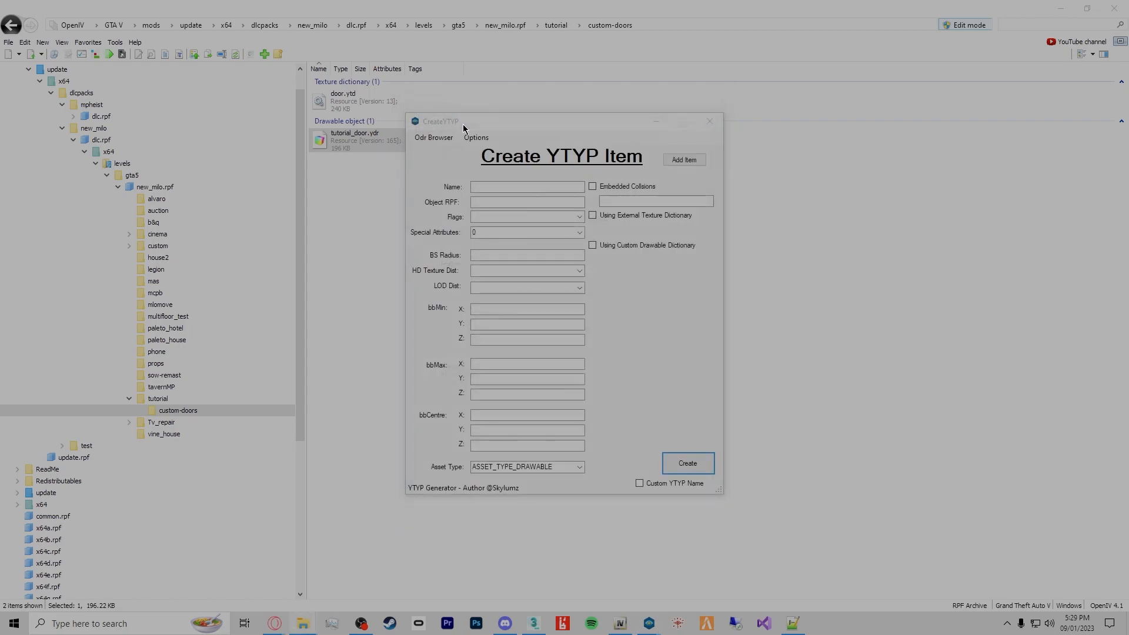
click(435, 138)
click(448, 163)
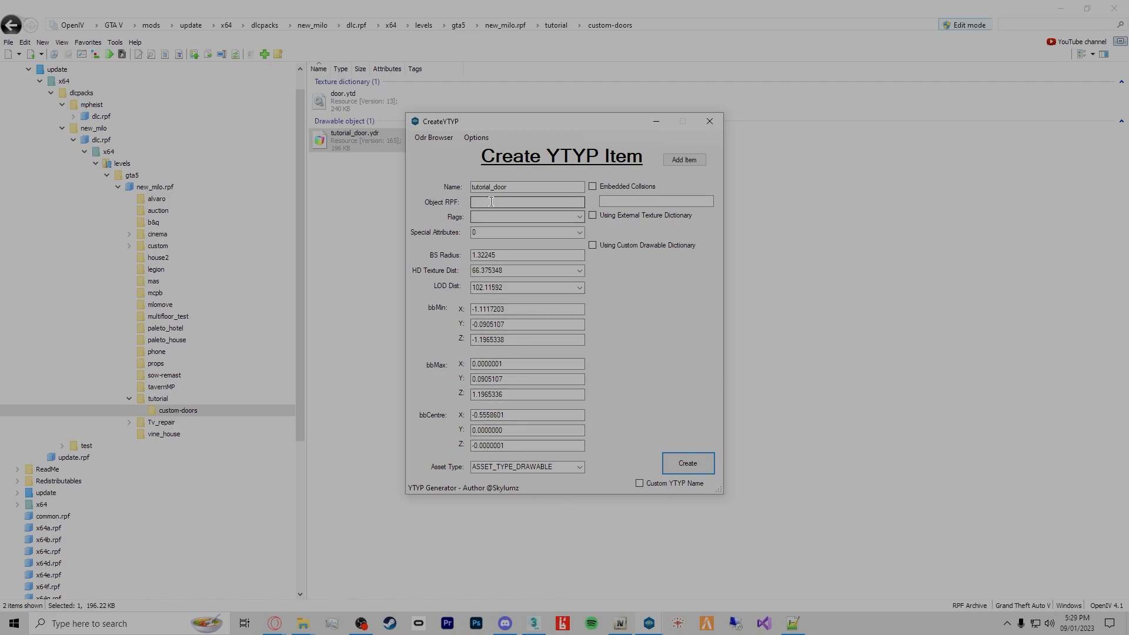
click(594, 187)
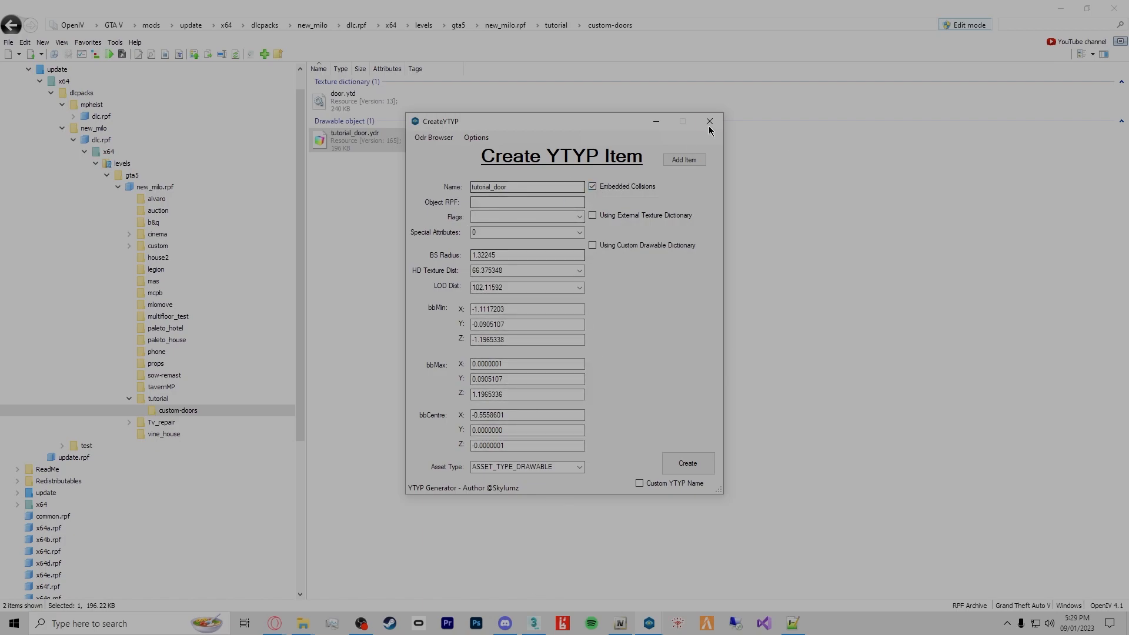
Copy the flags value 67239936 from the custom door notes in Notepad++ into Flags, and set Object RPF to models
click(792, 623)
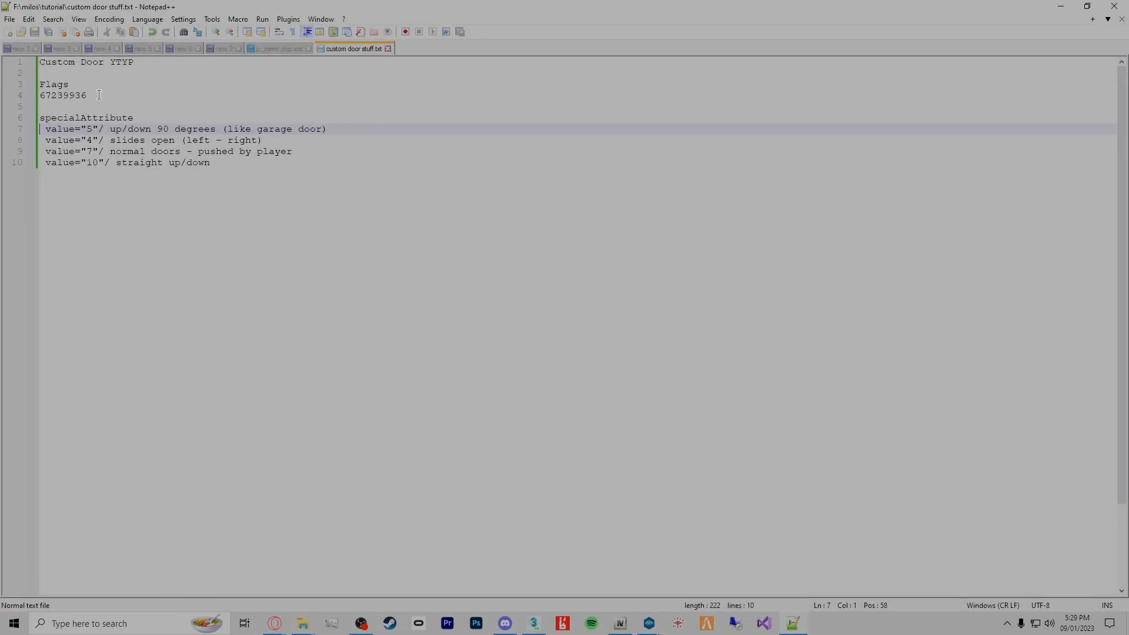
drag(99, 95, 30, 92)
key(ctrl+c)
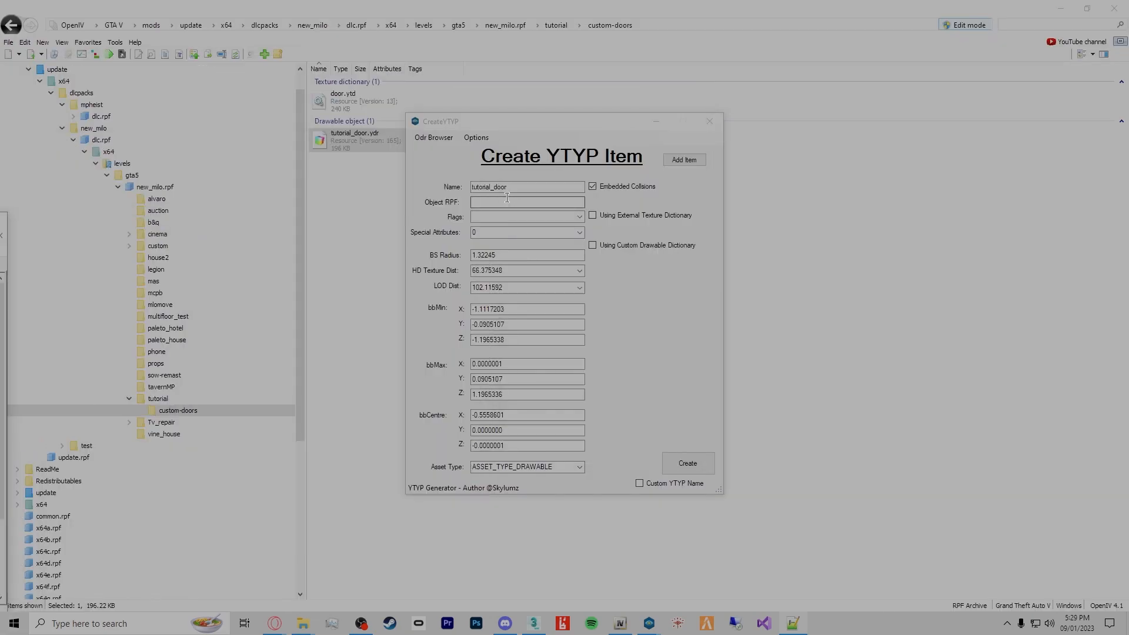
click(521, 217)
key(ctrl+v)
click(487, 203)
Consult the specialAttribute values in the door notes and set Special Attributes to 7 for a normal door pushed by the player
drag(0, 170, 788, 64)
drag(575, 224, 398, 192)
drag(477, 70, 684, 89)
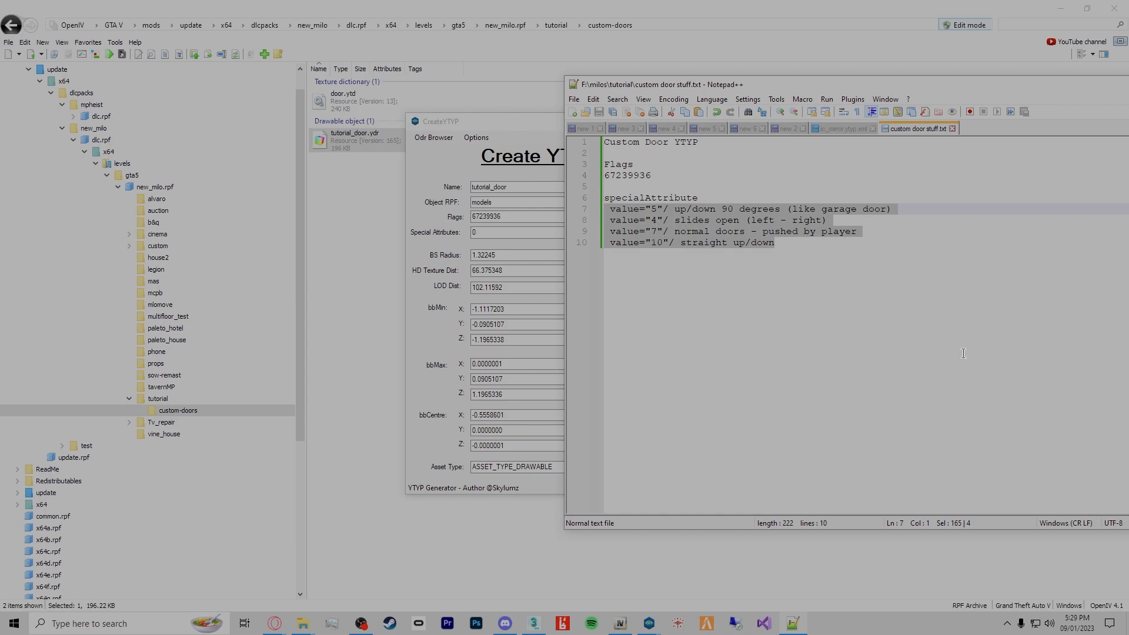
drag(841, 84, 0, 111)
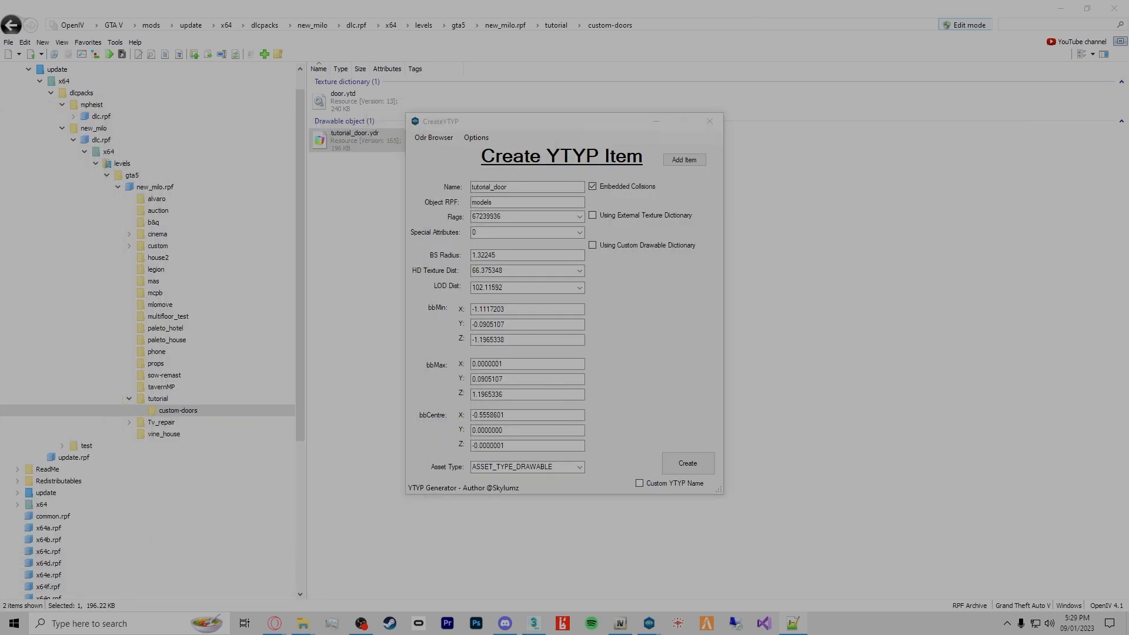
click(454, 237)
text(7)
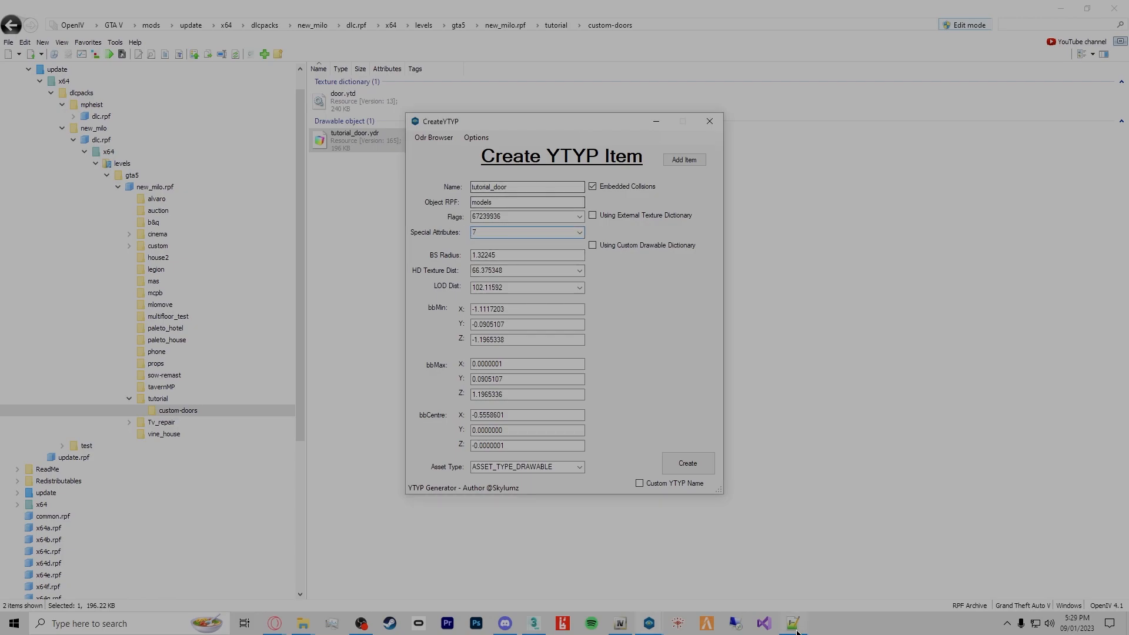
Create the YTYP with the custom file name tutorial_doors
click(640, 484)
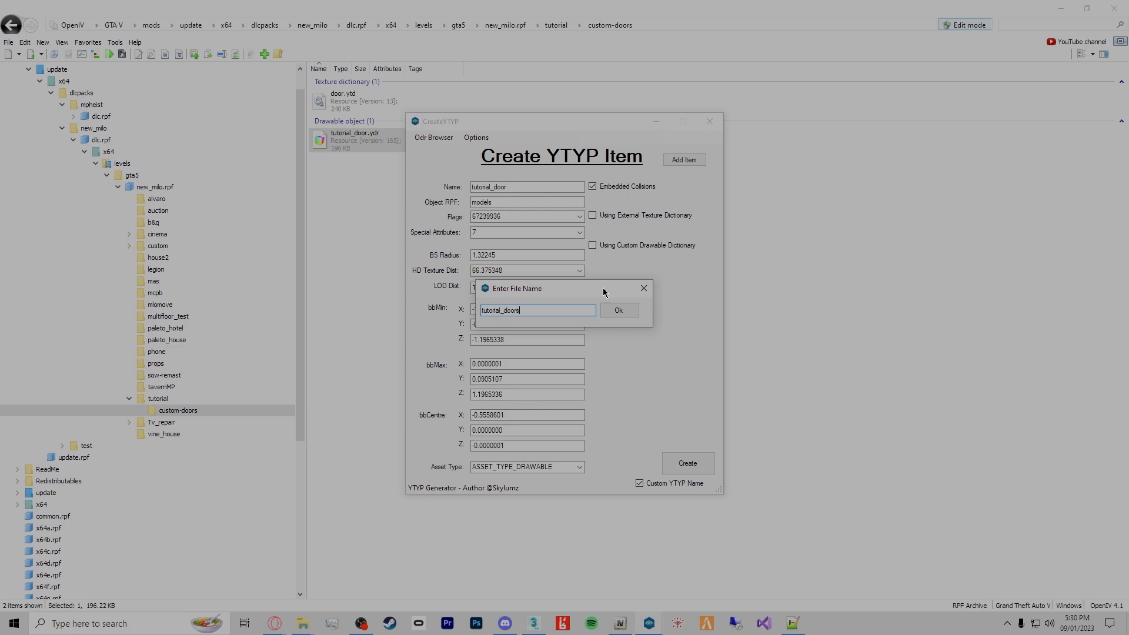
click(619, 310)
click(685, 462)
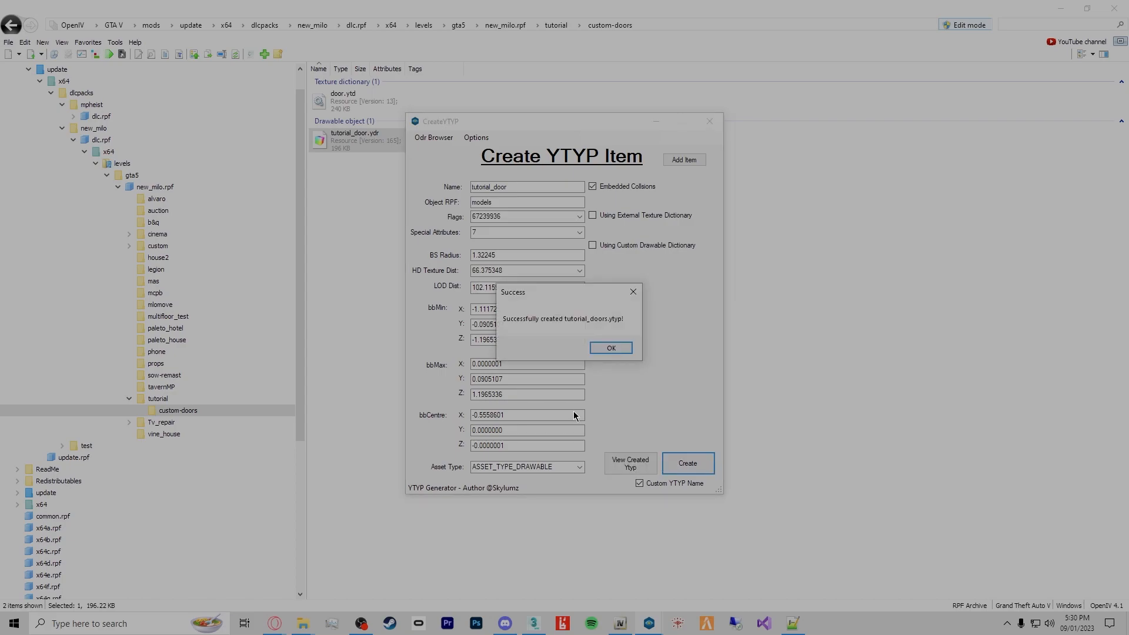
click(611, 348)
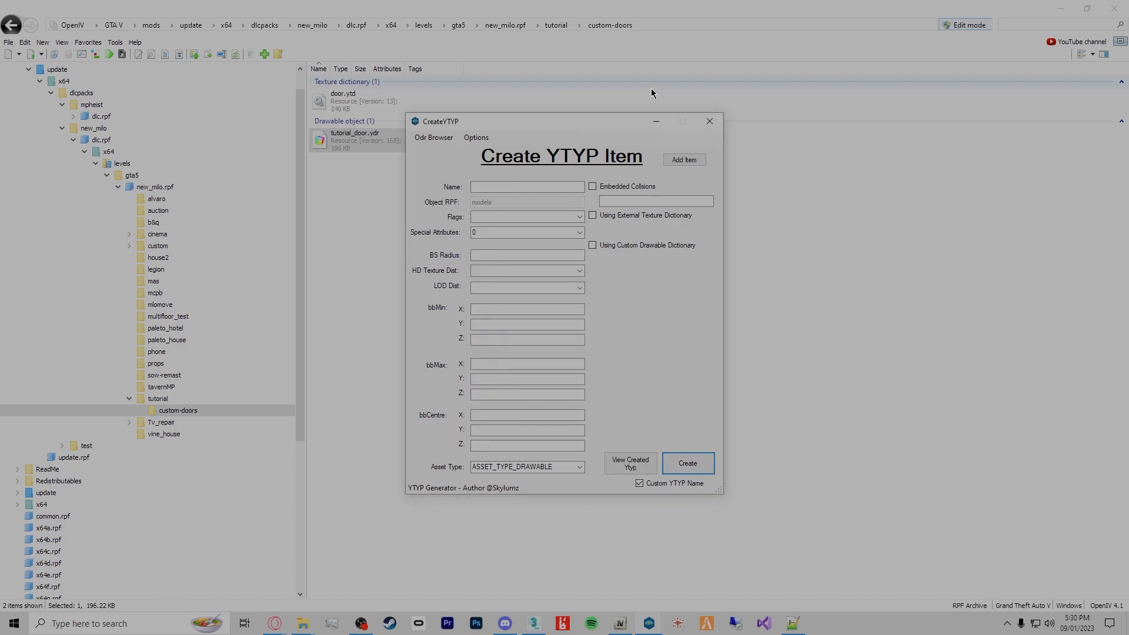
Locate tutorial_doors.ytyp on disk, add it to the custom-doors folder in OpenIV, and review its contents
click(88, 623)
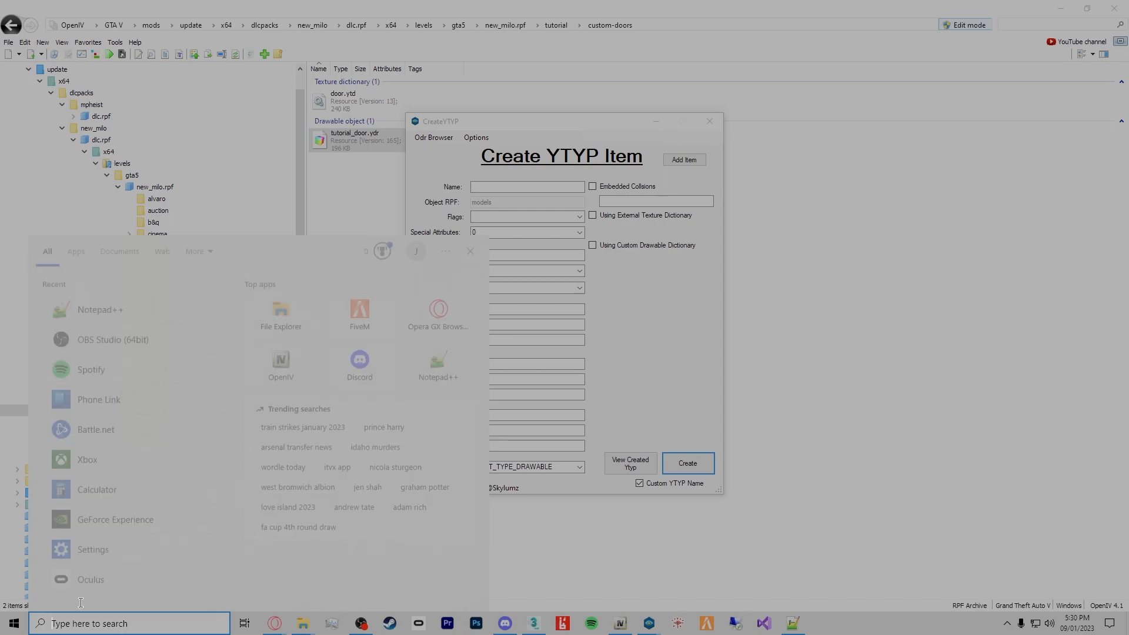
text(yty)
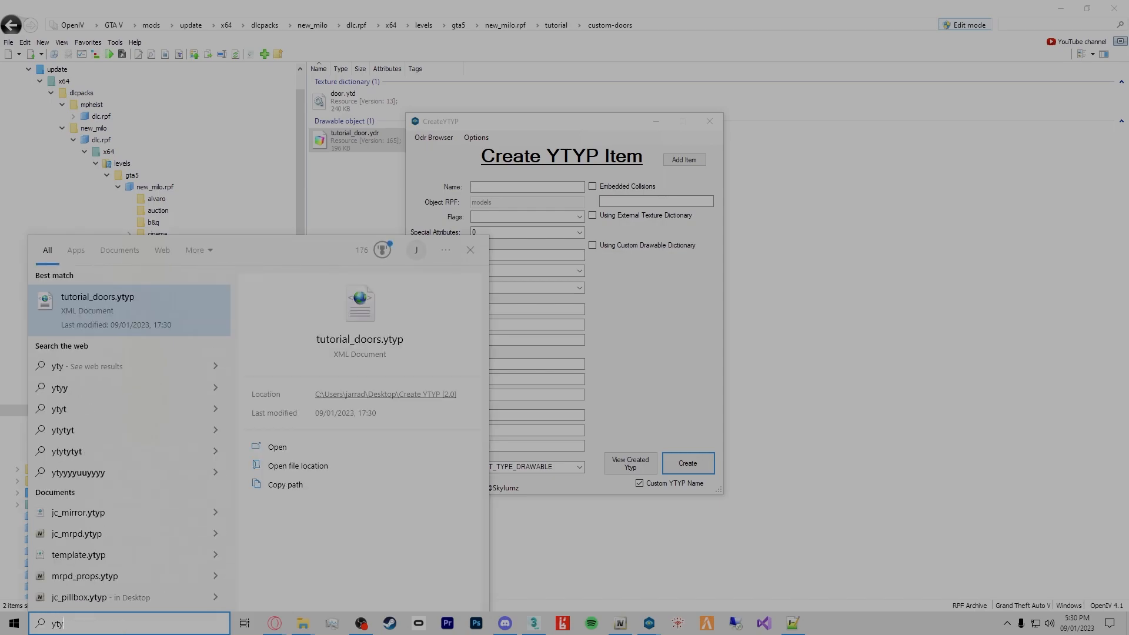
click(324, 467)
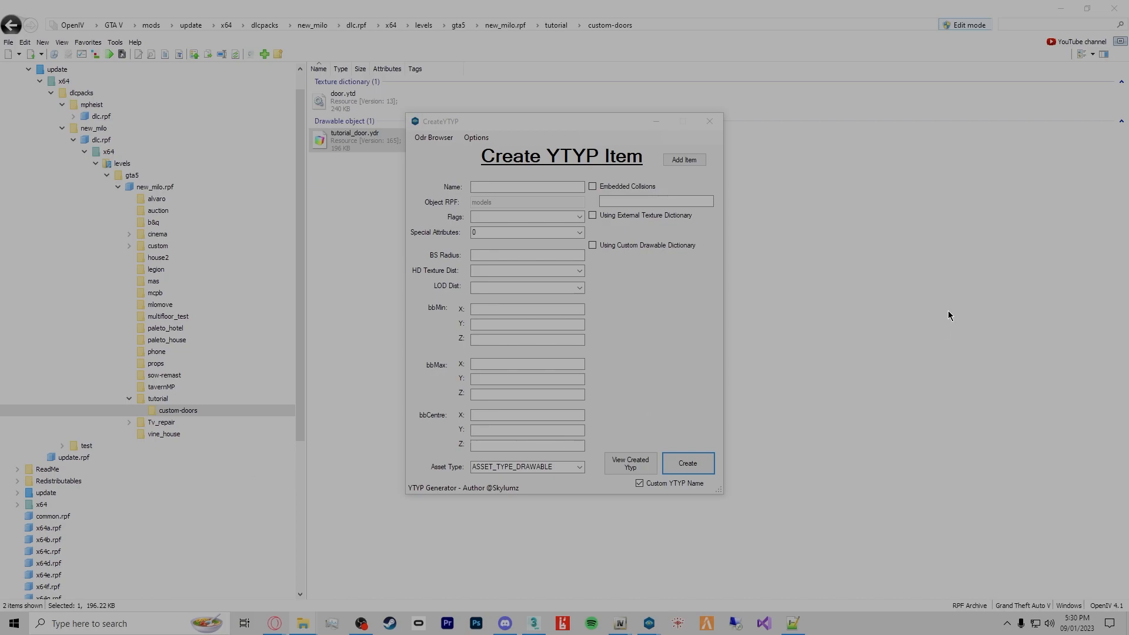
click(710, 121)
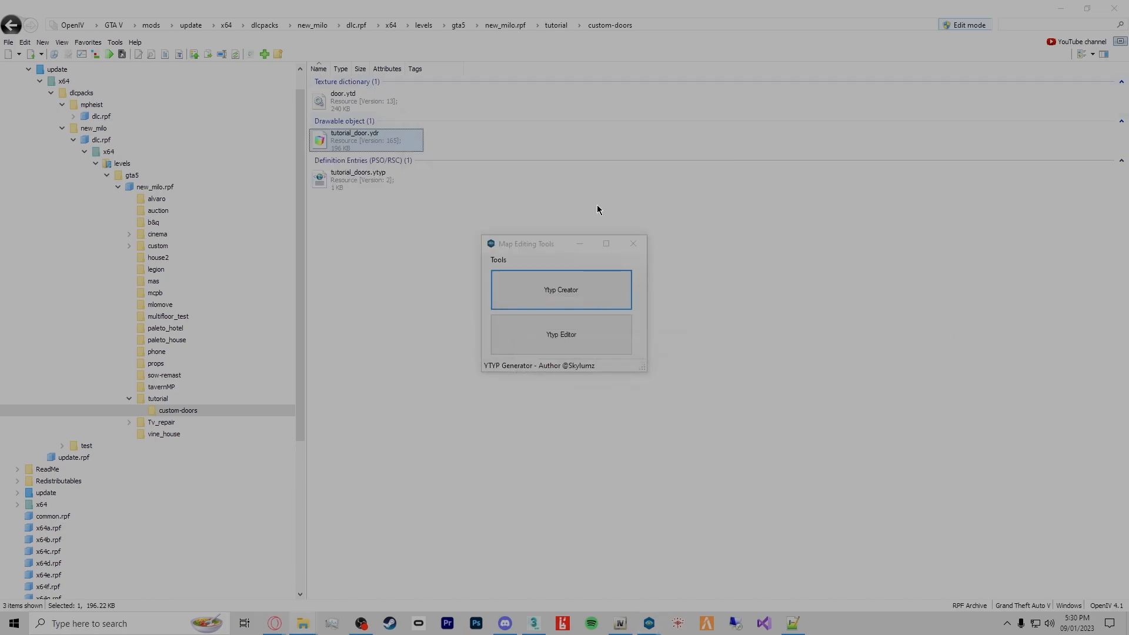
click(579, 244)
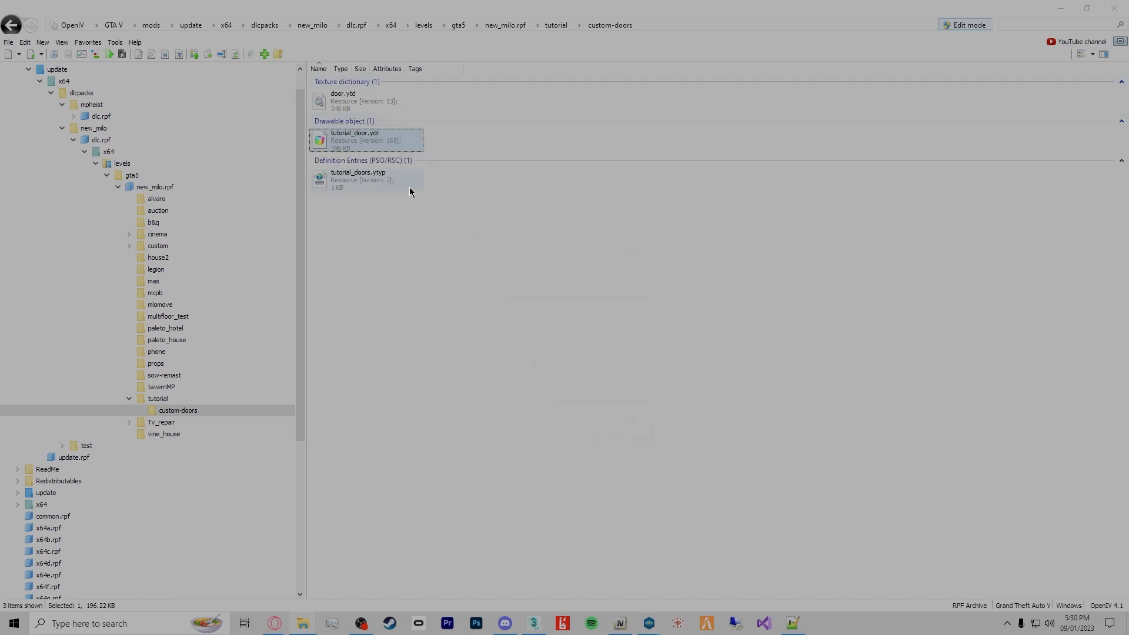
double_click(370, 178)
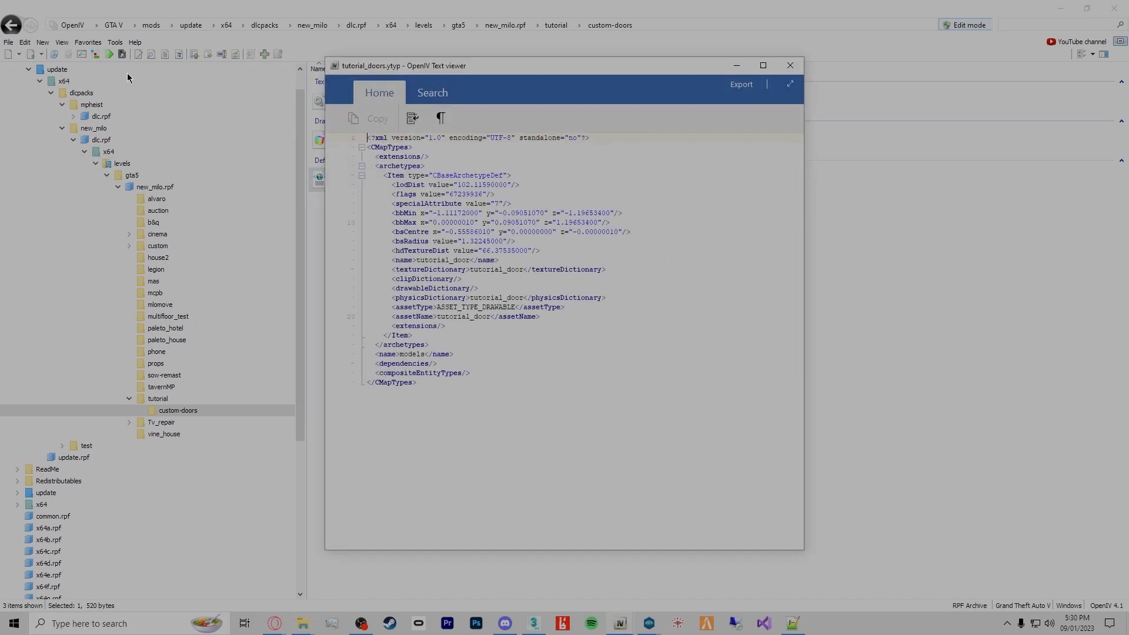
click(790, 65)
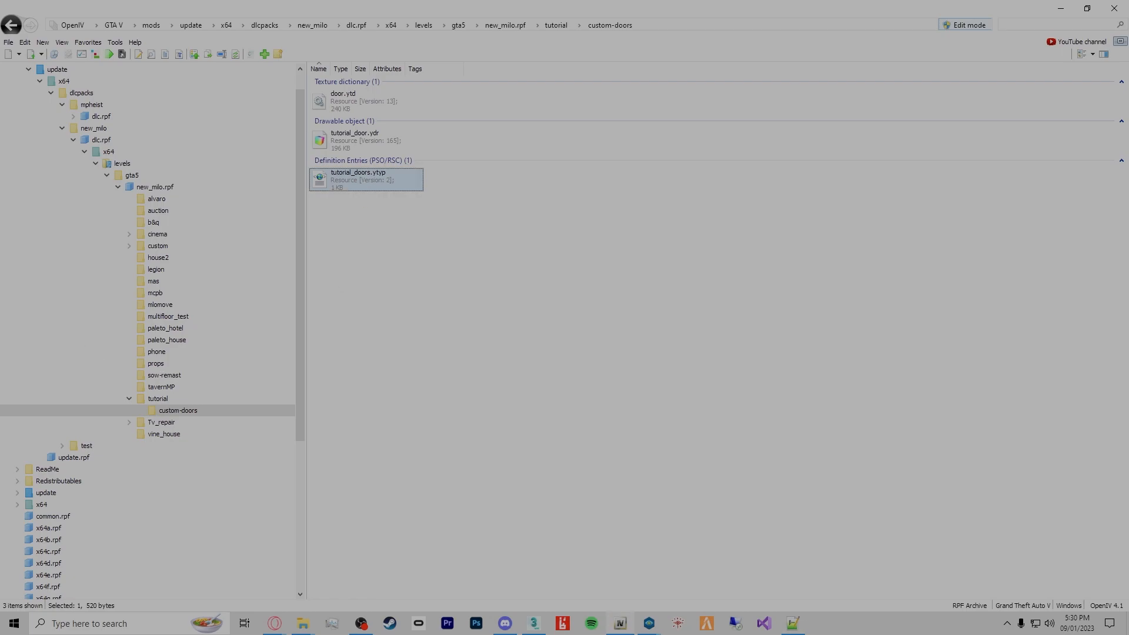
Copy tutorial_door.ydr and tutorial_doors.ytyp from OpenIV into the F:\milos\tutorial\stream folder in File Explorer
click(302, 623)
ctrl+click(369, 144)
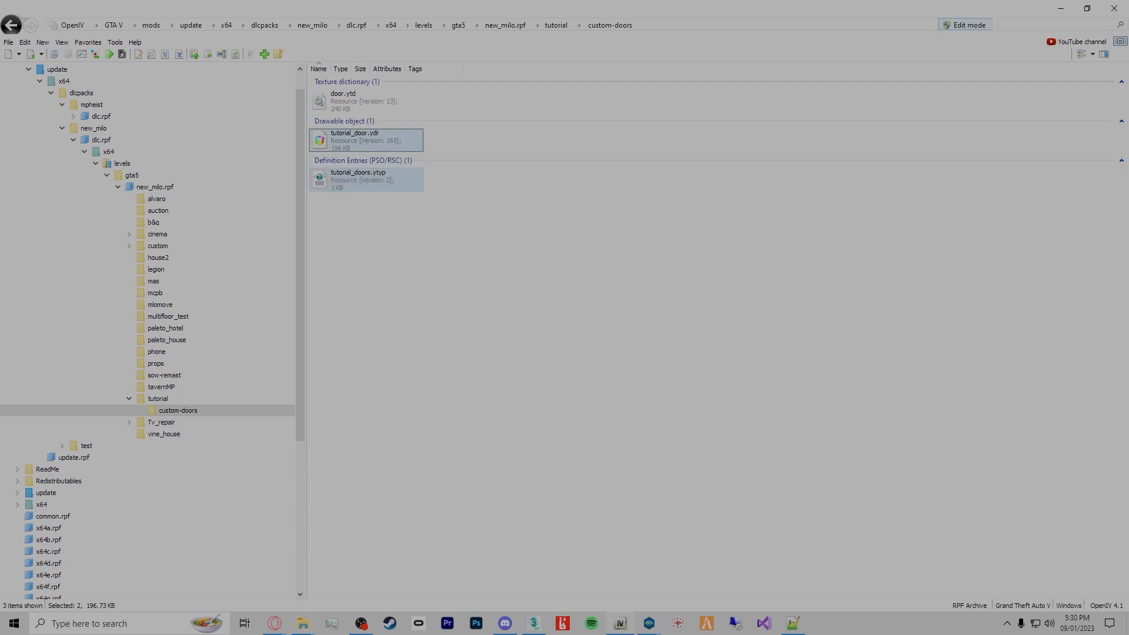
drag(1127, 88, 828, 45)
drag(325, 177, 745, 331)
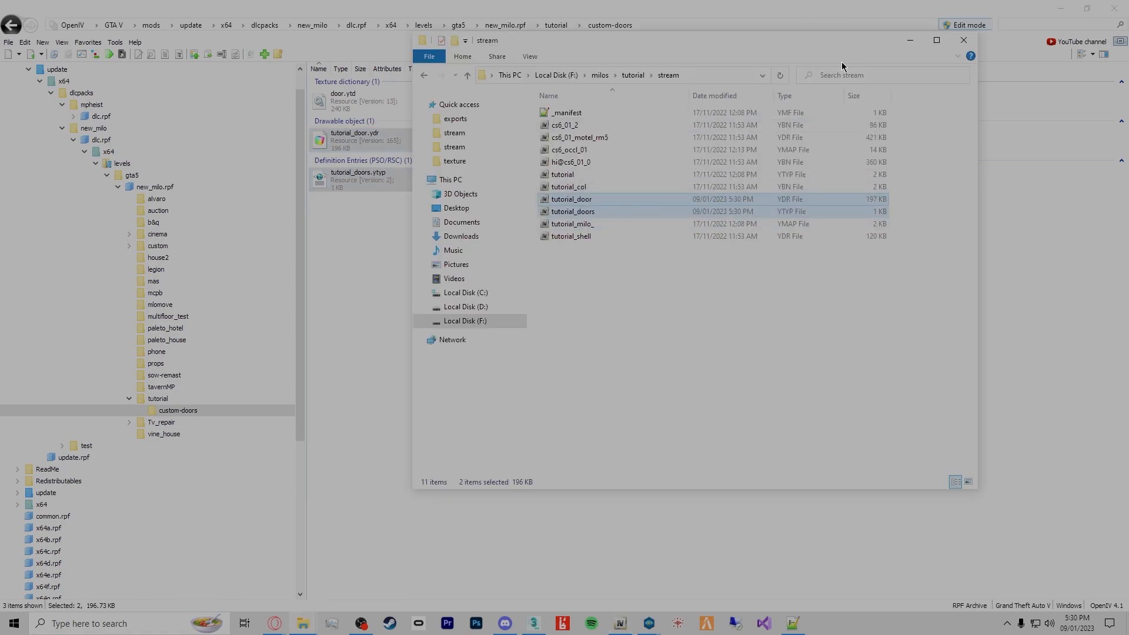
Clear the open windows out of the way, launch CodeWalker, and show its editing toolbar over the world view
drag(856, 43, 1128, 43)
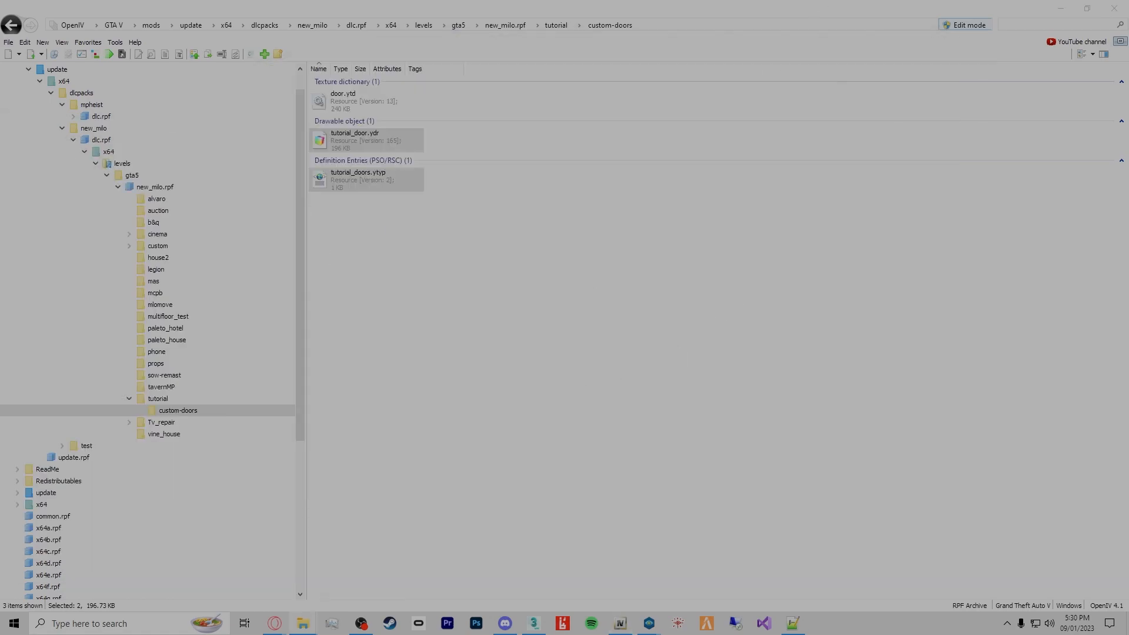
click(1060, 8)
click(678, 623)
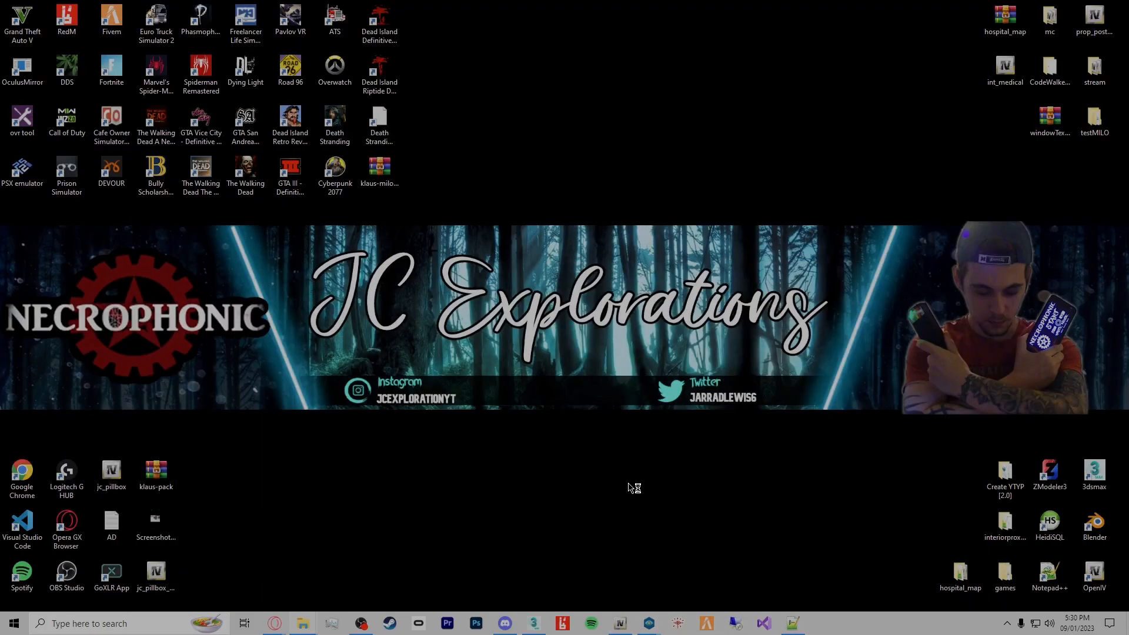
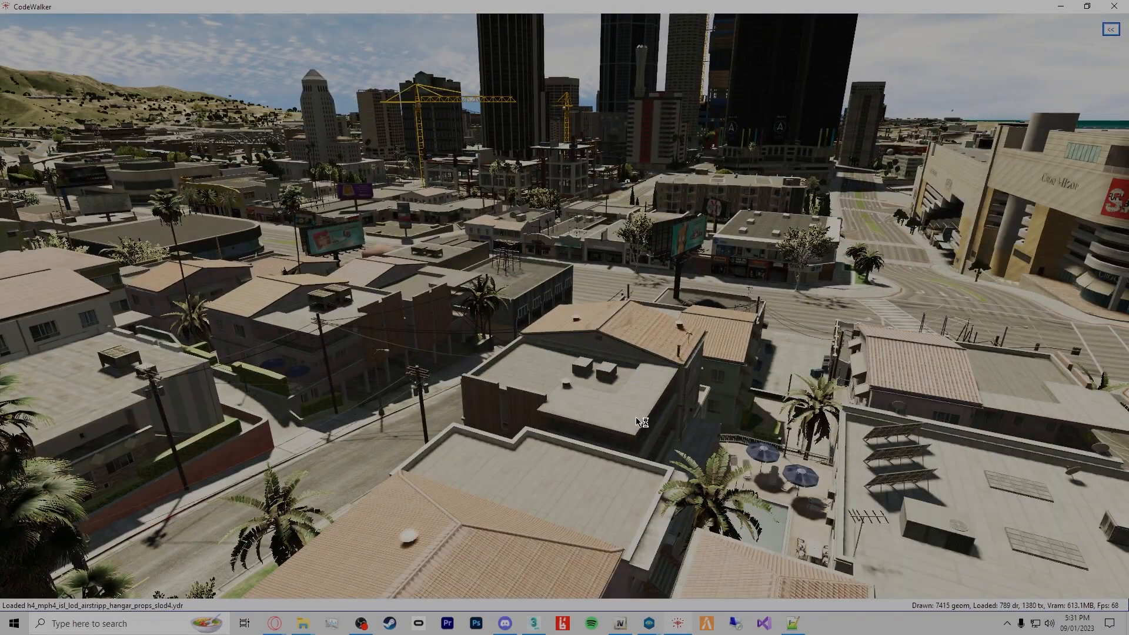
drag(636, 418, 451, 428)
key(w)
key(t)
Load tutorial_milo_.ymap and tutorial.ytyp from F:\milos\tutorial\stream into a new CodeWalker project
click(43, 30)
click(59, 56)
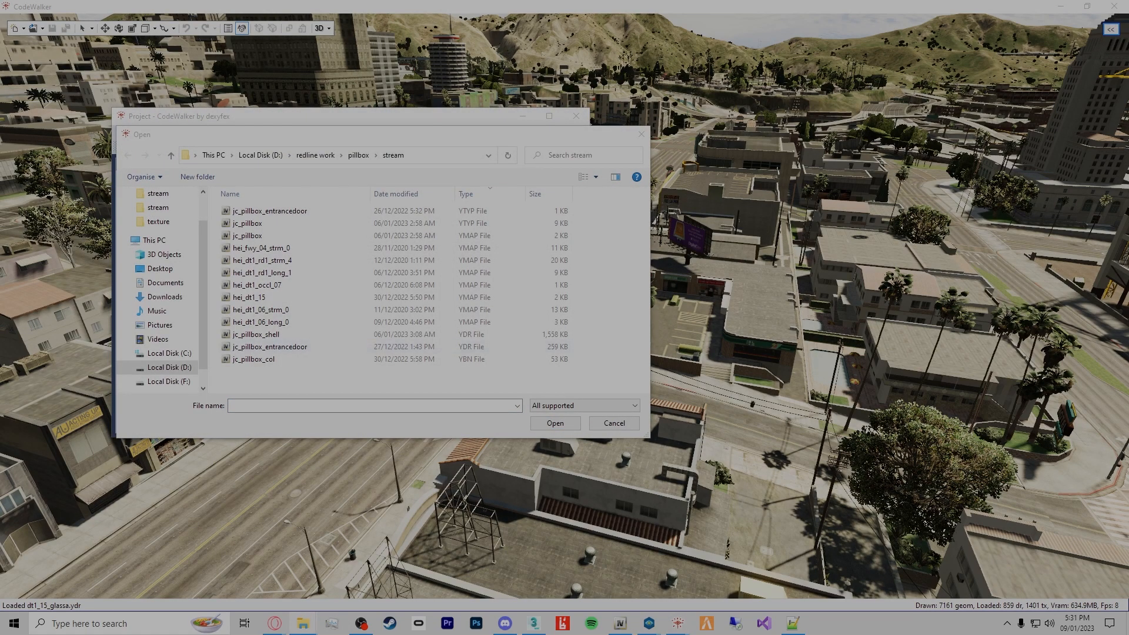
click(423, 158)
text(F:\milos\tutorial\stream)
key(Return)
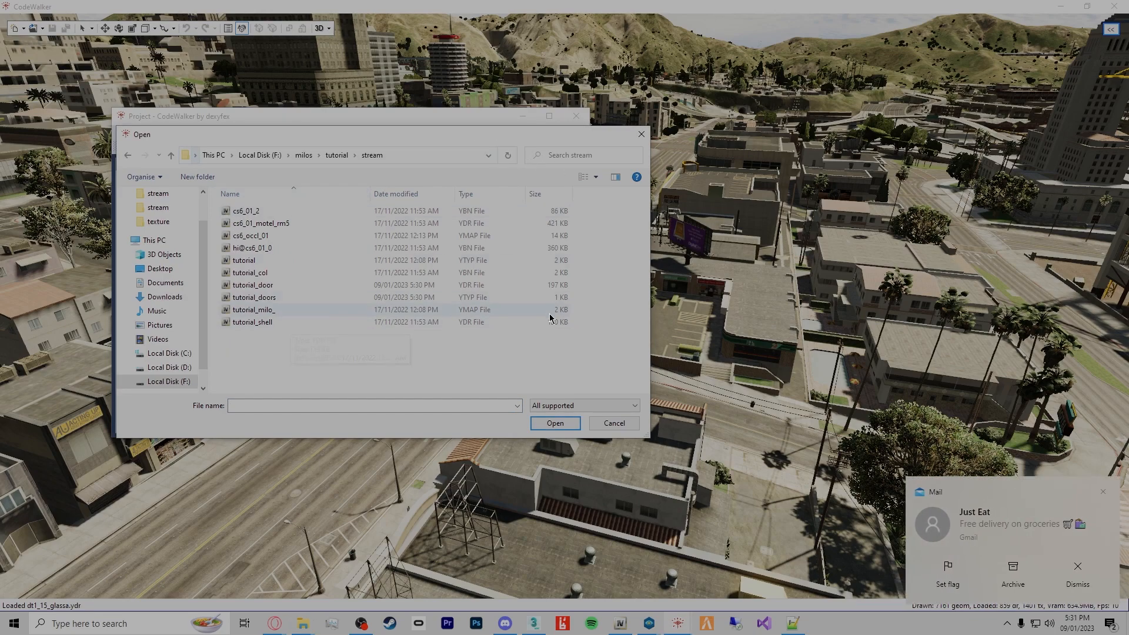
click(1103, 492)
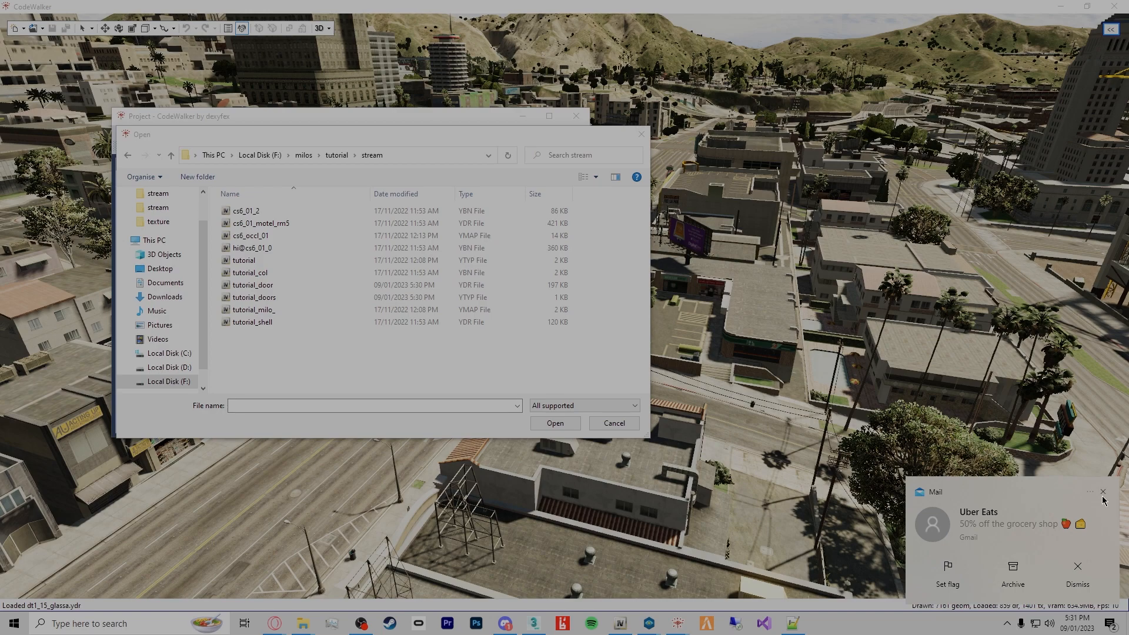
click(1103, 493)
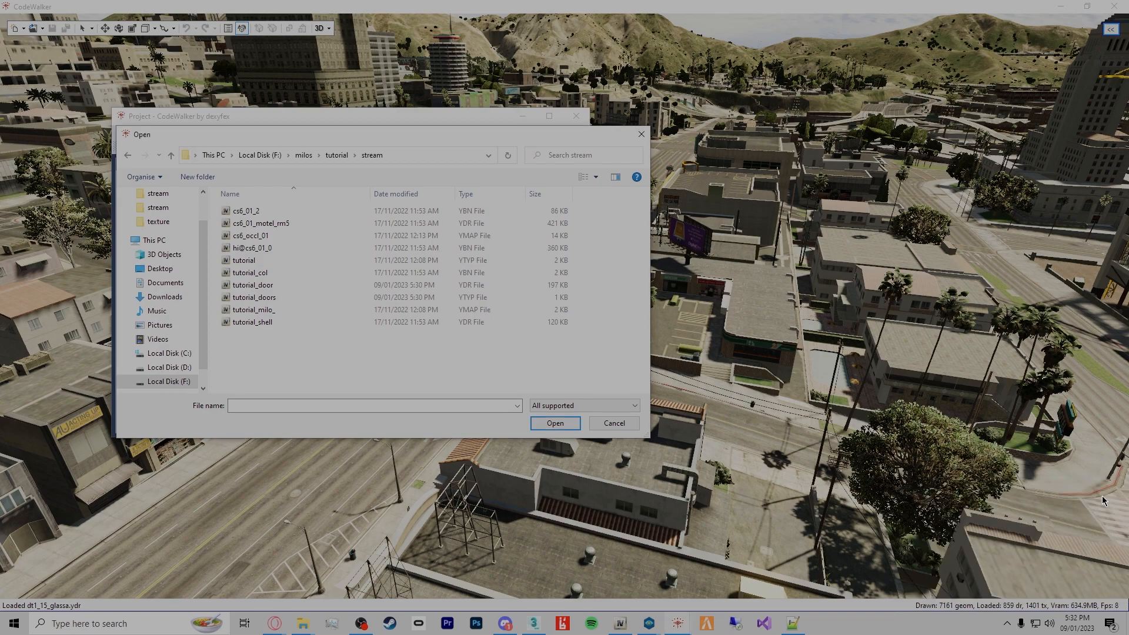
click(275, 310)
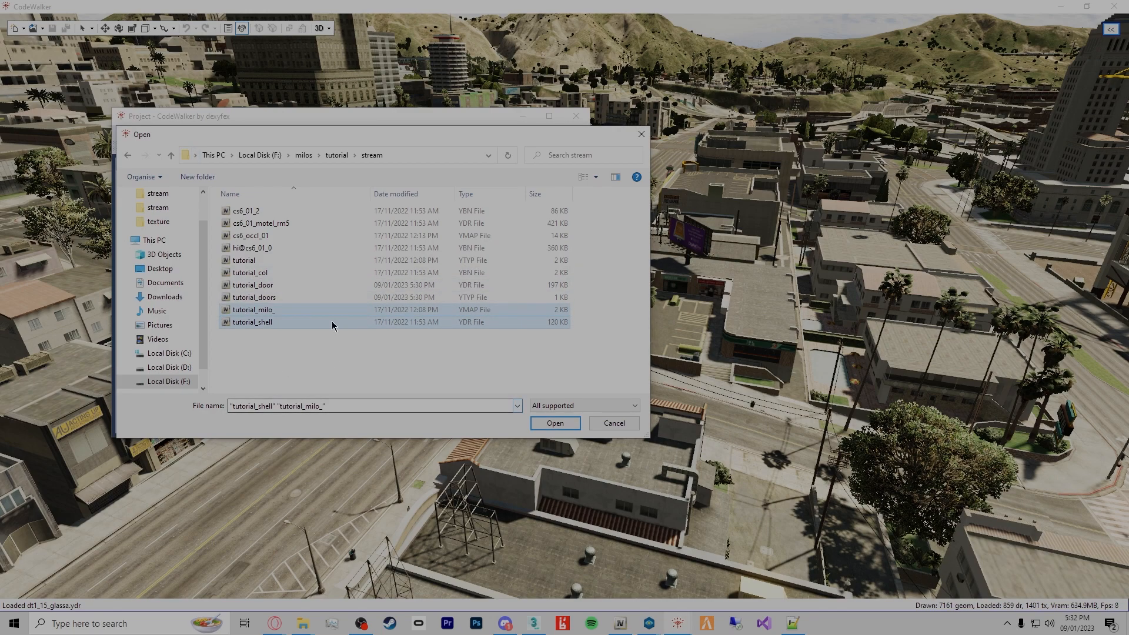
click(297, 313)
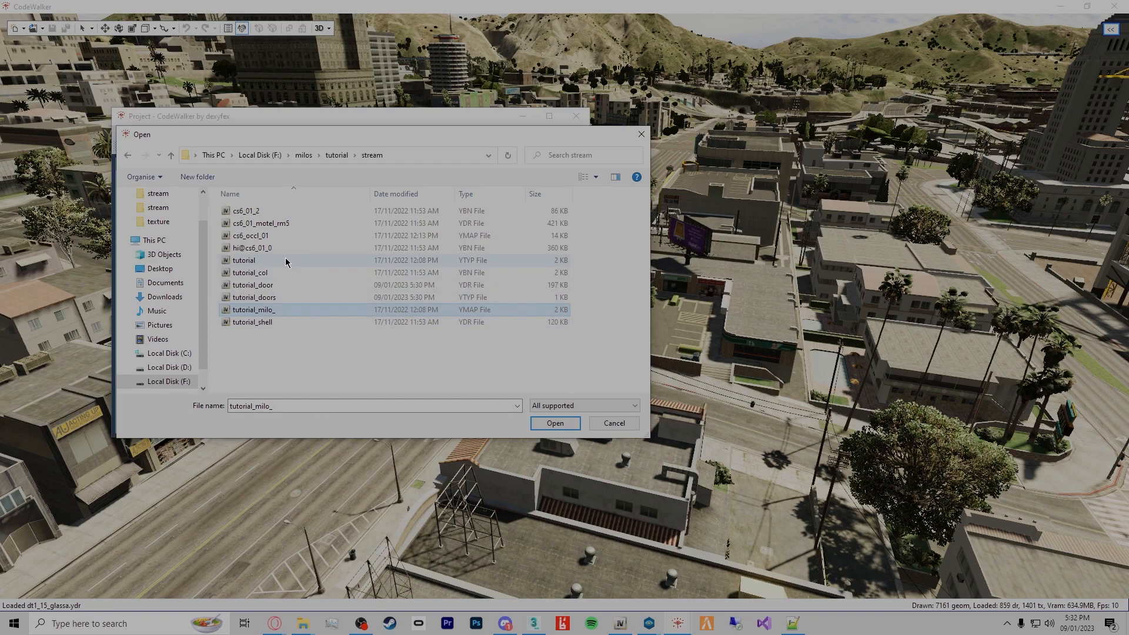
key(Return)
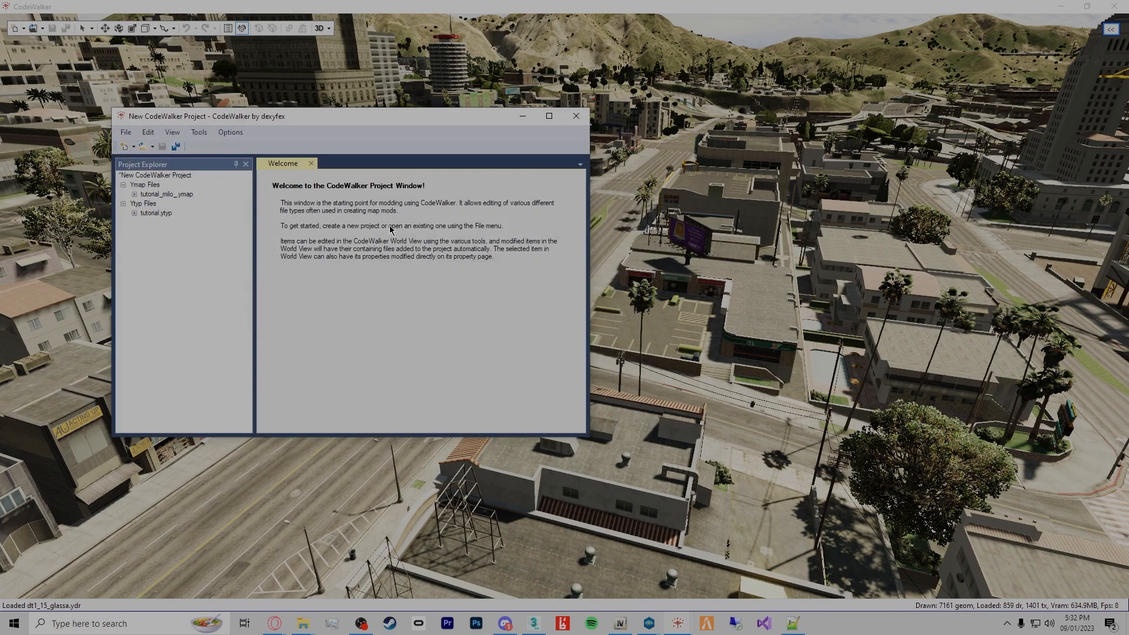
Go to the interior entity of tutorial_milo_.ymap in the world and find the motel room's doorway
click(134, 195)
double_click(180, 215)
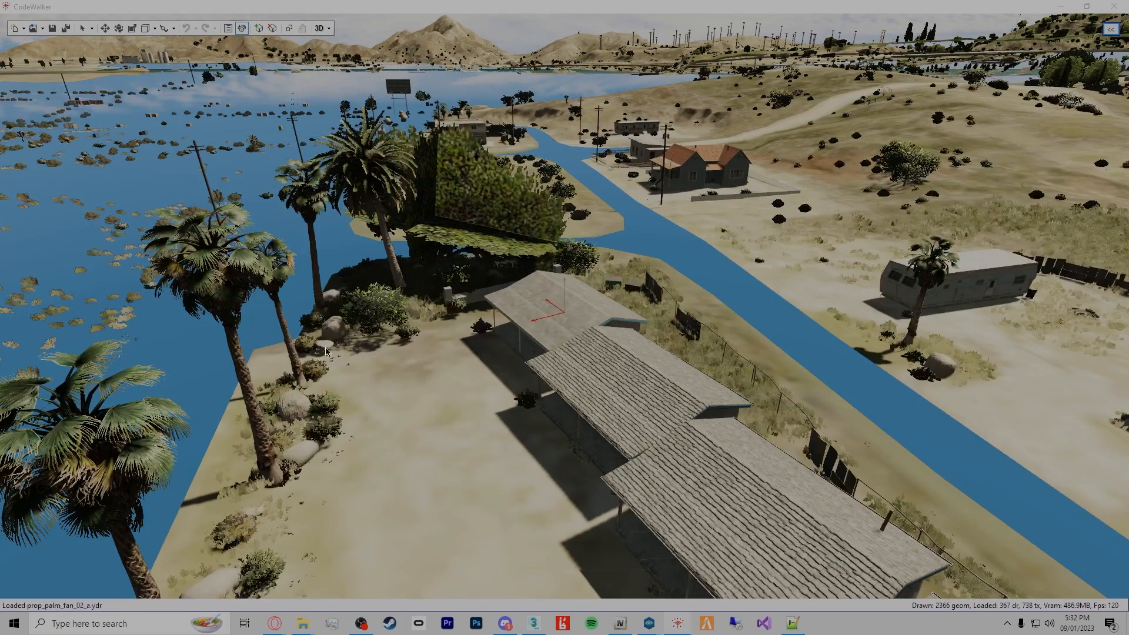
drag(476, 377, 593, 356)
scroll(593, 356, up, 12)
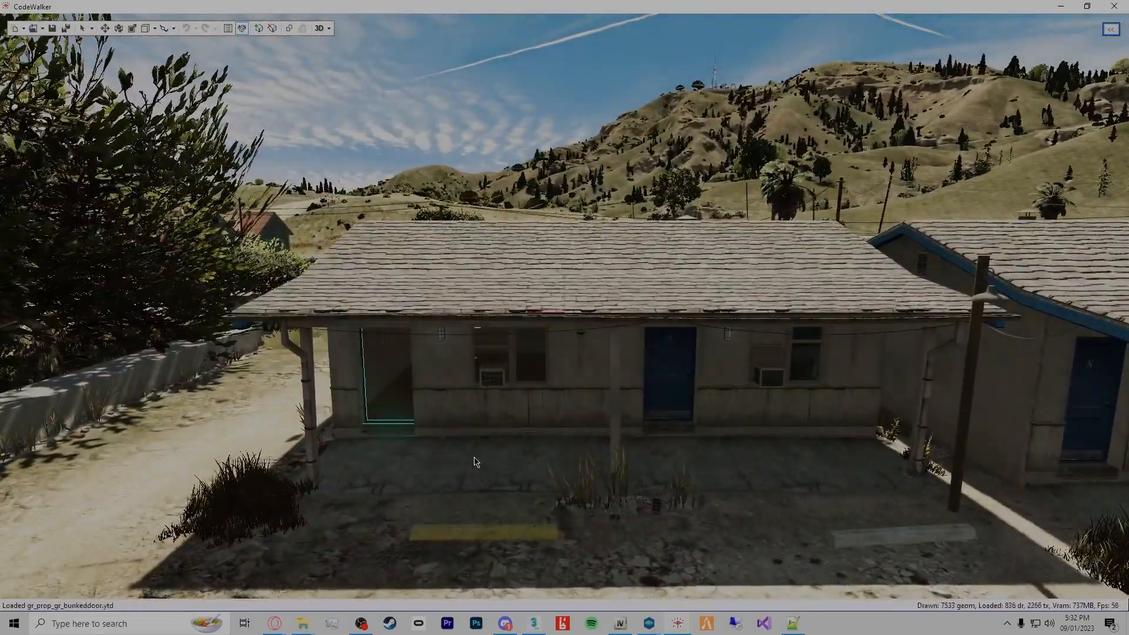
scroll(474, 458, up, 10)
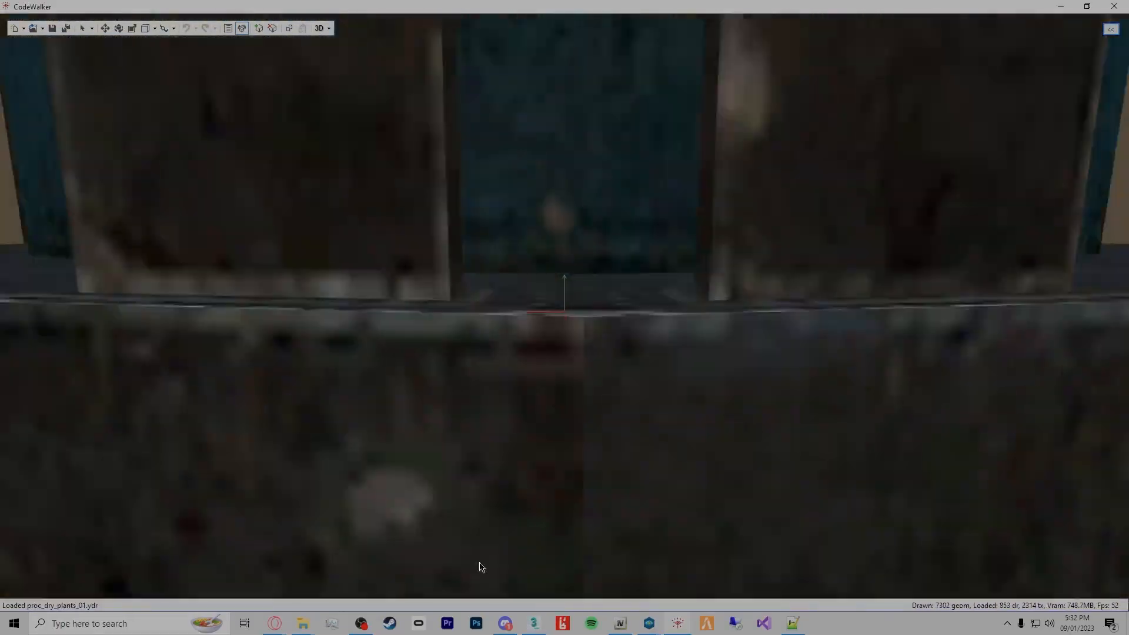
drag(480, 563, 600, 368)
key(s)
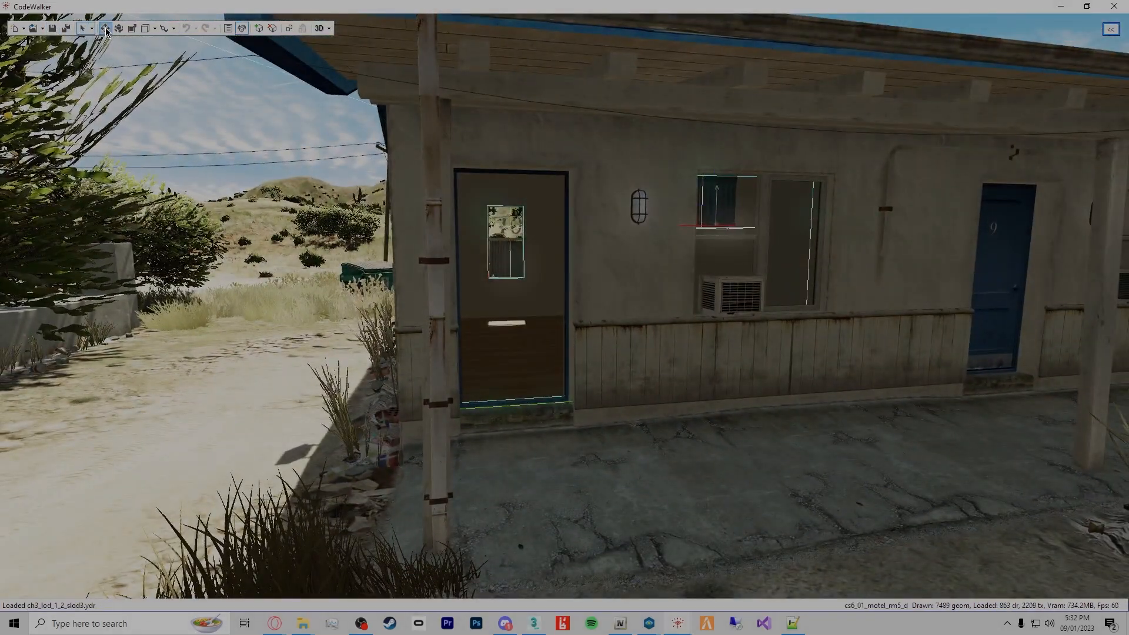
Select the motel detail entity cs6_01_motel_rm5_d and move it below the ground, to a height of about 25.64
drag(635, 308, 555, 317)
key(s)
key(d)
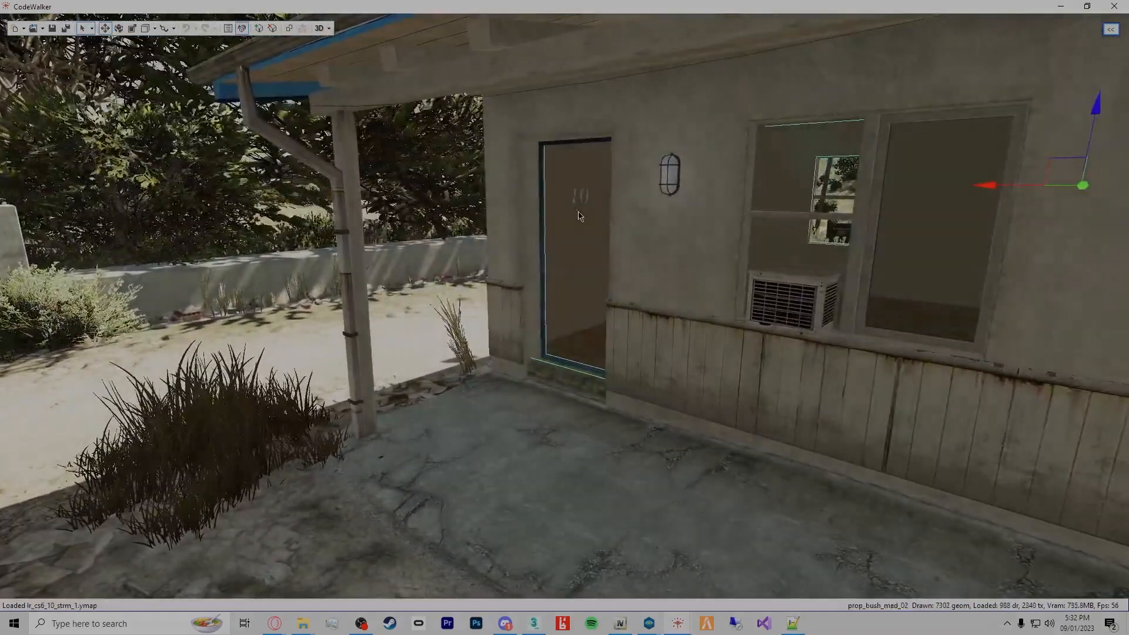
drag(563, 385, 606, 389)
key(s)
key(s)
right_click(602, 349)
right_click(645, 352)
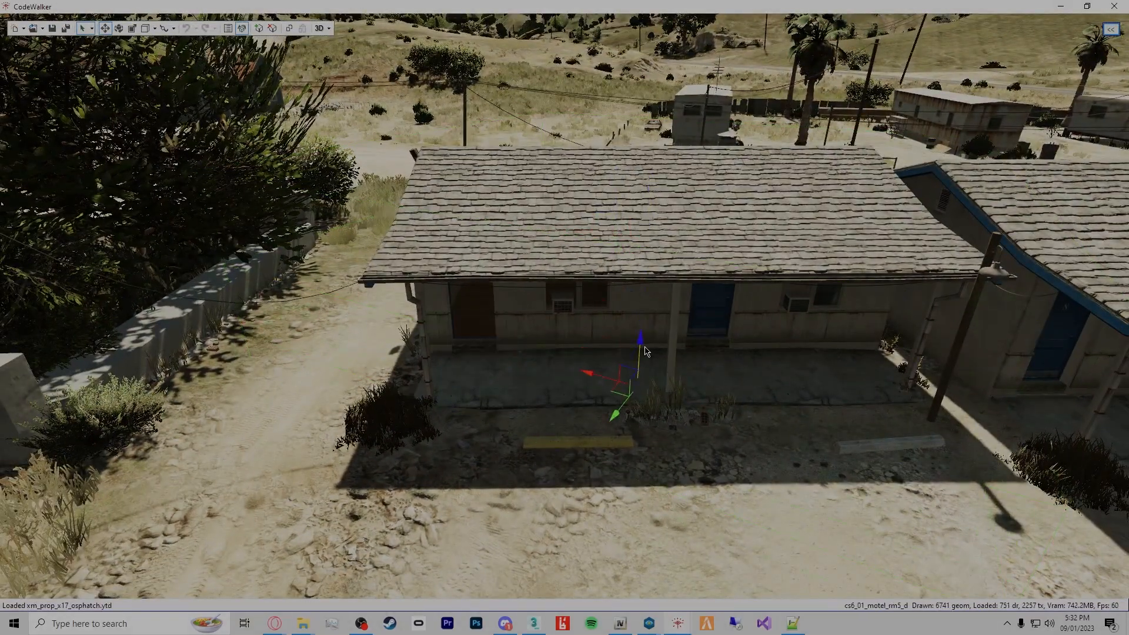
mouse_move(650, 364)
mouse_down()
mouse_move(676, 49)
mouse_move(671, 107)
mouse_move(671, 72)
mouse_move(675, 88)
mouse_move(650, 93)
mouse_move(600, 509)
mouse_move(544, 466)
mouse_move(517, 482)
mouse_move(540, 488)
mouse_move(521, 421)
mouse_move(517, 464)
mouse_move(382, 591)
mouse_up()
key(w)
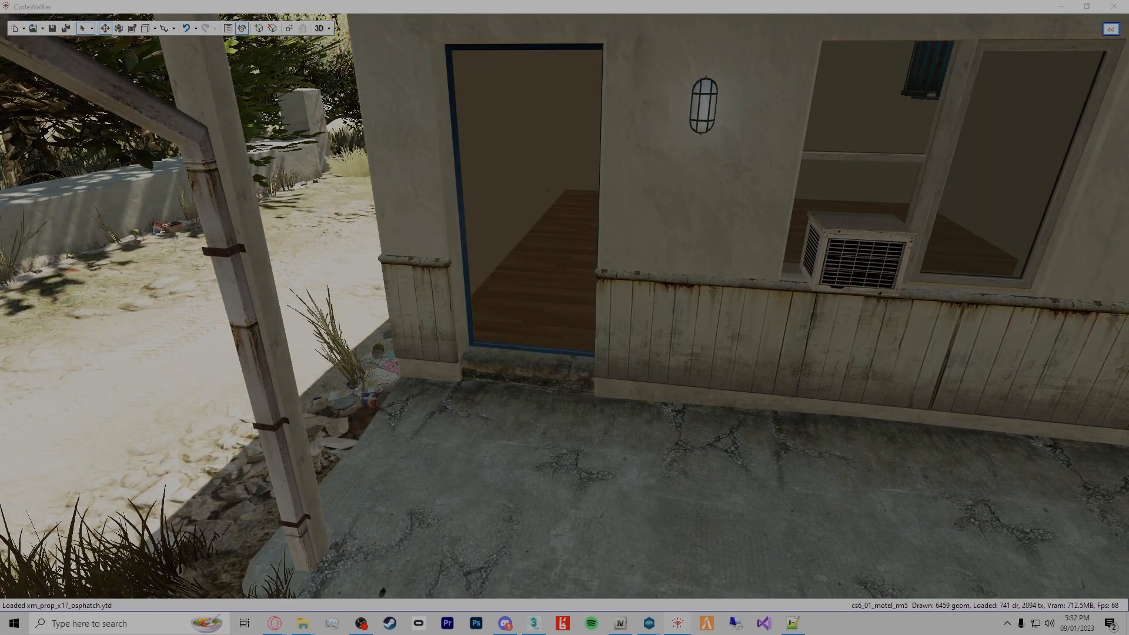
Recalculate the extents and all flags of lr_cs6_01_strm_0.ymap
drag(0, 363, 355, 152)
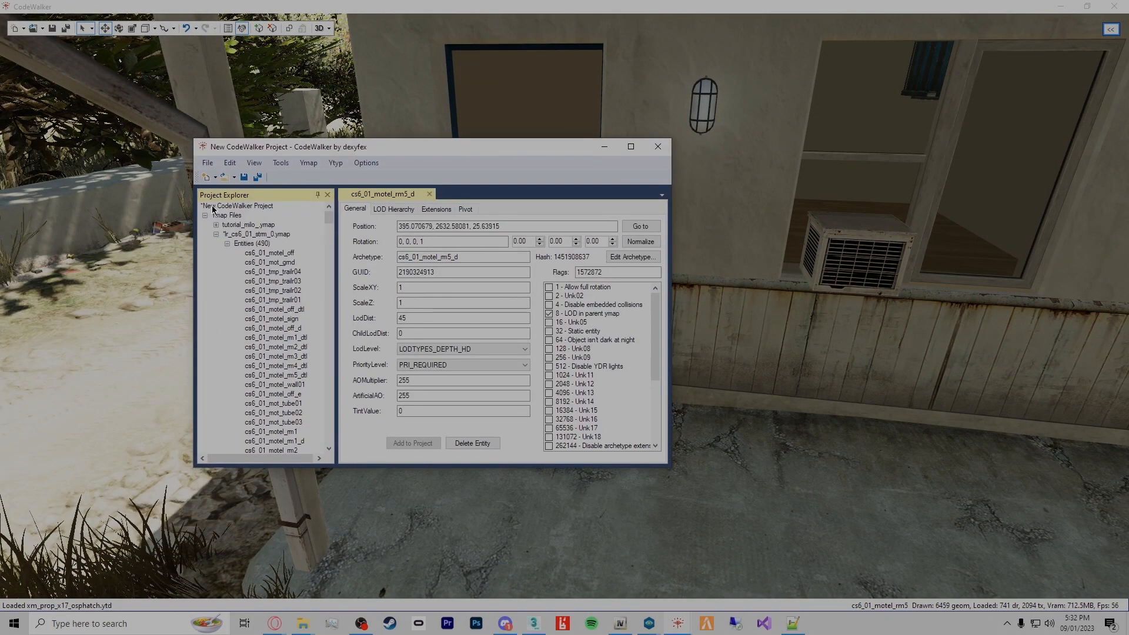
click(216, 235)
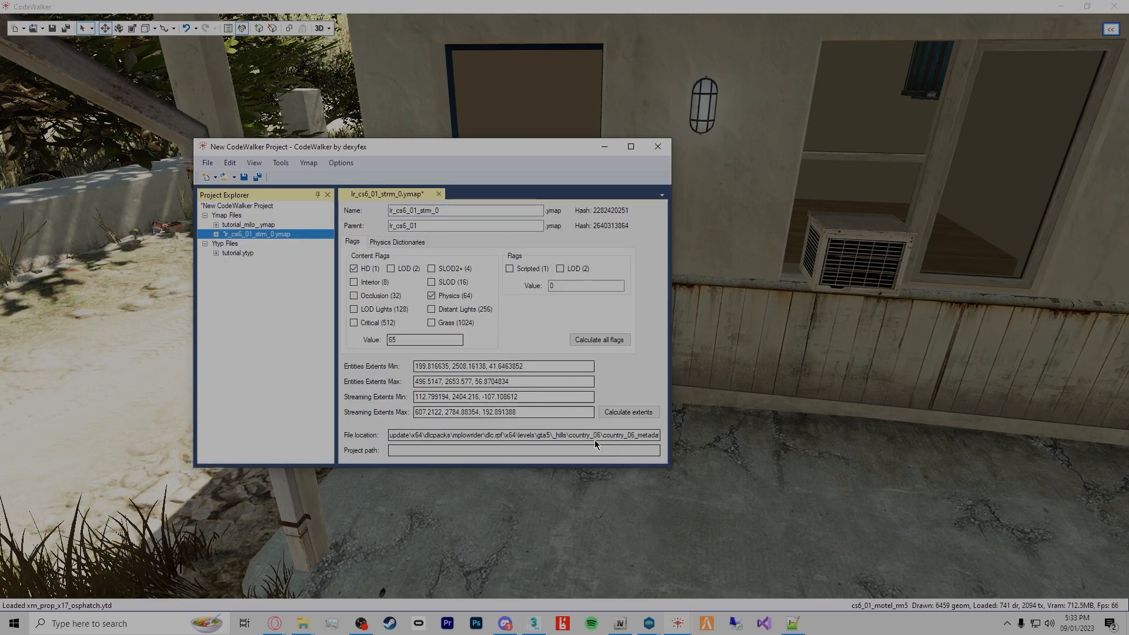
click(620, 414)
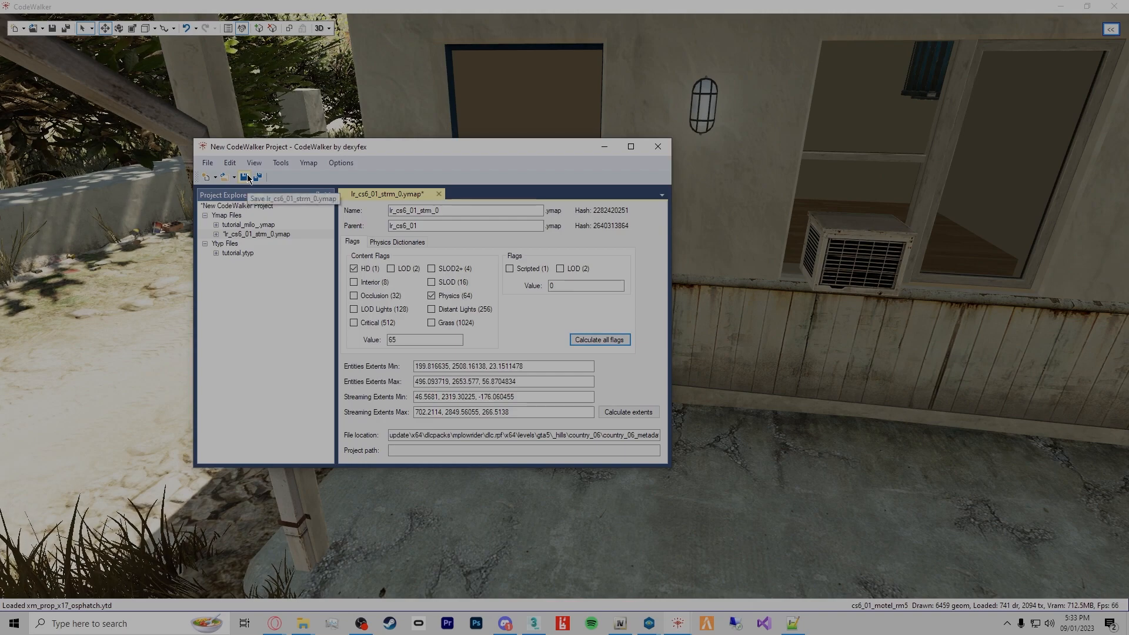
Save lr_cs6_01_strm_0.ymap under its own name in F:\milos\tutorial\stream and remove it from the project
click(209, 164)
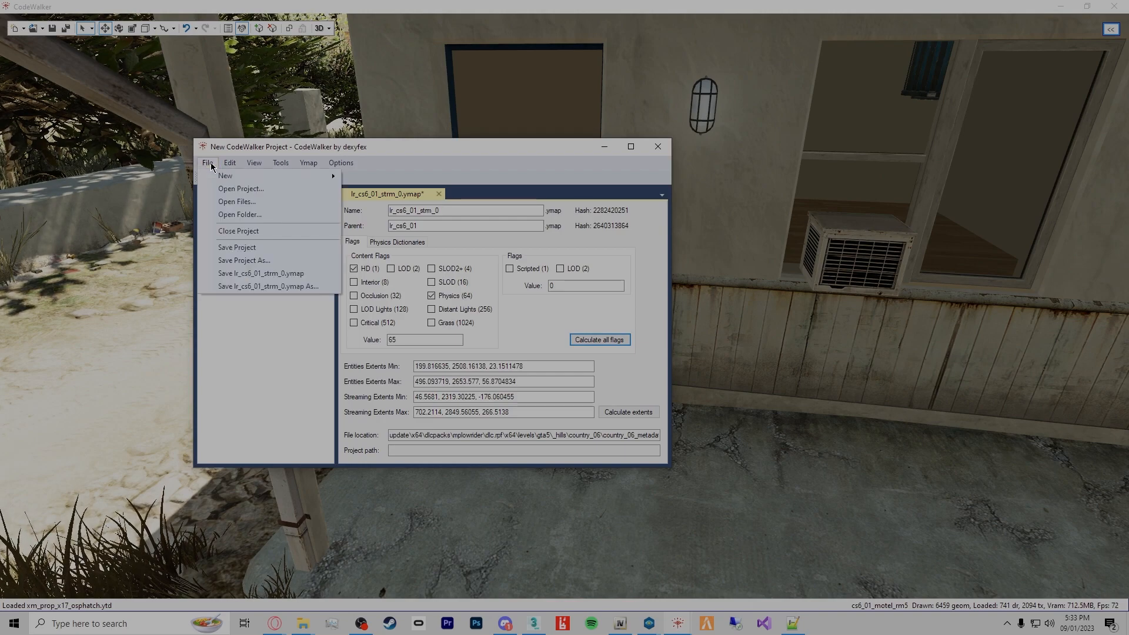
click(262, 288)
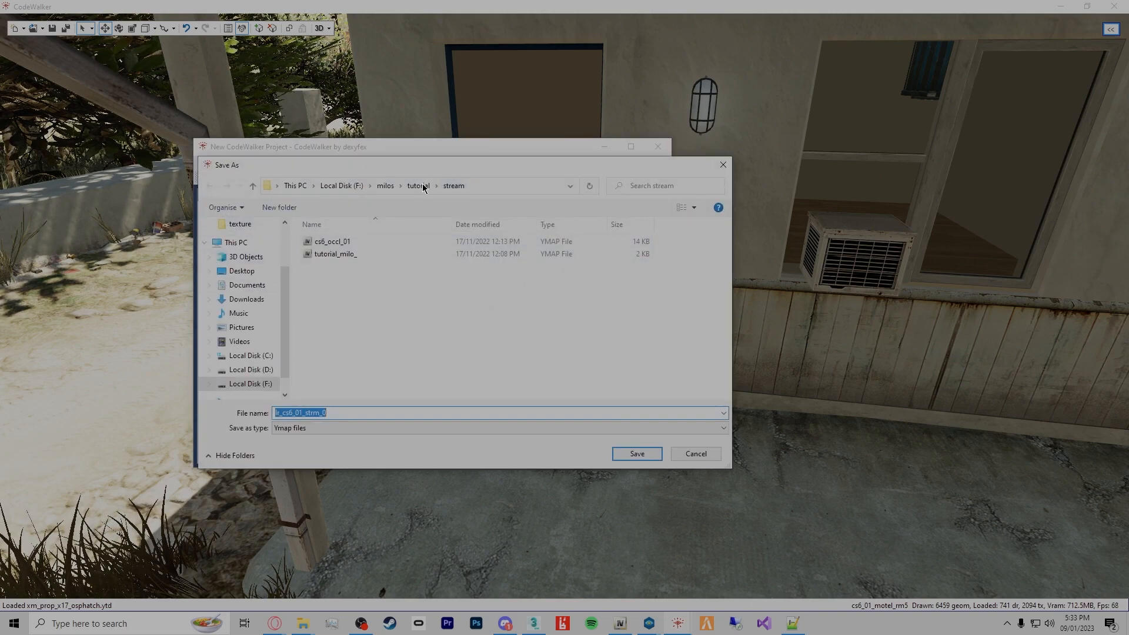
click(638, 453)
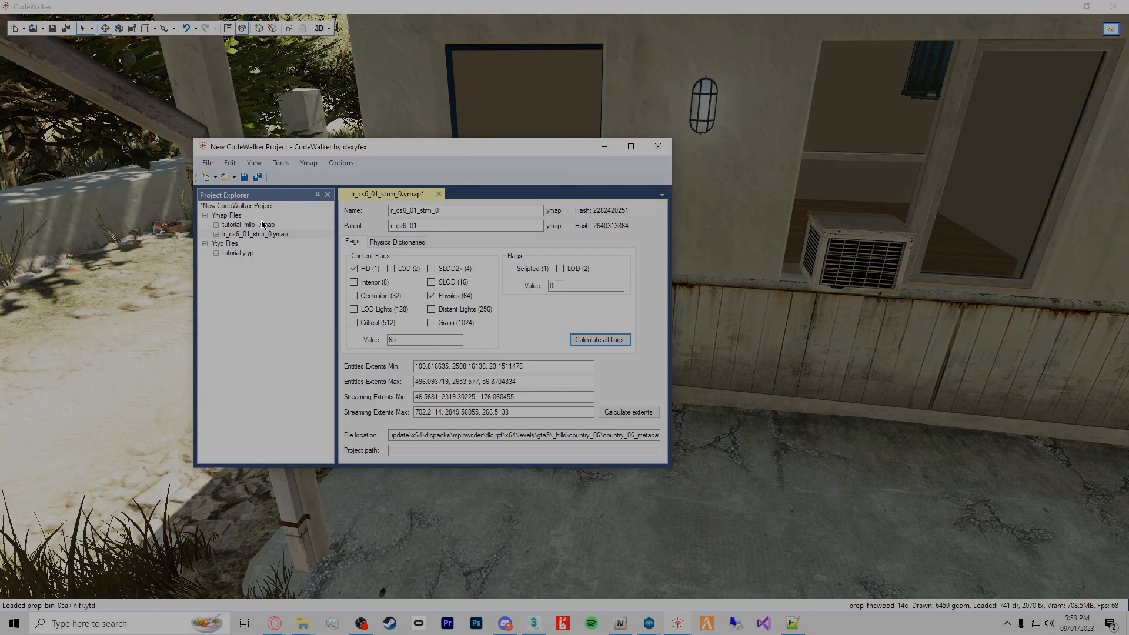
click(310, 164)
click(359, 247)
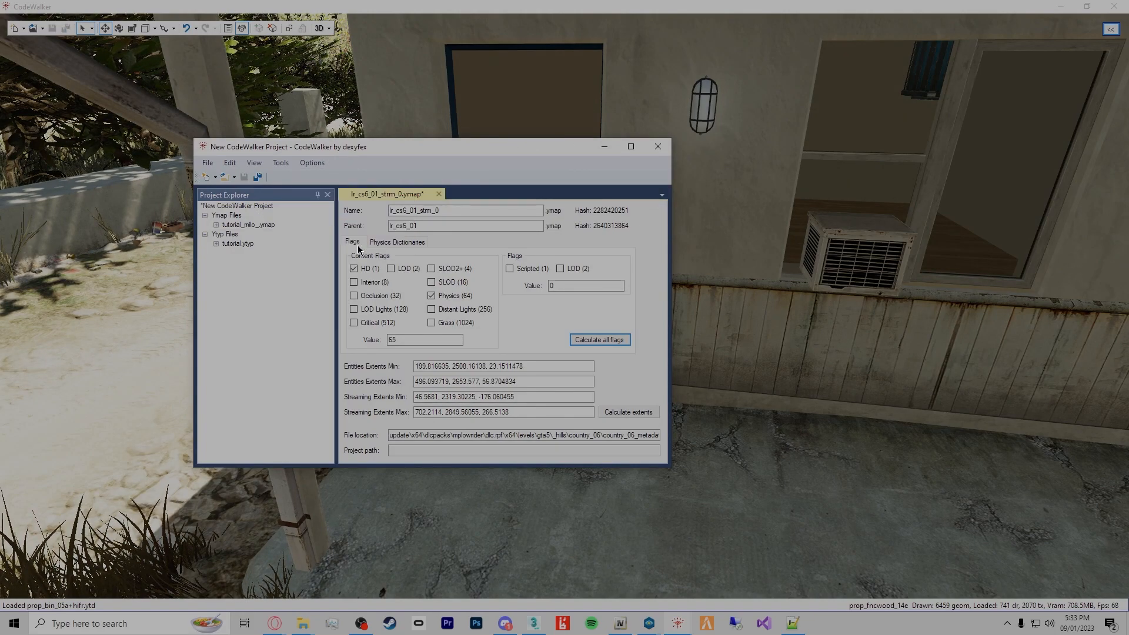
Expand tutorial.ytyp in the project and select the motel's MLO interior in the world to display its room and portal outlines
drag(554, 151, 0, 153)
drag(597, 348, 546, 428)
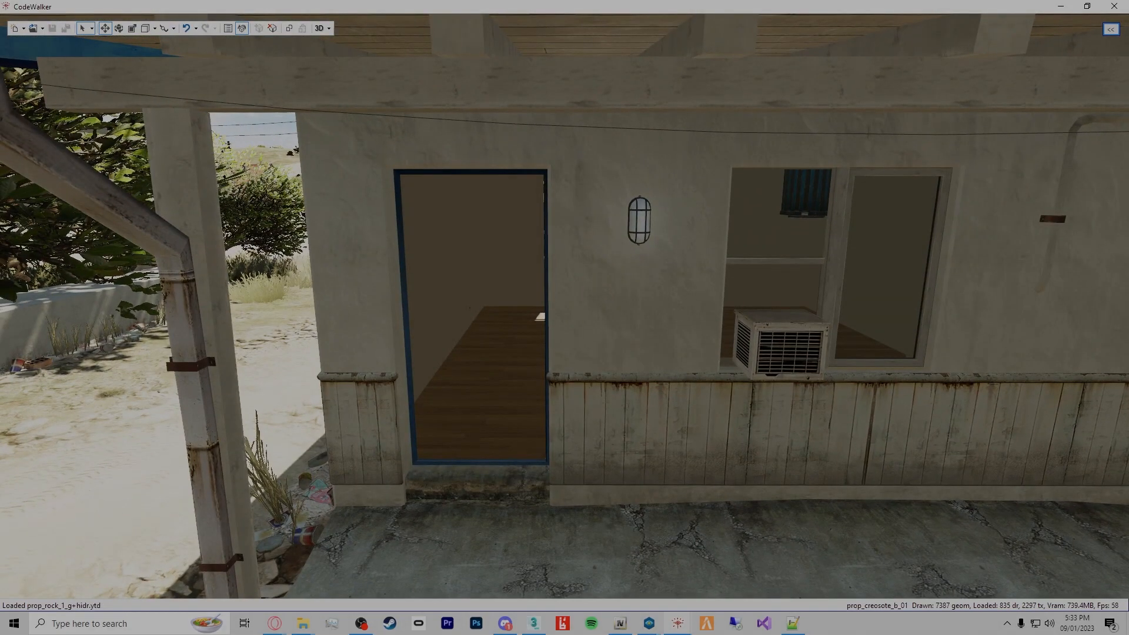
drag(1128, 237, 335, 48)
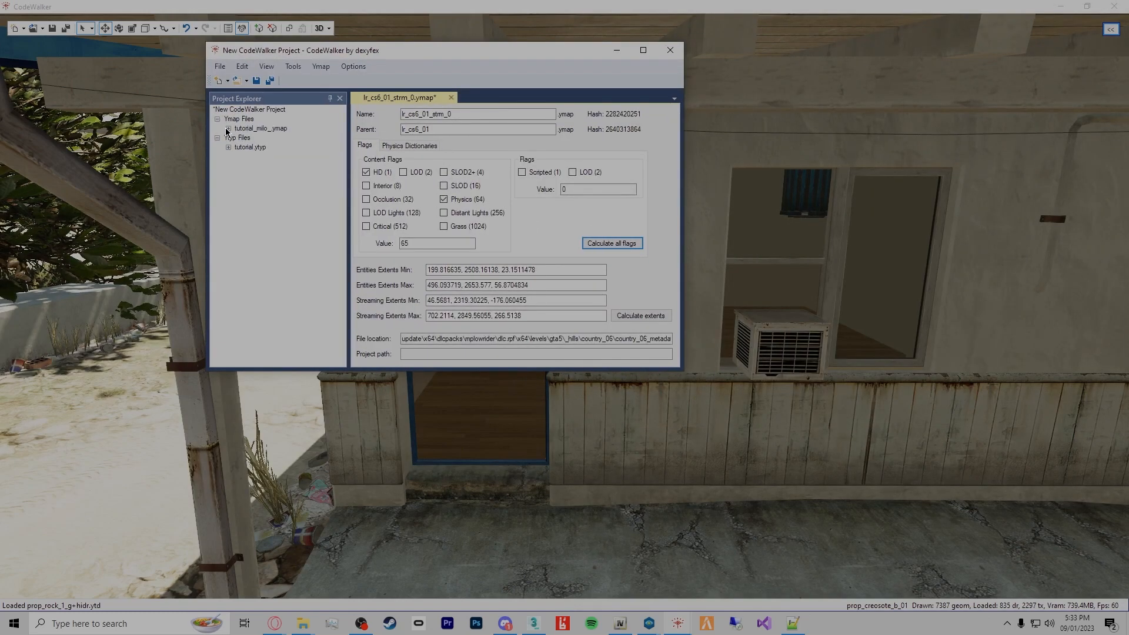
click(228, 147)
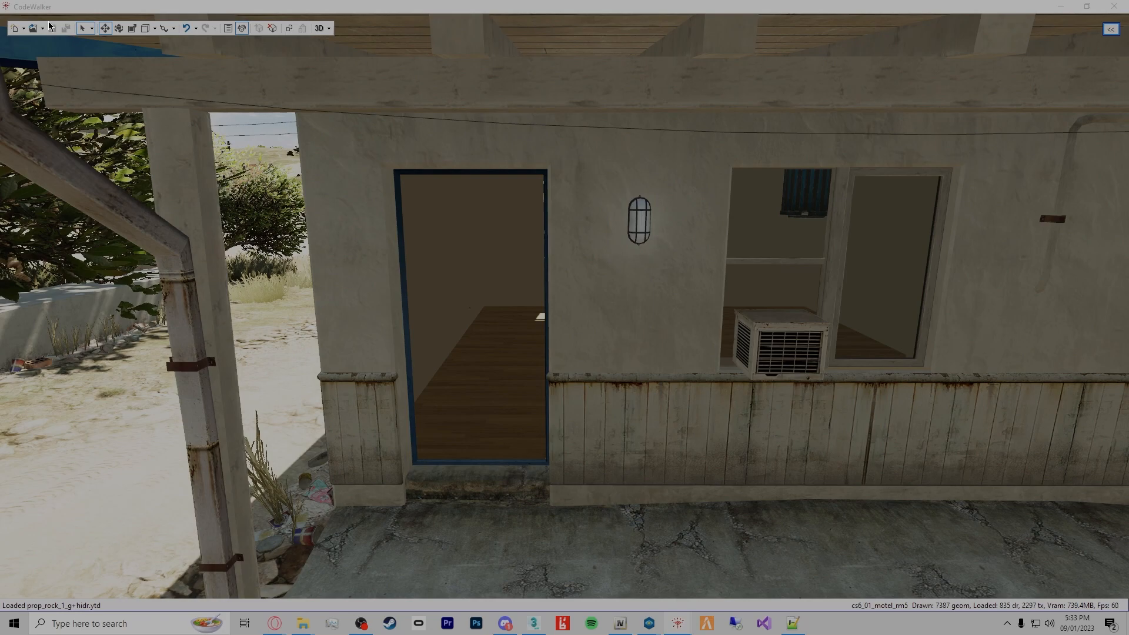
click(92, 28)
click(136, 212)
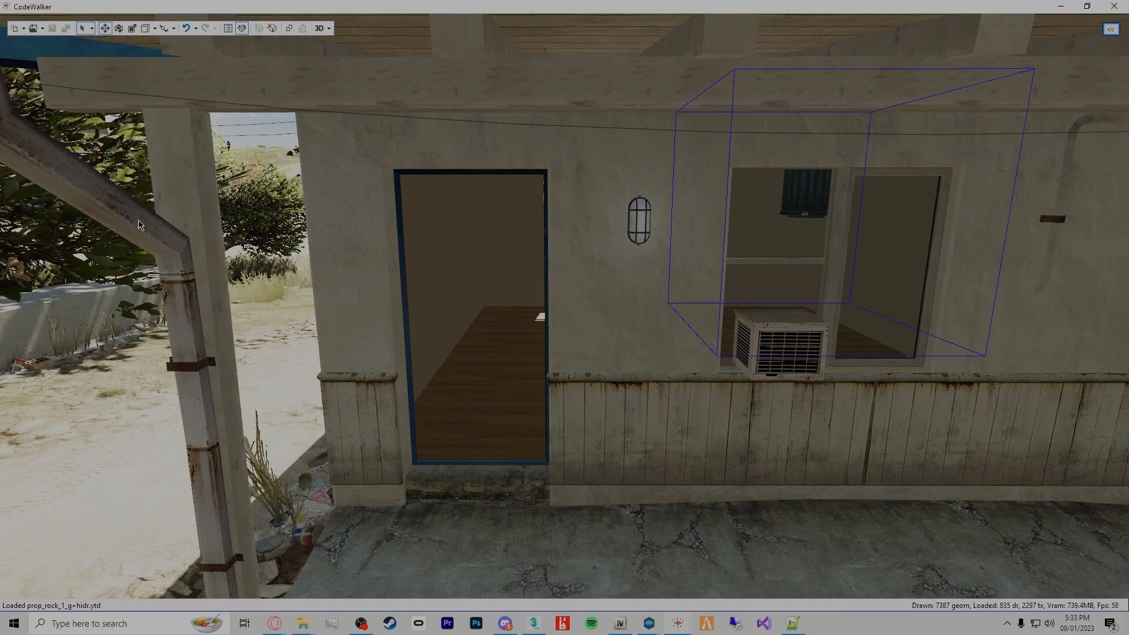
click(545, 430)
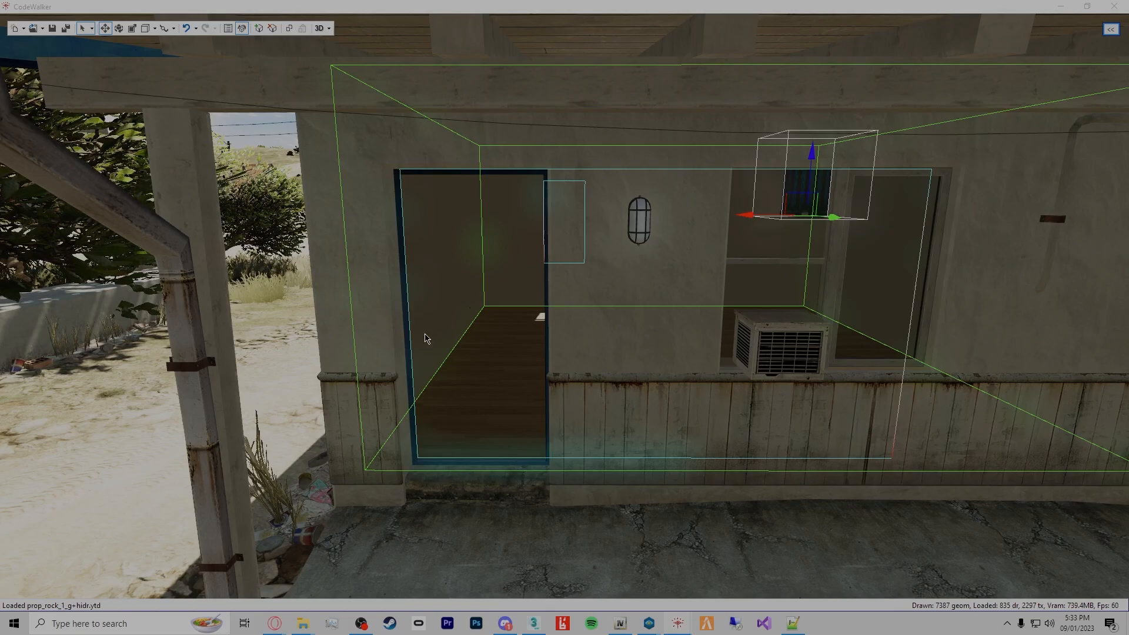
Examine the interior's portal outlines around the motel doorway and window, and check the properties of portal 0: 1 to 0
key(w)
mouse_move(651, 325)
mouse_down()
mouse_move(690, 337)
mouse_move(633, 324)
mouse_move(673, 311)
mouse_move(1054, 316)
mouse_move(943, 318)
mouse_move(1014, 310)
mouse_move(978, 270)
mouse_move(912, 284)
mouse_move(1043, 280)
mouse_move(1002, 319)
mouse_move(634, 324)
mouse_move(661, 323)
mouse_move(645, 289)
mouse_move(663, 268)
mouse_move(673, 386)
mouse_move(895, 319)
mouse_move(1066, 245)
mouse_move(1088, 200)
mouse_move(1048, 232)
mouse_move(1001, 320)
mouse_move(1033, 317)
mouse_move(936, 314)
mouse_move(647, 355)
mouse_move(819, 306)
mouse_move(769, 297)
mouse_move(673, 325)
mouse_move(659, 293)
mouse_move(645, 302)
mouse_move(689, 316)
mouse_move(807, 312)
mouse_move(669, 349)
mouse_move(633, 328)
mouse_move(673, 326)
mouse_move(661, 337)
mouse_move(668, 371)
mouse_move(667, 277)
mouse_move(665, 325)
mouse_up()
key(d)
key(a)
key(s)
key(a)
key(d)
key(w)
key(s)
key(s)
key(w)
key(s)
key(s)
key(w)
key(w)
key(s)
key(s)
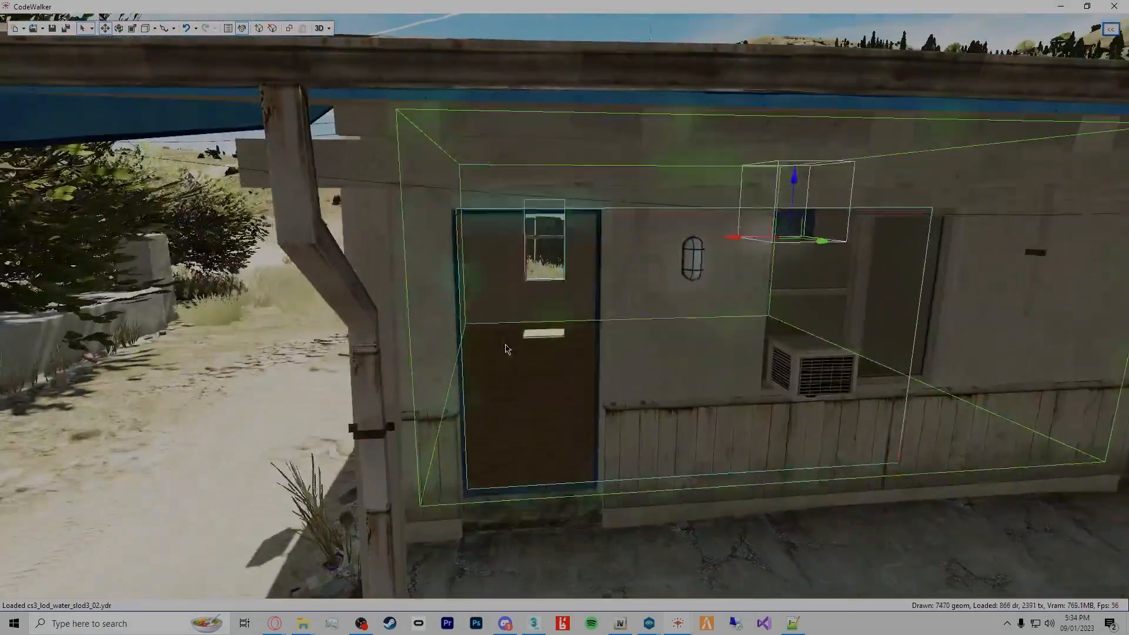
drag(0, 188, 637, 136)
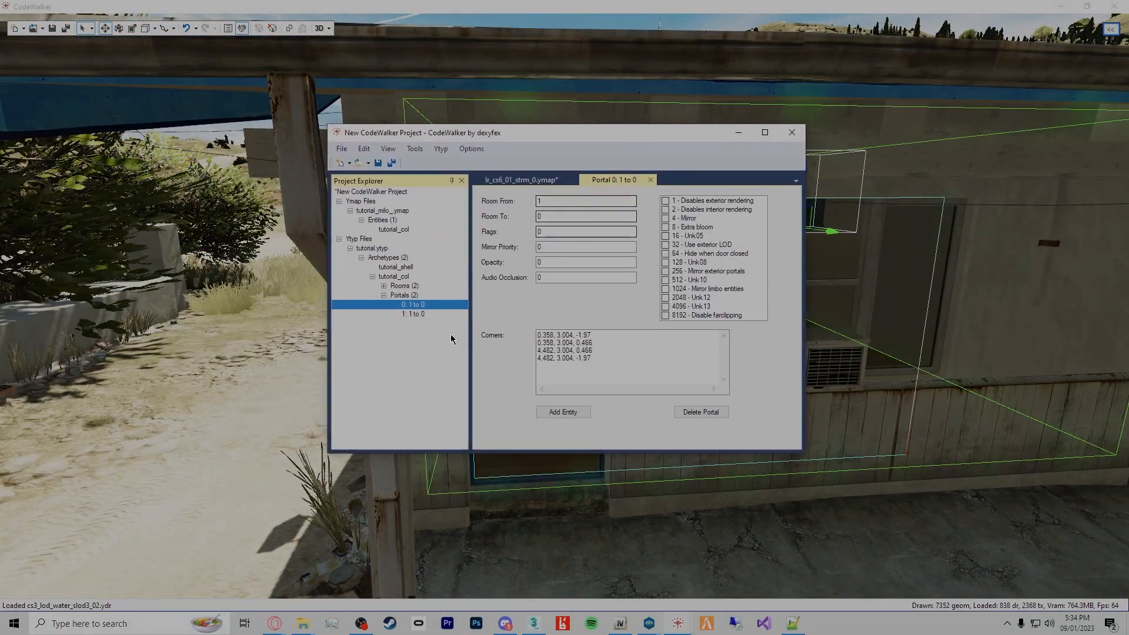
click(604, 361)
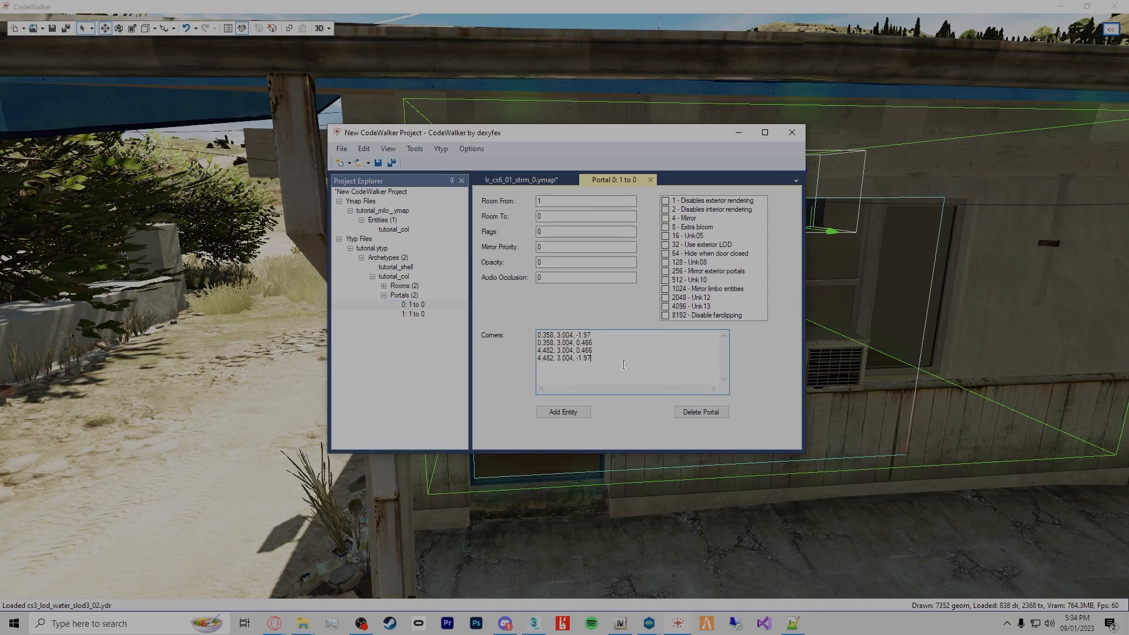
key(Return)
text(1)
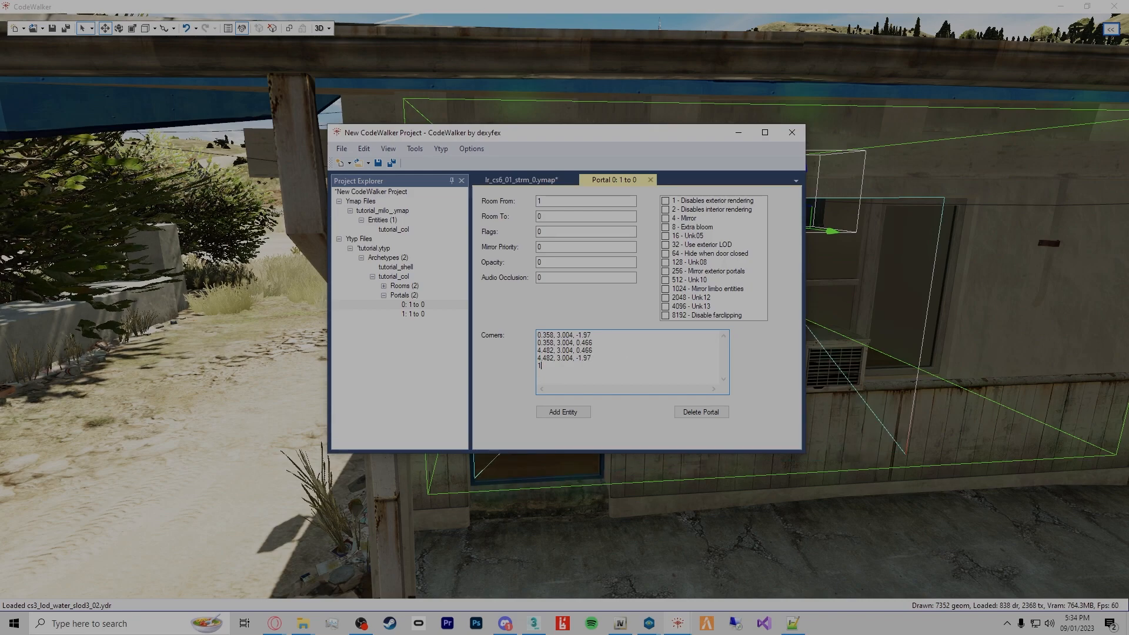
key(BackSpace)
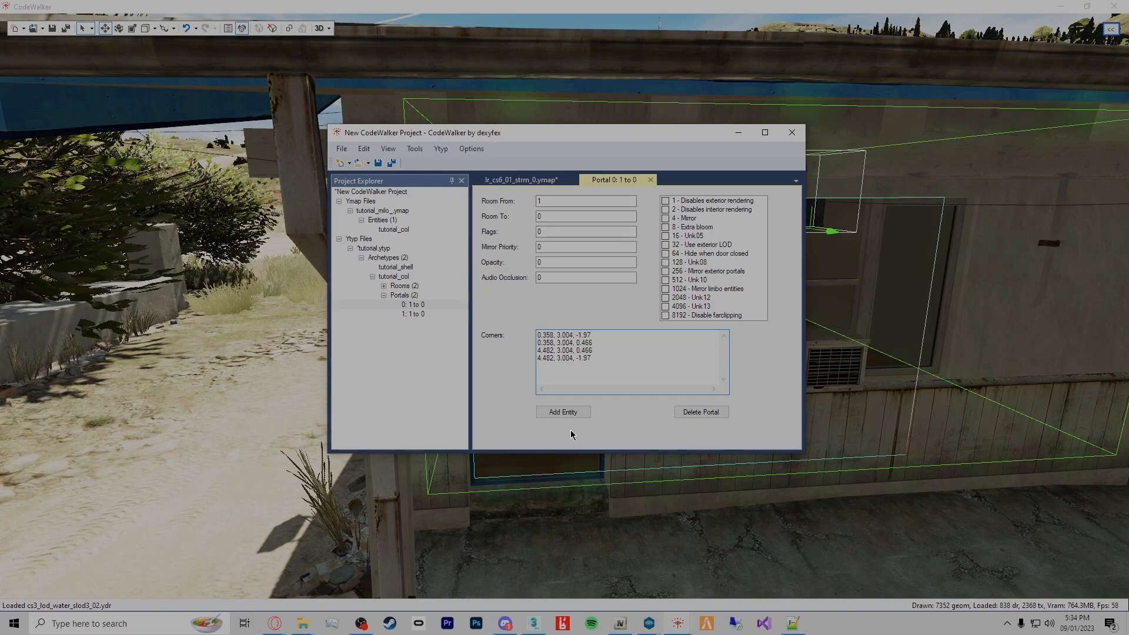
Add a new entity to portal 0: 1 to 0 of the tutorial_col archetype
click(556, 413)
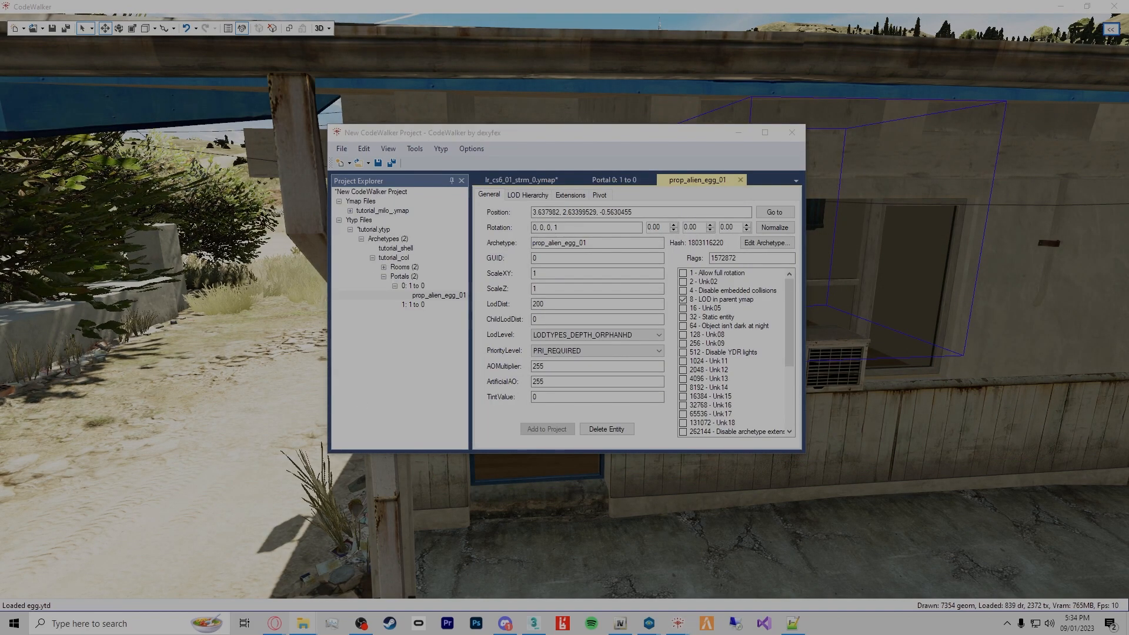
Set the new portal entity's archetype to tutorial_door and view the door at the motel in the world
drag(590, 247, 491, 247)
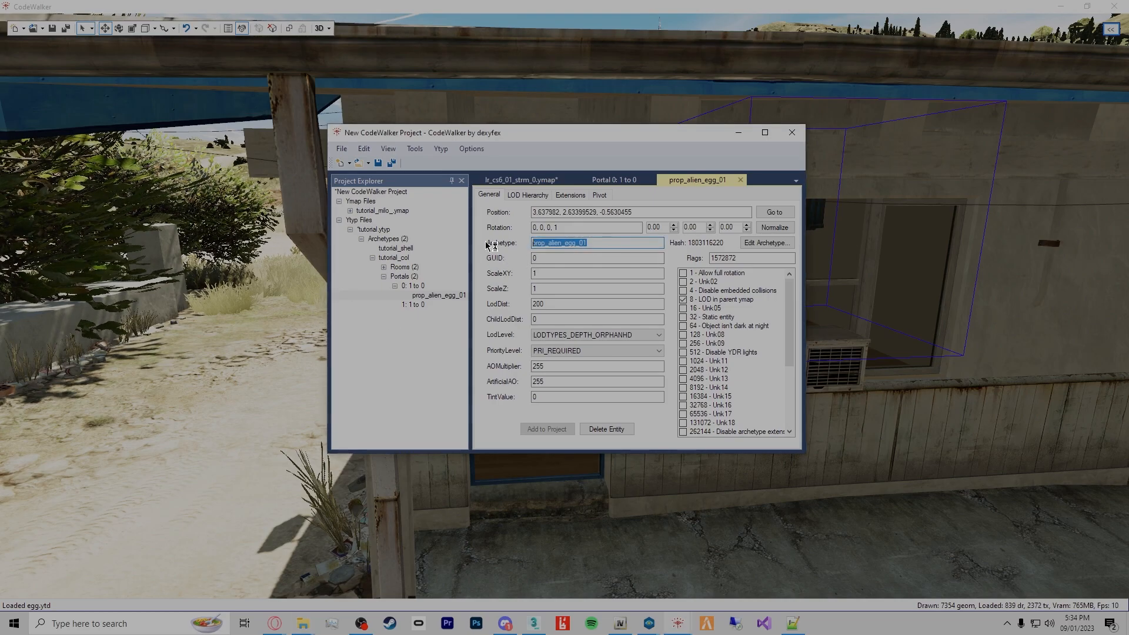
text(tutorial_door)
drag(599, 133, 0, 171)
mouse_move(281, 358)
mouse_down()
mouse_move(340, 304)
mouse_move(286, 407)
mouse_move(493, 263)
mouse_move(498, 275)
mouse_move(279, 337)
mouse_up()
key(s)
mouse_move(449, 372)
mouse_down()
mouse_move(432, 388)
mouse_move(460, 349)
mouse_move(439, 355)
mouse_up()
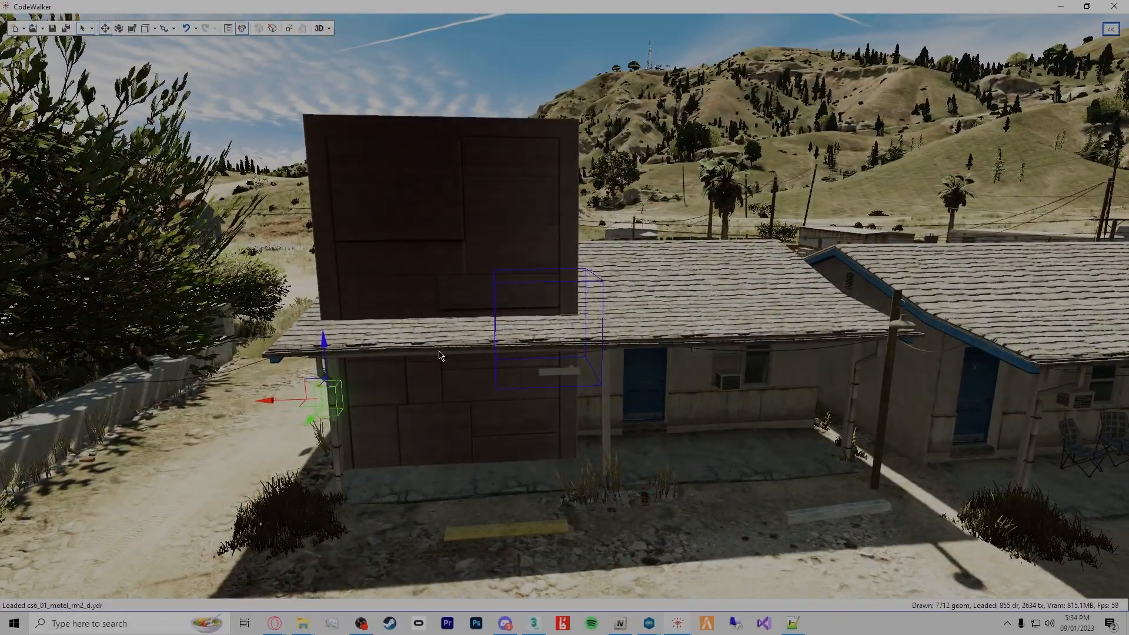
key(Delete)
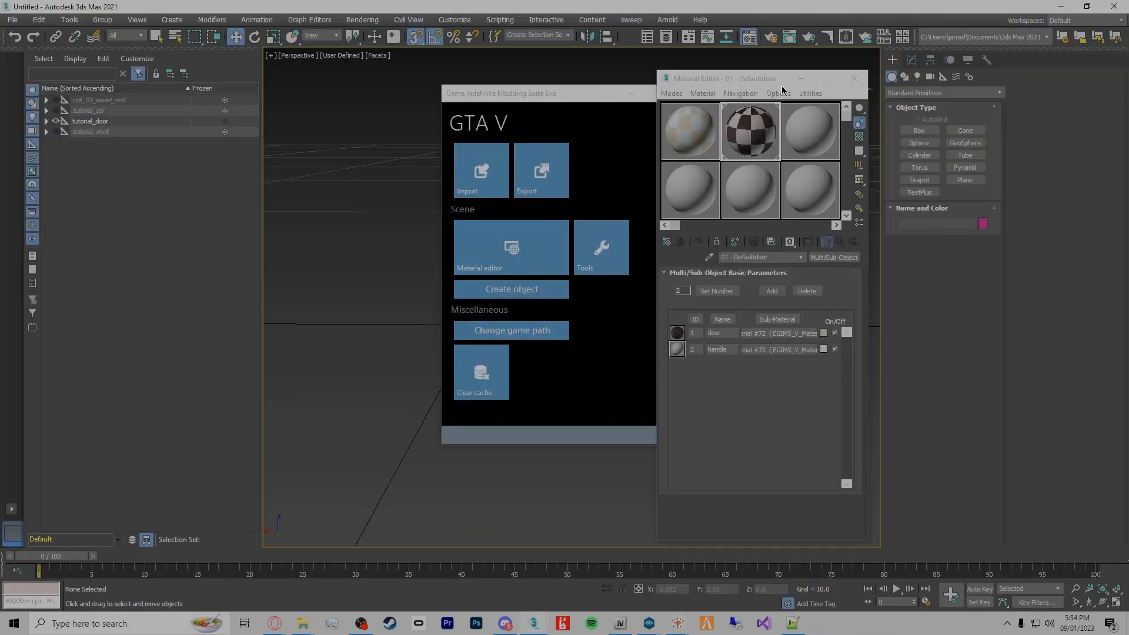
Switch to 3ds Max and close the Material Editor and modding suite windows to view the door model
click(856, 78)
click(632, 94)
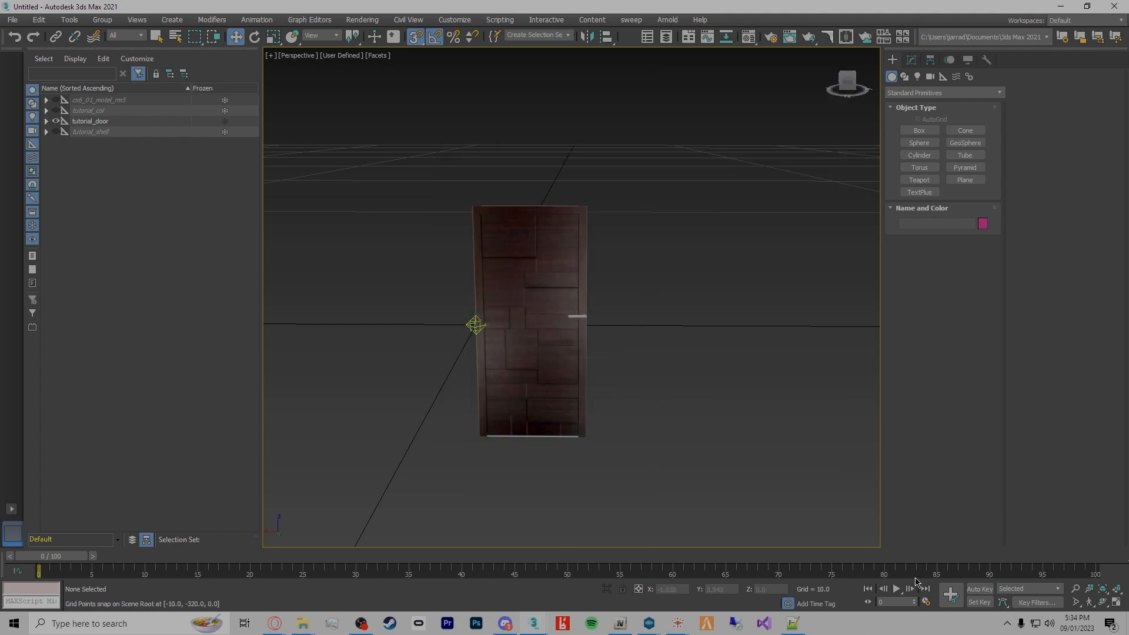
scroll(511, 346, up, 4)
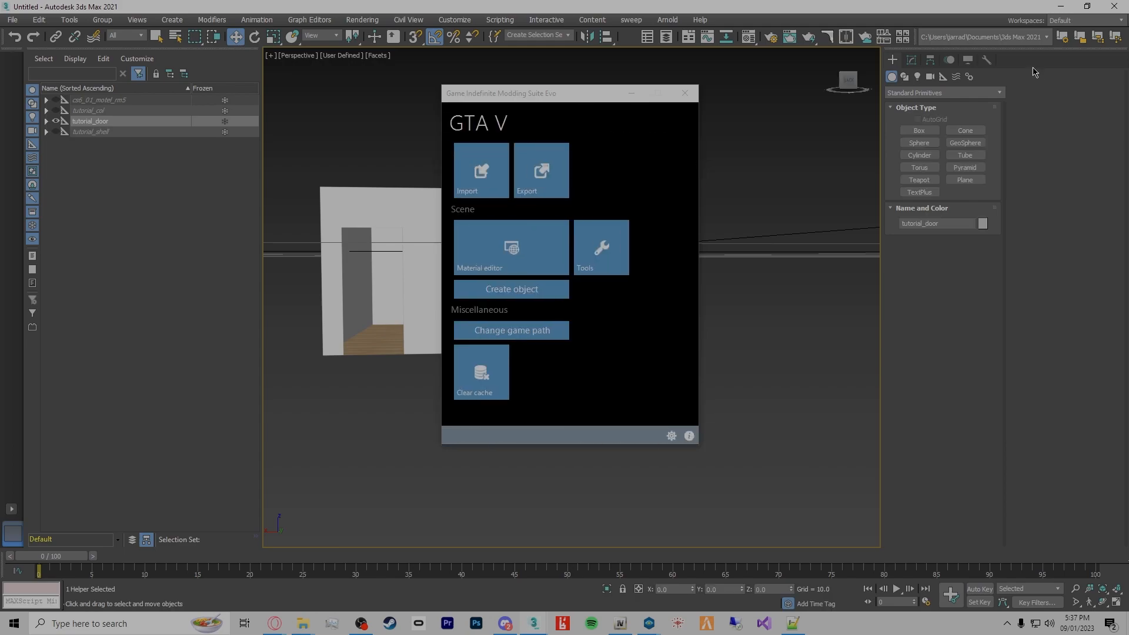
Examine the tutorial_door model and its pivot up close, and check its EGIMS_V_Model settings
click(685, 93)
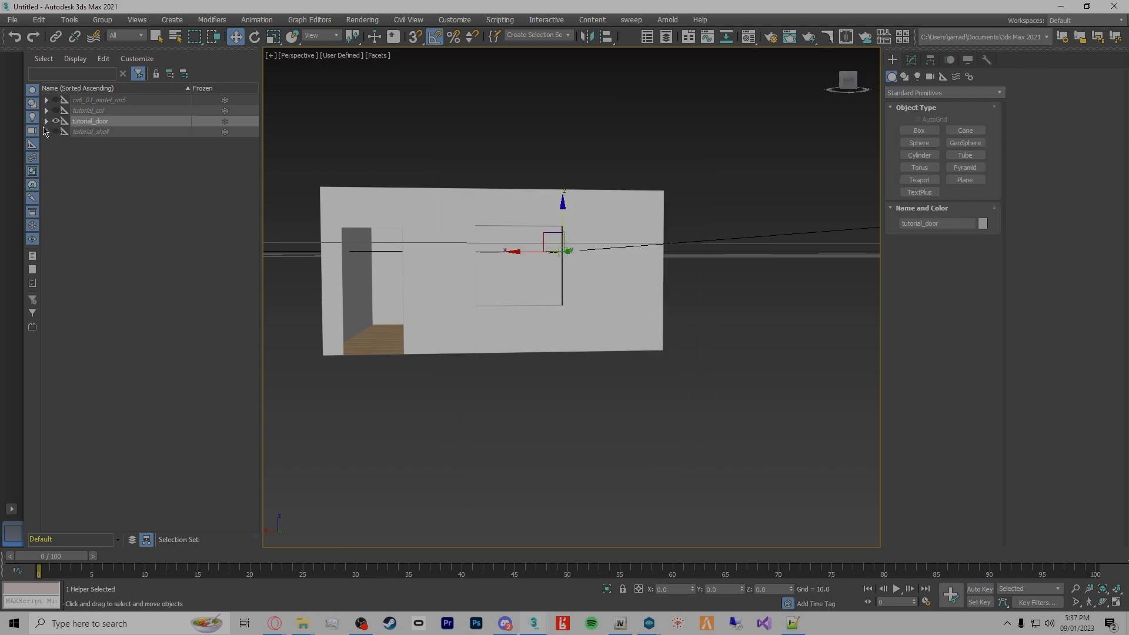
click(46, 132)
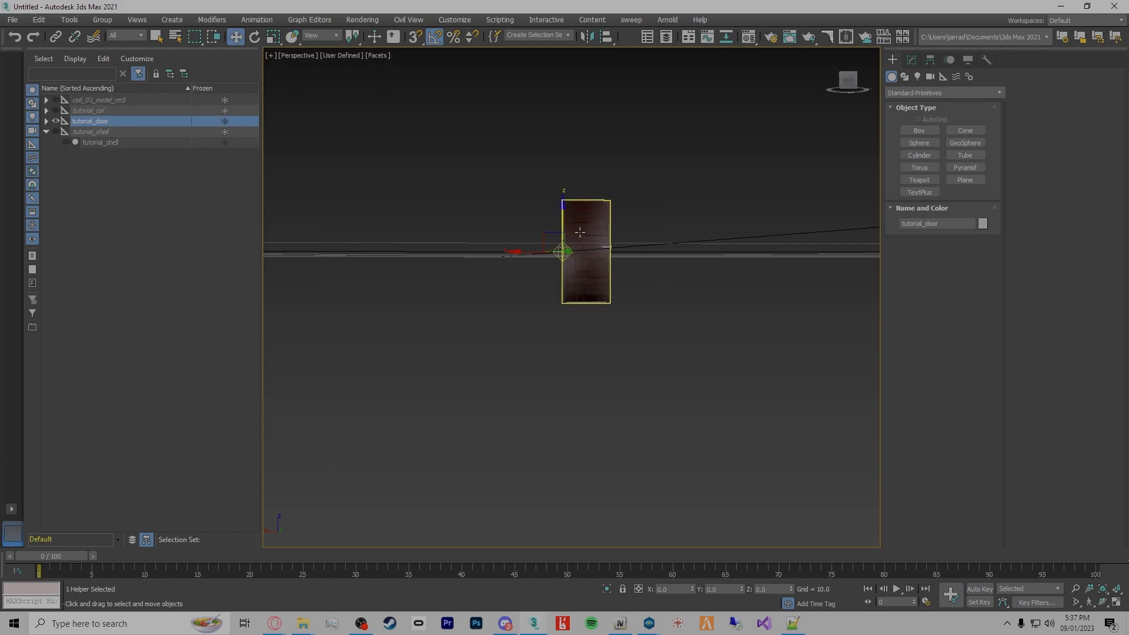
scroll(580, 232, up, 6)
alt+middle_drag(510, 336, 615, 373)
scroll(527, 295, up, 2)
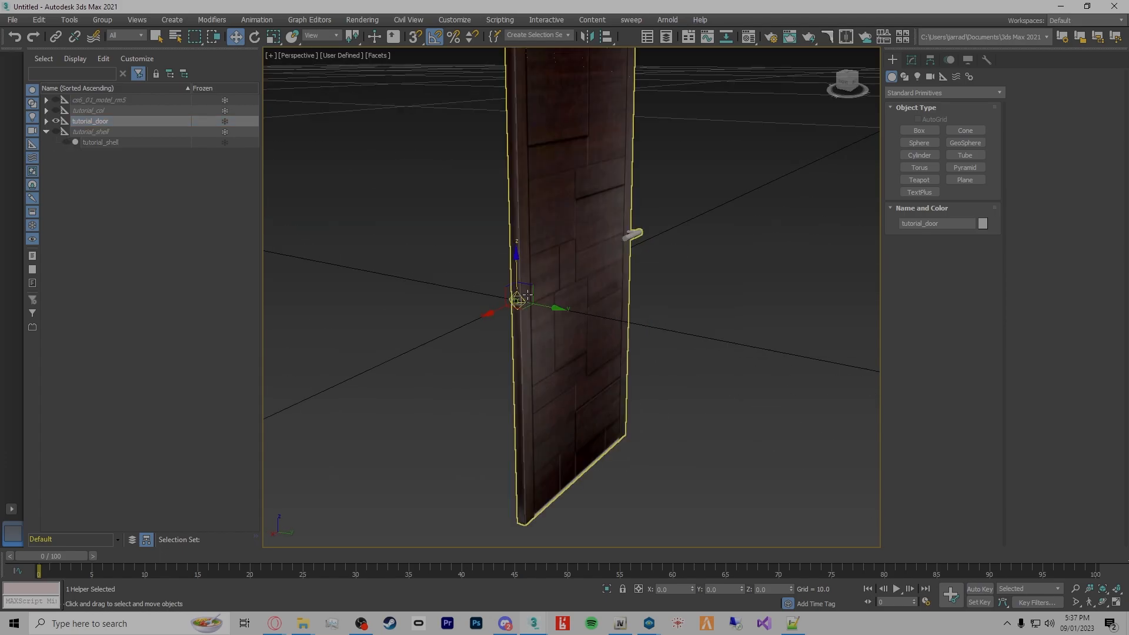
scroll(528, 295, up, 3)
scroll(527, 294, down, 1)
scroll(511, 325, down, 1)
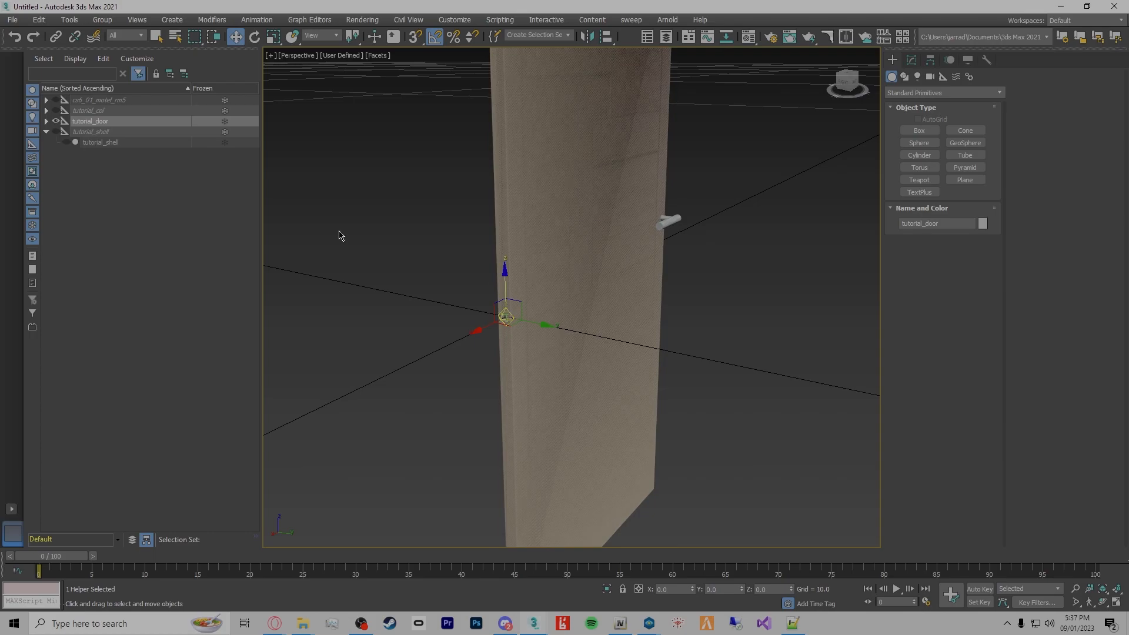
click(46, 121)
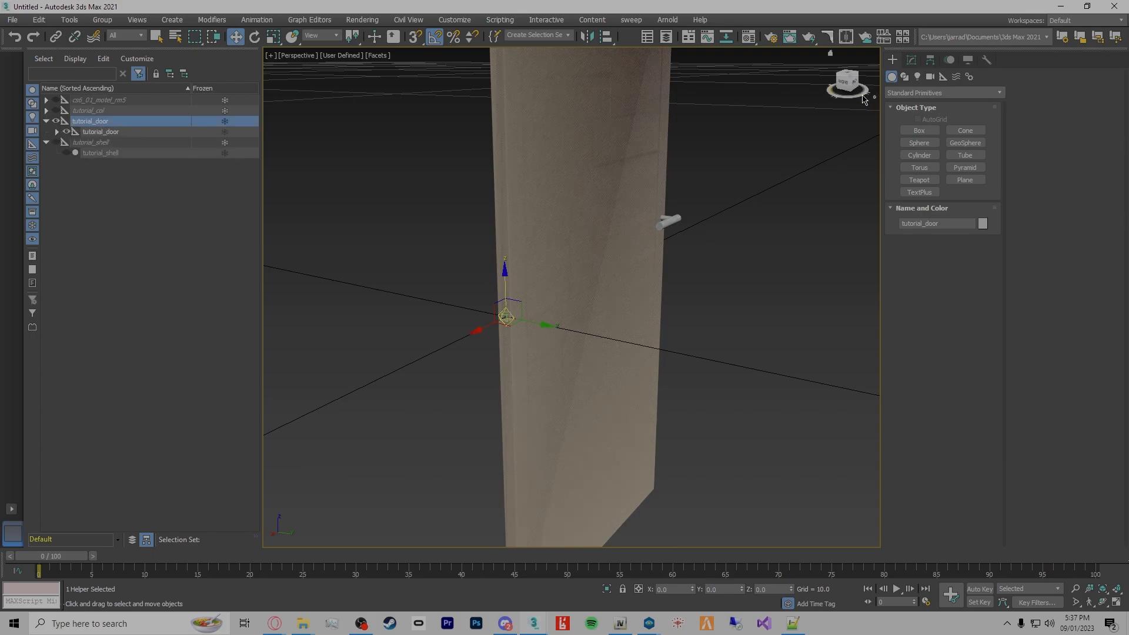
click(912, 61)
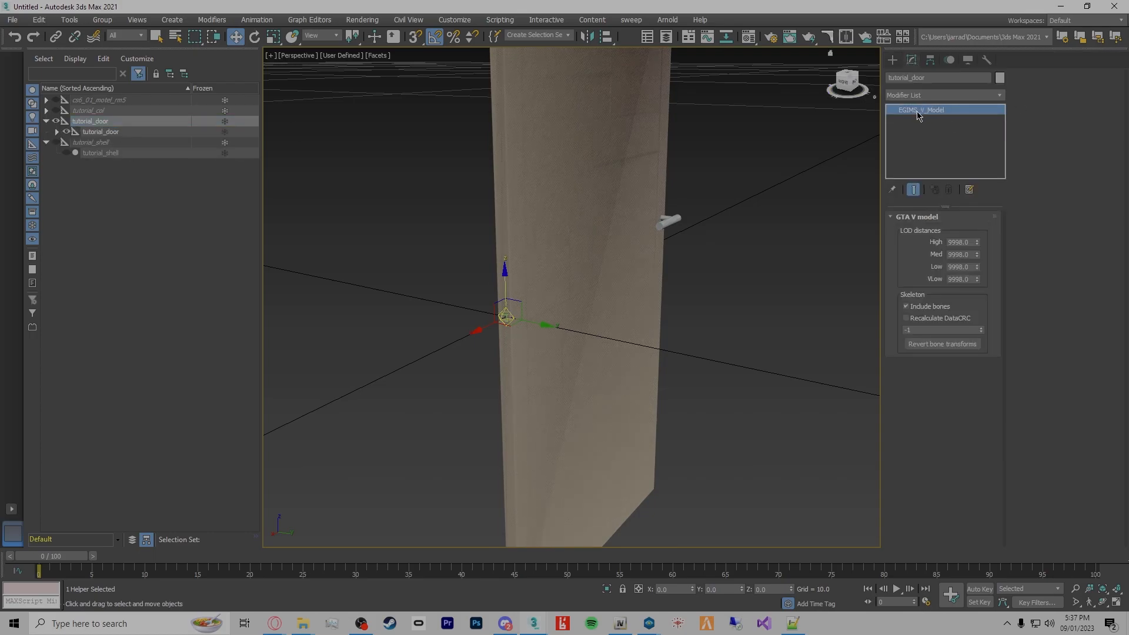
alt+middle_drag(405, 276, 570, 375)
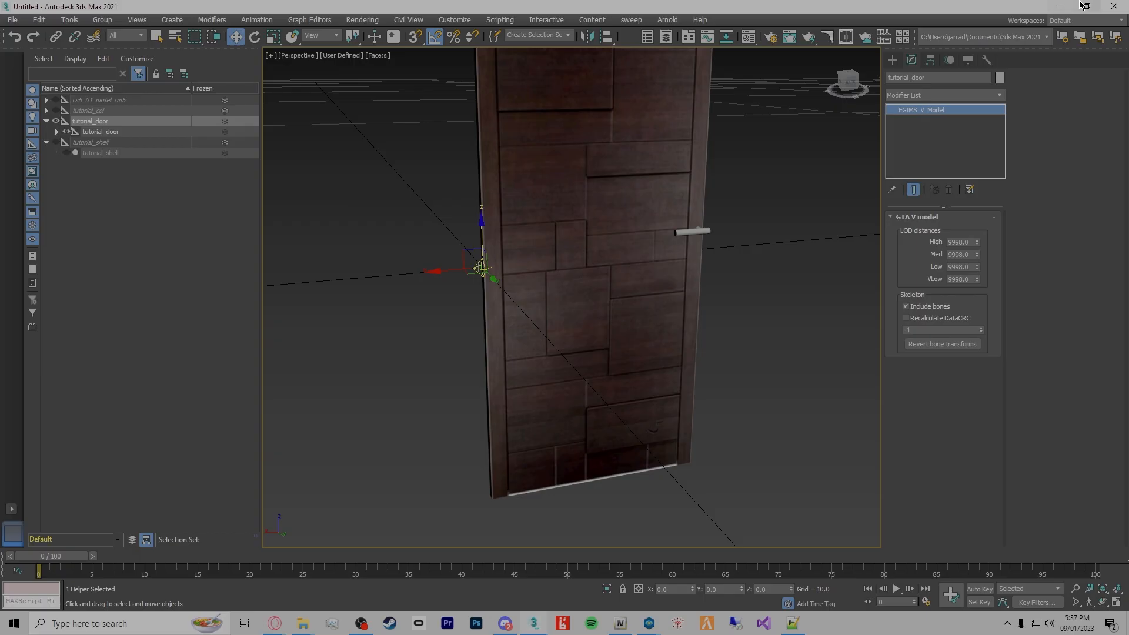
Switch to OpenIV and permanently delete tutorial_doors.ytyp from the custom-doors folder
click(1060, 6)
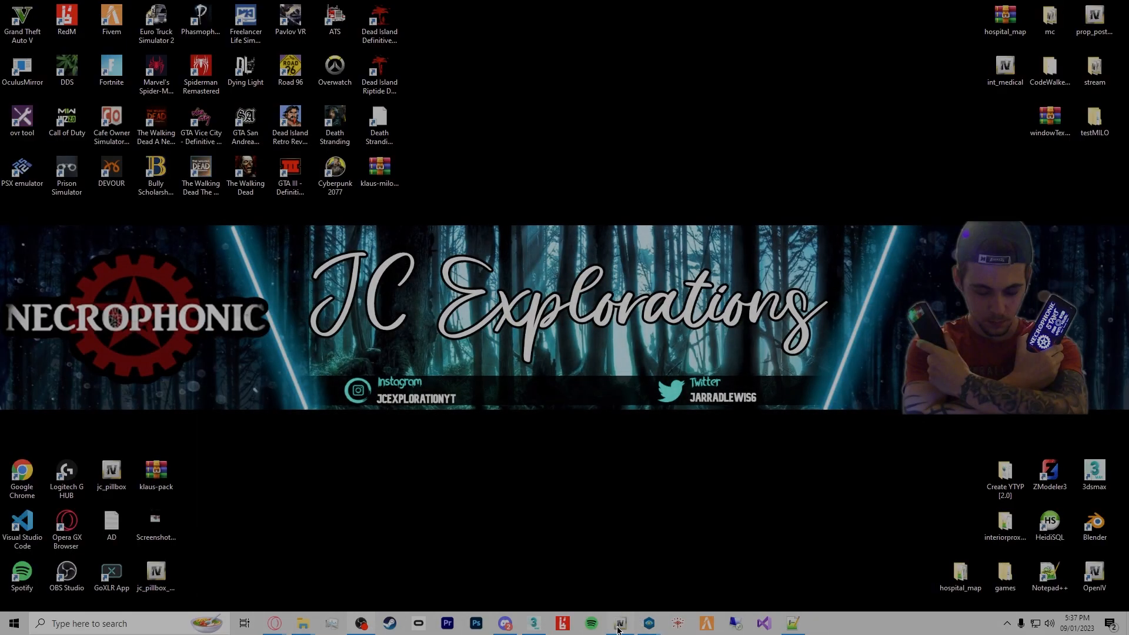
click(620, 625)
click(305, 622)
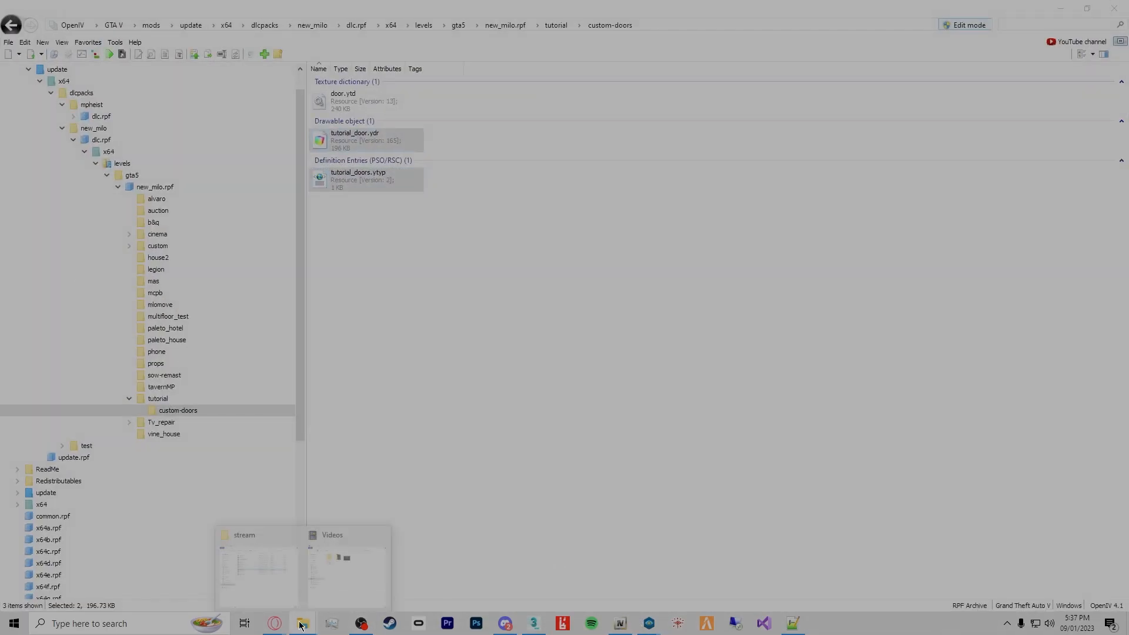
click(283, 568)
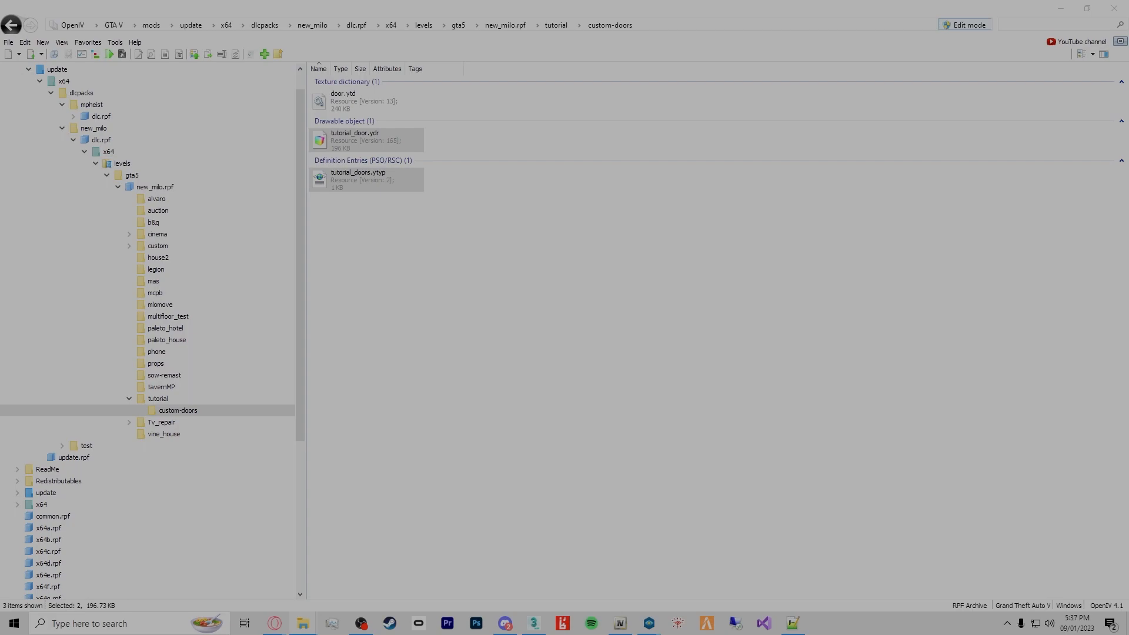
drag(645, 344, 646, 345)
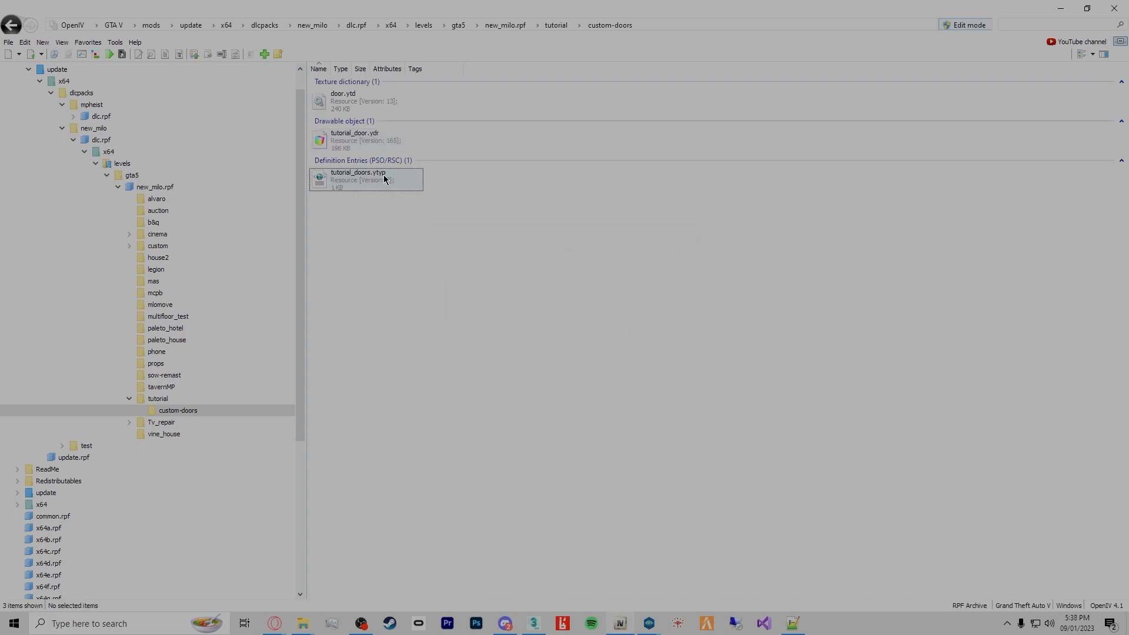
click(360, 179)
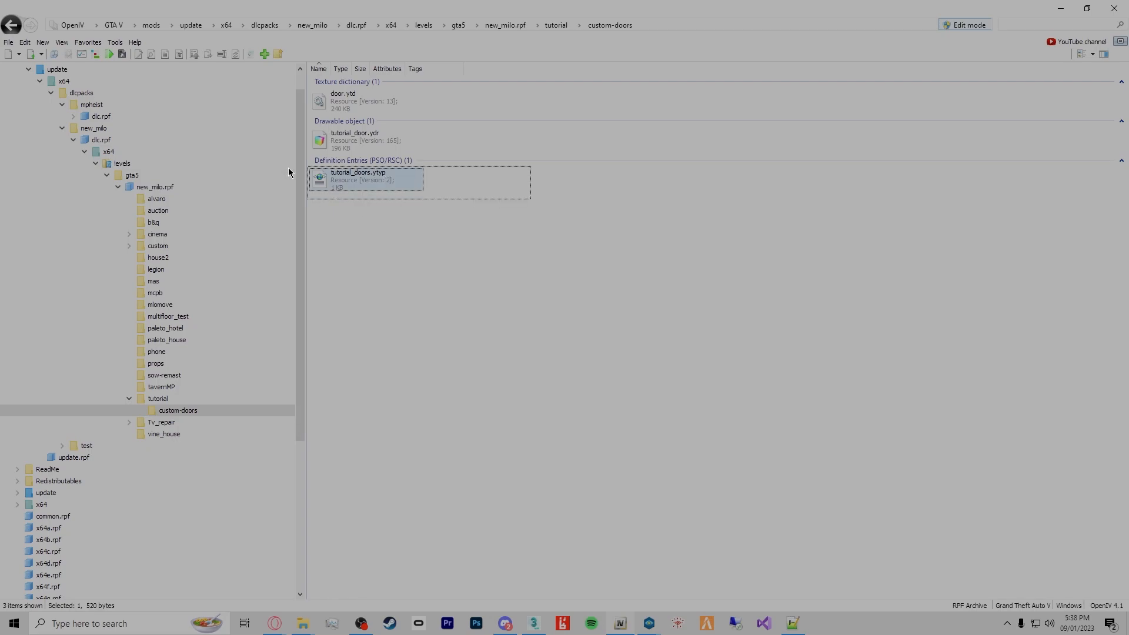
key(Delete)
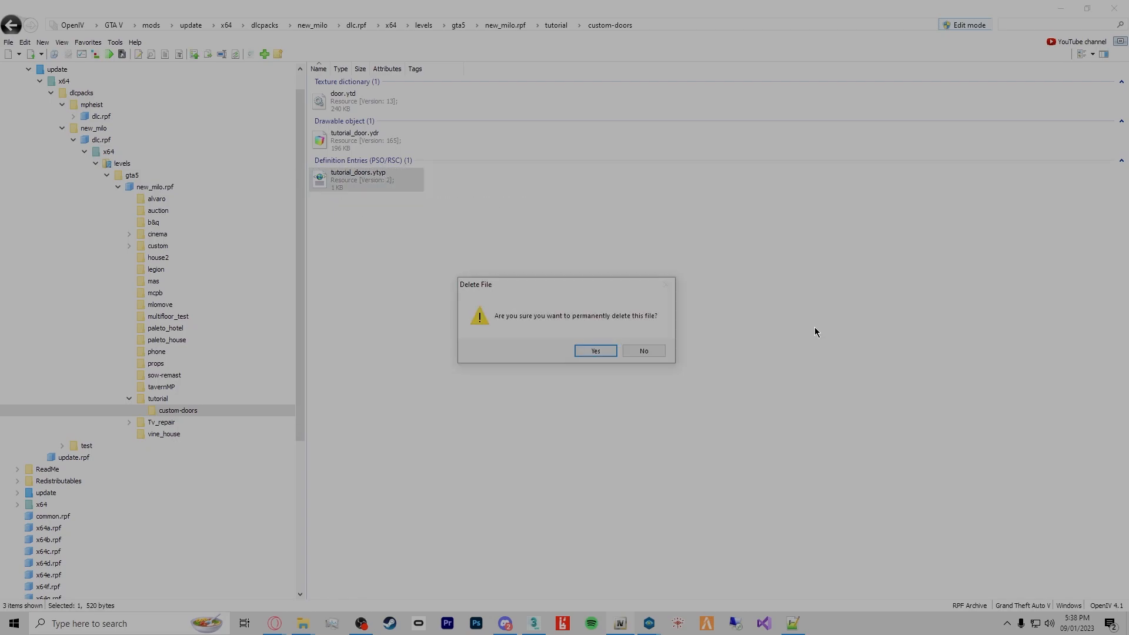
click(582, 355)
Switch to Map Editing Tools, start the Ytyp Creator and open its Odr Browser
click(649, 624)
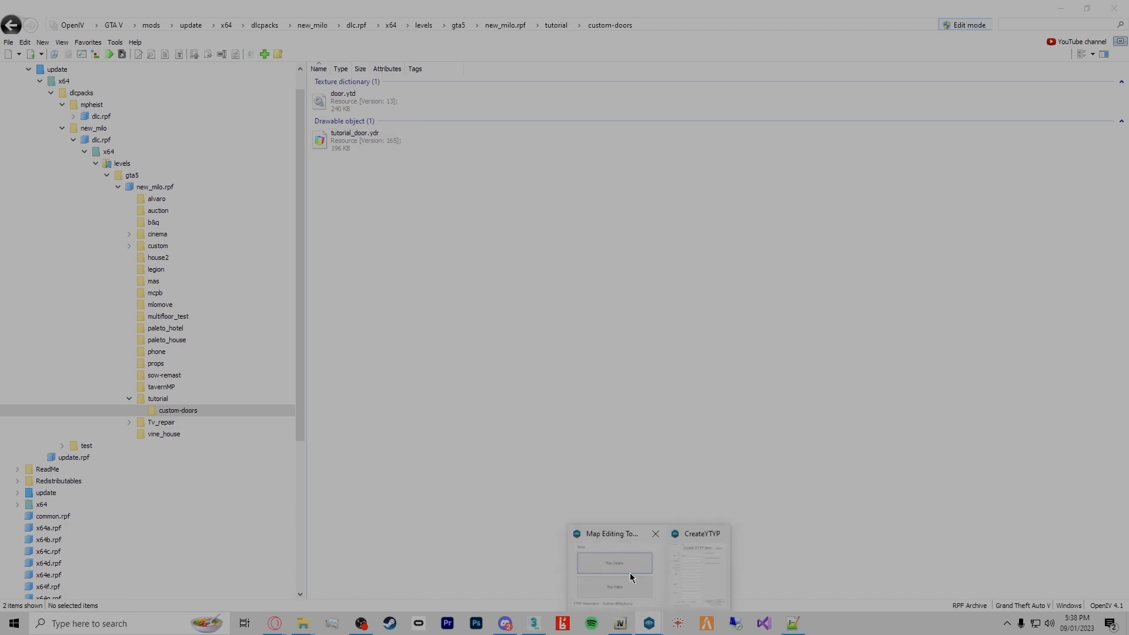
click(647, 552)
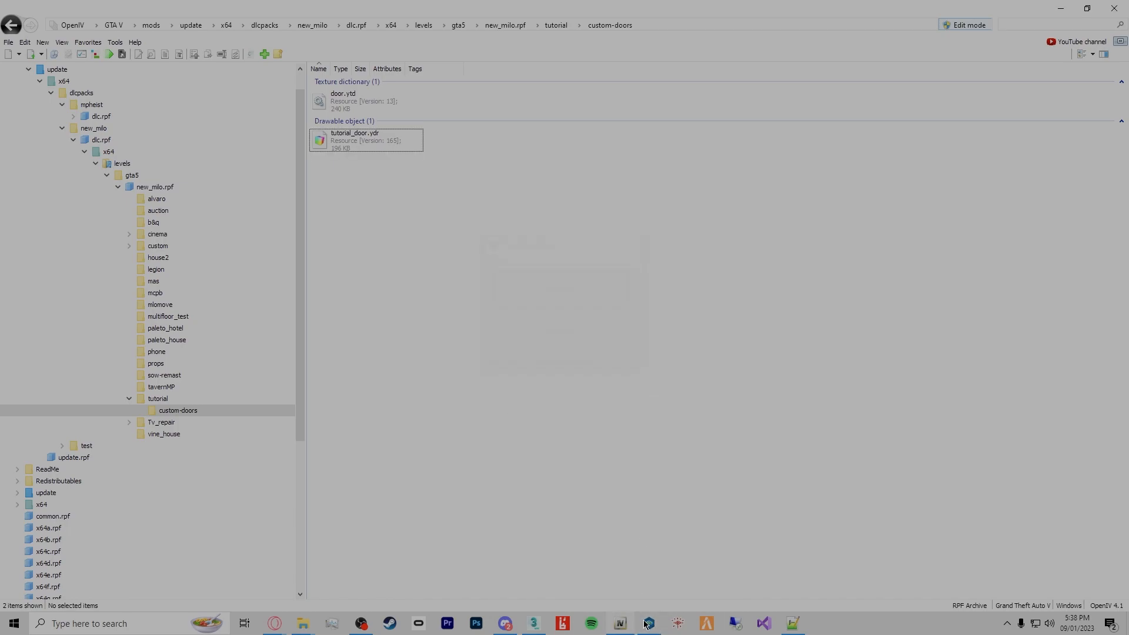
click(560, 308)
click(424, 139)
click(458, 165)
click(606, 292)
click(434, 137)
click(450, 152)
Load the tutorial_door model file in the Odr Browser, extract its bounding-box data and close the browser
click(416, 111)
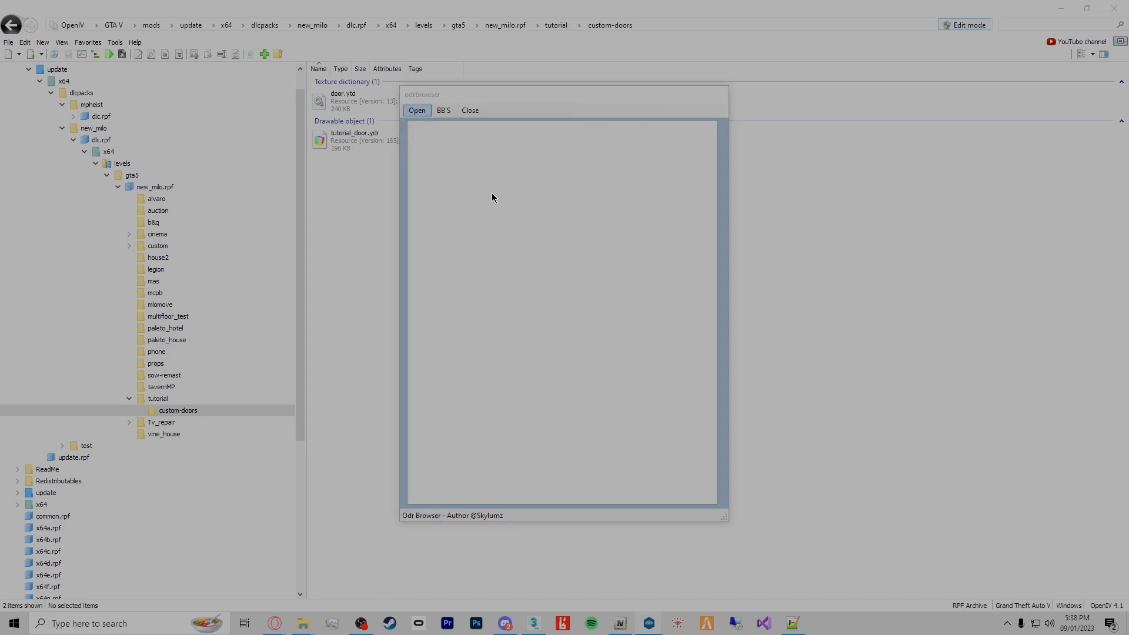
double_click(547, 238)
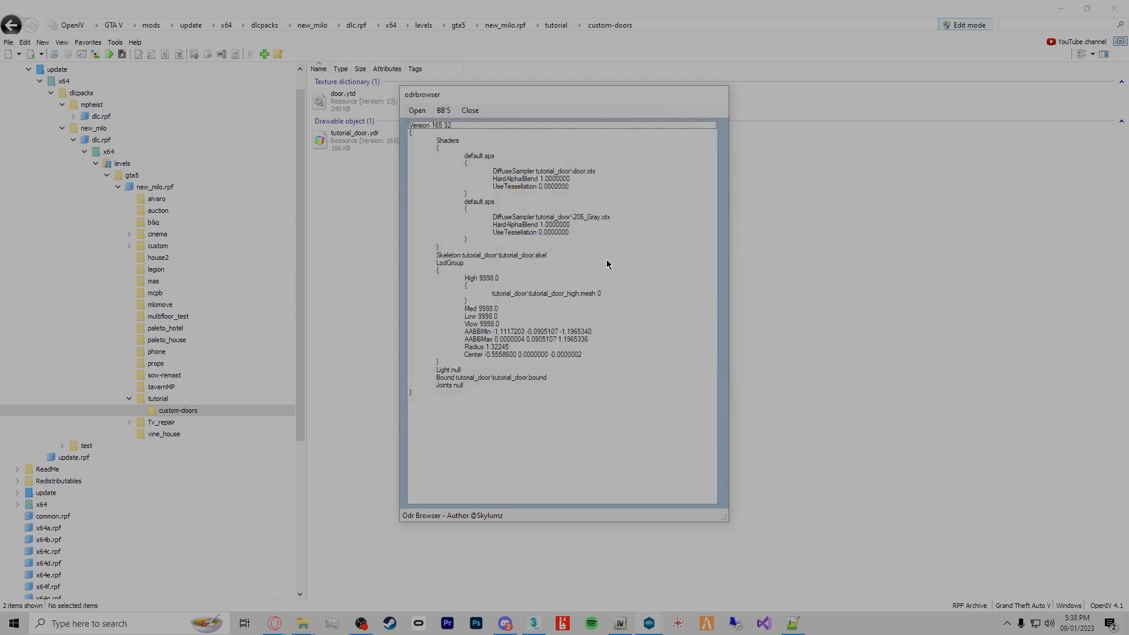
click(442, 112)
click(458, 138)
click(469, 111)
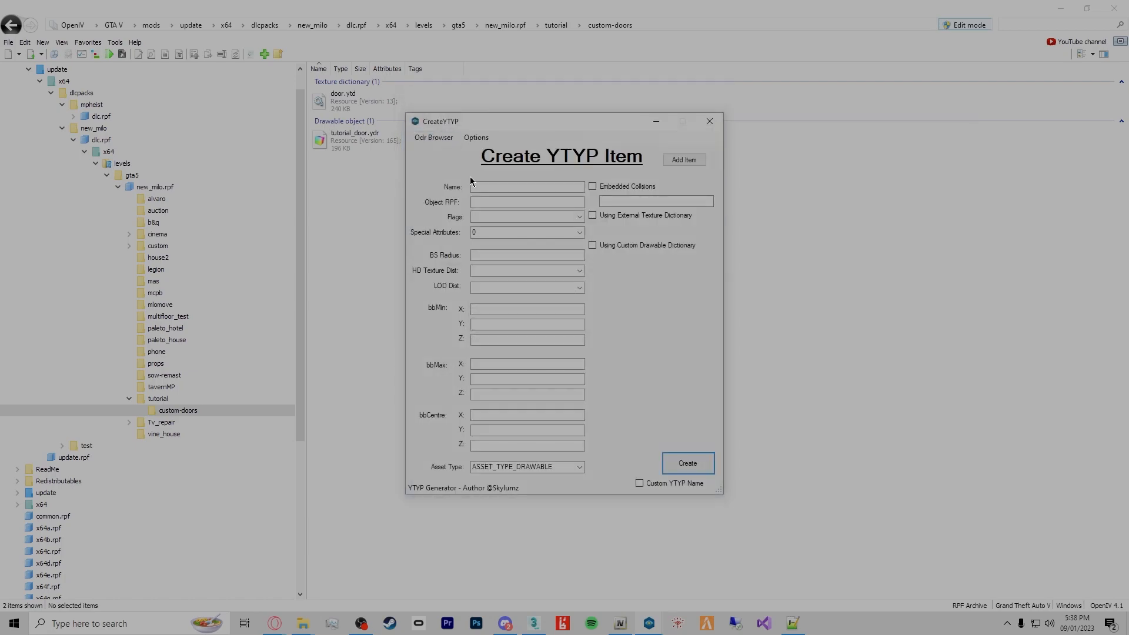
Enable a custom YTYP name, import the bounding-box values for tutorial_door and enable embedded collisions
click(640, 484)
click(632, 312)
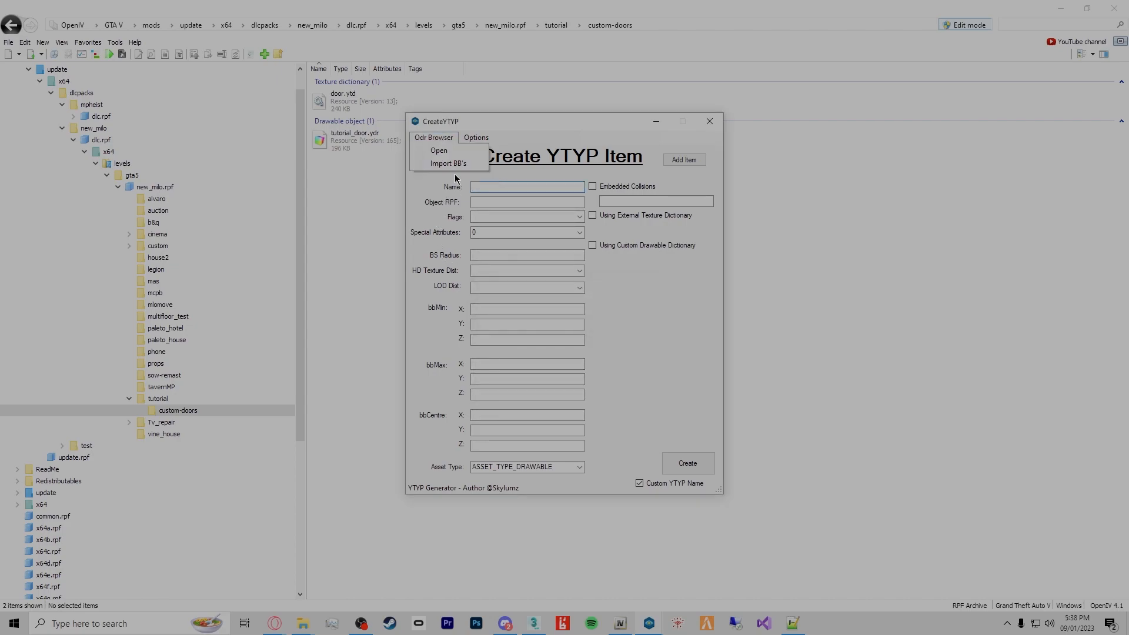
click(448, 164)
click(593, 187)
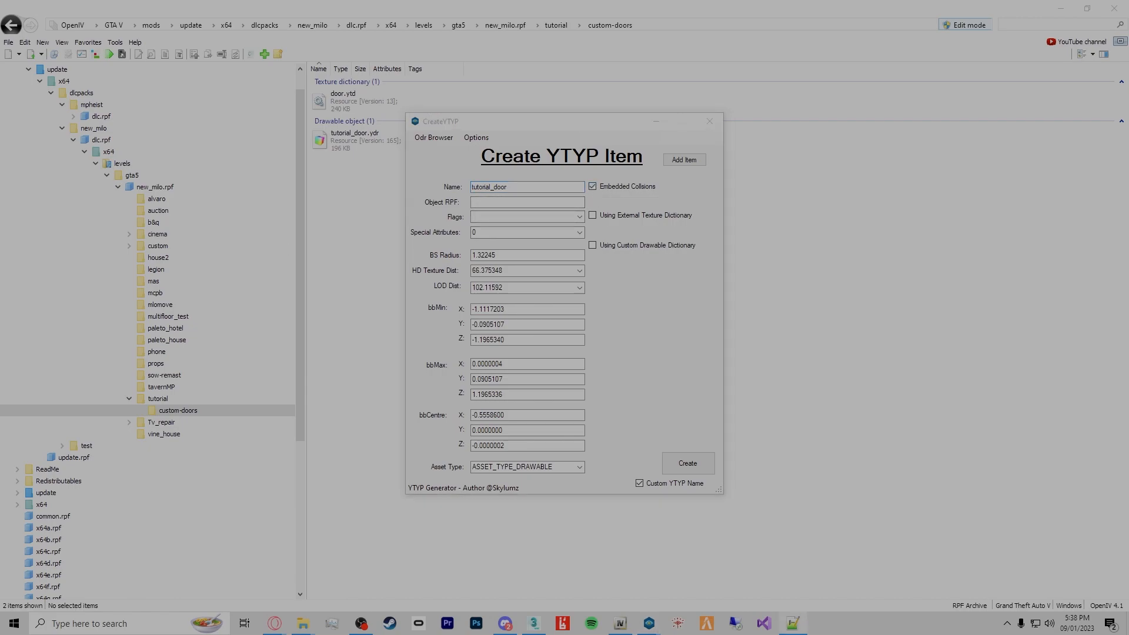
Set the flags to 67239936, special attributes to 7 and object RPF to models, and create the YTYP
click(482, 212)
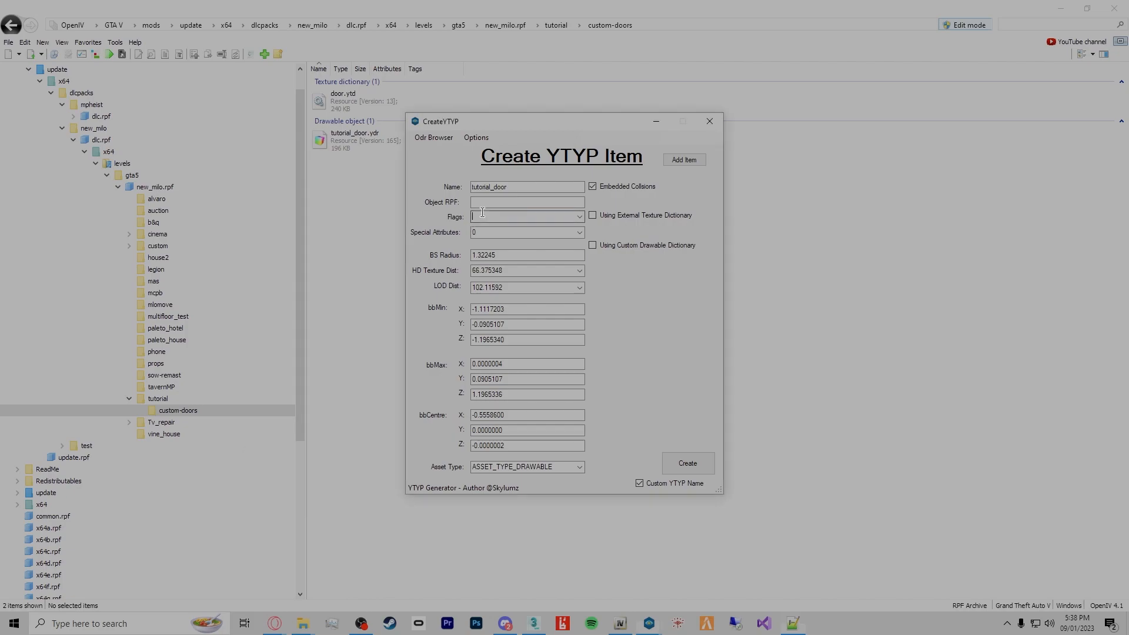
double_click(482, 233)
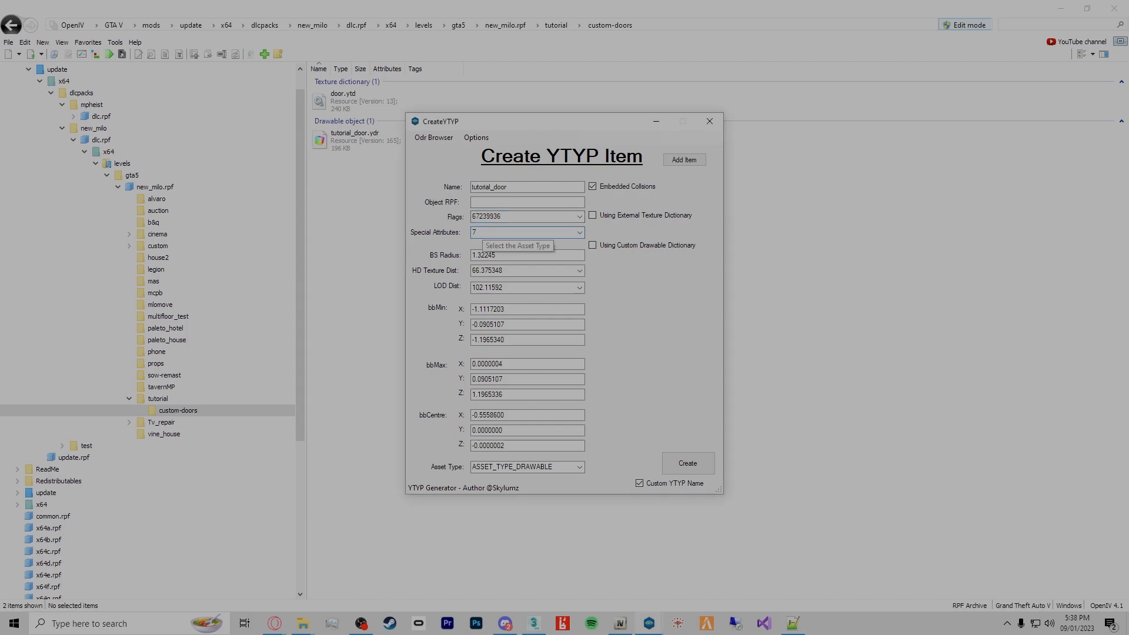
click(484, 204)
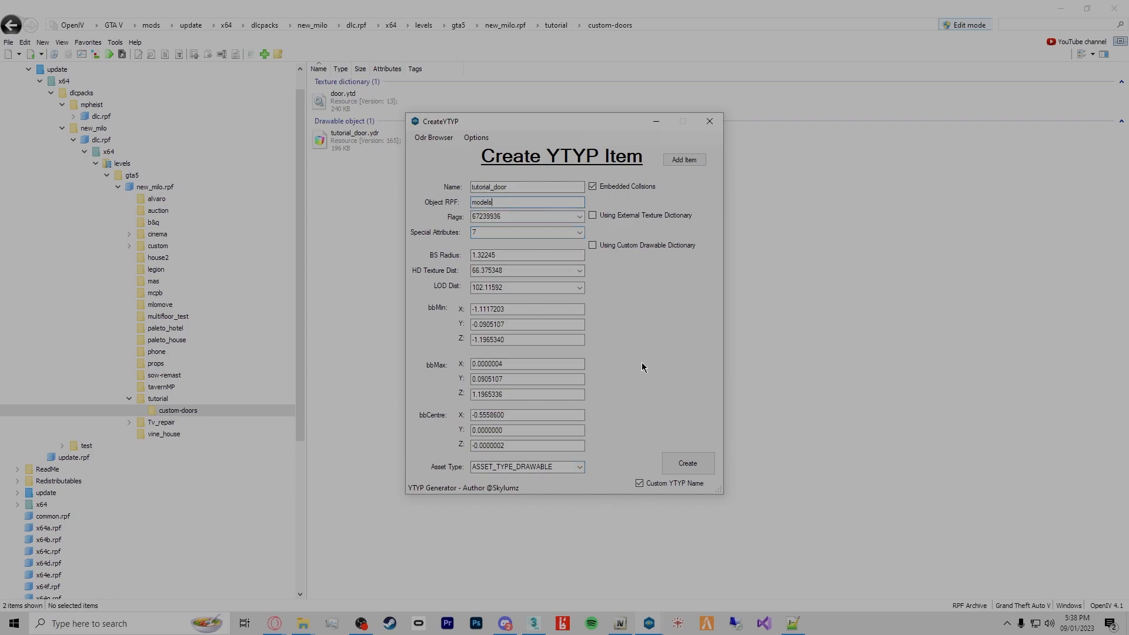
click(674, 469)
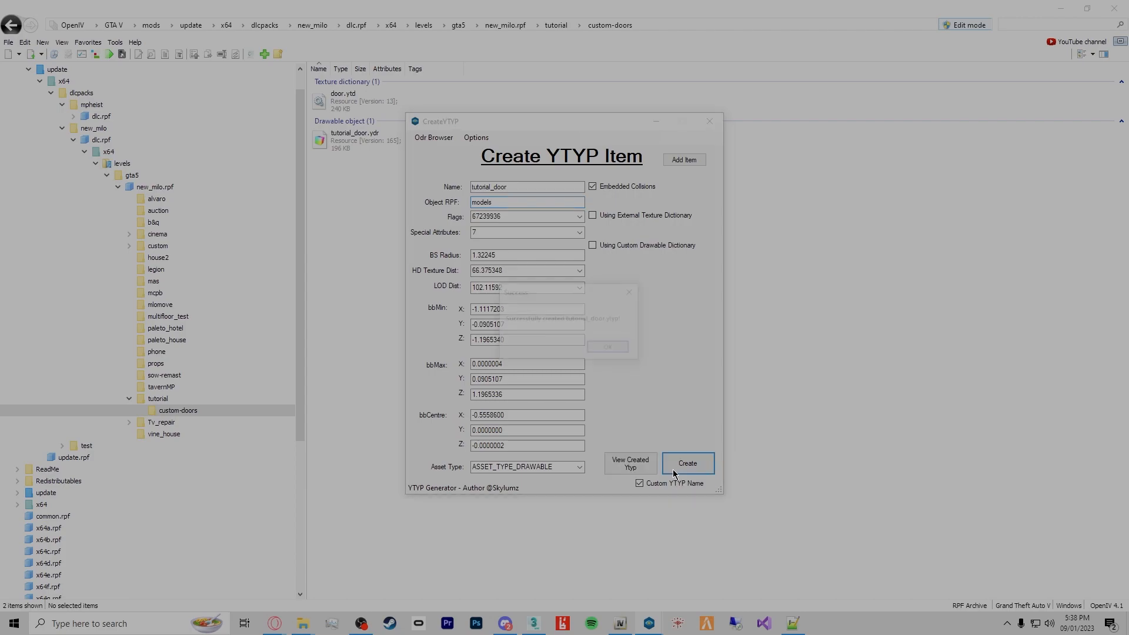
click(609, 349)
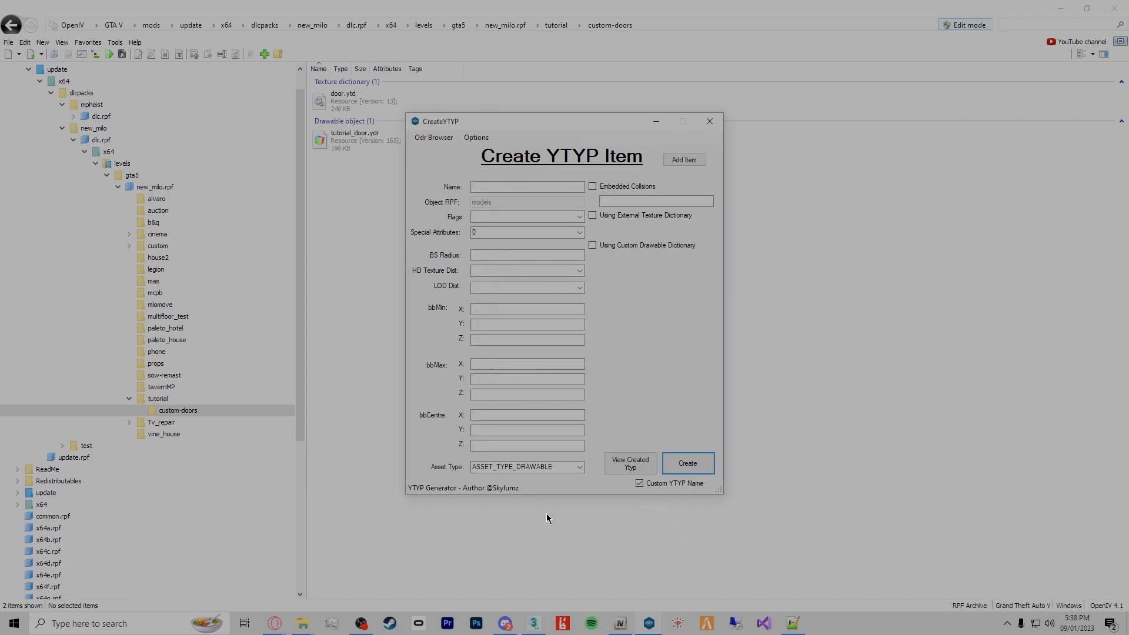
View the created YTYP, copy its whole tutorial_door archetype Item block and close the YTYP editor and creator
click(654, 473)
drag(402, 294, 331, 158)
key(ctrl+c)
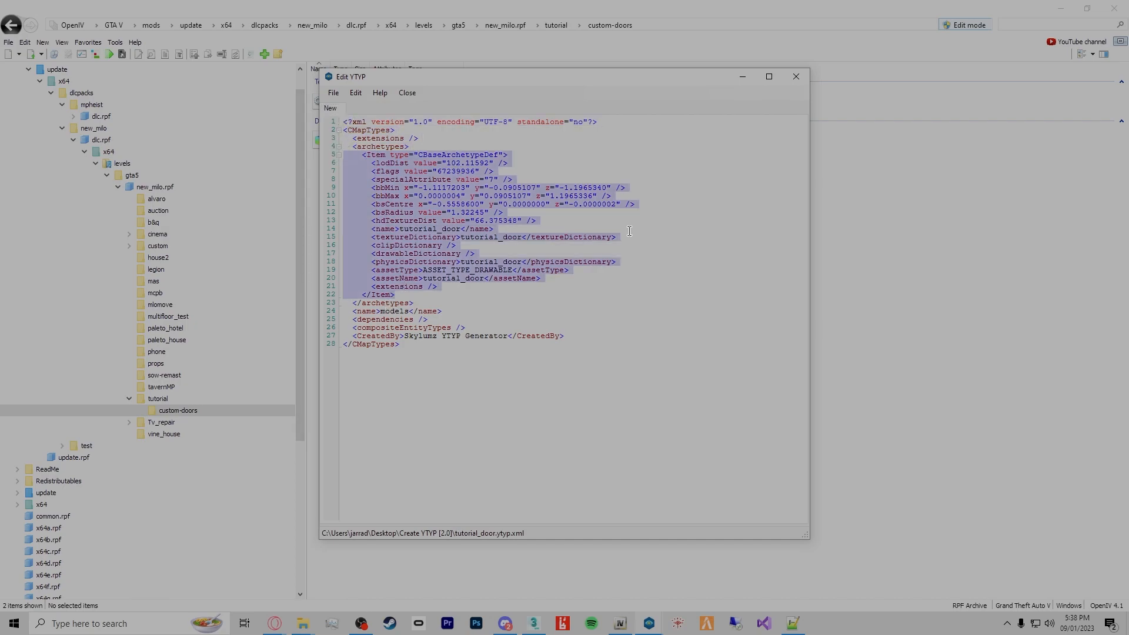
click(797, 76)
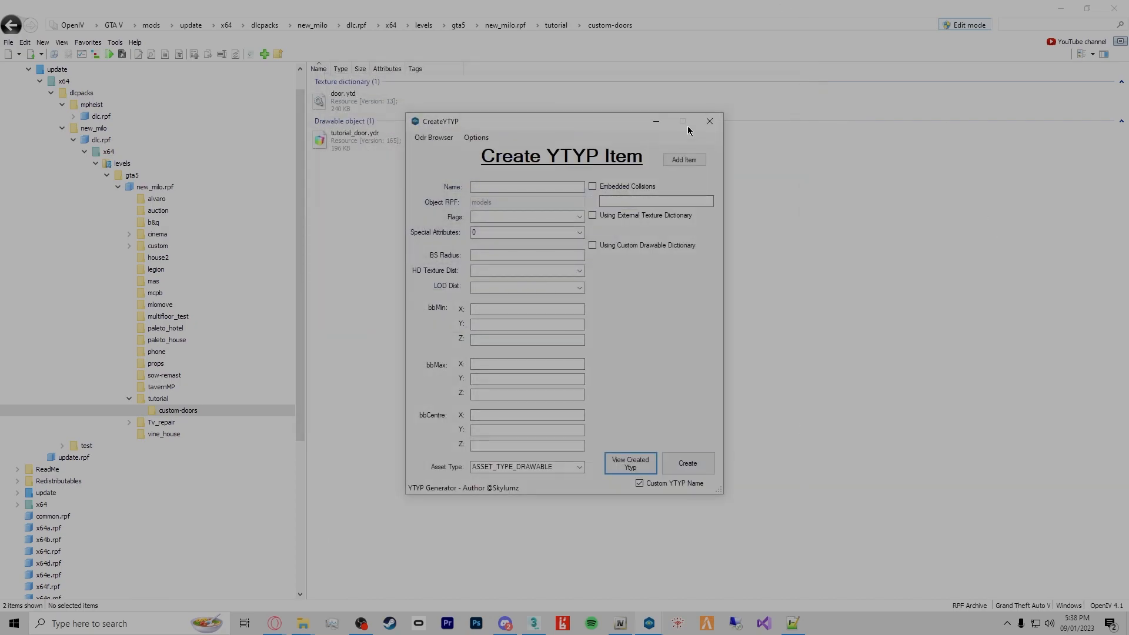
click(714, 121)
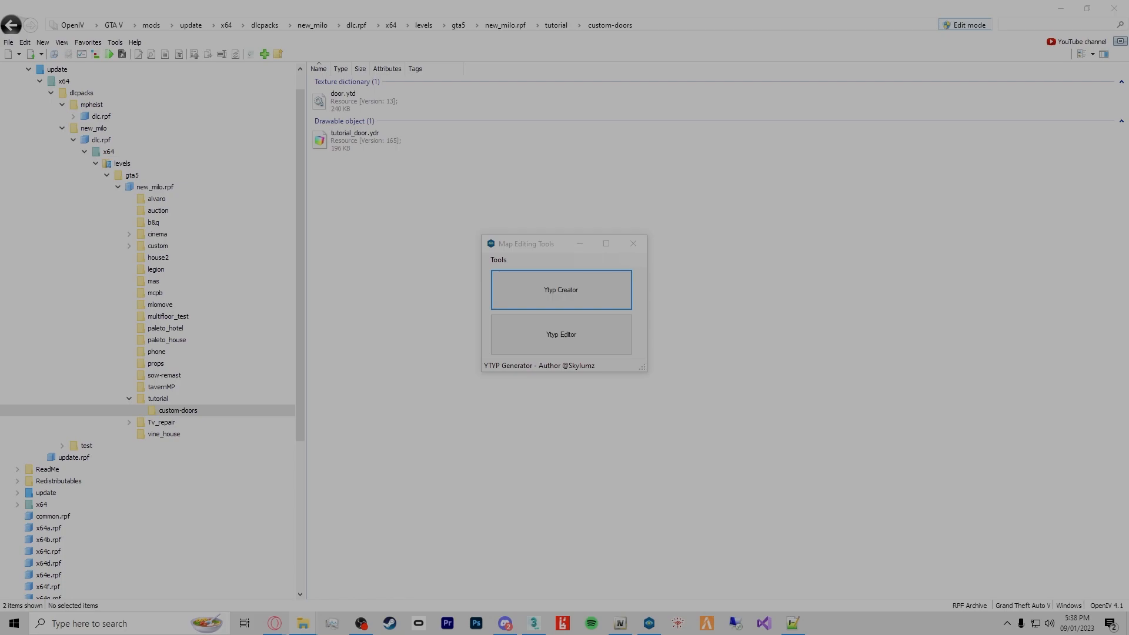
Open tutorial_doors.ytyp for editing in OpenIV, replace its archetype Item with the copied block and save the file
click(347, 174)
right_click(347, 174)
click(385, 202)
drag(414, 339, 328, 182)
key(ctrl+v)
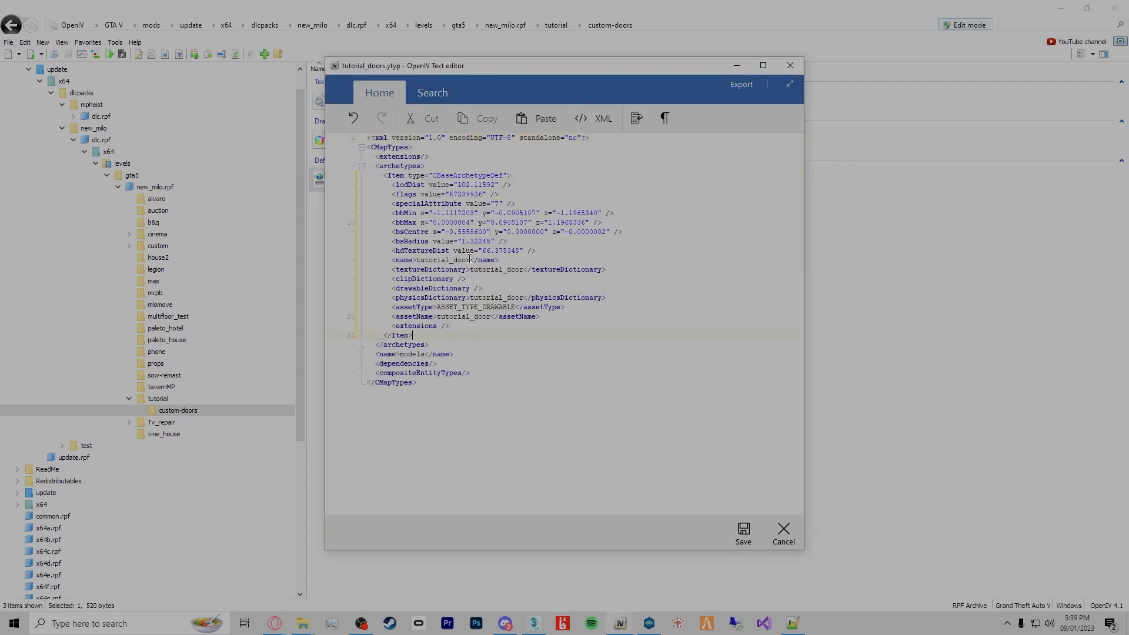
click(732, 536)
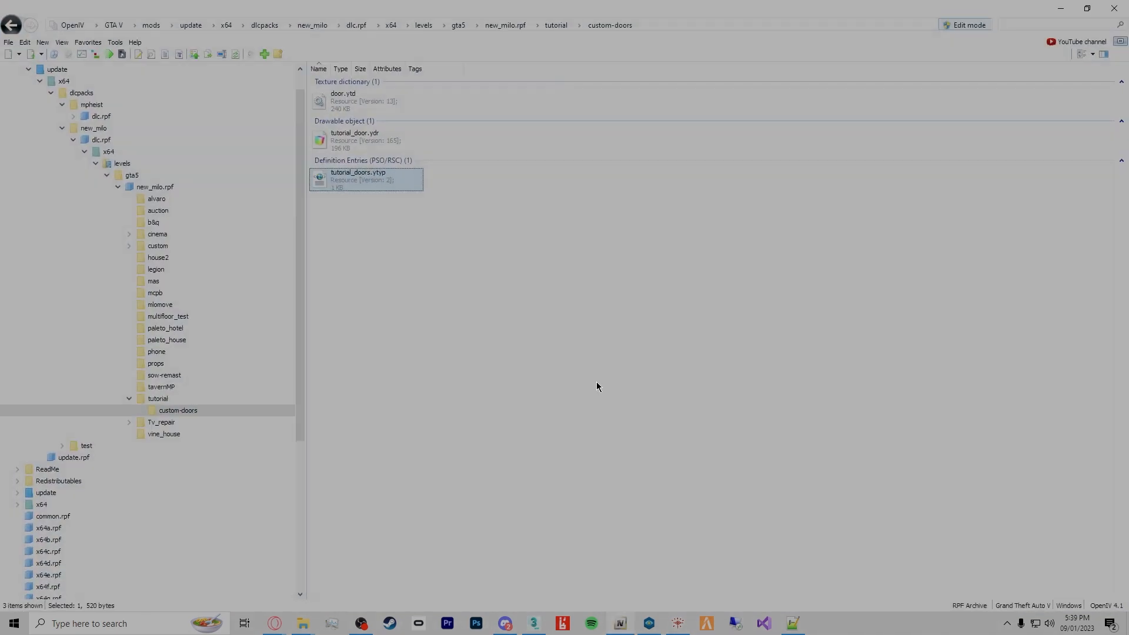
Copy tutorial_door.ydr and tutorial_doors.ytyp from the custom-doors folder into the tutorial stream folder and switch to CodeWalker
click(353, 137)
click(353, 141)
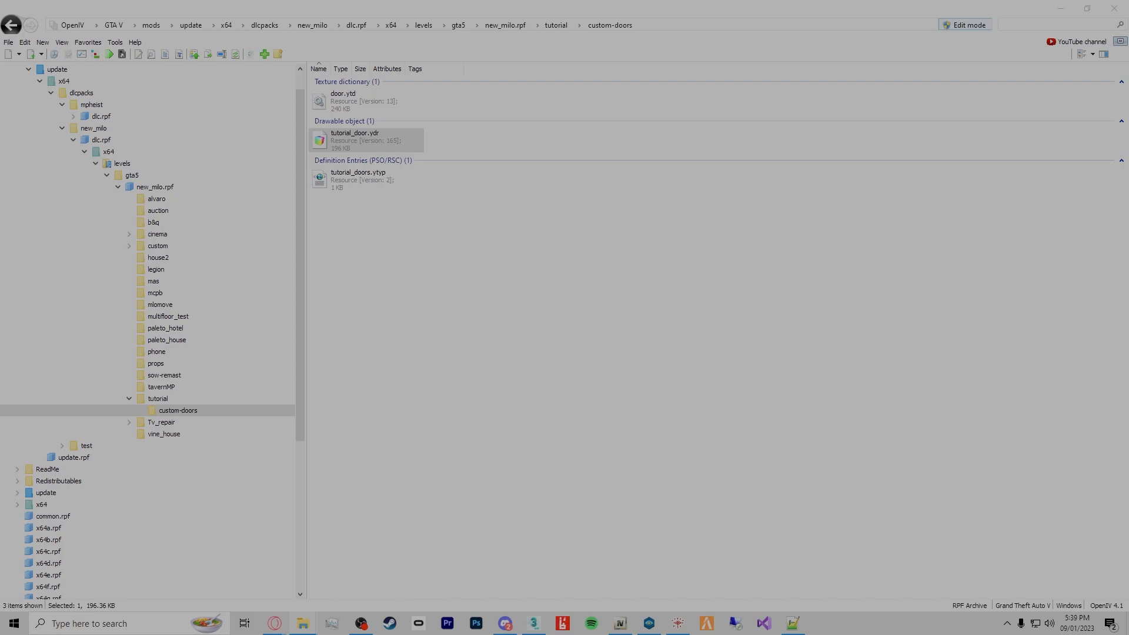
drag(431, 251, 356, 145)
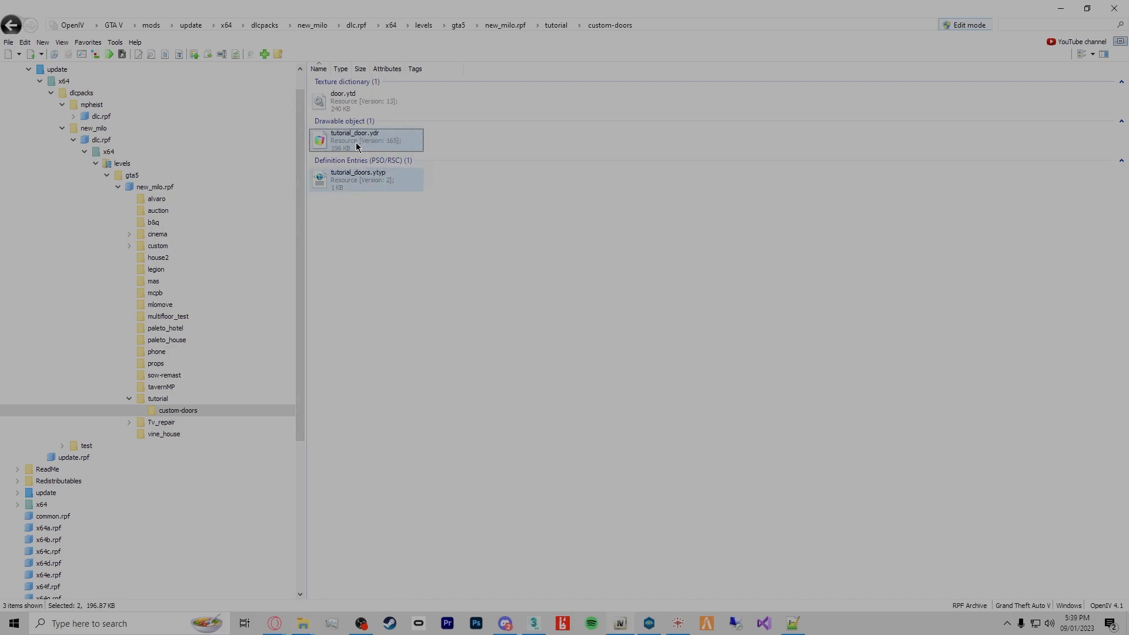
click(1063, 7)
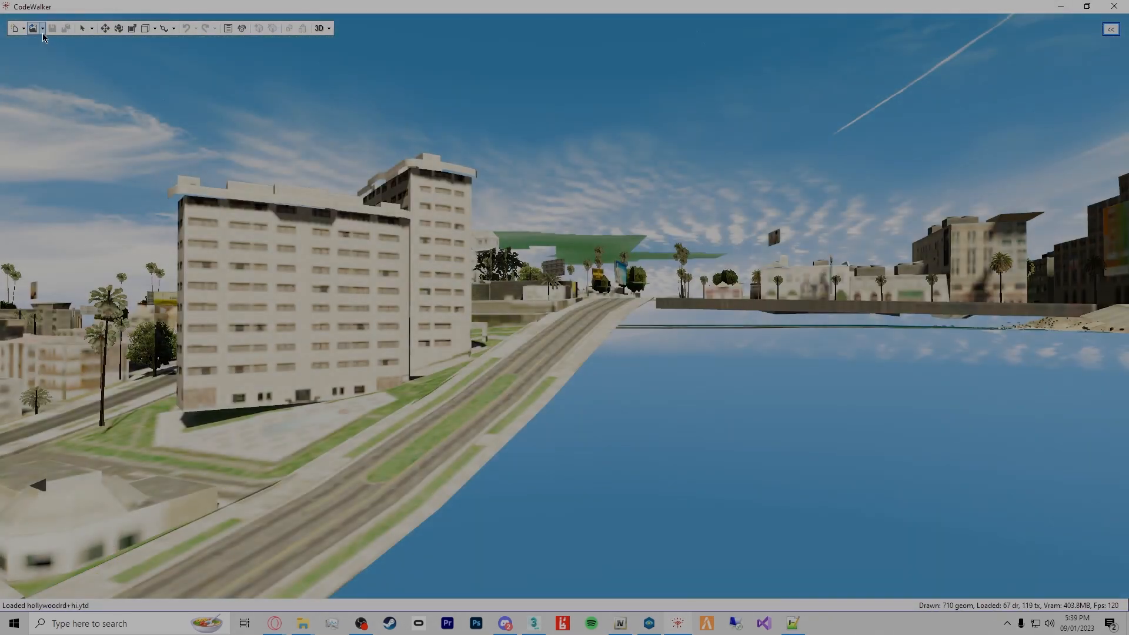
Open tutorial_milo_.ymap and tutorial.ytyp from the tutorial stream folder together in the project window
click(42, 29)
click(65, 55)
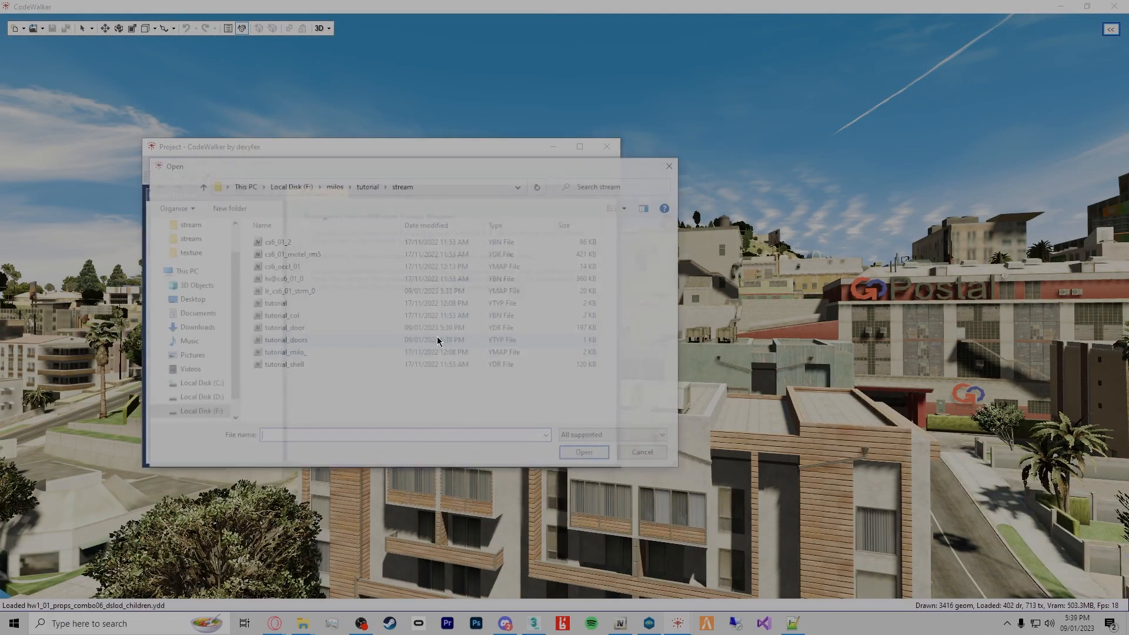
click(306, 353)
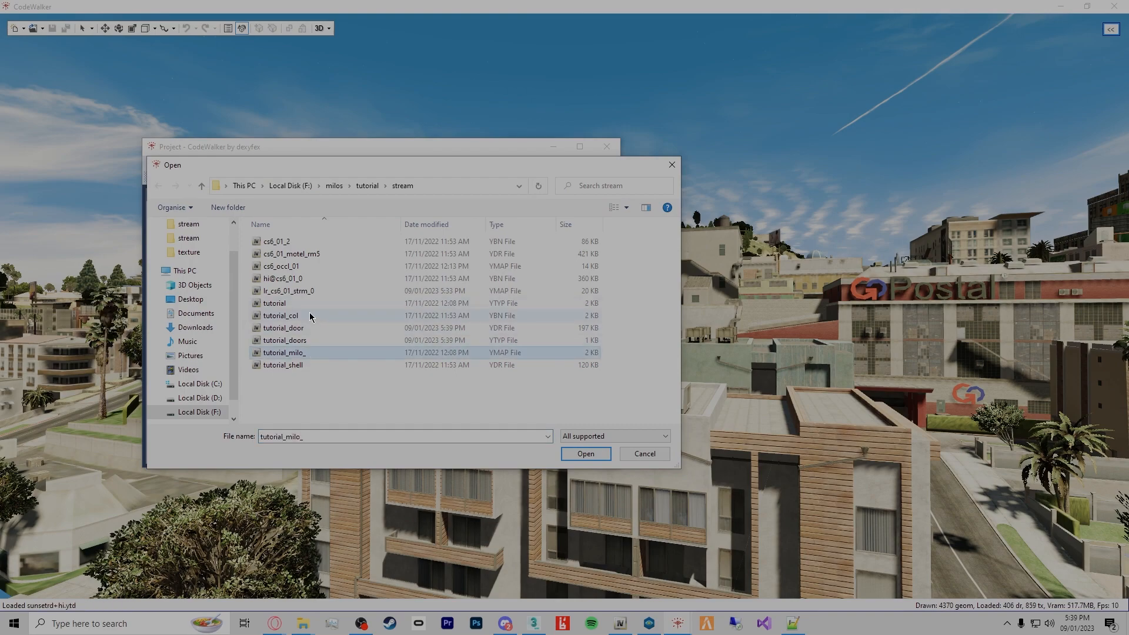
ctrl+click(282, 303)
click(585, 454)
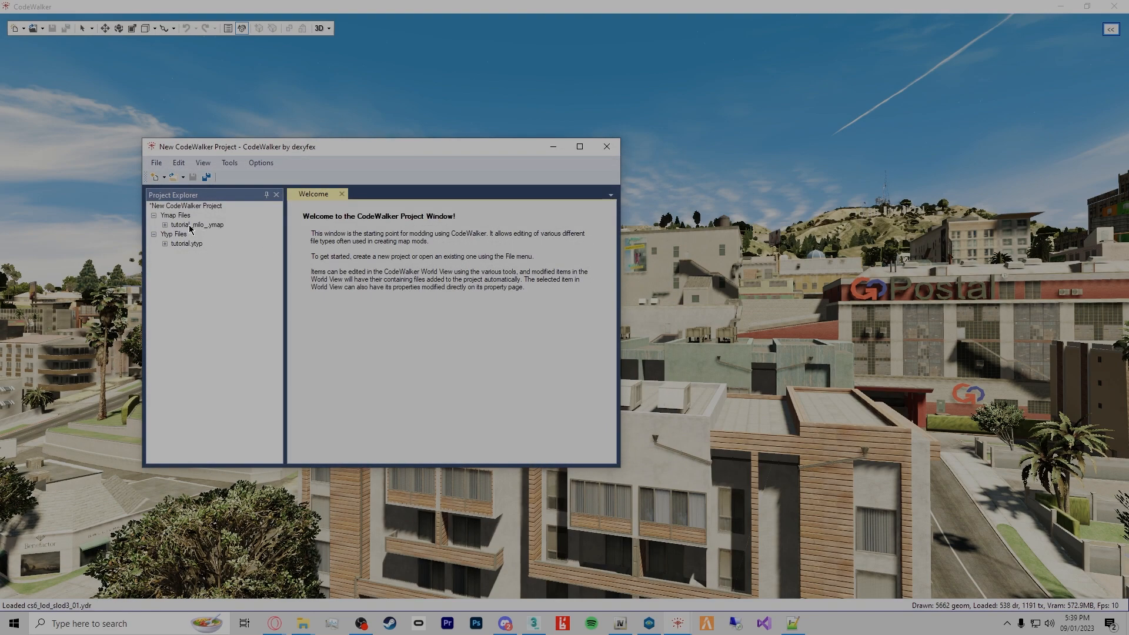
Go to the tutorial_col entity of tutorial_milo_.ymap, approach the MLO's open doorway and bring the project window back
double_click(193, 235)
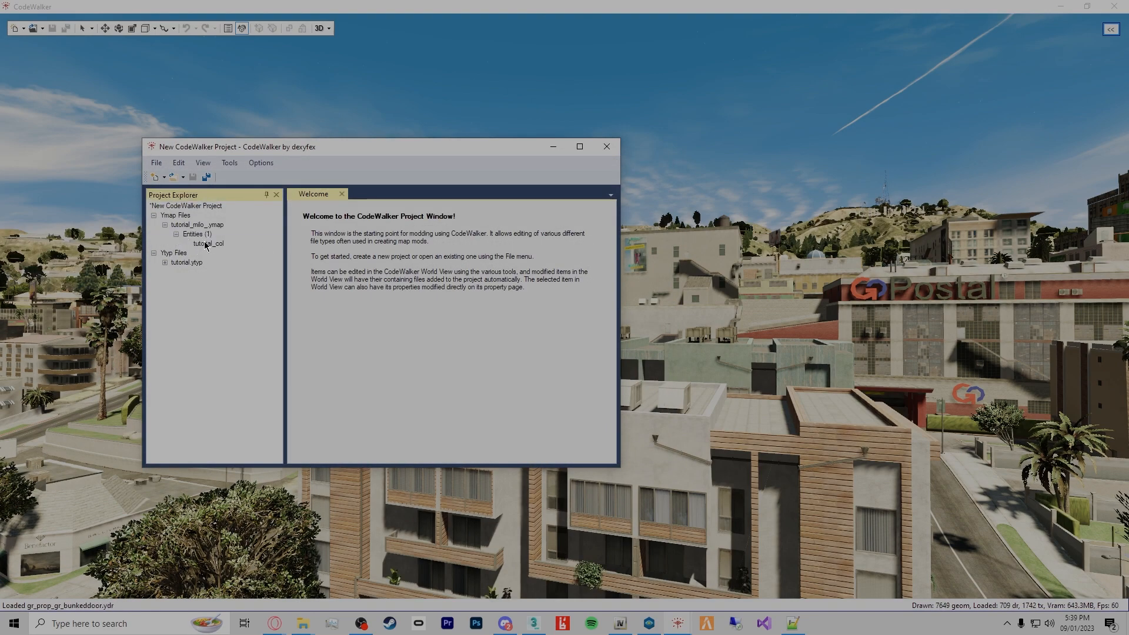
click(229, 246)
click(589, 225)
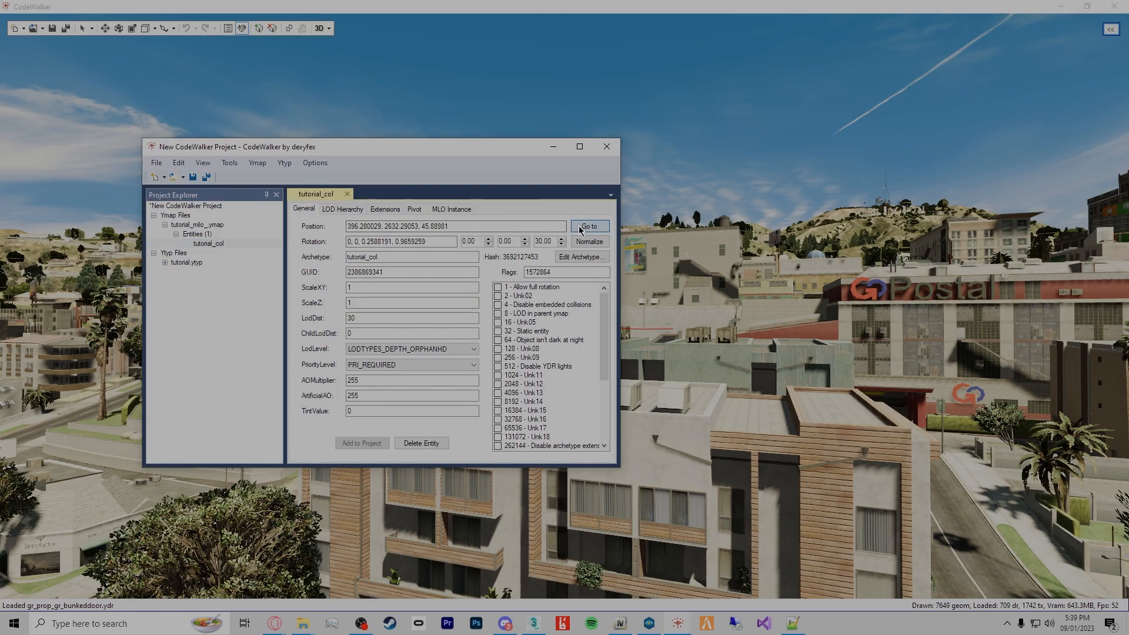
click(553, 147)
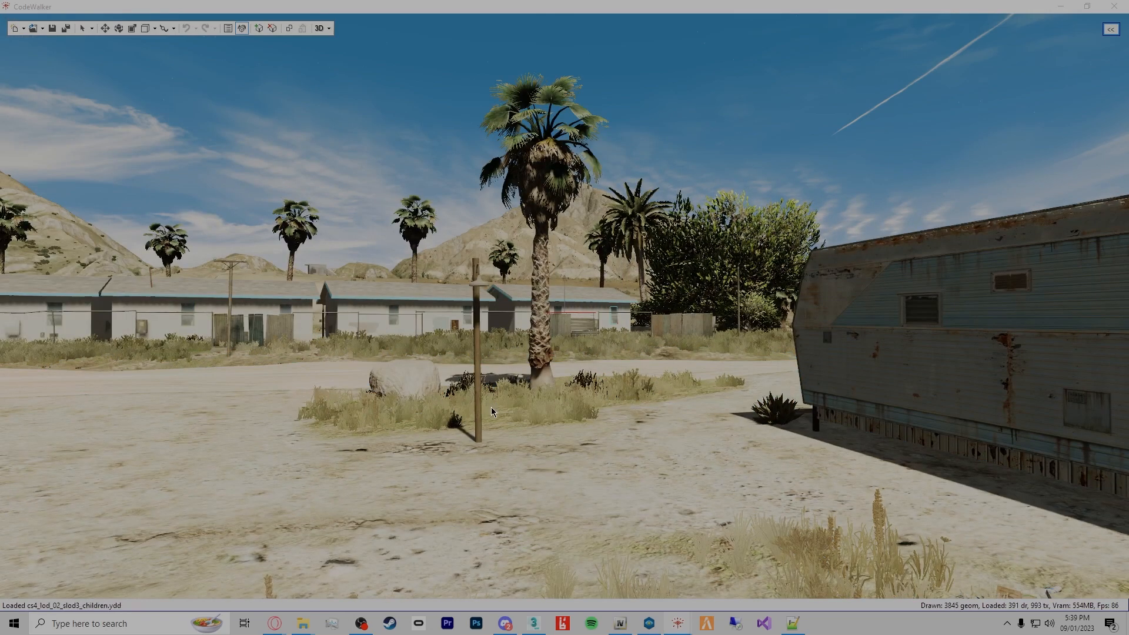
key(w)
drag(549, 360, 768, 462)
key(s)
key(w)
key(s)
drag(0, 268, 539, 103)
Add a new entity to portal 0 (1 to 0) of the tutorial_col archetype in tutorial.ytyp
click(373, 228)
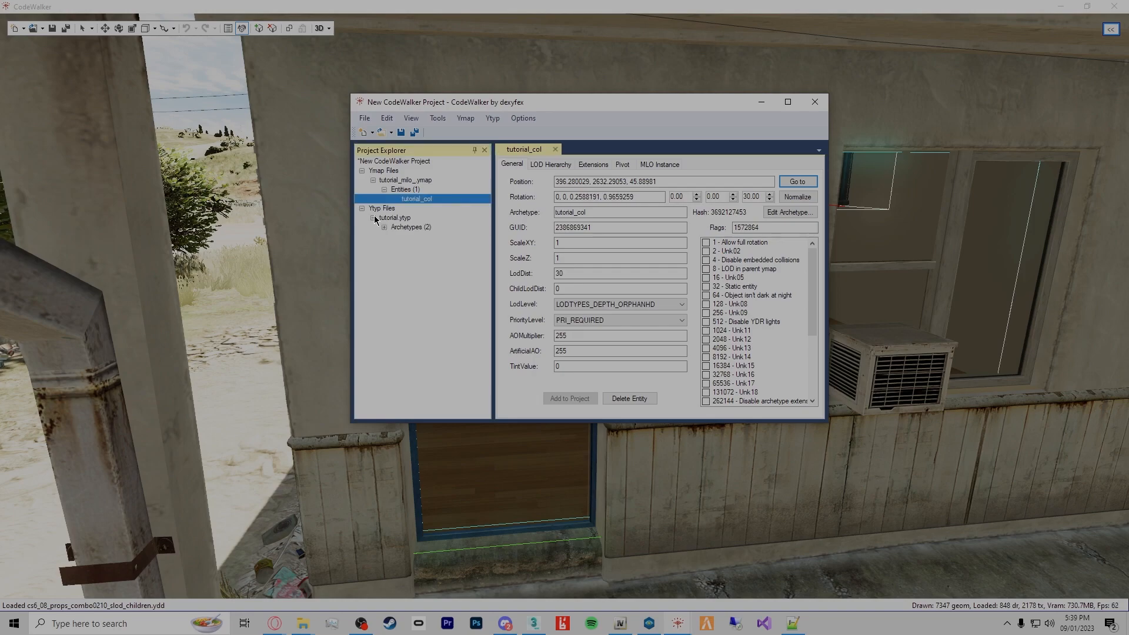
double_click(393, 218)
click(395, 246)
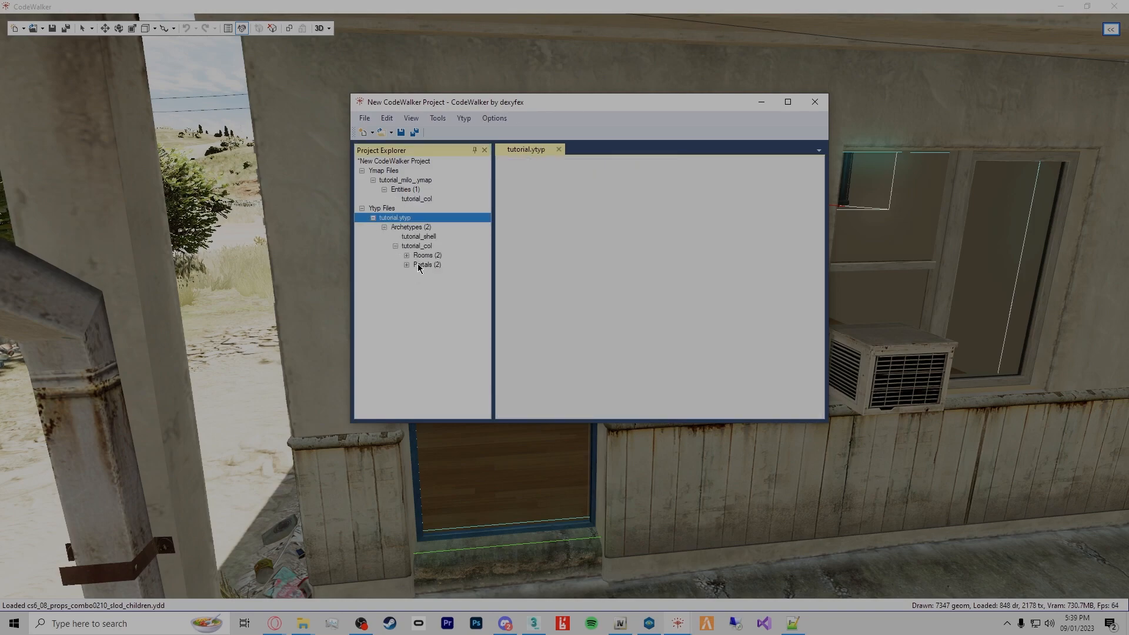
double_click(407, 266)
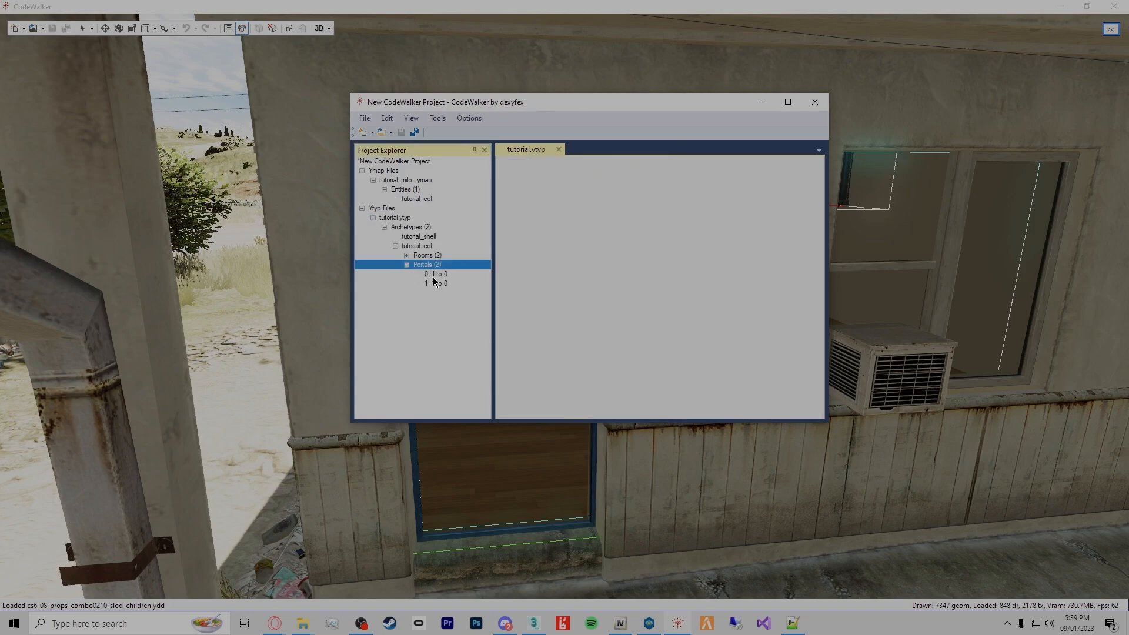
click(436, 275)
click(587, 377)
drag(608, 214, 524, 227)
text(<Item type="CBaseArchetypeDef">)
key(ctrl+z)
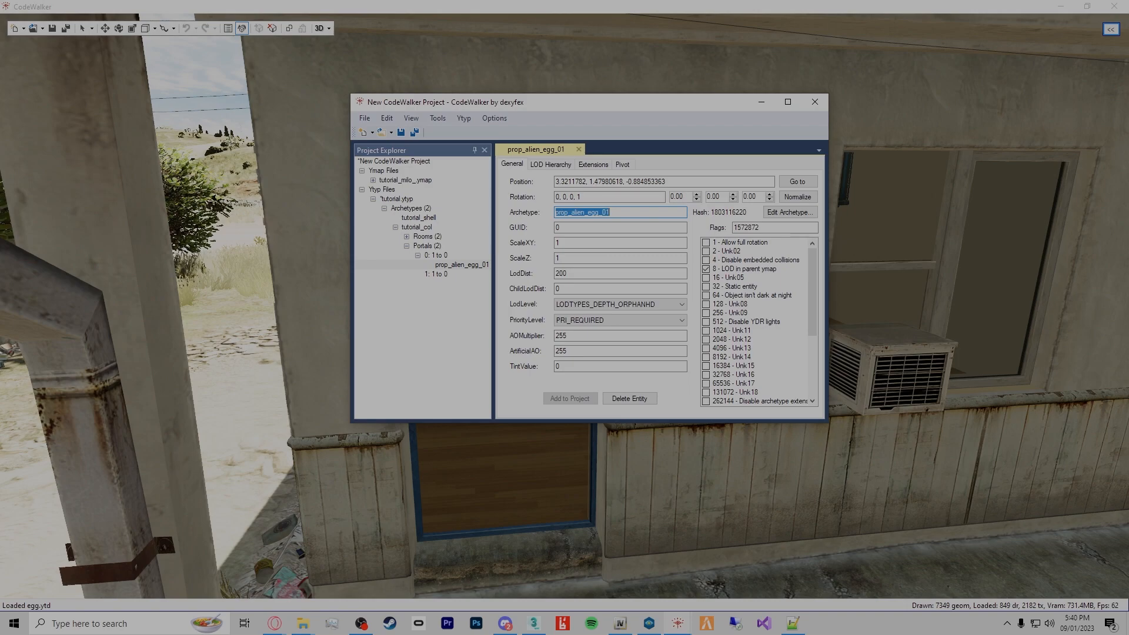
Get the door's file name from File Explorer and set the new portal entity's archetype to tutorial_door
click(302, 623)
click(273, 563)
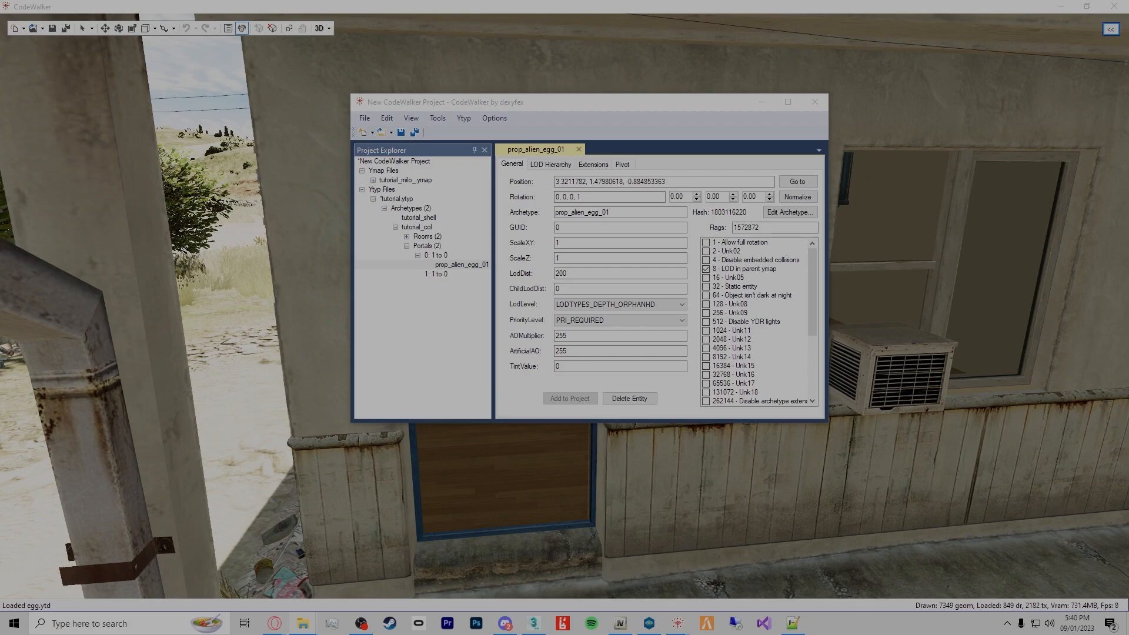
drag(624, 213, 482, 211)
text(tutorial_door)
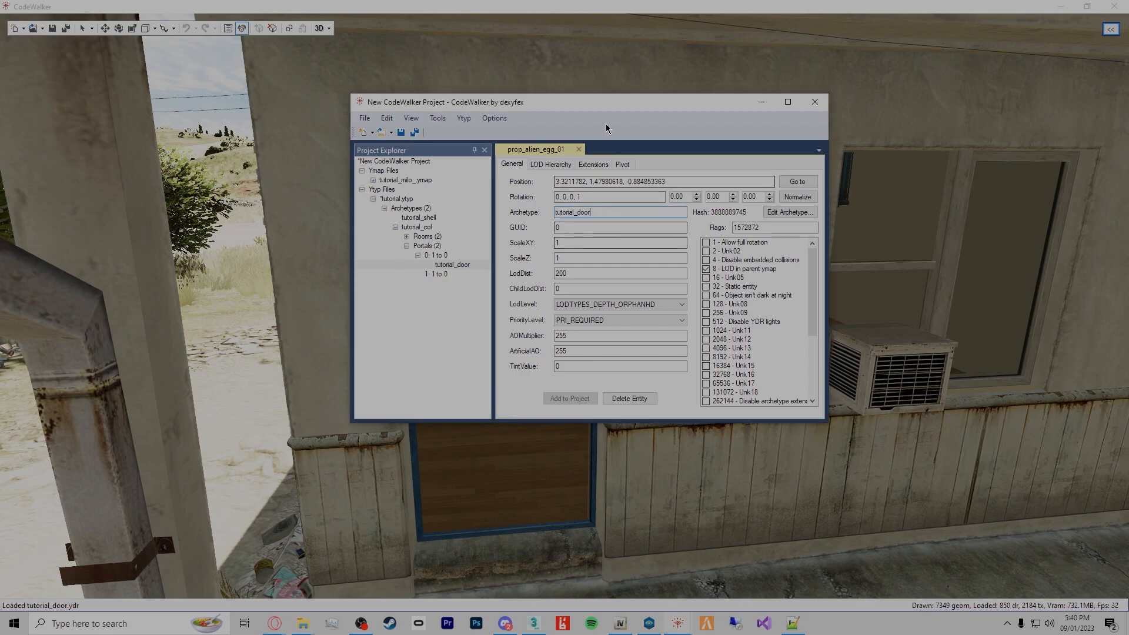
Move the project window aside and shift the tutorial_door entity with the move tool towards the doorway opening
drag(605, 103, 1128, 103)
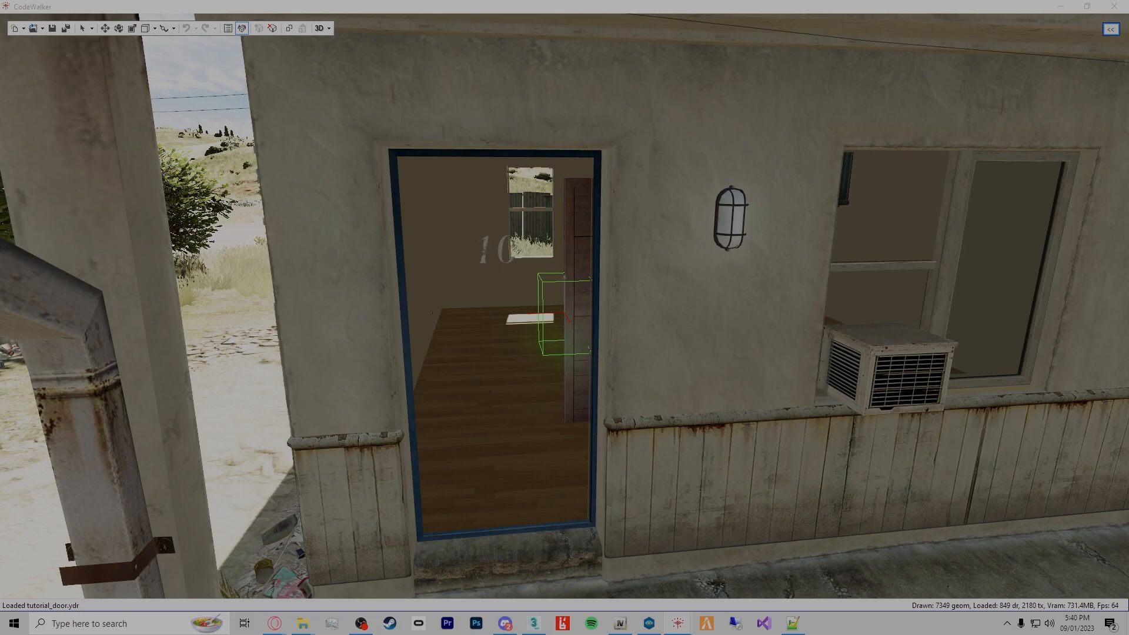
click(106, 28)
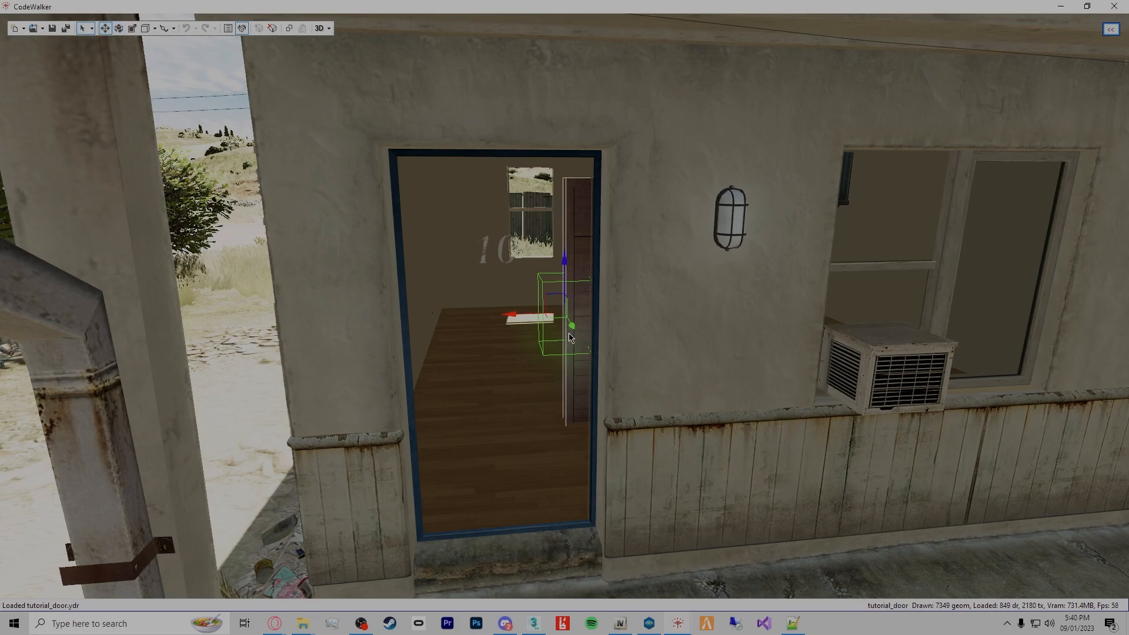
drag(563, 321, 399, 394)
drag(665, 428, 519, 252)
From inside the room, nudge tutorial_door along its green axis and raise it to the top of the frame
key(w)
key(s)
key(w)
drag(545, 348, 331, 319)
key(s)
key(w)
key(d)
key(d)
key(w)
key(s)
drag(420, 367, 418, 368)
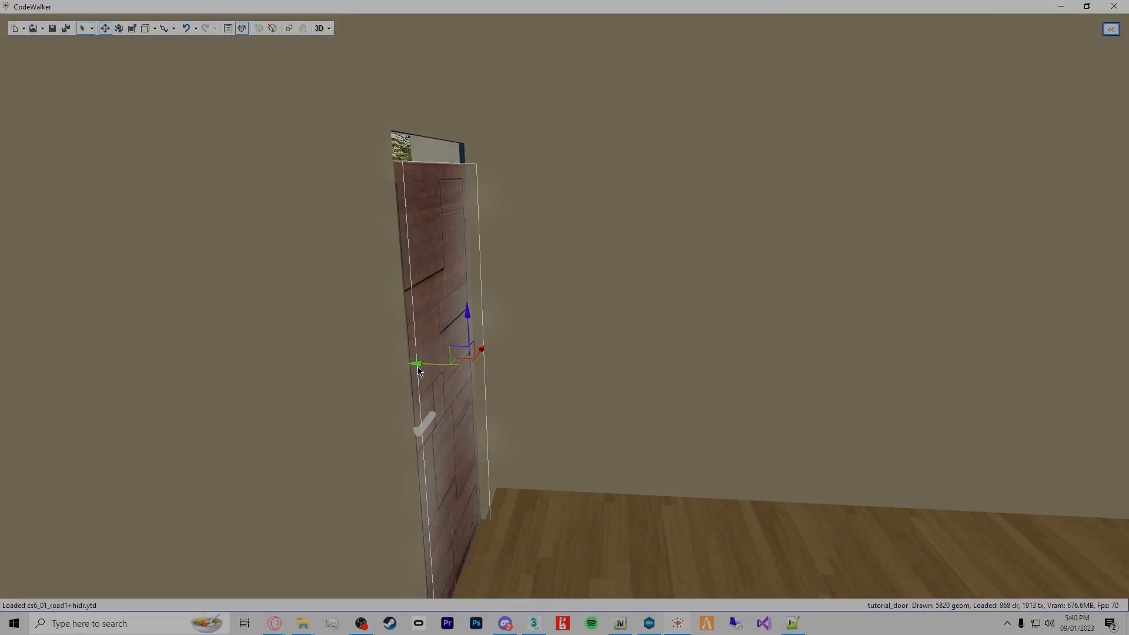
drag(475, 322, 462, 302)
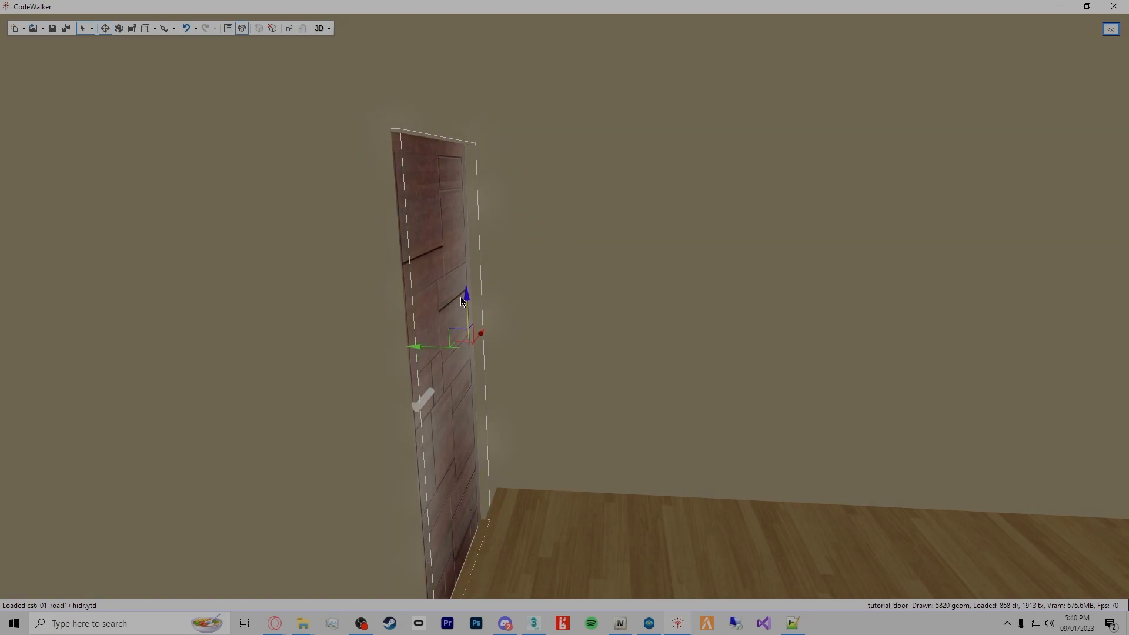
Fine-tune the tutorial_door position along the red axis so both sides fit between the frame edges
drag(614, 483, 822, 509)
drag(173, 435, 170, 435)
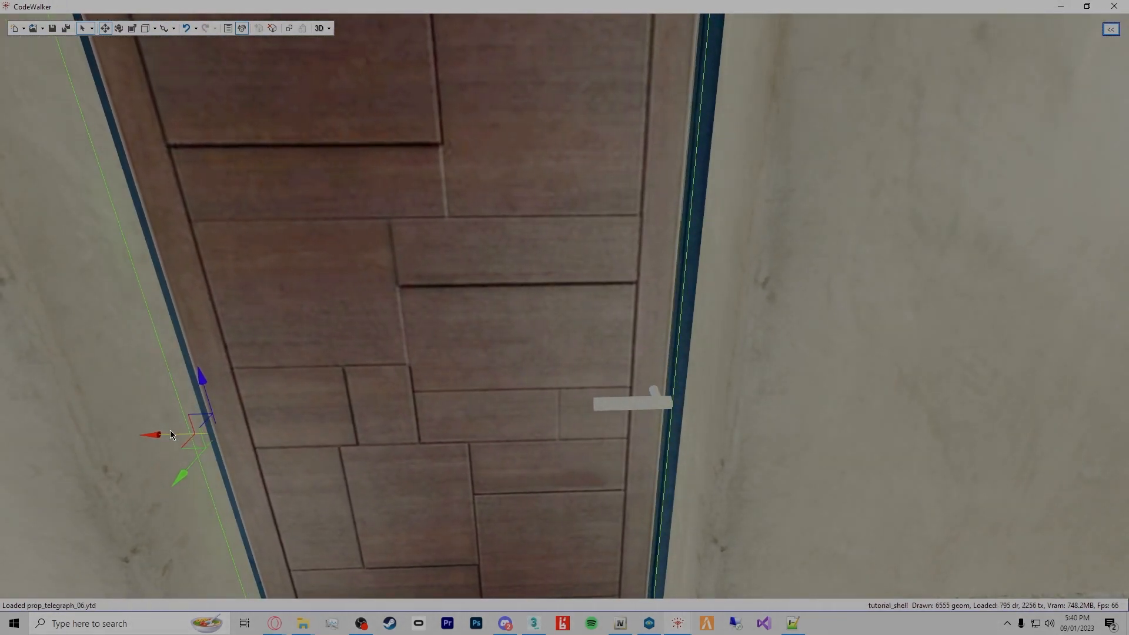
drag(557, 432, 298, 441)
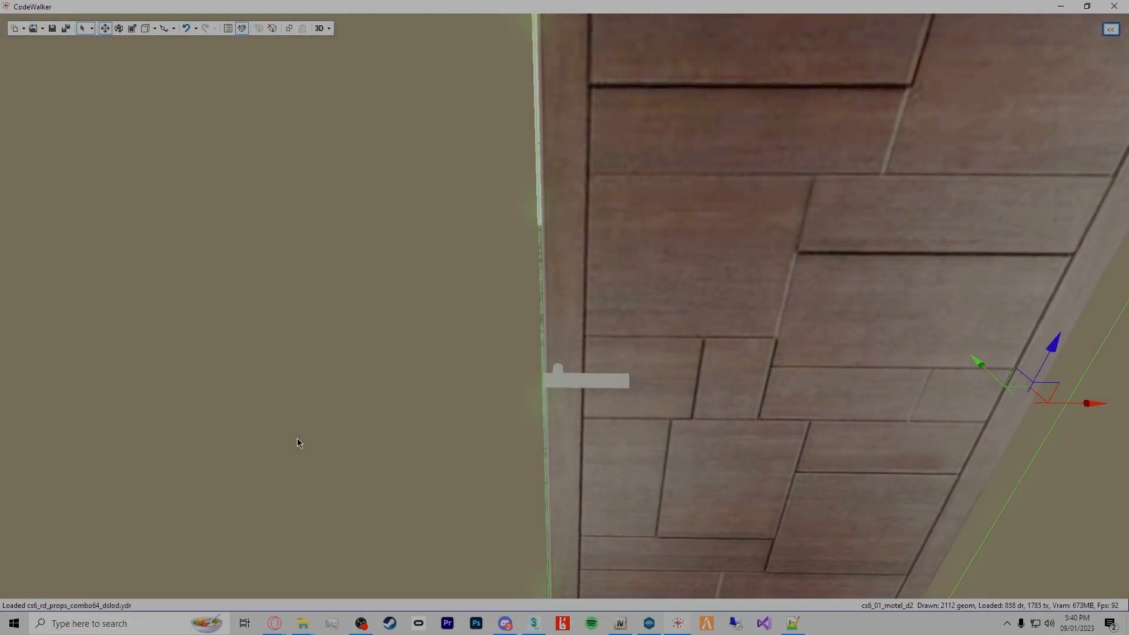
drag(1087, 404, 1085, 403)
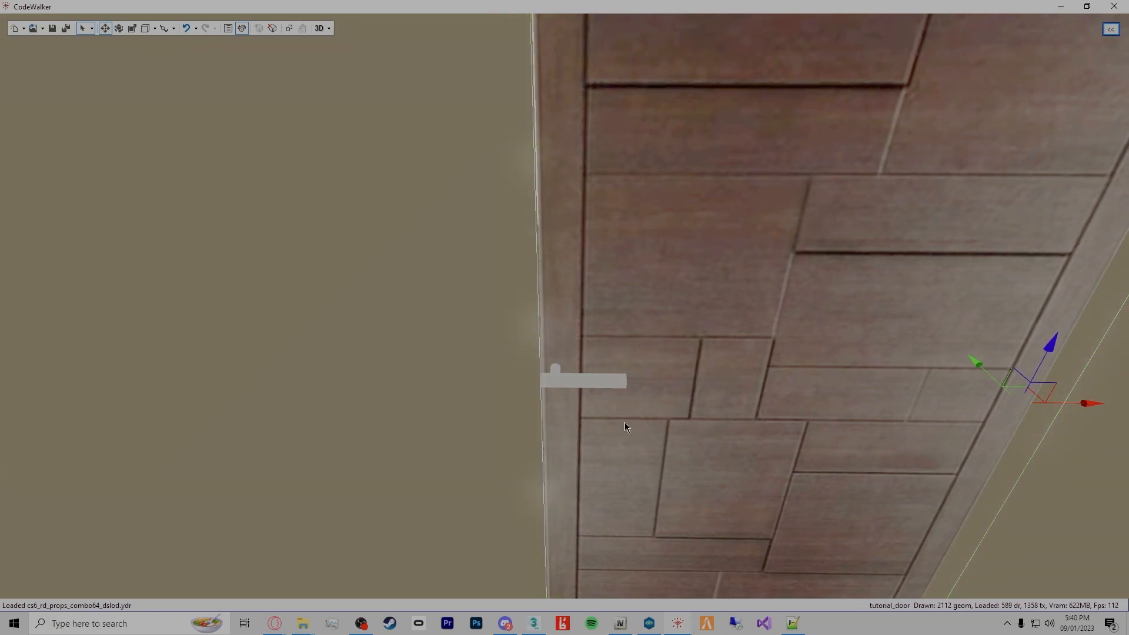
Examine how tutorial_door fits its frame from inside the room and from outside the building
scroll(625, 422, down, 8)
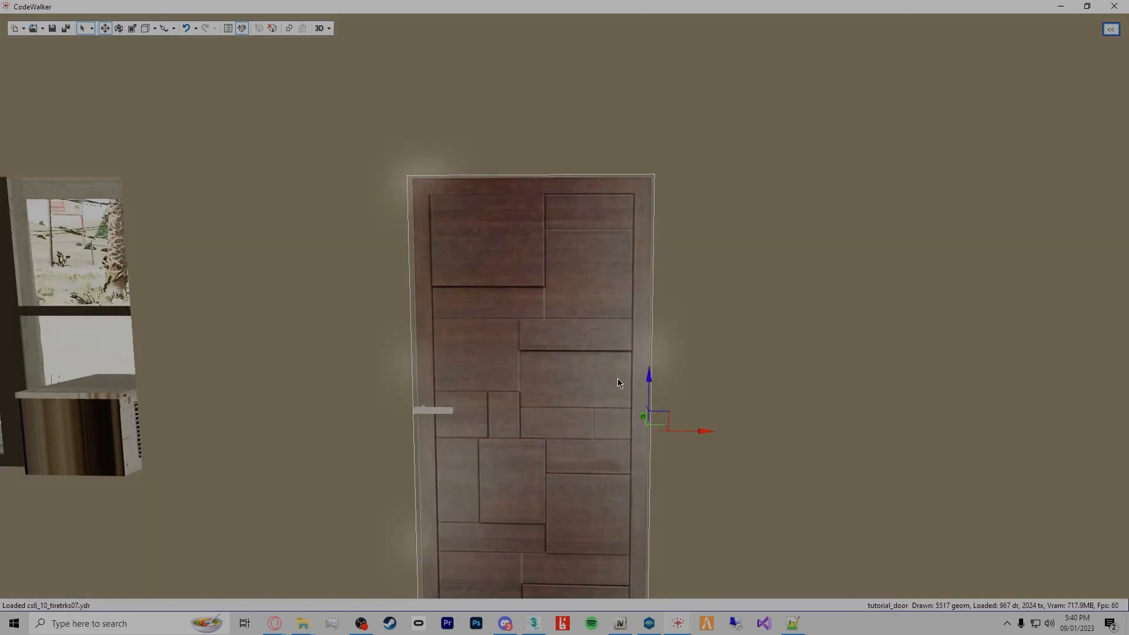
drag(618, 379, 593, 385)
key(a)
drag(706, 459, 364, 487)
key(d)
key(s)
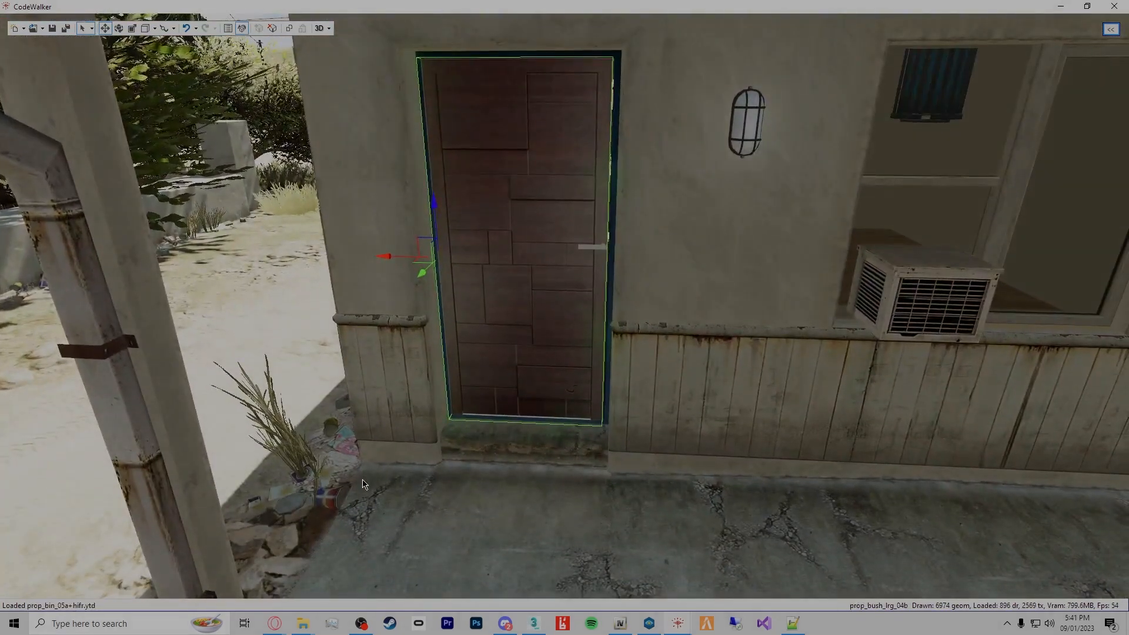
drag(395, 263, 396, 258)
drag(702, 325, 722, 309)
key(a)
key(w)
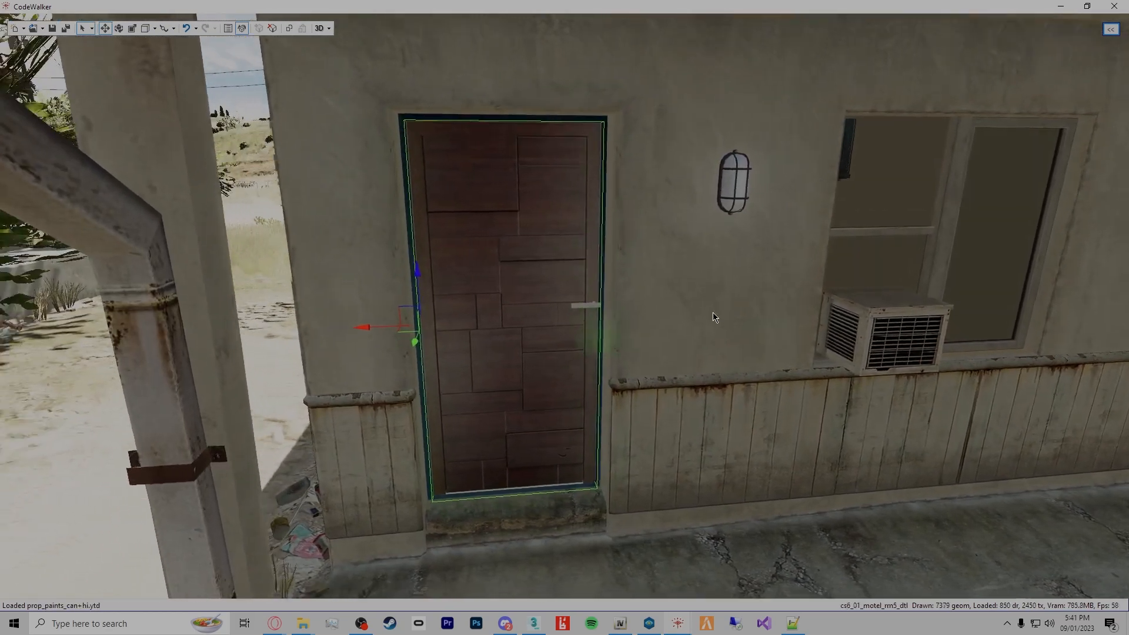
key(d)
key(d)
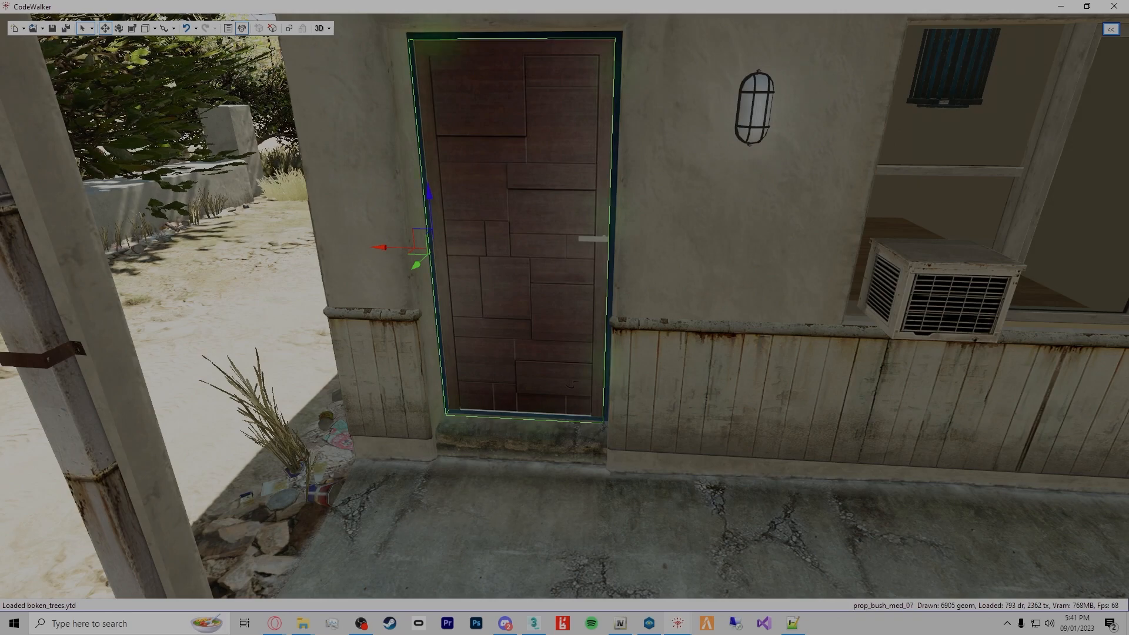
Save tutorial.ytyp over the existing file in the tutorial stream folder and keep the project window open
drag(0, 170, 470, 98)
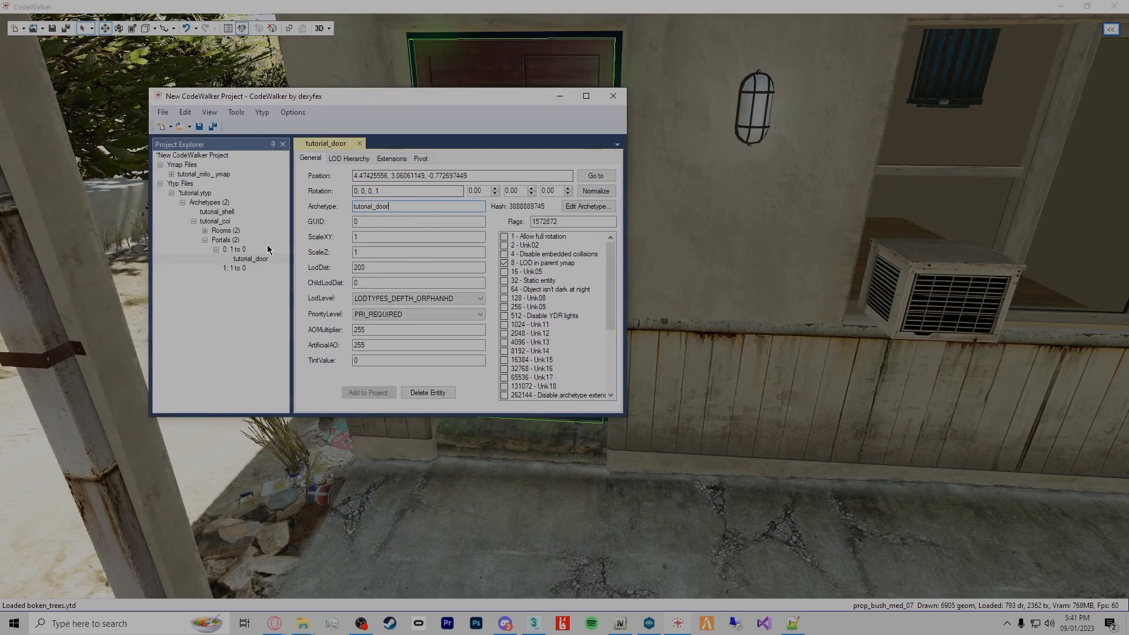
click(163, 113)
click(162, 112)
click(163, 112)
click(163, 112)
click(163, 112)
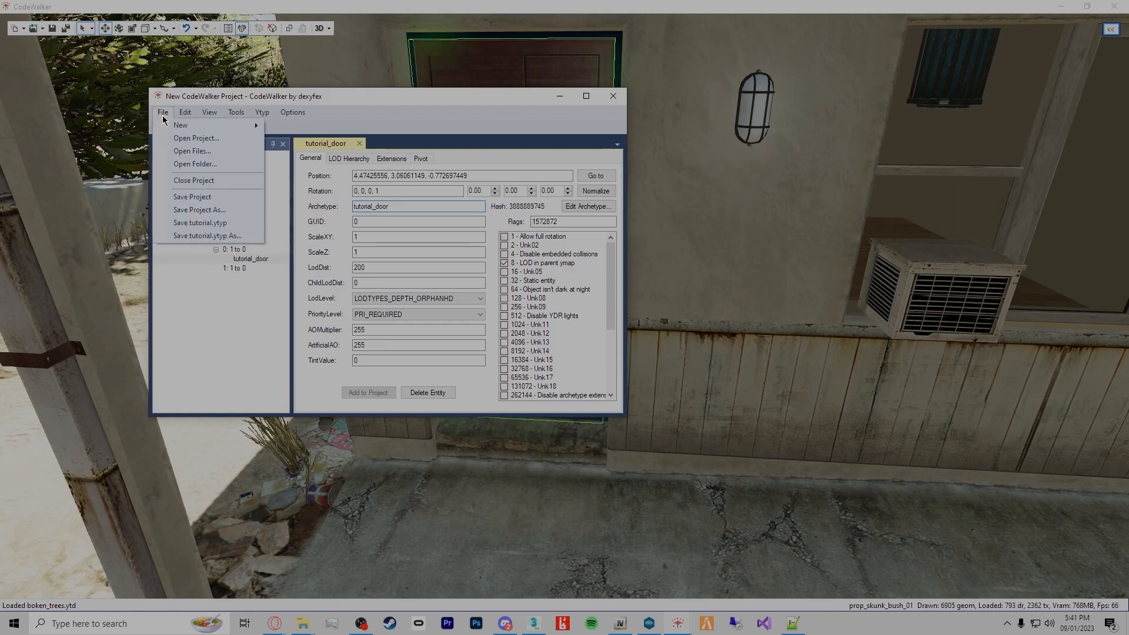
click(219, 237)
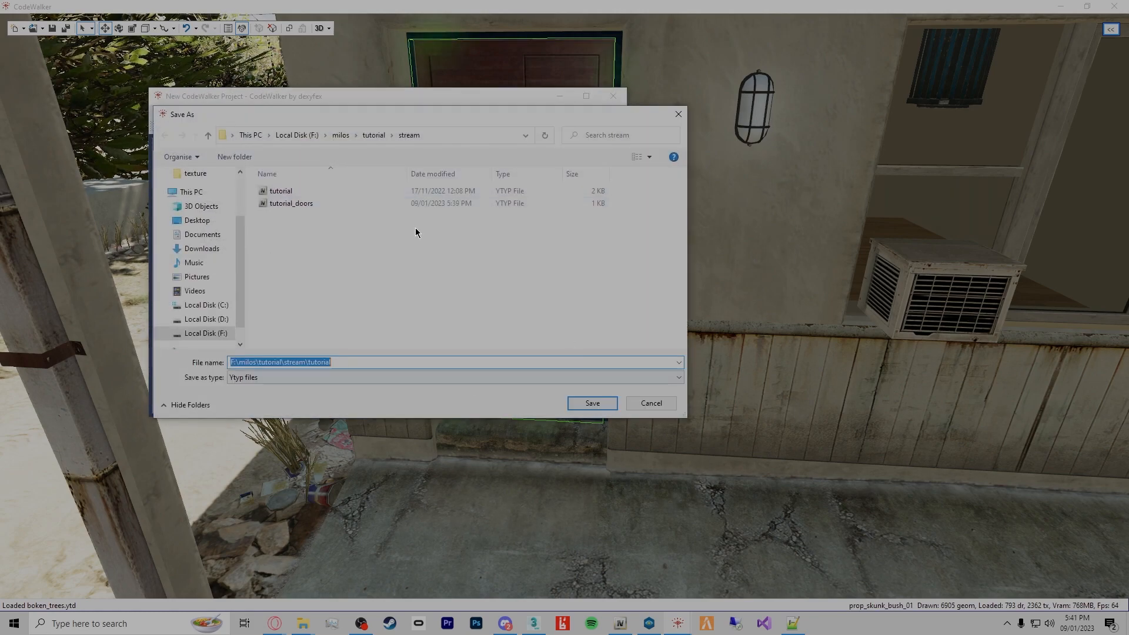
double_click(333, 192)
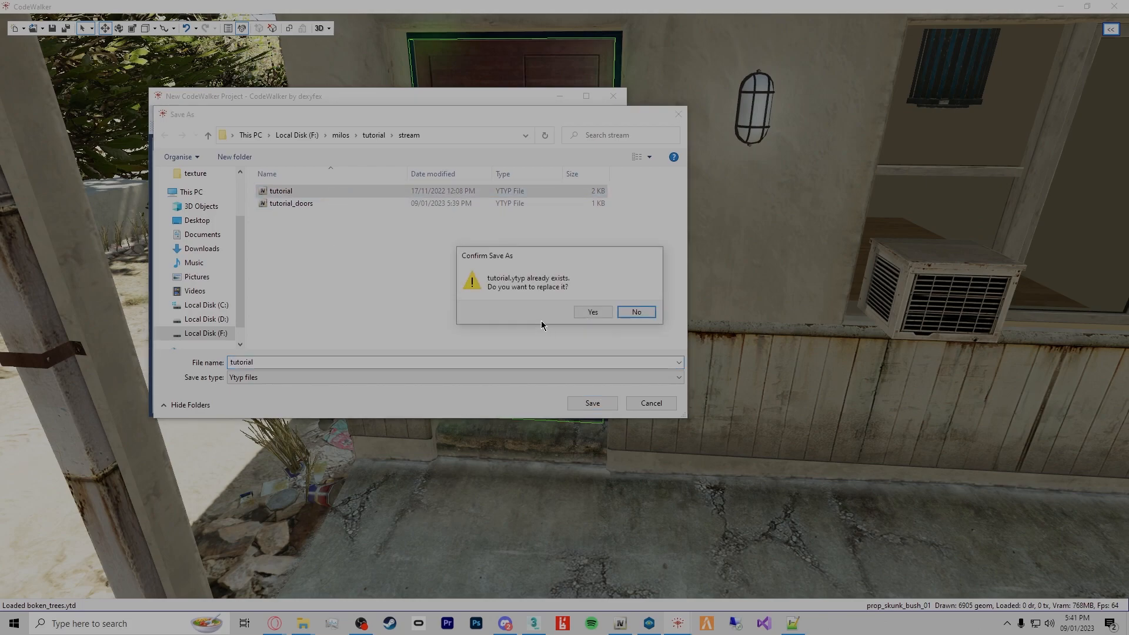
click(593, 312)
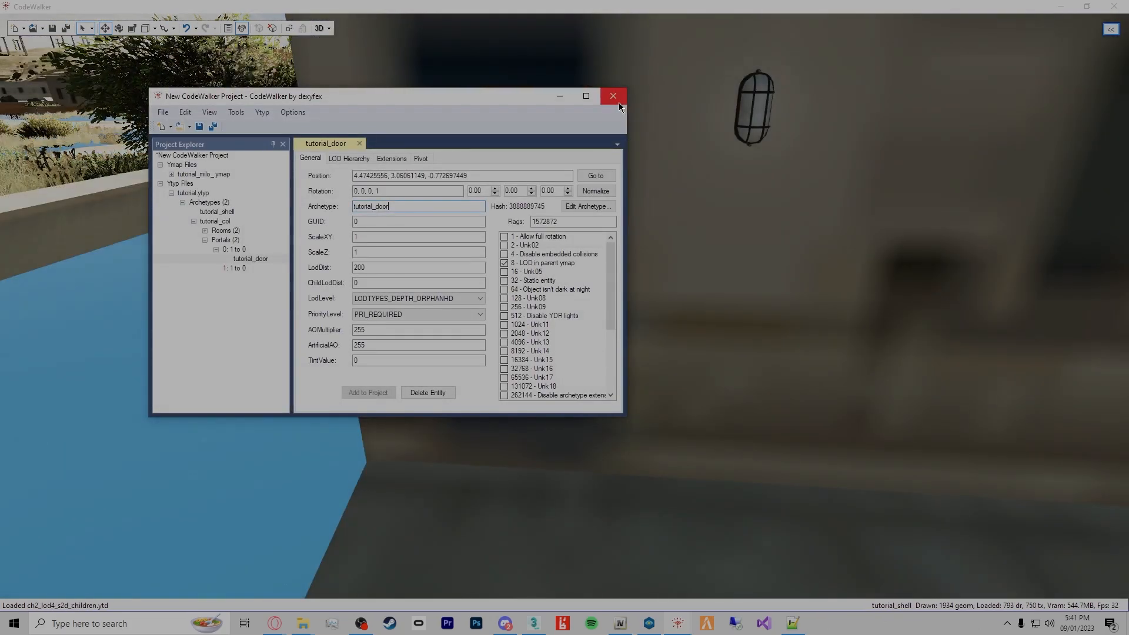
click(613, 96)
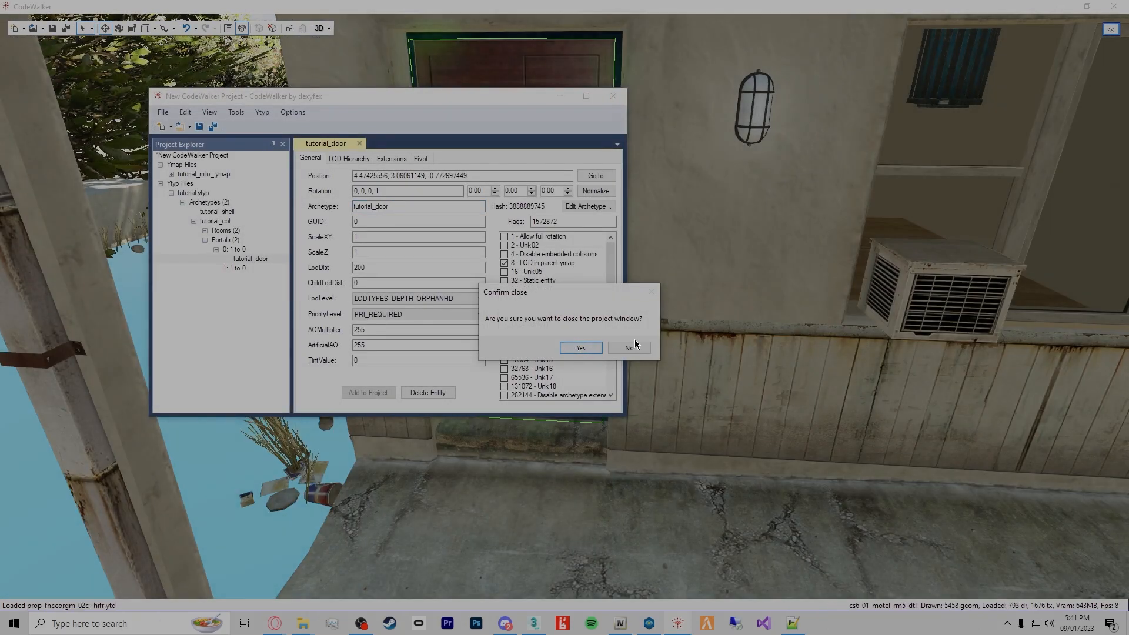
click(629, 347)
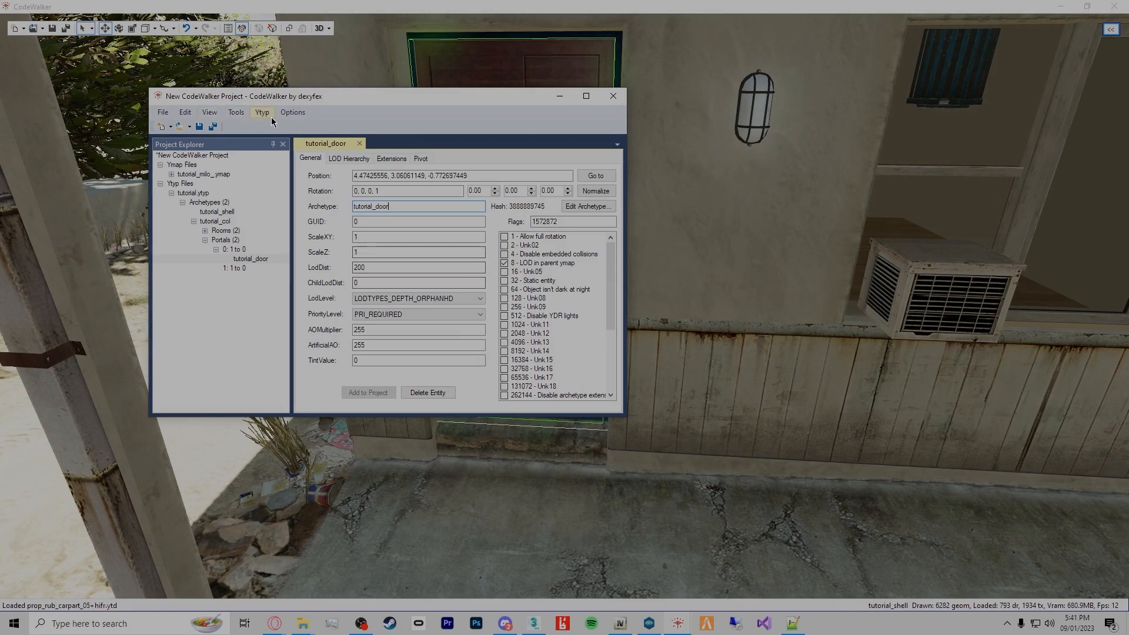
Save the project manifest as _manifest in the tutorial stream folder, replacing the existing file
click(238, 115)
click(276, 125)
click(383, 159)
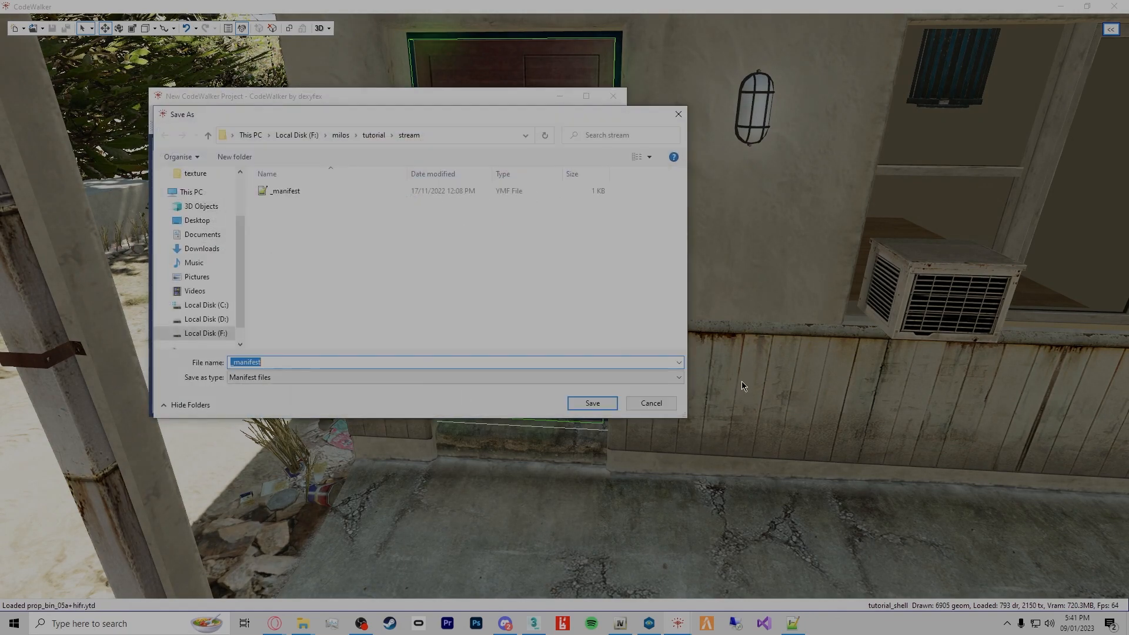
click(612, 402)
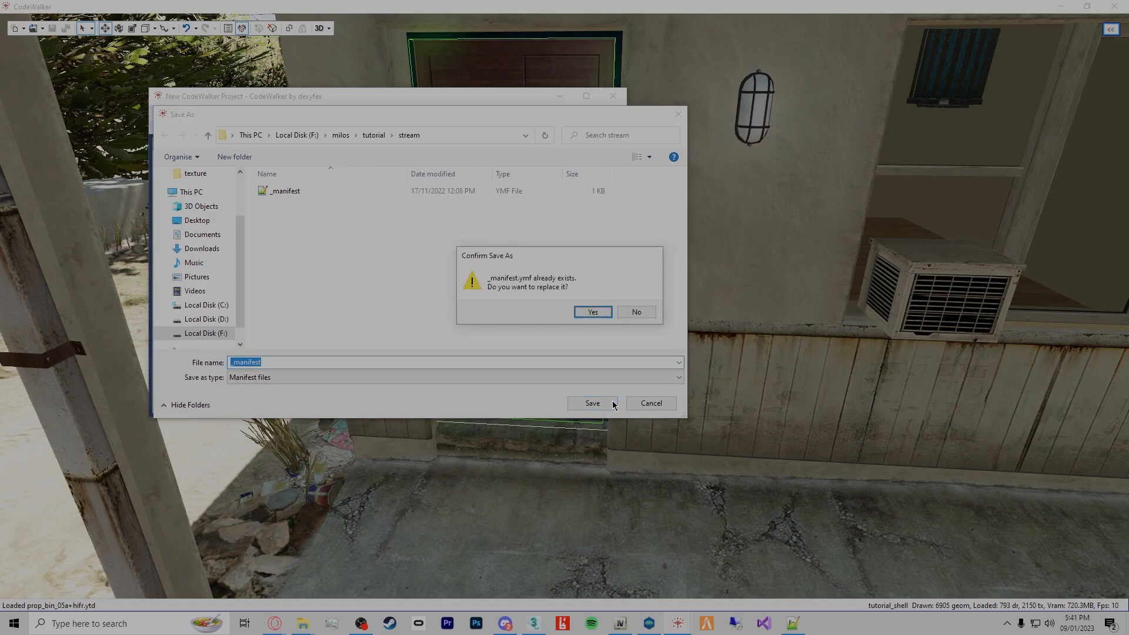
key(Return)
Close the project window with its save prompts and exit CodeWalker
click(614, 95)
click(568, 346)
click(652, 346)
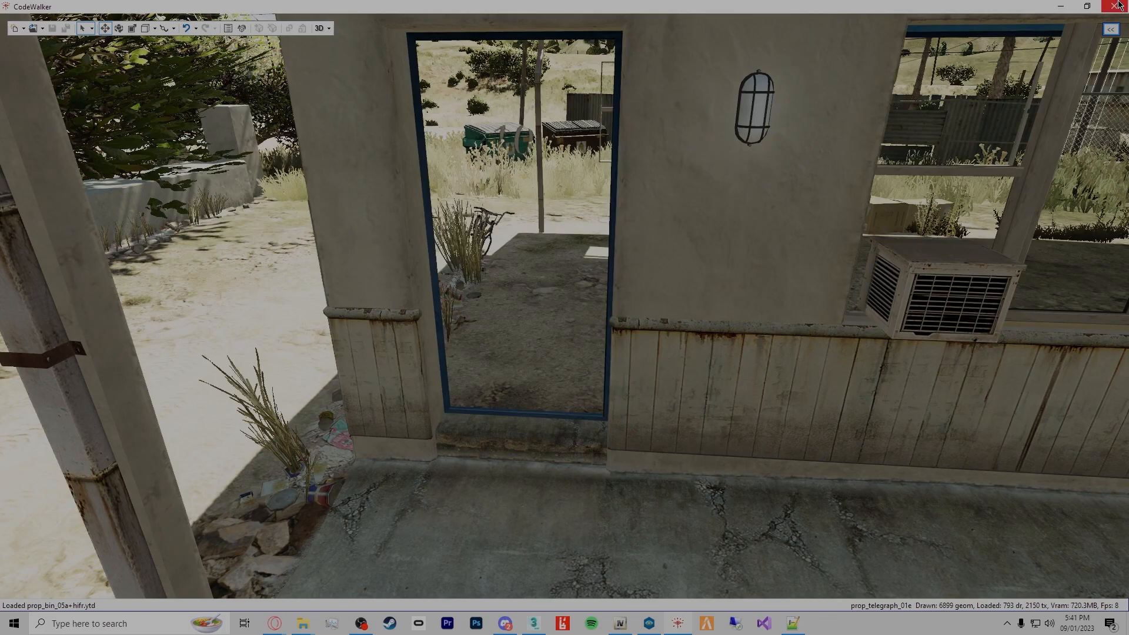
click(1119, 5)
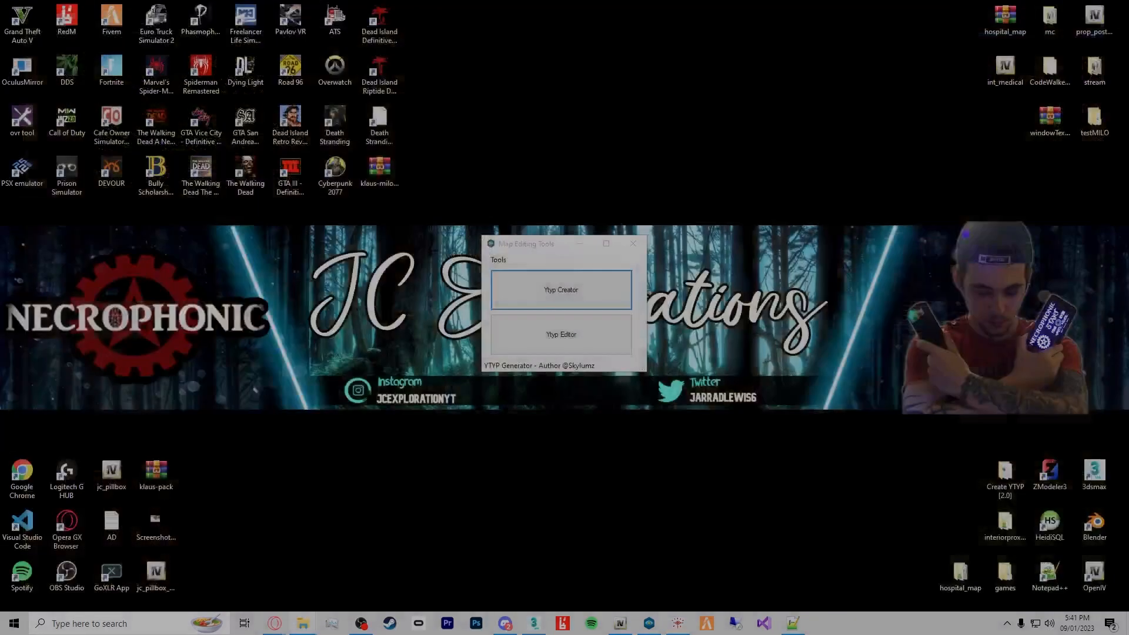
Switch to the remote server desktop and move everything in the resources [MAPS] folder onto the desktop
drag(0, 233, 247, 0)
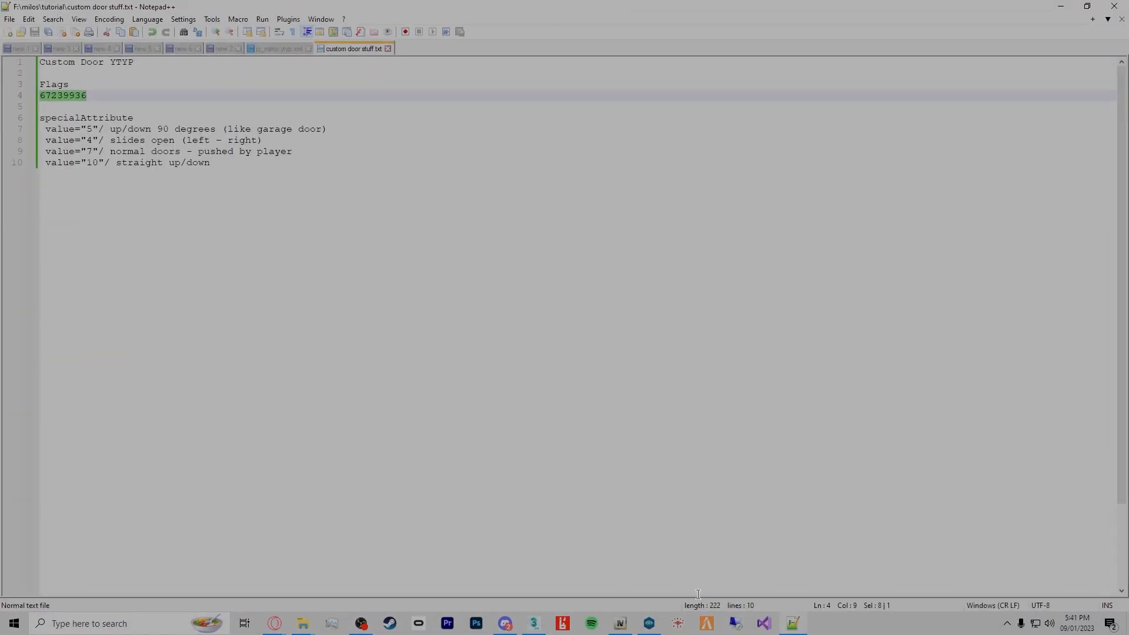
click(729, 625)
click(608, 252)
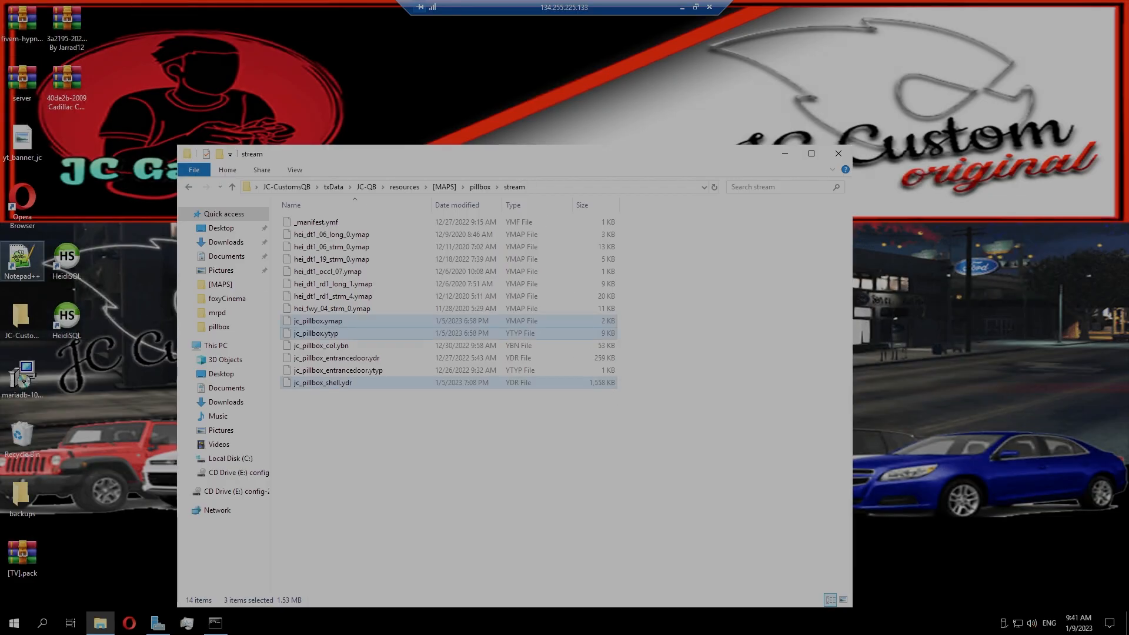
click(361, 419)
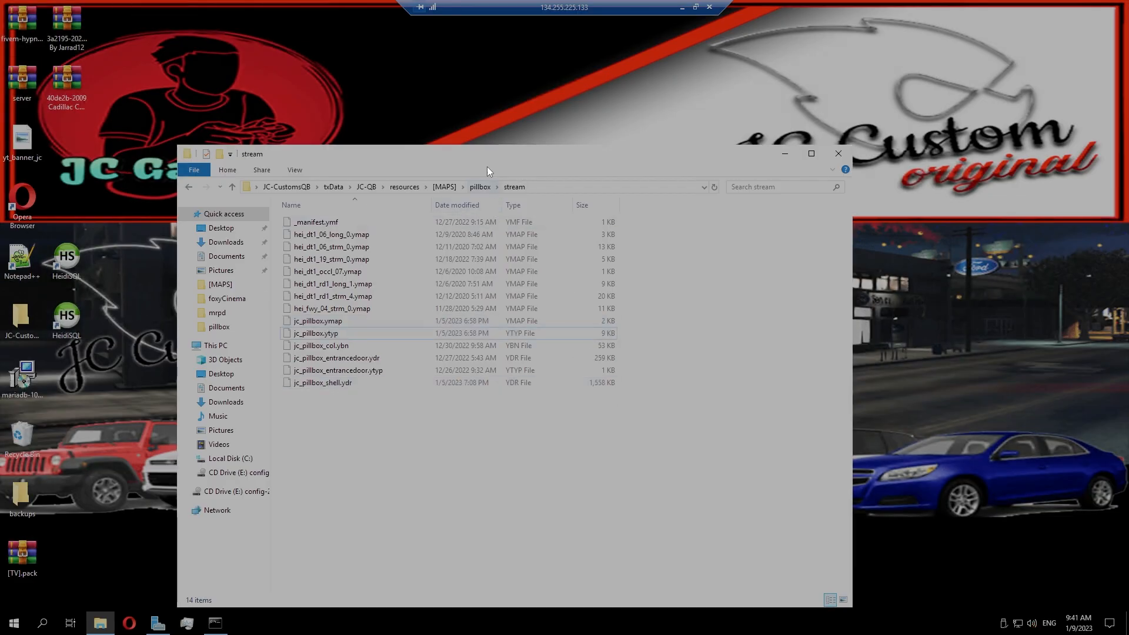
click(447, 184)
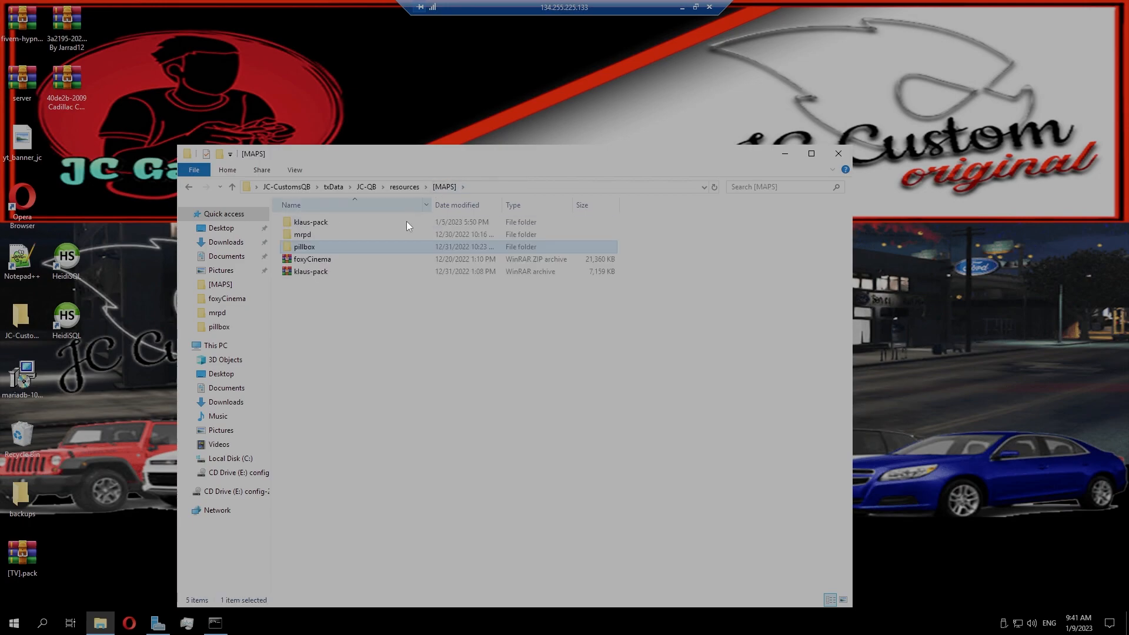
drag(361, 297, 987, 370)
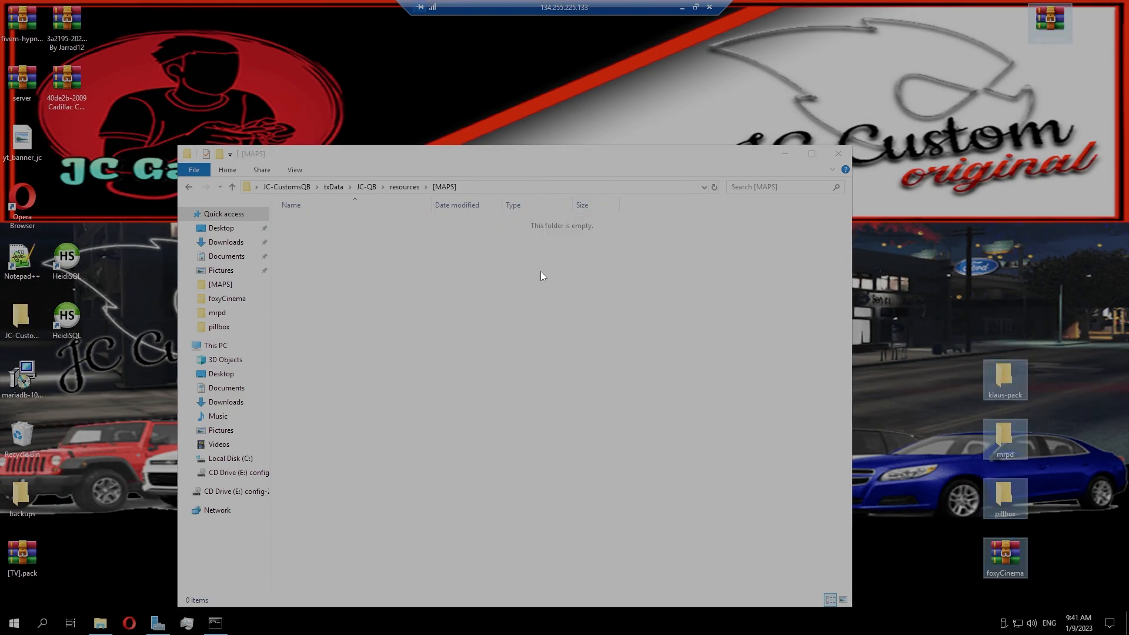
Move the tutorial folder from backups > maps into the empty [MAPS] folder on the server
drag(401, 155, 601, 23)
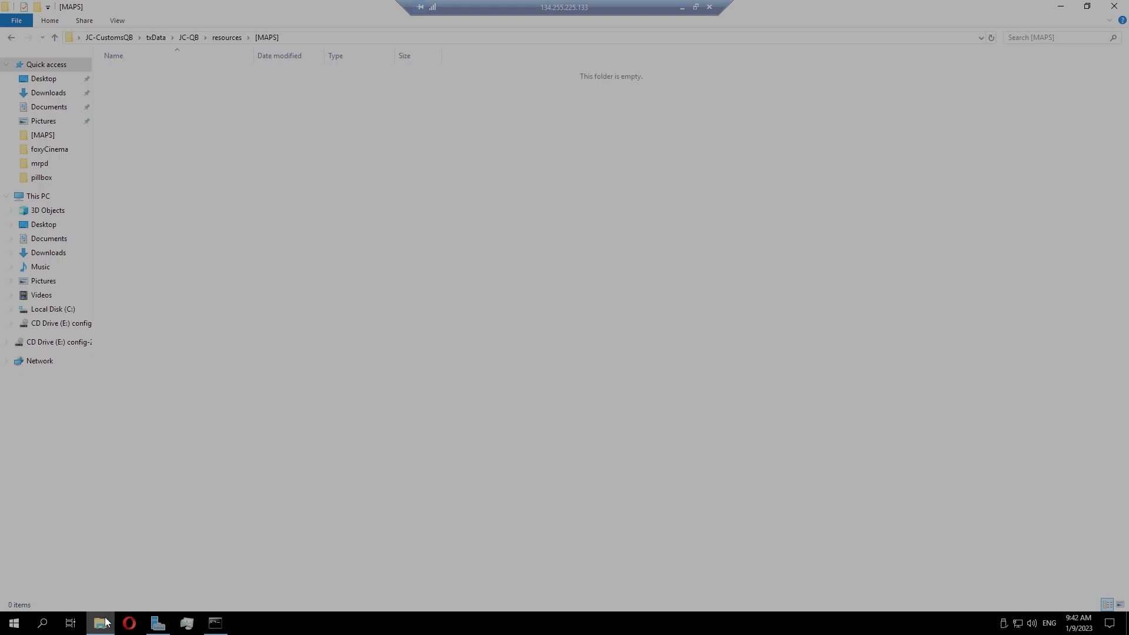
drag(941, 5, 913, 106)
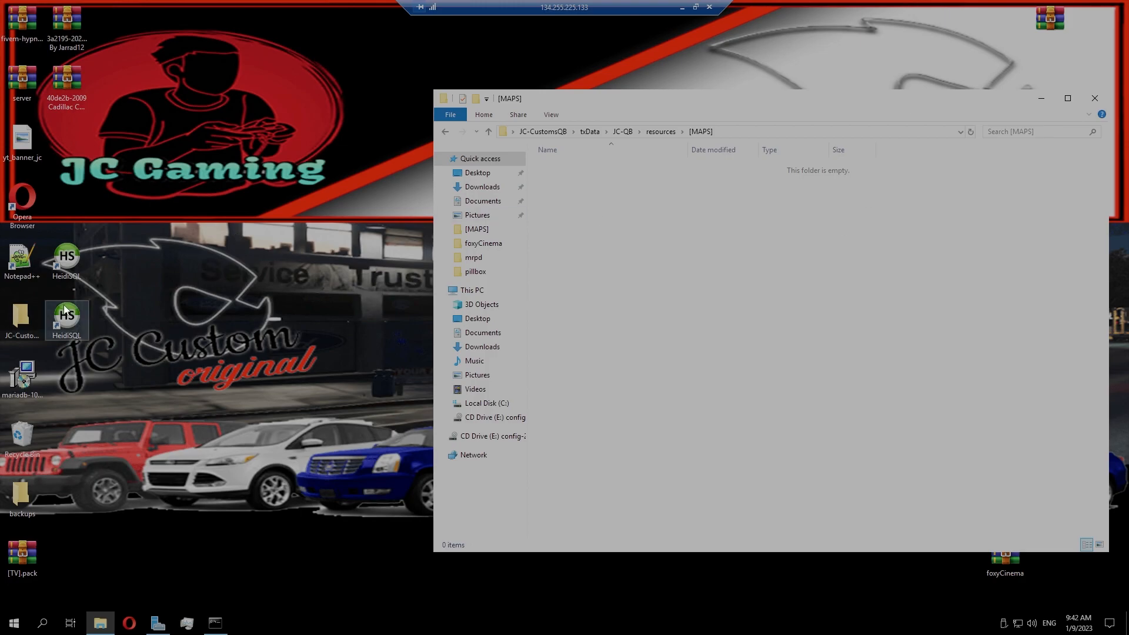
click(35, 488)
double_click(36, 488)
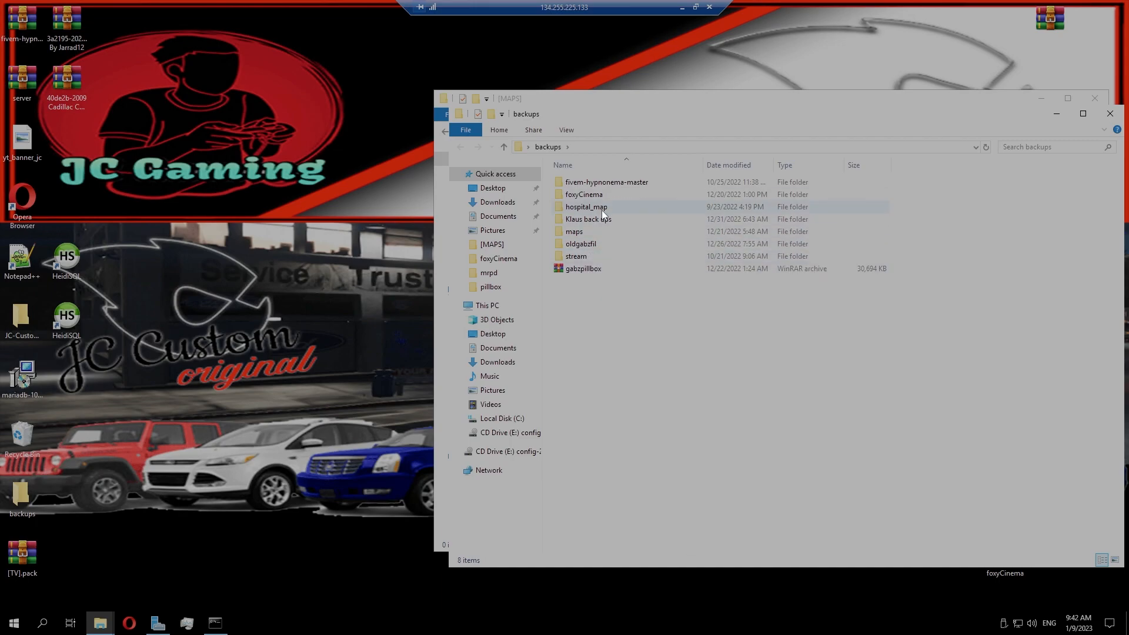
double_click(592, 235)
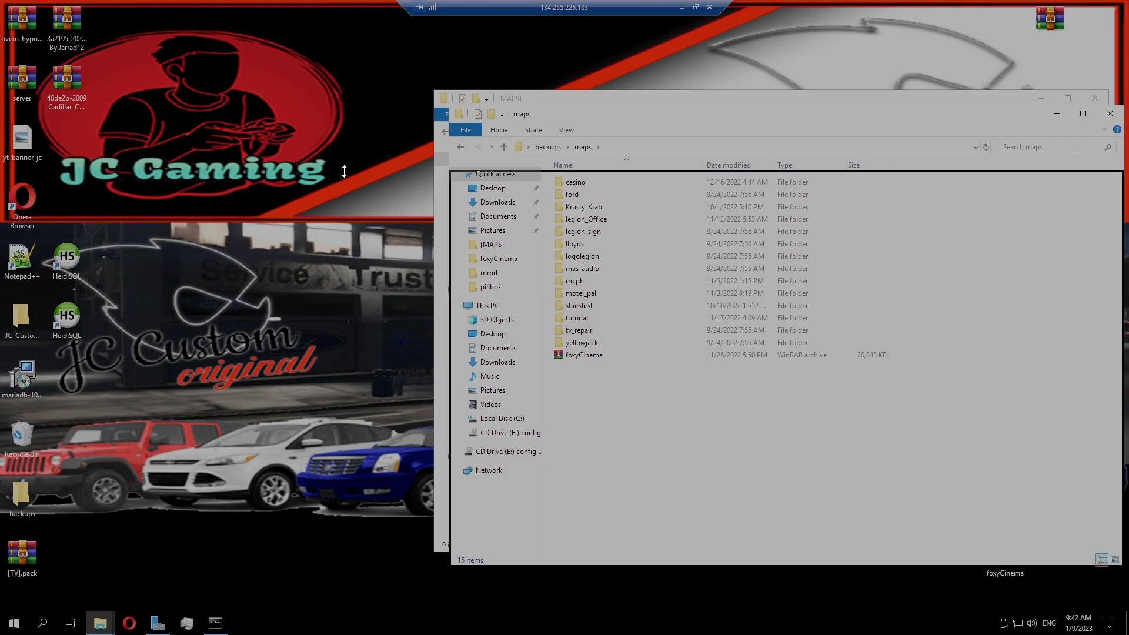
drag(605, 111, 605, 176)
drag(577, 382, 684, 169)
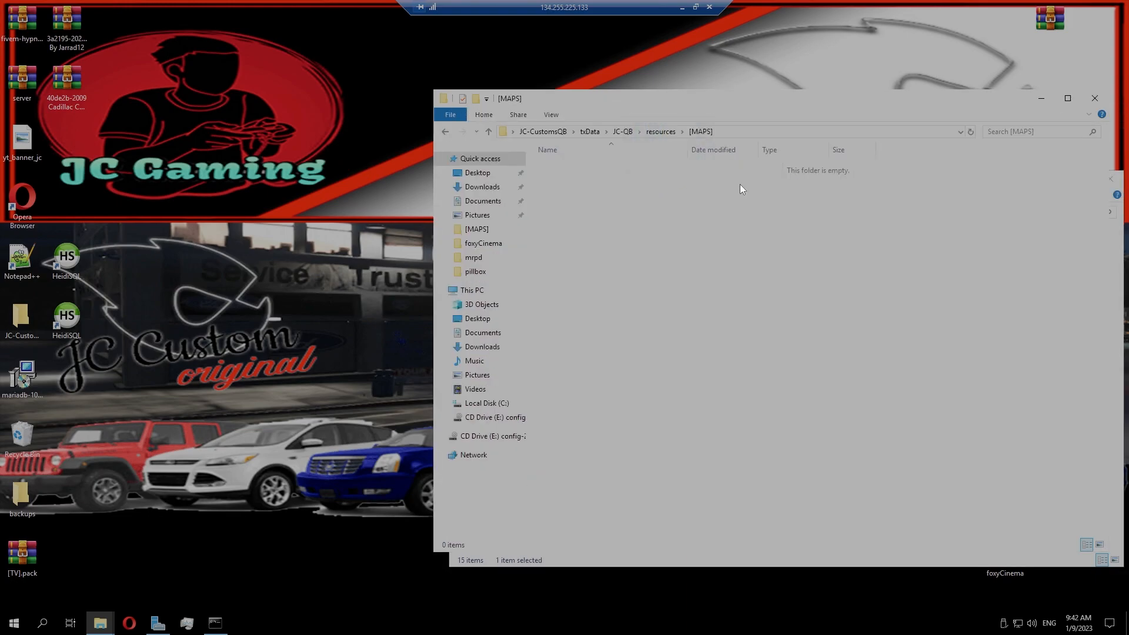
Paste the updated stream files into tutorial > stream on the server, replacing the existing files for all conflicts
double_click(608, 167)
double_click(591, 167)
drag(615, 325, 575, 166)
key(ctrl+v)
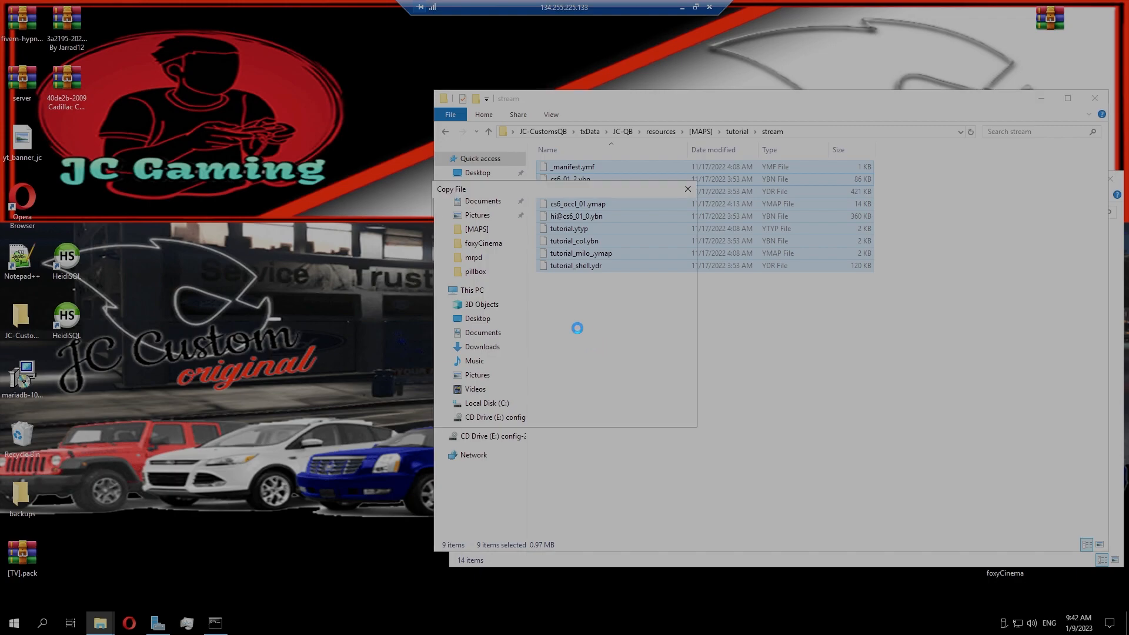
click(446, 413)
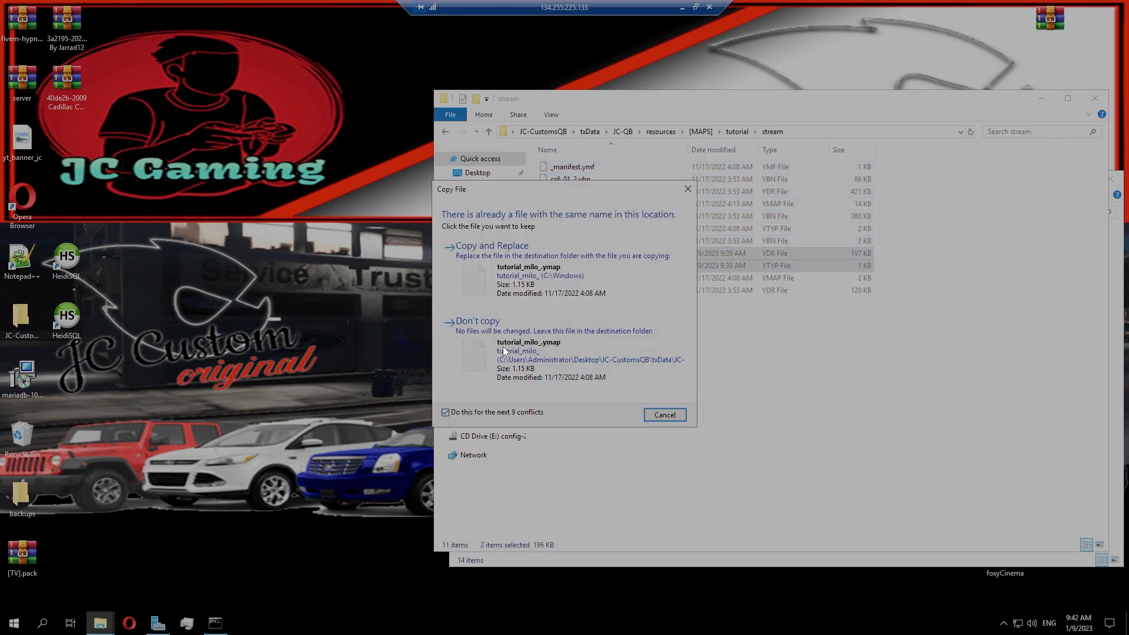
click(552, 271)
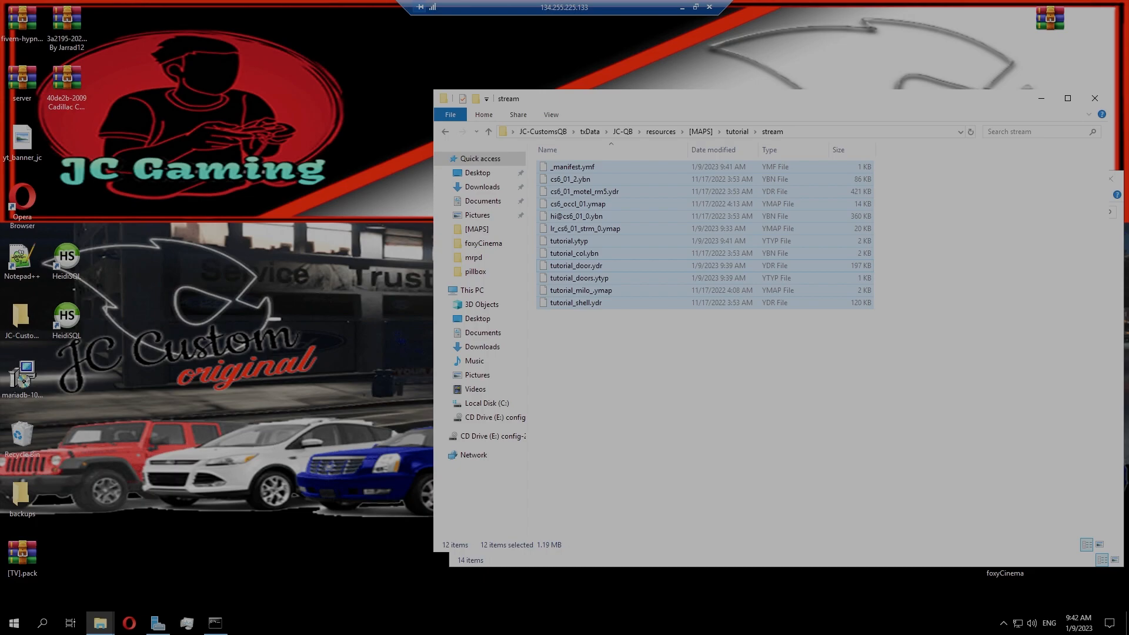
Switch to txAdmin in the browser, log in with Cfx.re and restart the server
drag(0, 294, 365, 1)
click(591, 216)
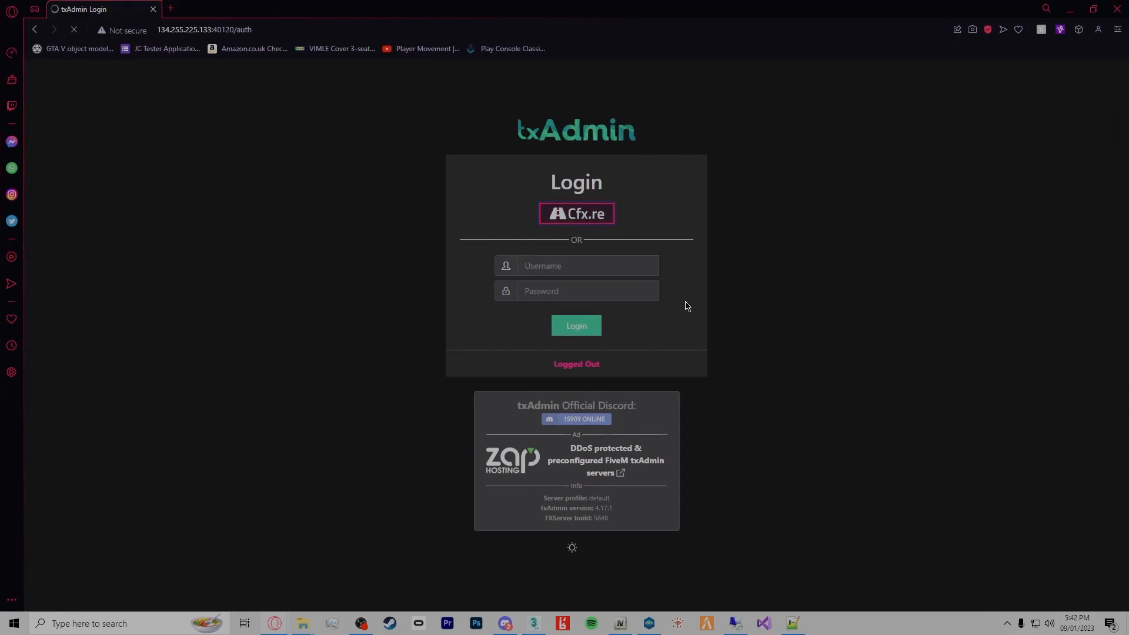
double_click(679, 18)
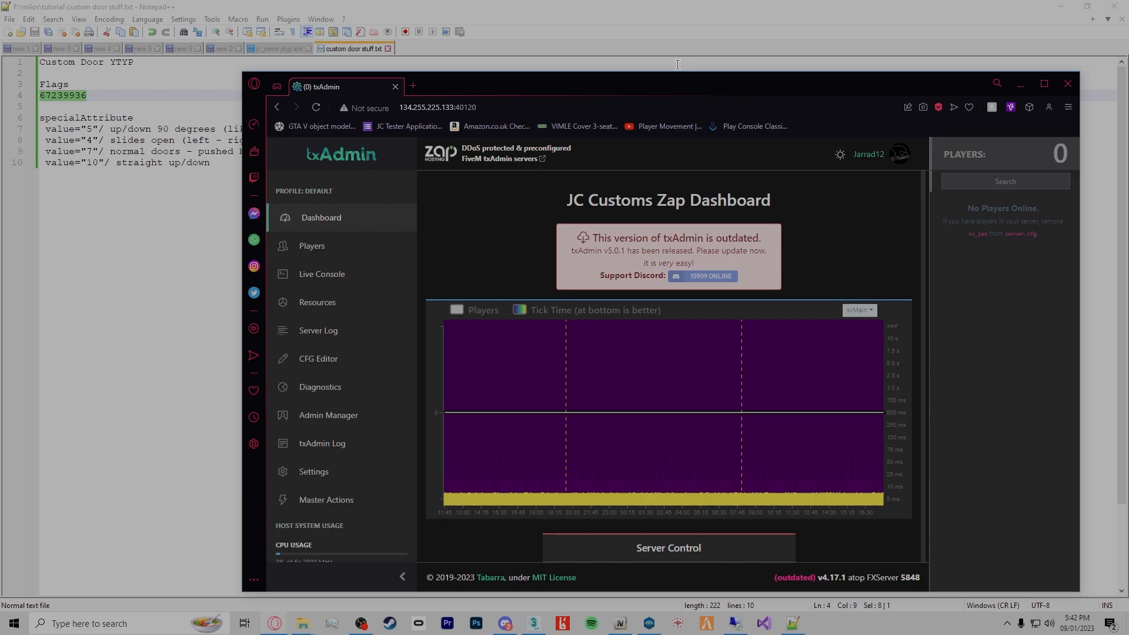
scroll(680, 398, down, 4)
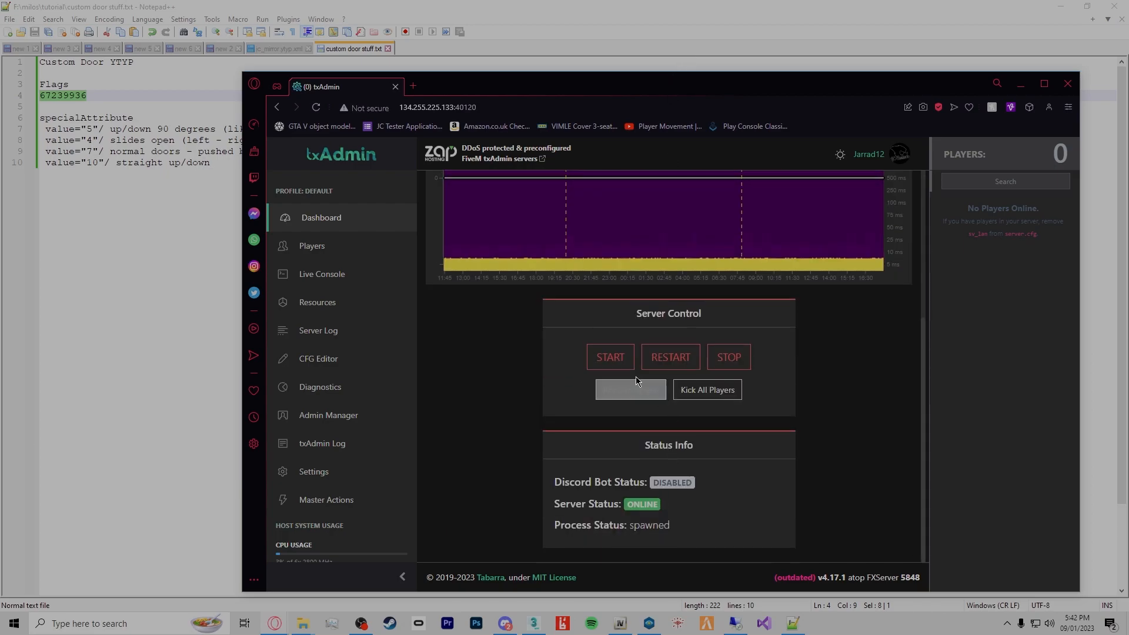
click(653, 357)
click(794, 390)
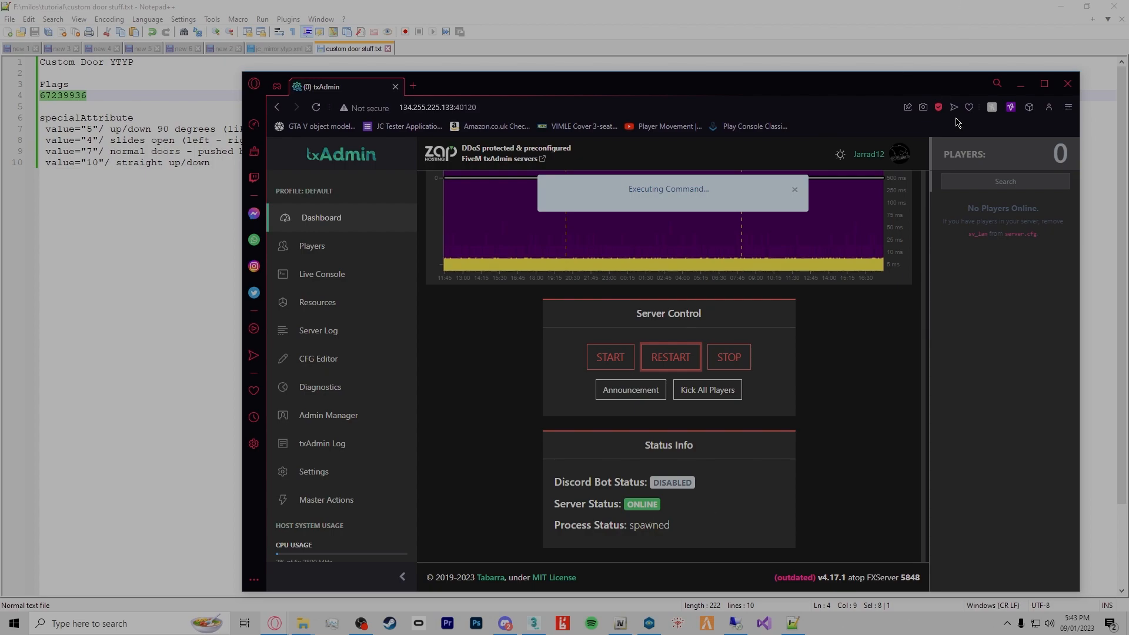
Clear the main screen by closing Map Editing Tools and moving the txAdmin browser window to the other display
click(1021, 83)
click(1057, 7)
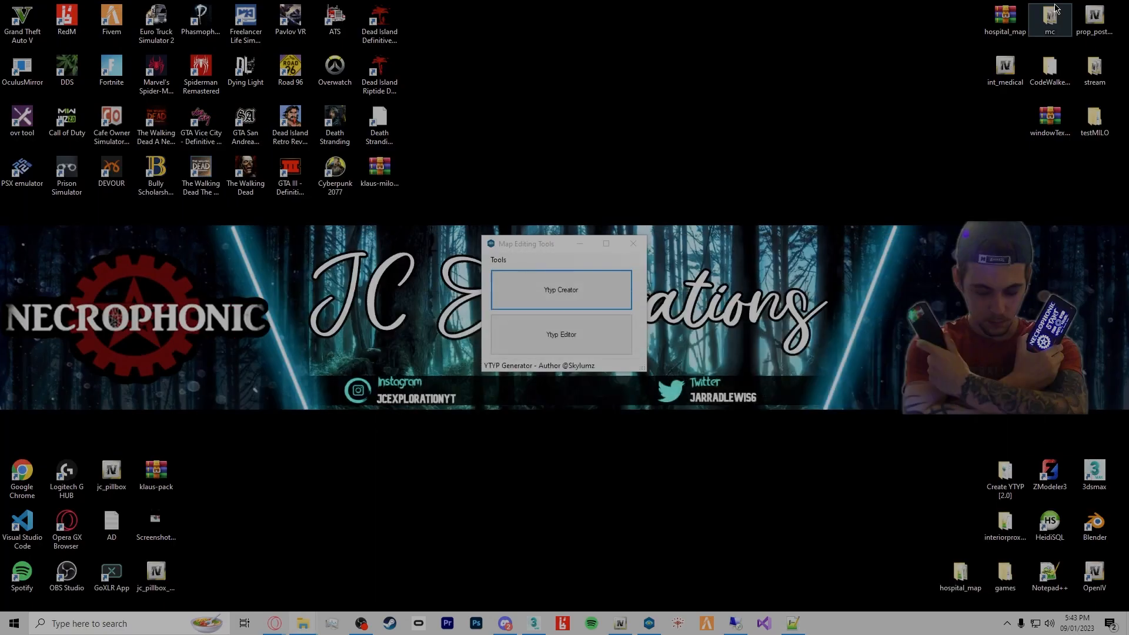
click(595, 243)
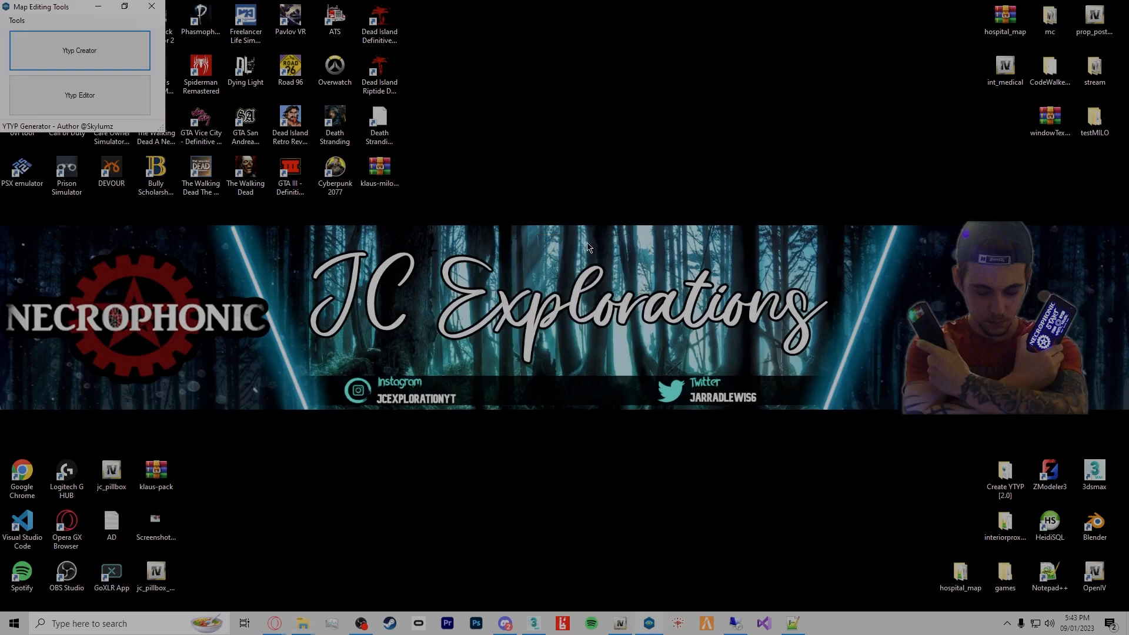
click(152, 7)
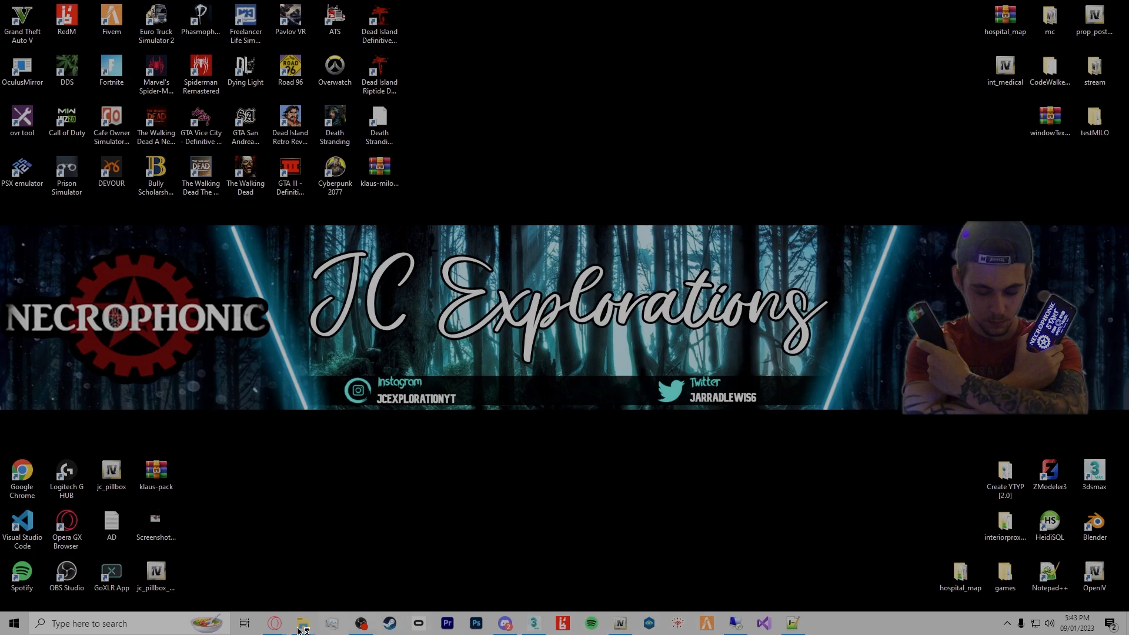
mouse_move(275, 624)
click(242, 587)
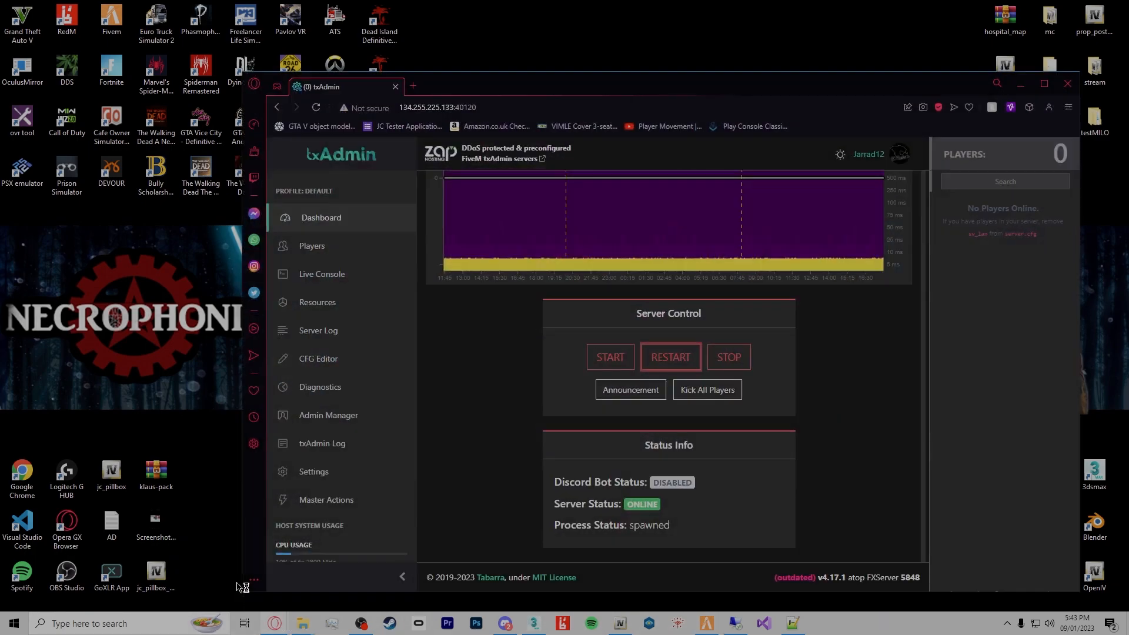
drag(593, 87, 0, 328)
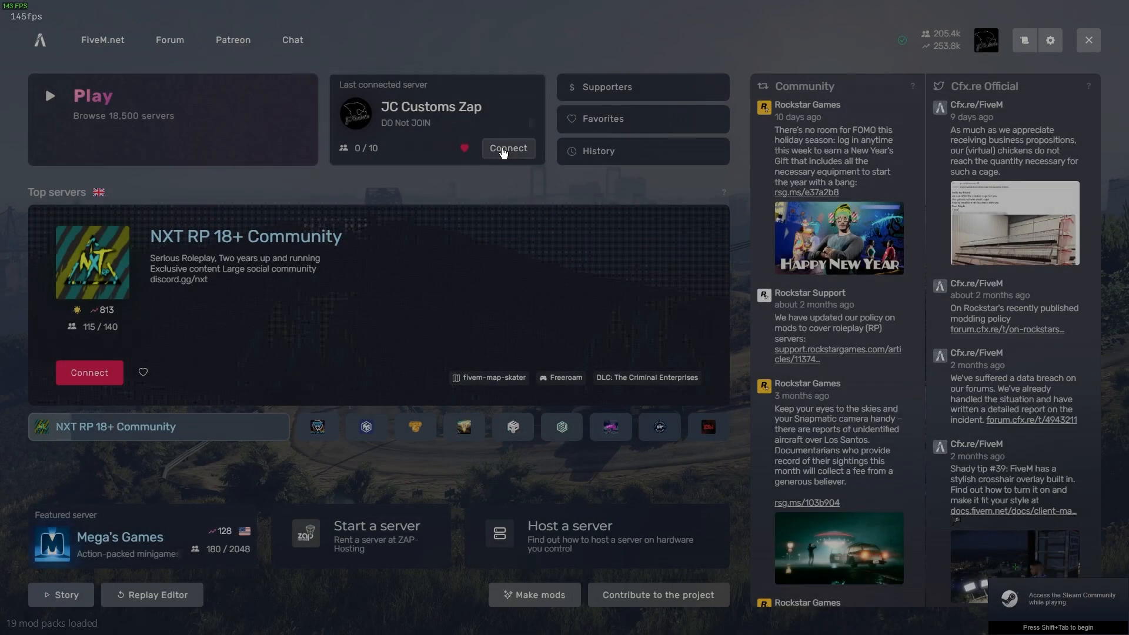
Connect to the JC Customs Zap server in FiveM and turn off the loading screen's audio track
click(505, 149)
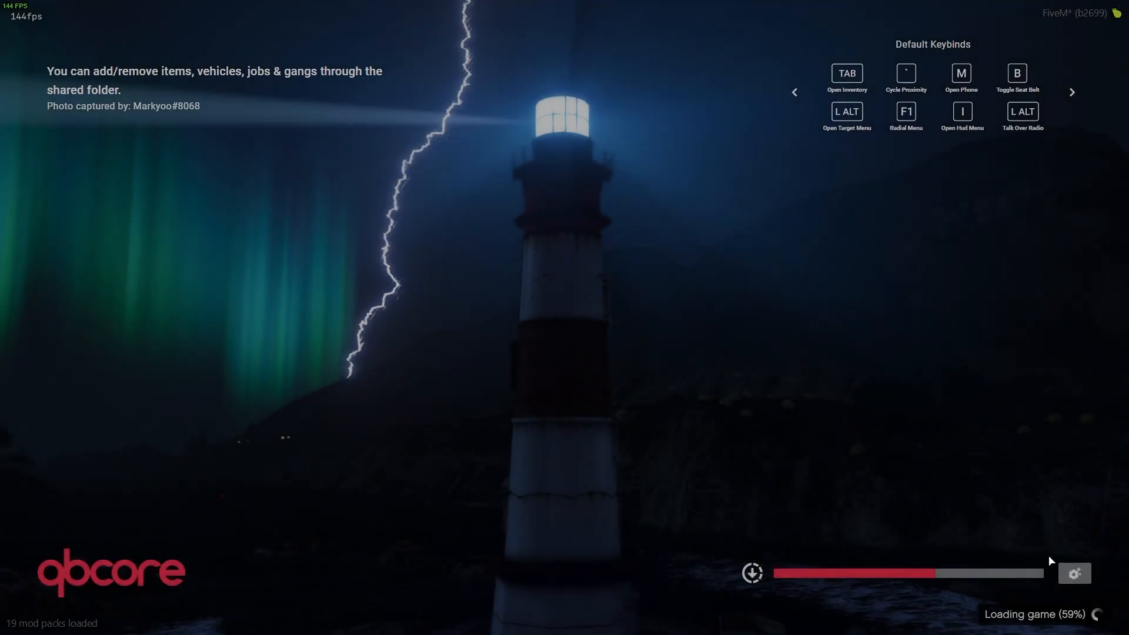
click(1075, 574)
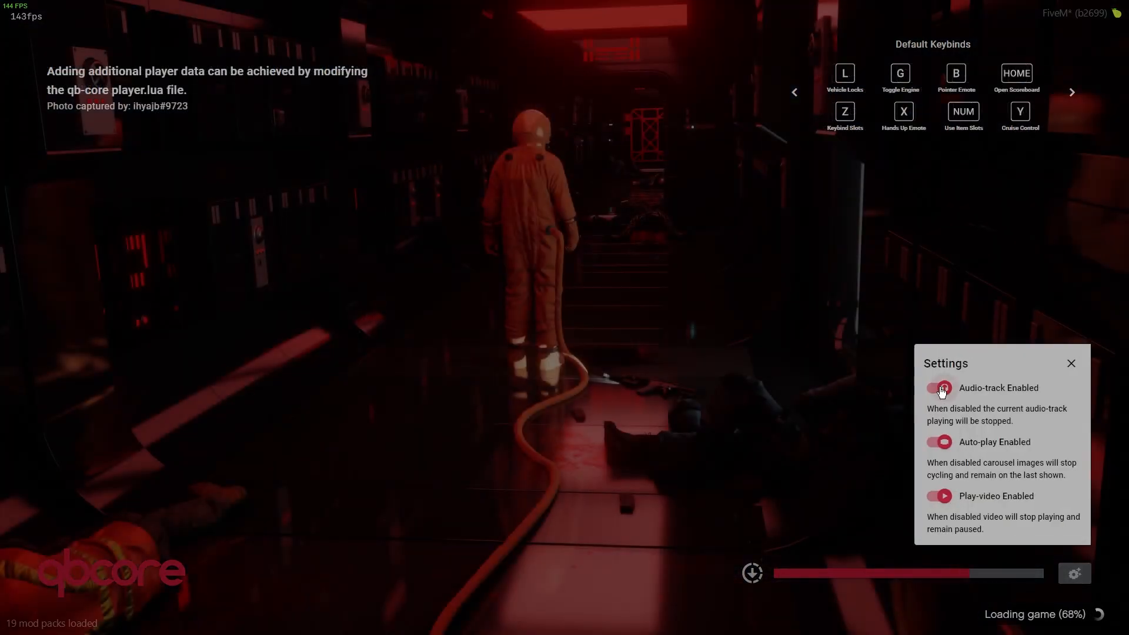
click(942, 390)
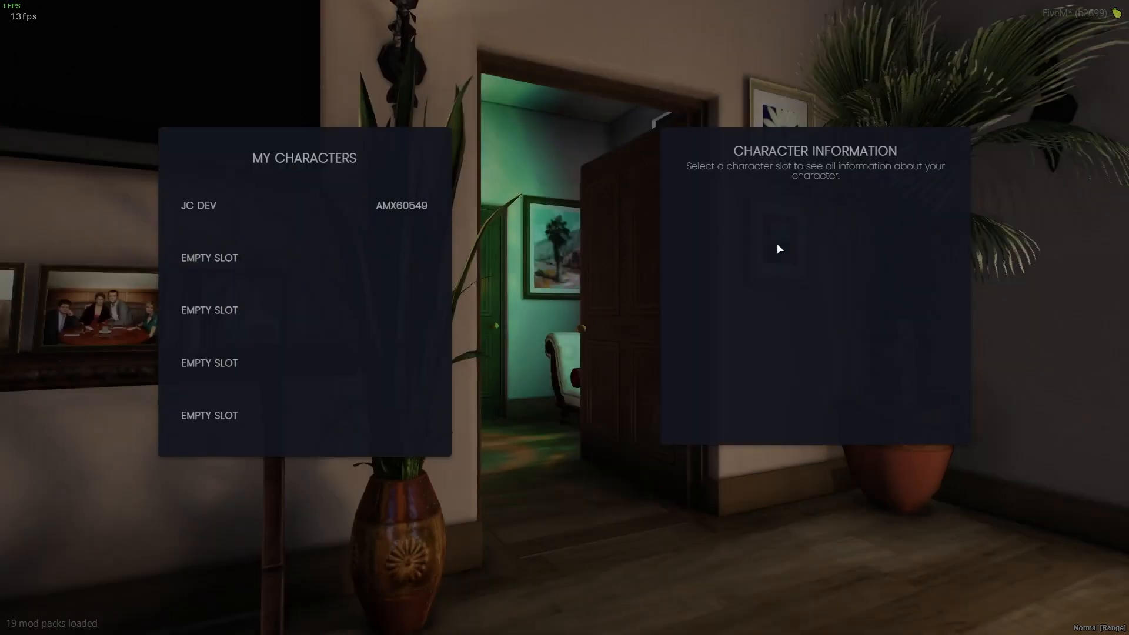
Play the existing character and spawn at Last Location
click(353, 206)
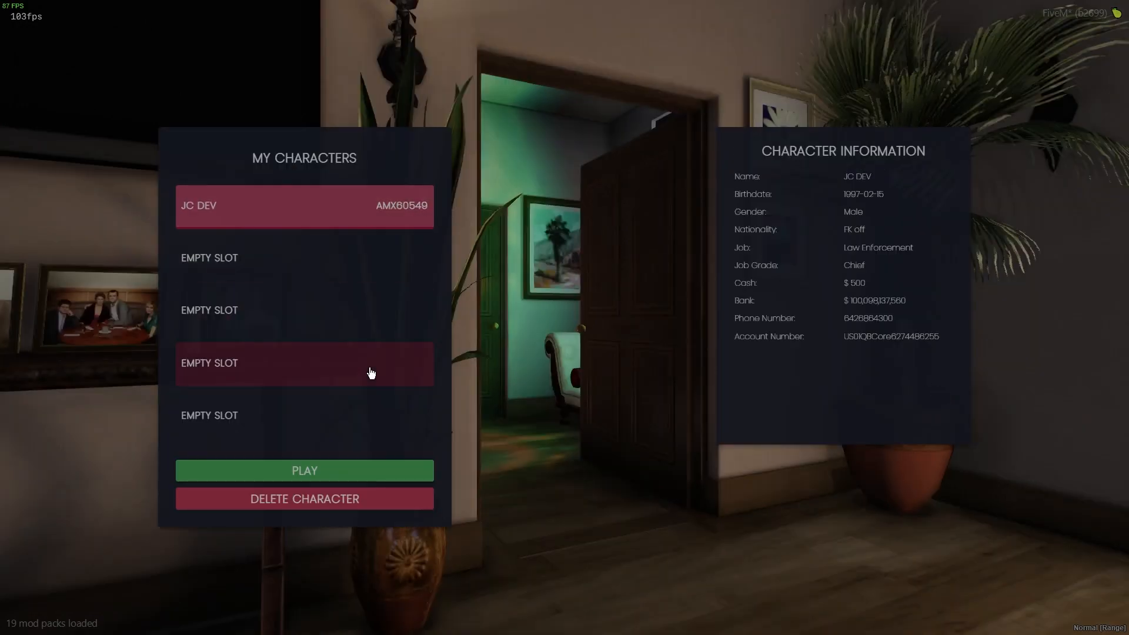
click(335, 466)
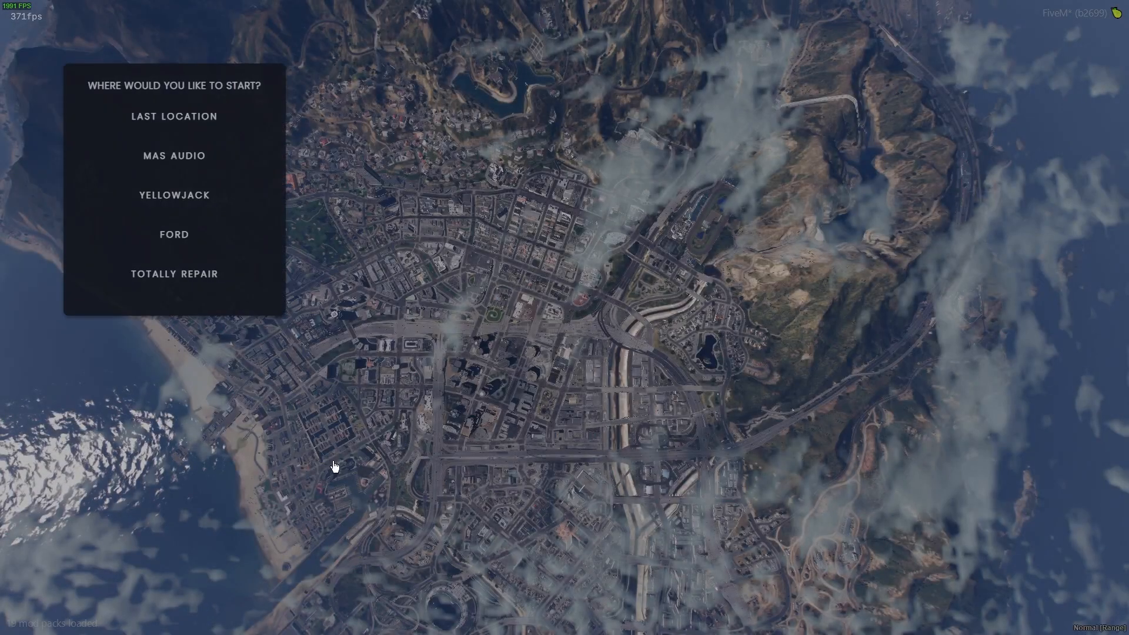
click(201, 121)
click(193, 312)
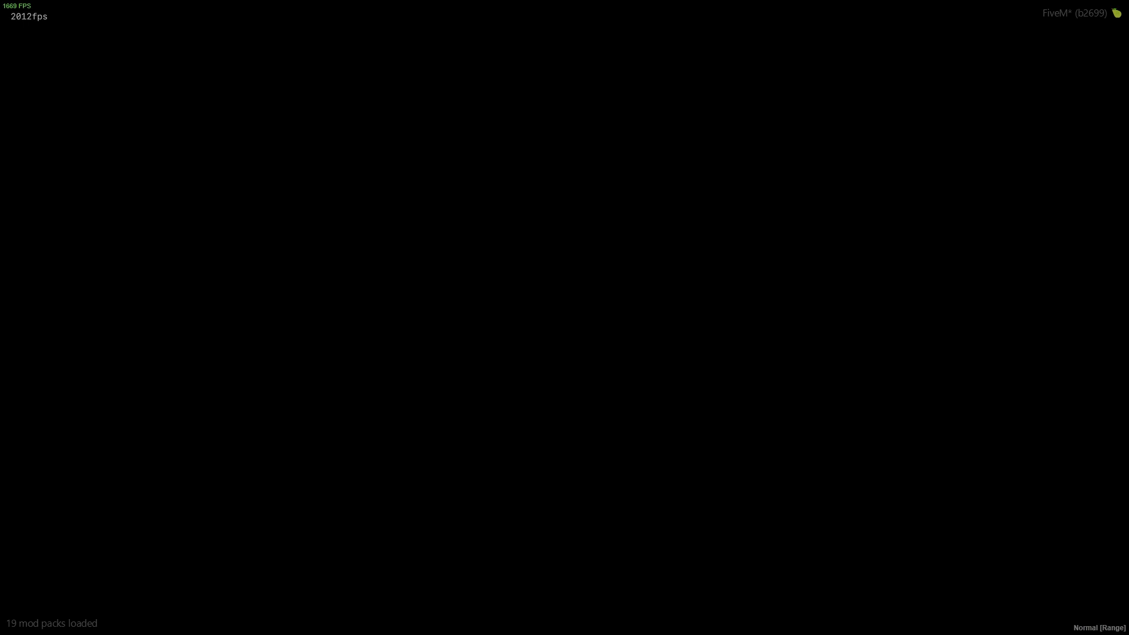
Enable NoClip in the admin options, fly to the custom door of the tutorial building, and disable NoClip there
key(F10)
key(Return)
key(Return)
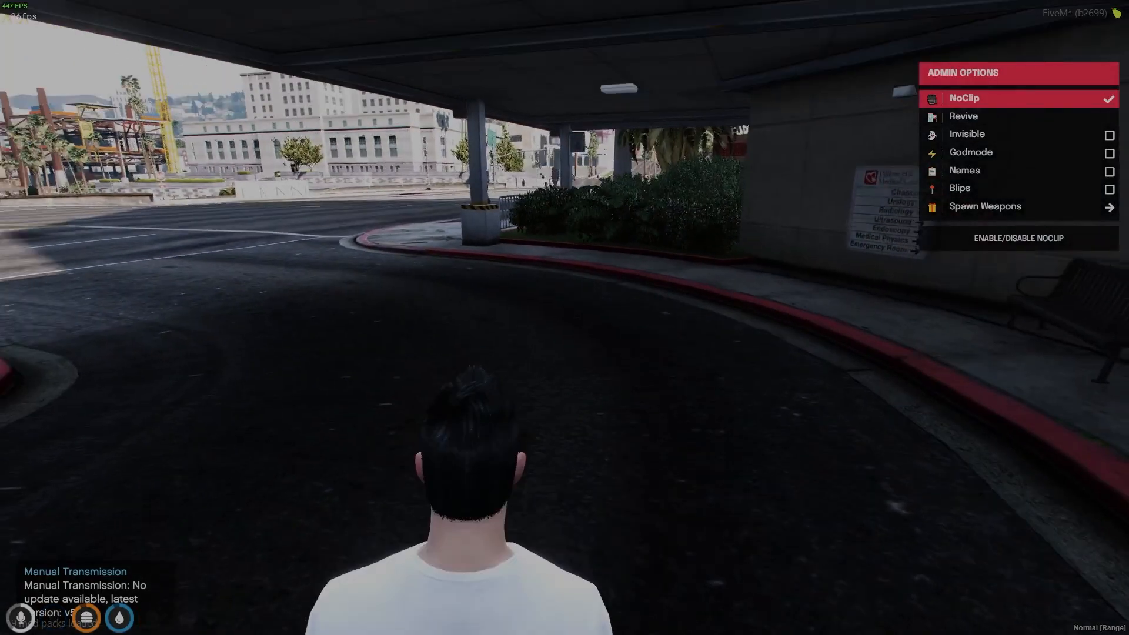
key(w)
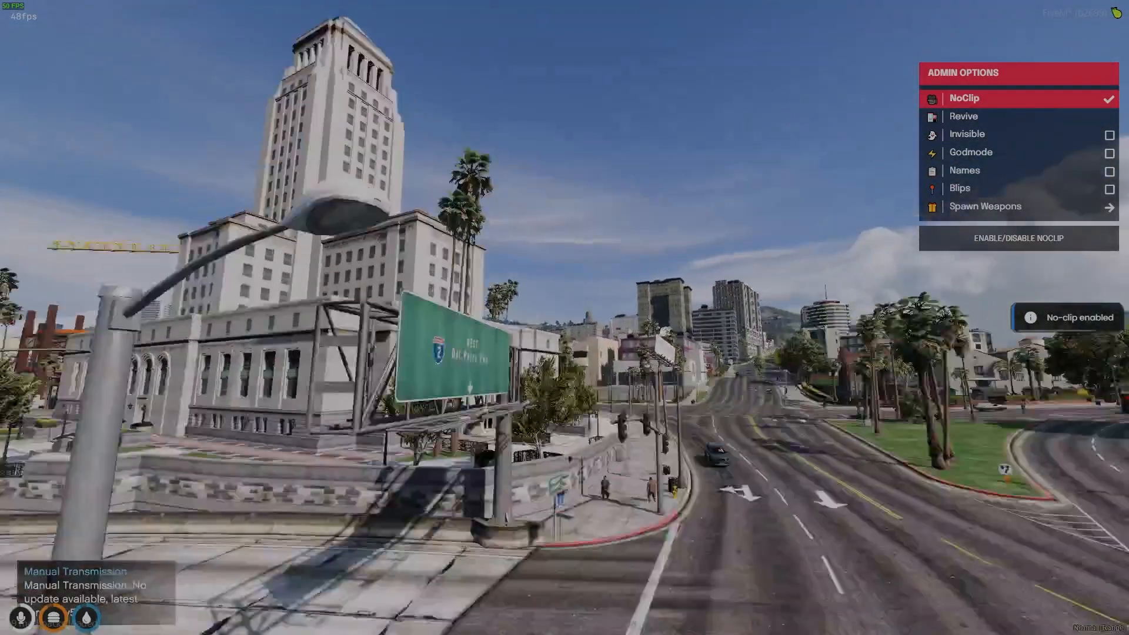
key(w)
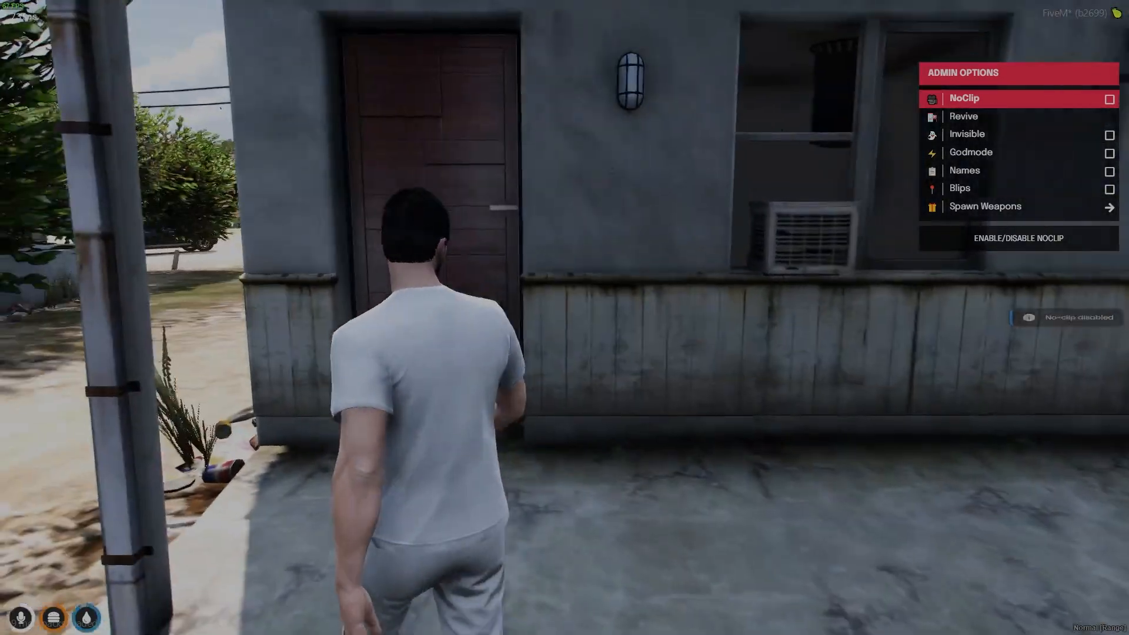
Test the custom door in-game by walking through it into the building, back outside, and inside again
key(w)
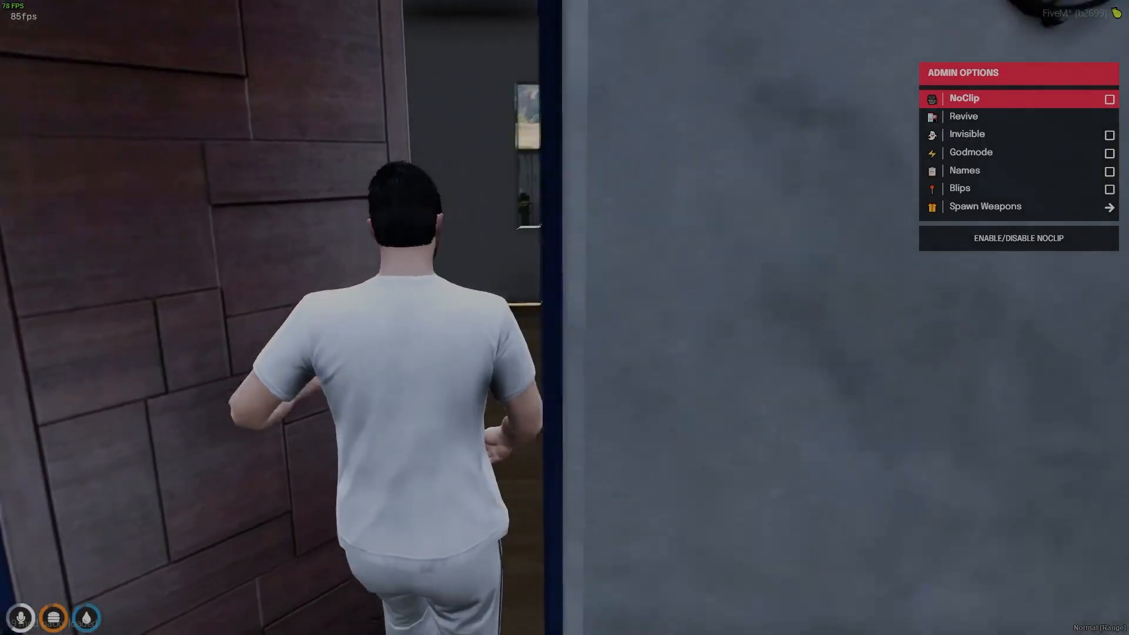
key(w)
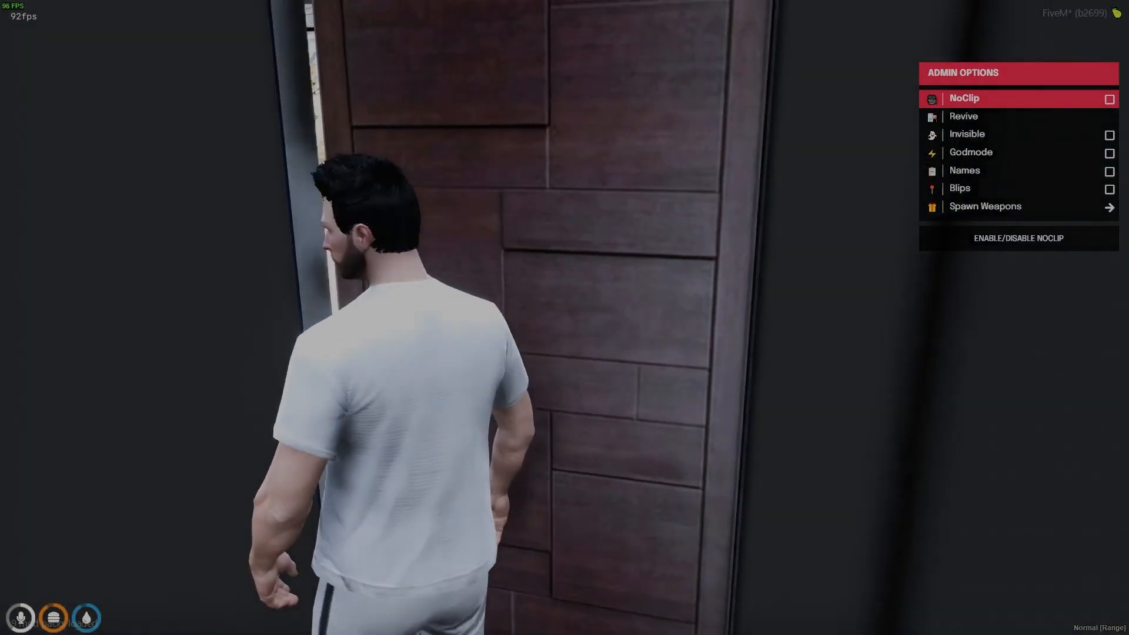
key(w)
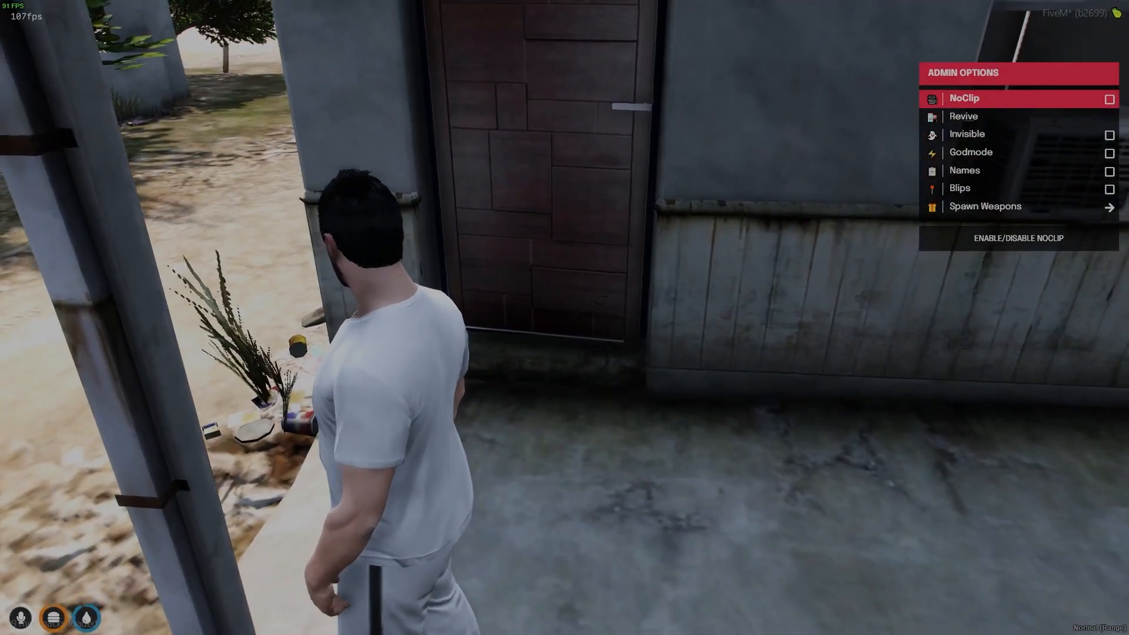
key(w)
key(w)
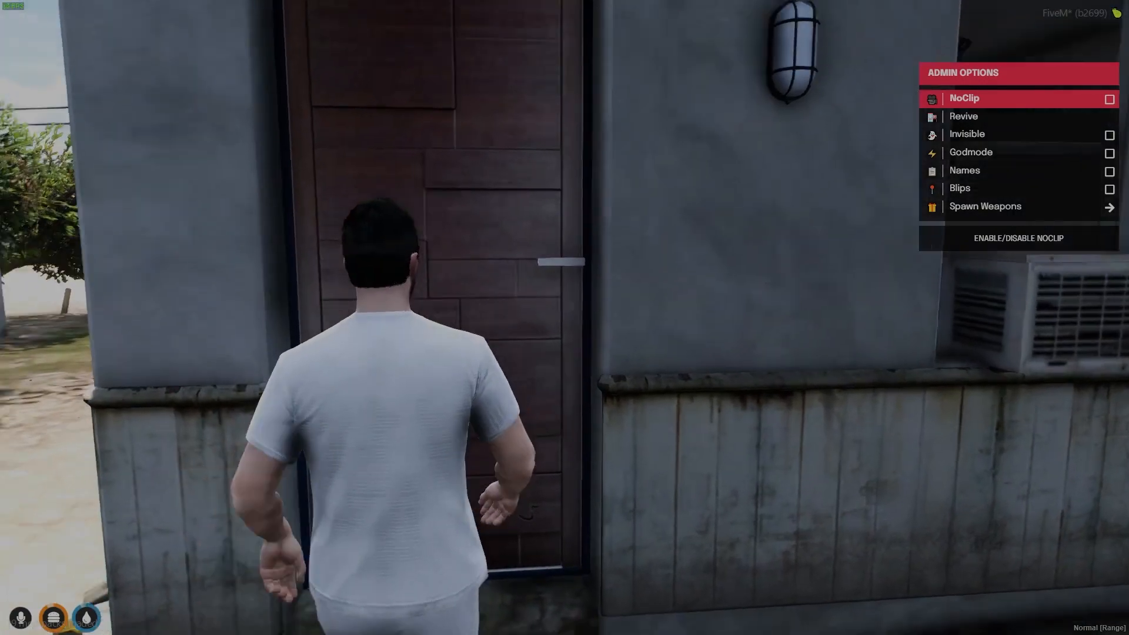
key(w)
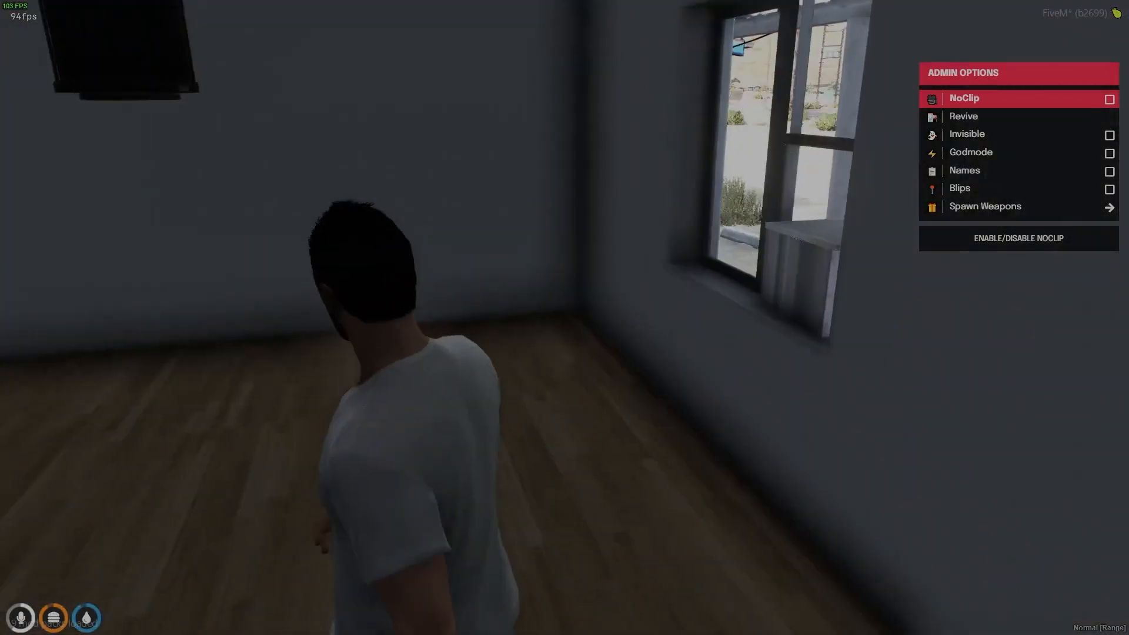
key(w)
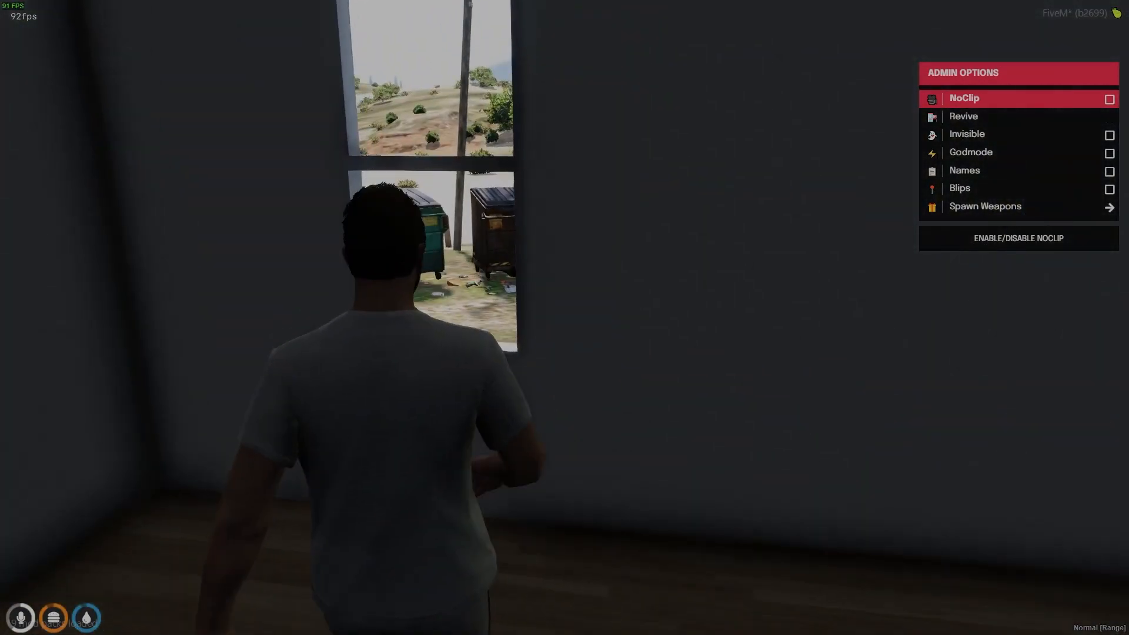
Toggle the hands-up pose inside the room, walk back towards the window beside the door, and open the FiveM console
key(x)
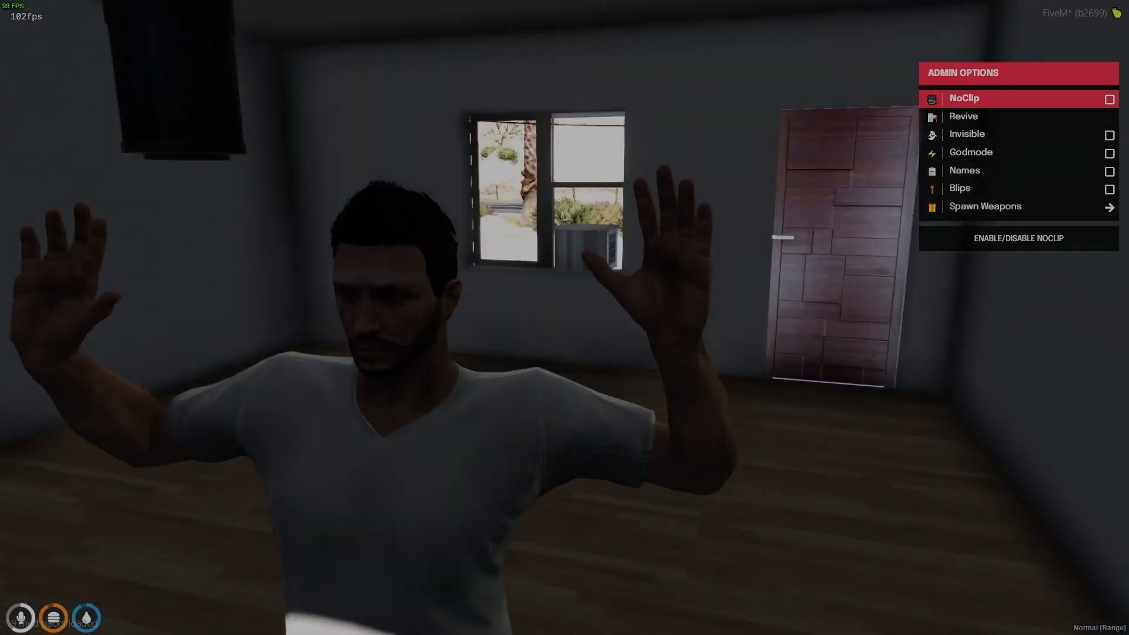
key(w)
key(w)
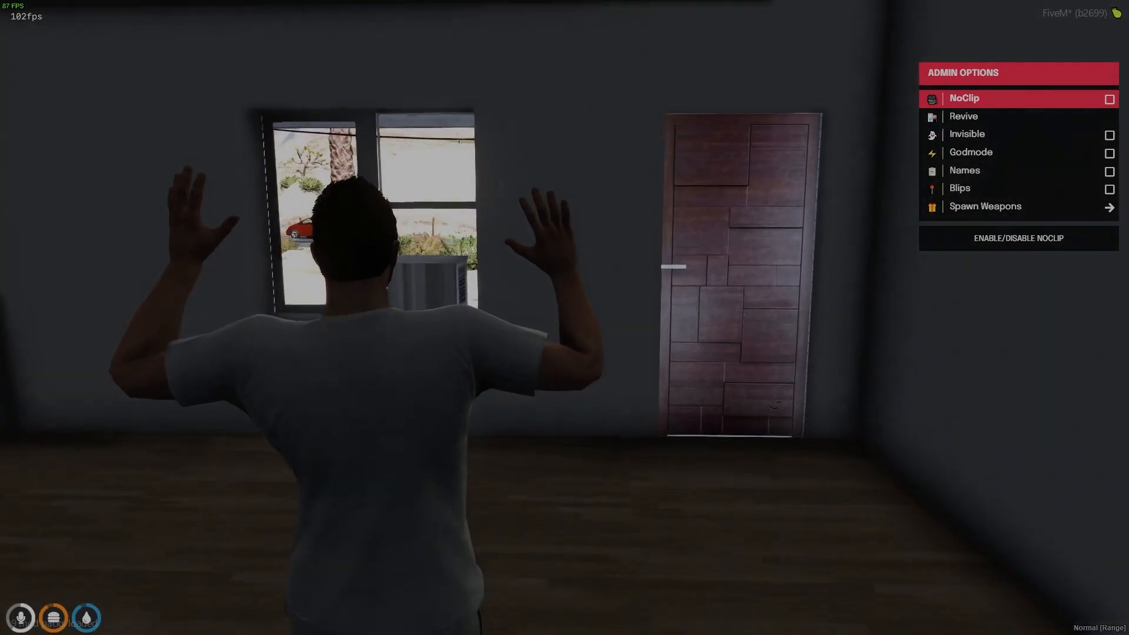
key(x)
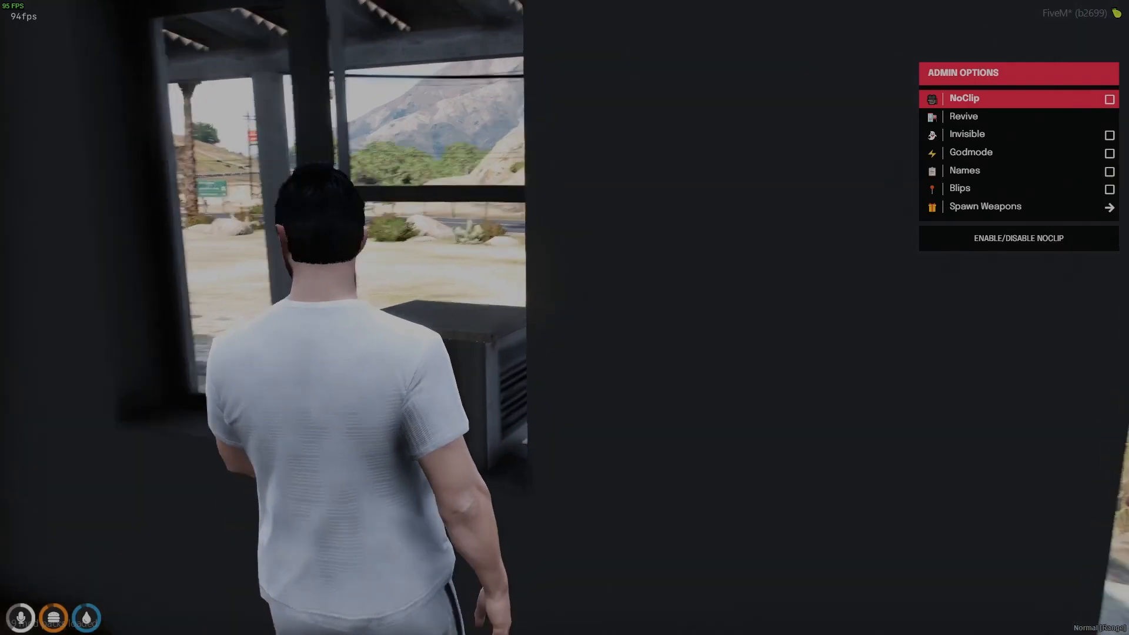
key(s)
key(F8)
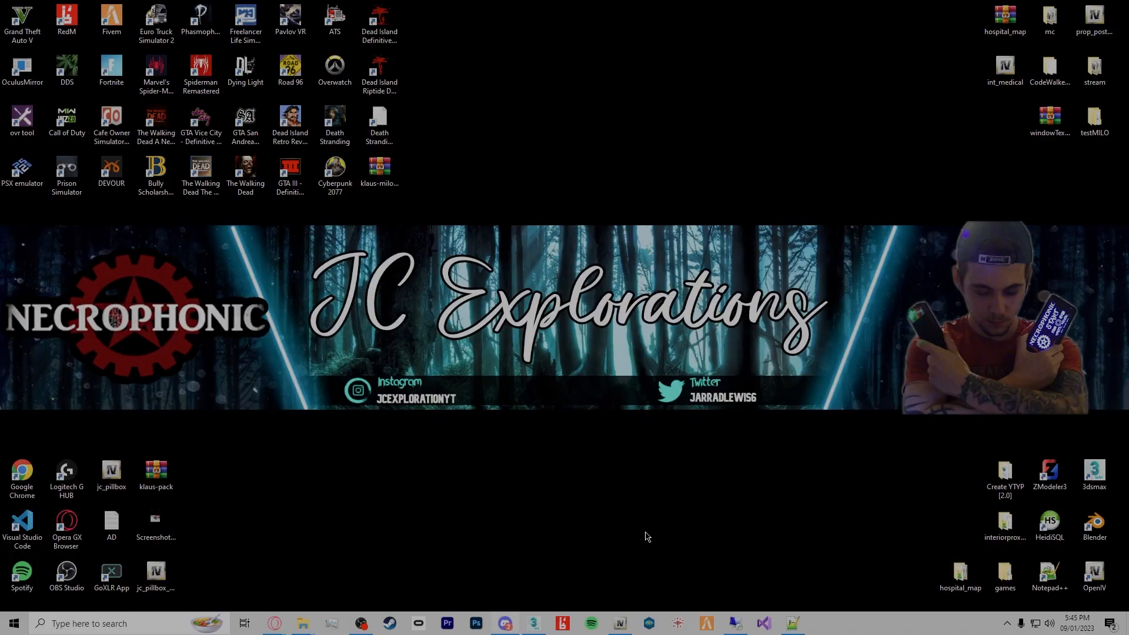
Switch to 3ds Max, enable Affect Pivot Only, and center the pivot of tutorial_door_high to the object
click(534, 625)
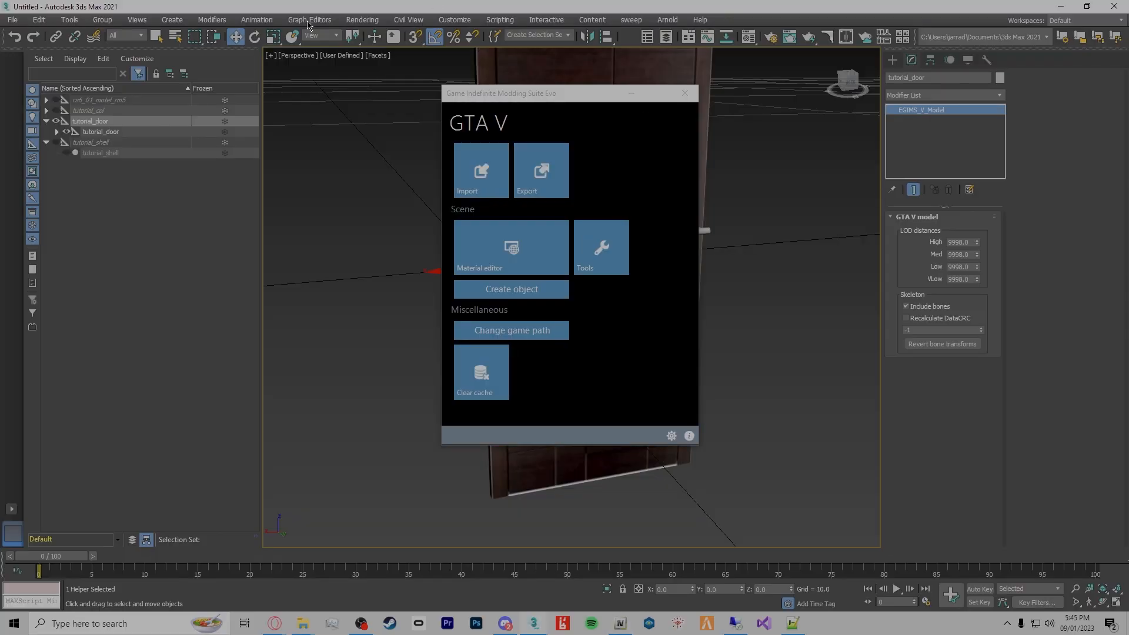
click(929, 60)
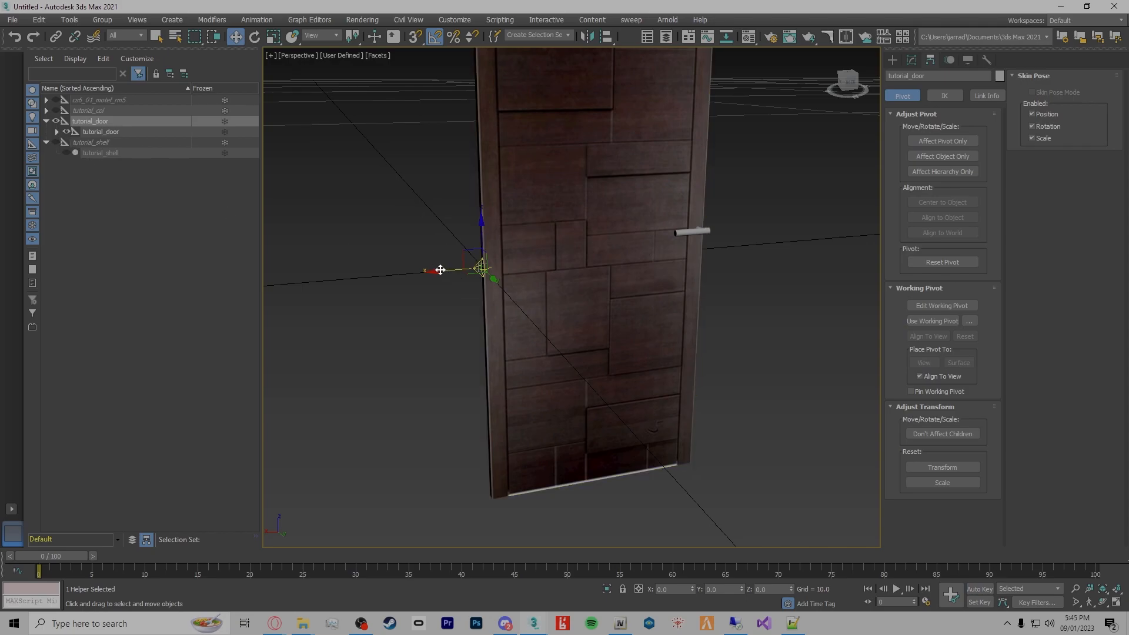
click(941, 142)
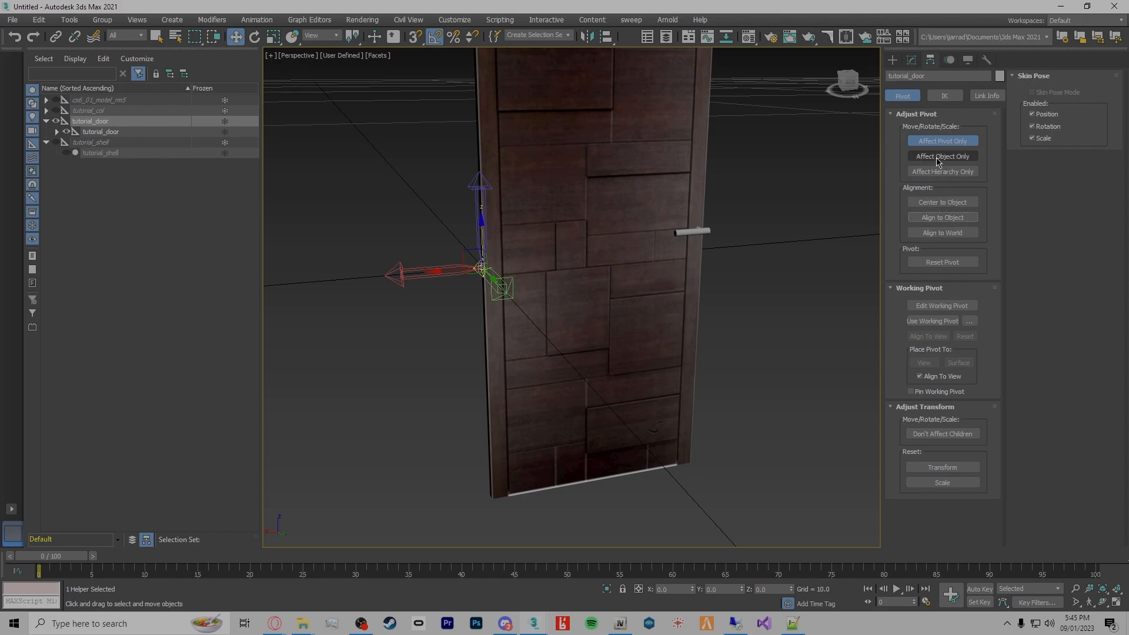
click(841, 183)
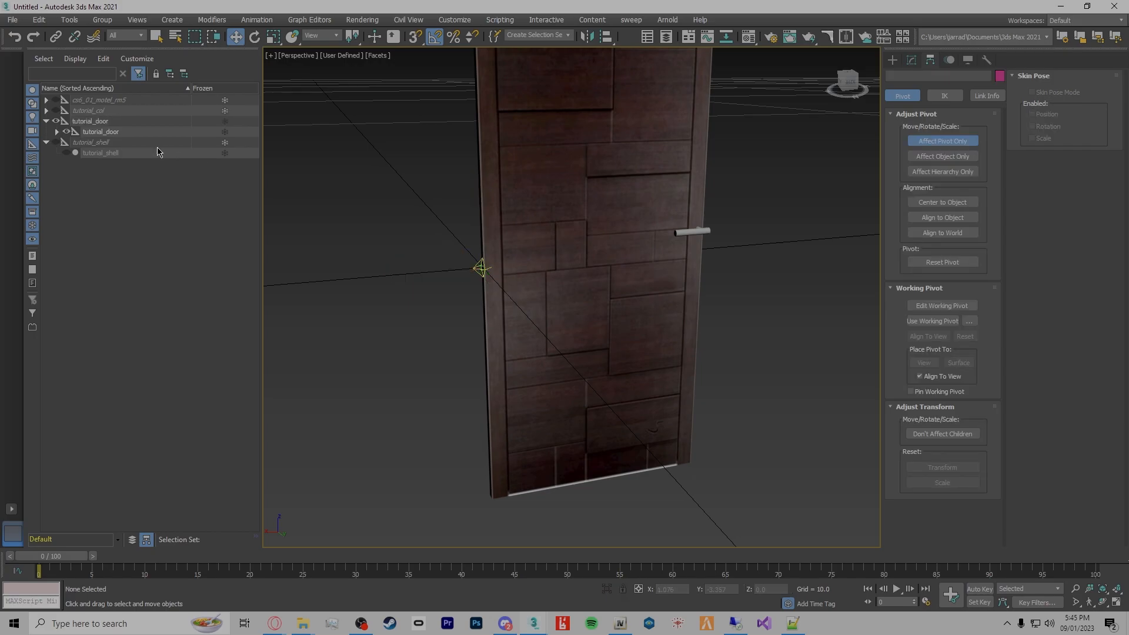
click(57, 132)
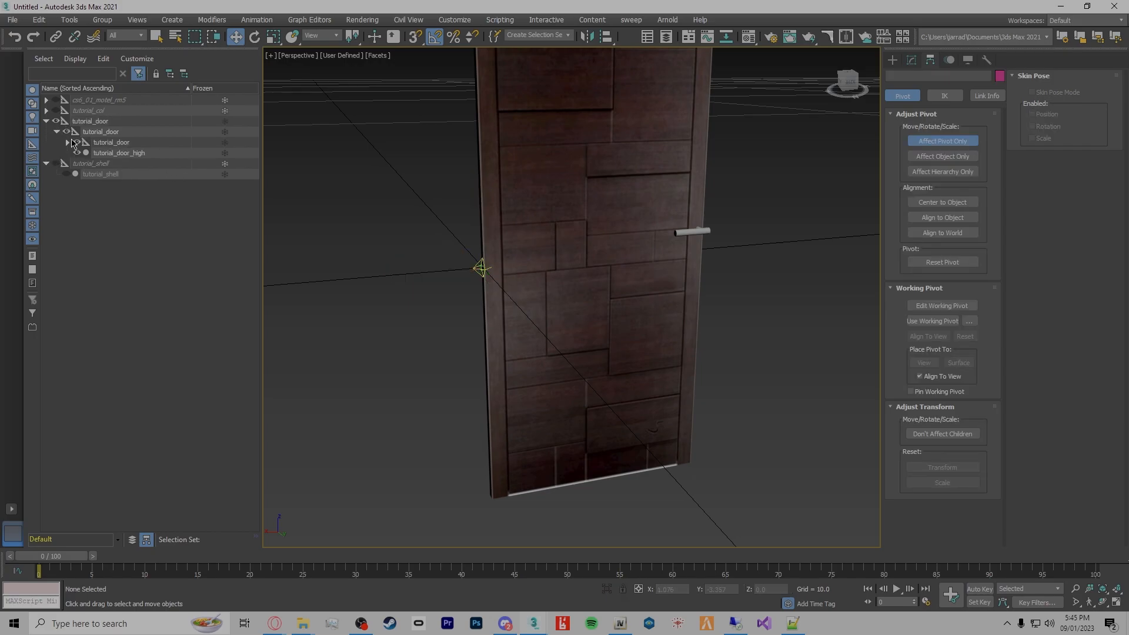
click(122, 154)
click(943, 202)
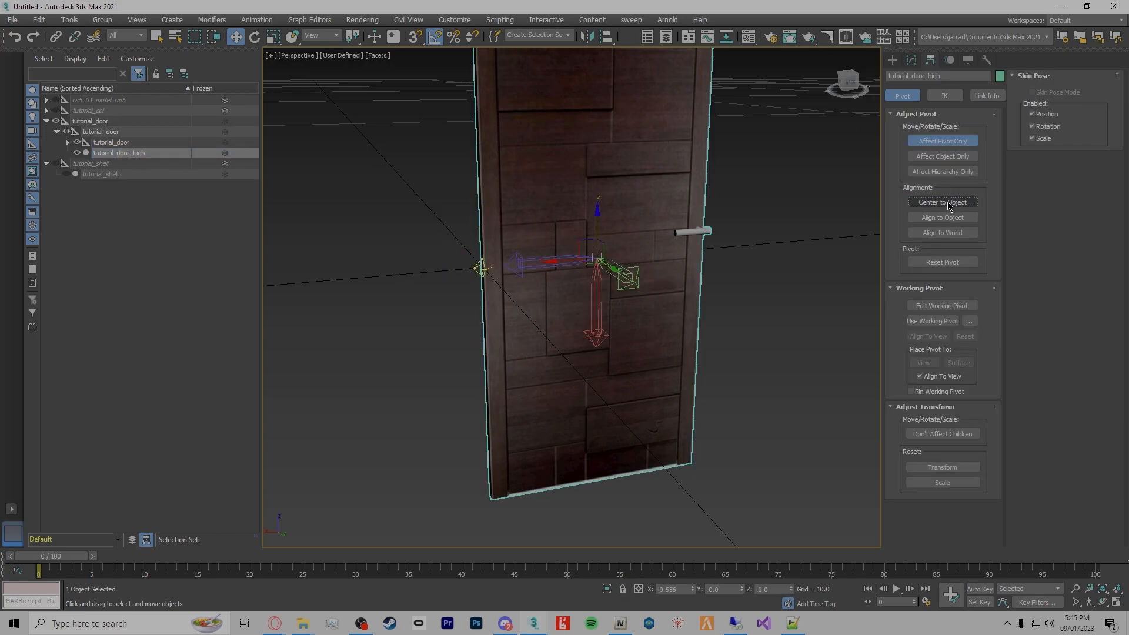
Check the pivots of the 0x1 collision mesh and its tutorial_door parent helper, and turn off Affect Pivot Only
click(67, 142)
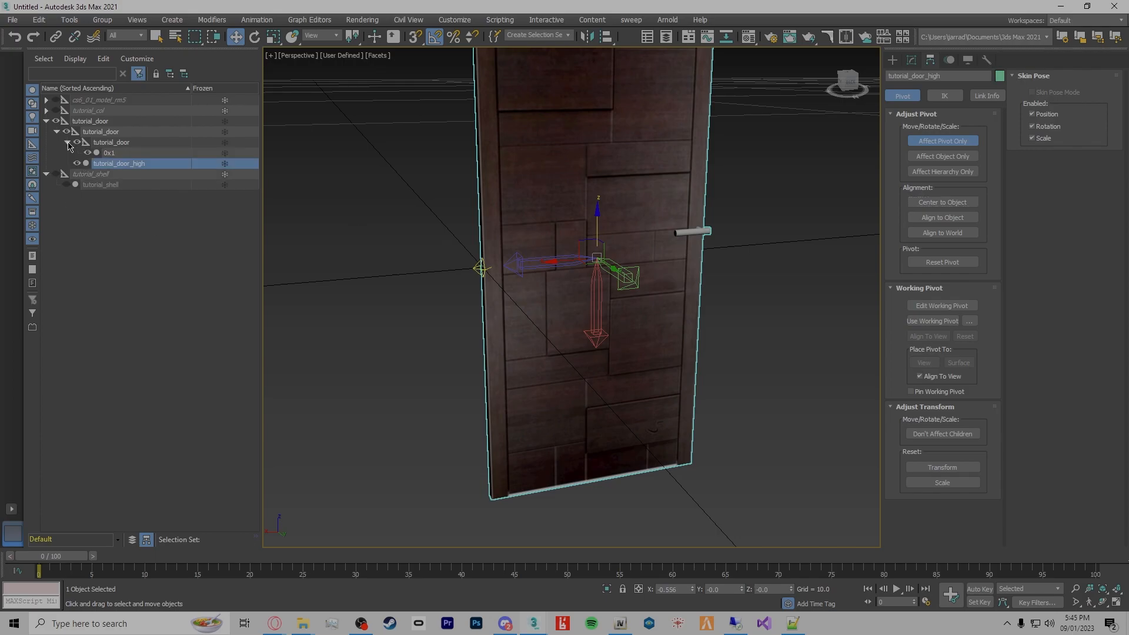
click(109, 153)
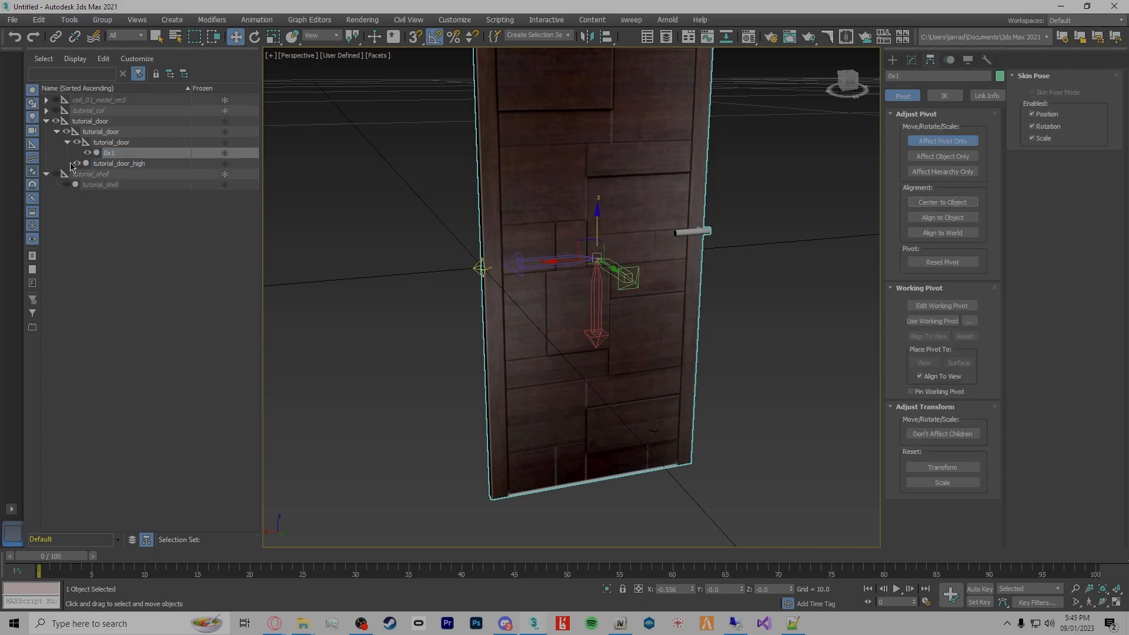
click(117, 144)
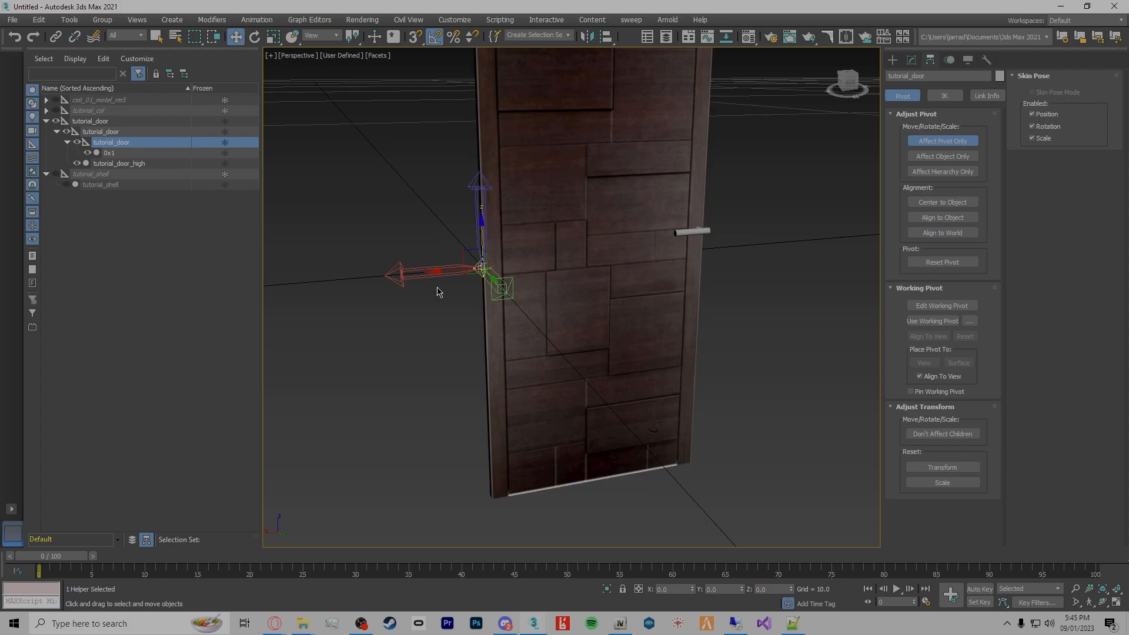
click(67, 142)
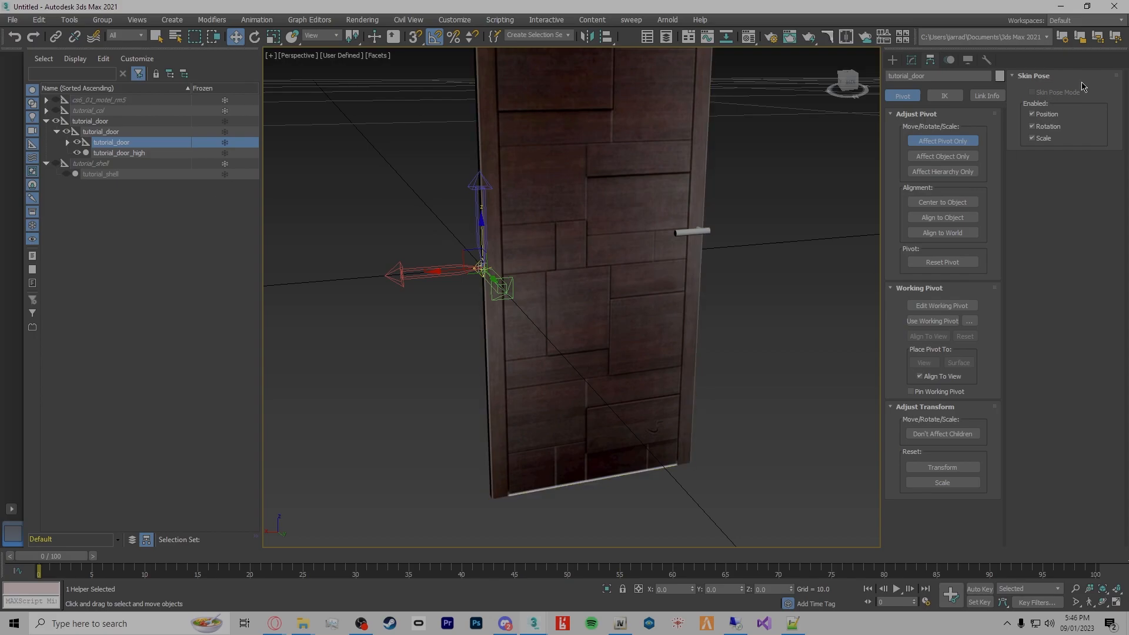
click(943, 141)
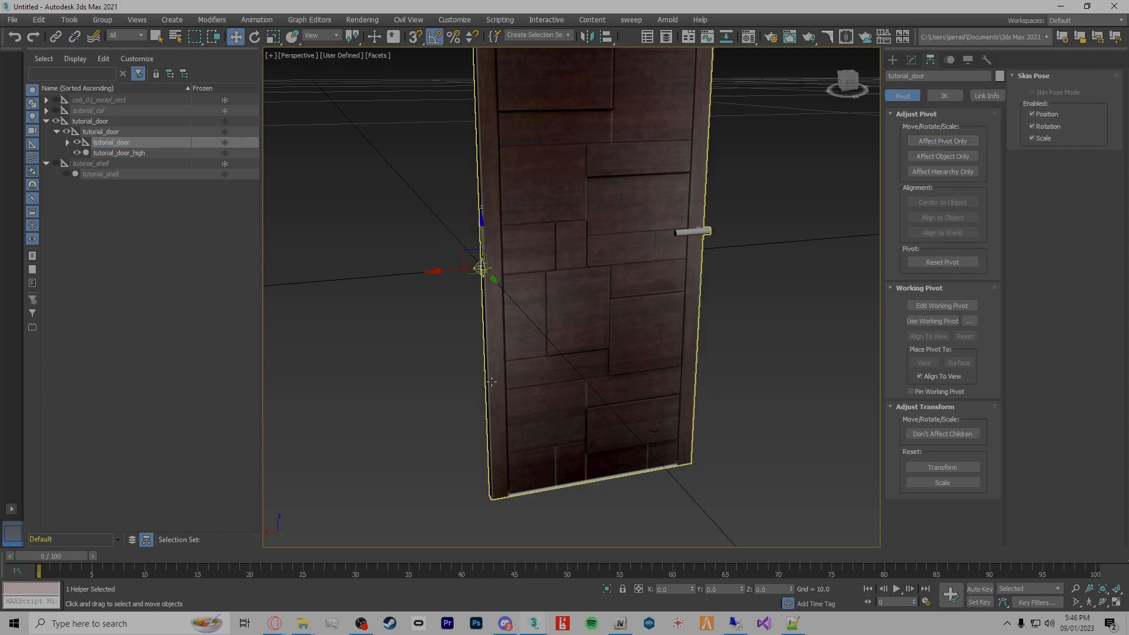
Set the X position of both the tutorial_door_high mesh and the 0x1 collision mesh to 0
click(67, 144)
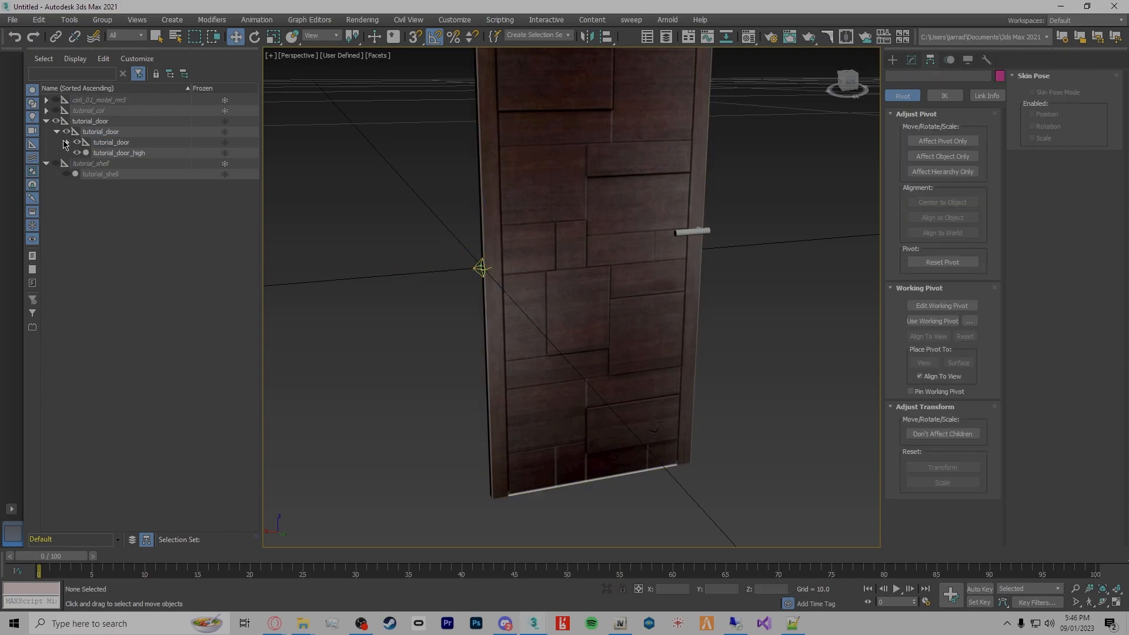
click(68, 142)
click(117, 164)
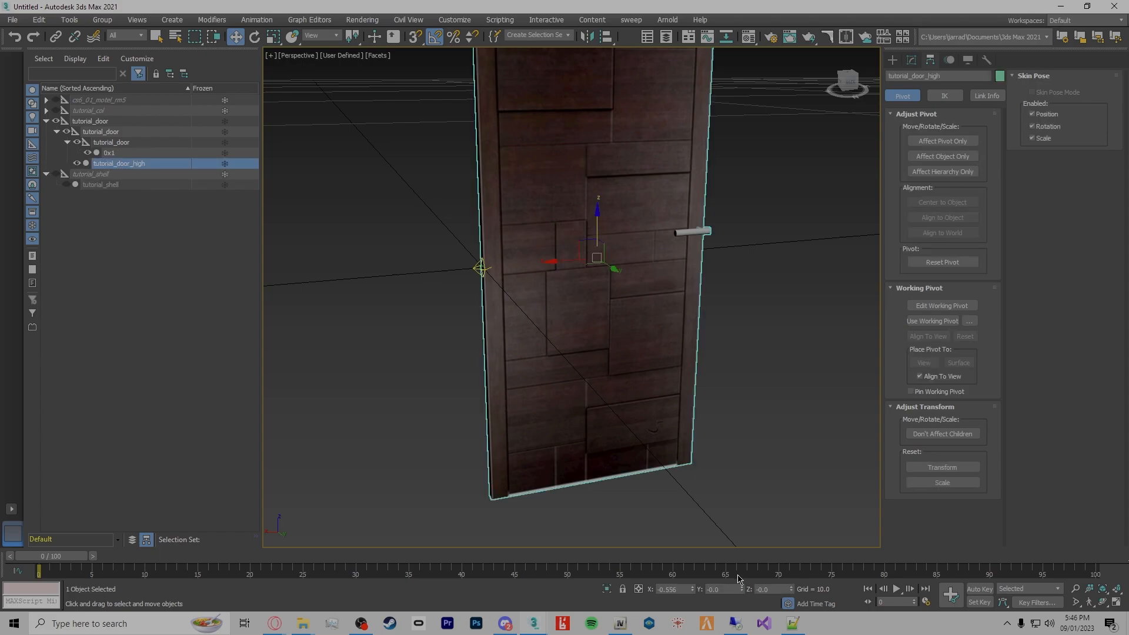
right_click(693, 589)
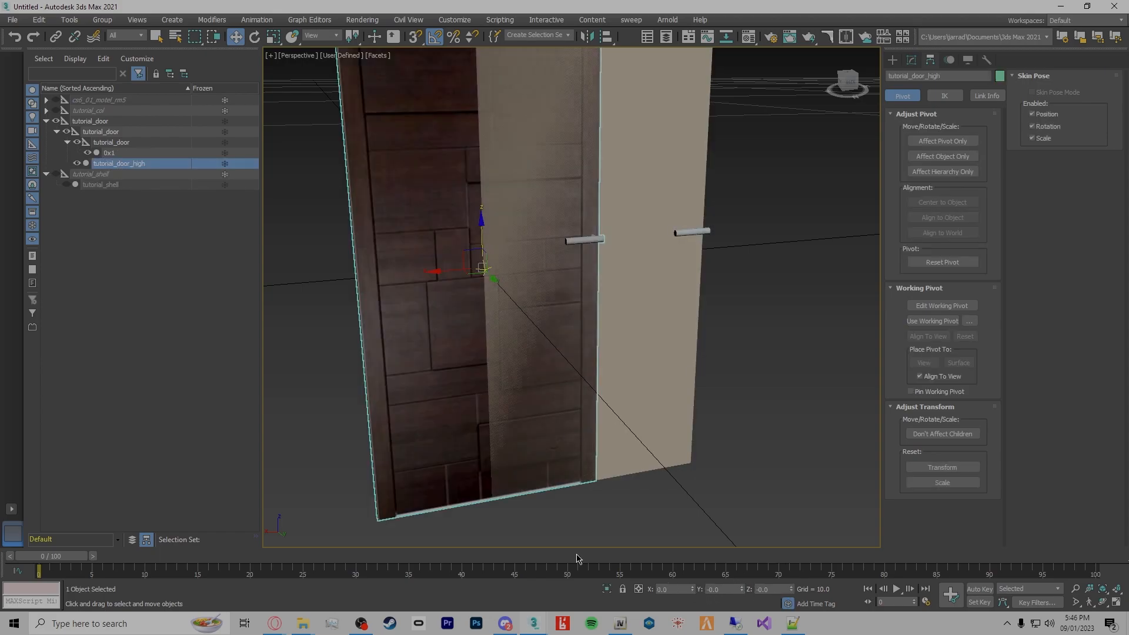
click(110, 153)
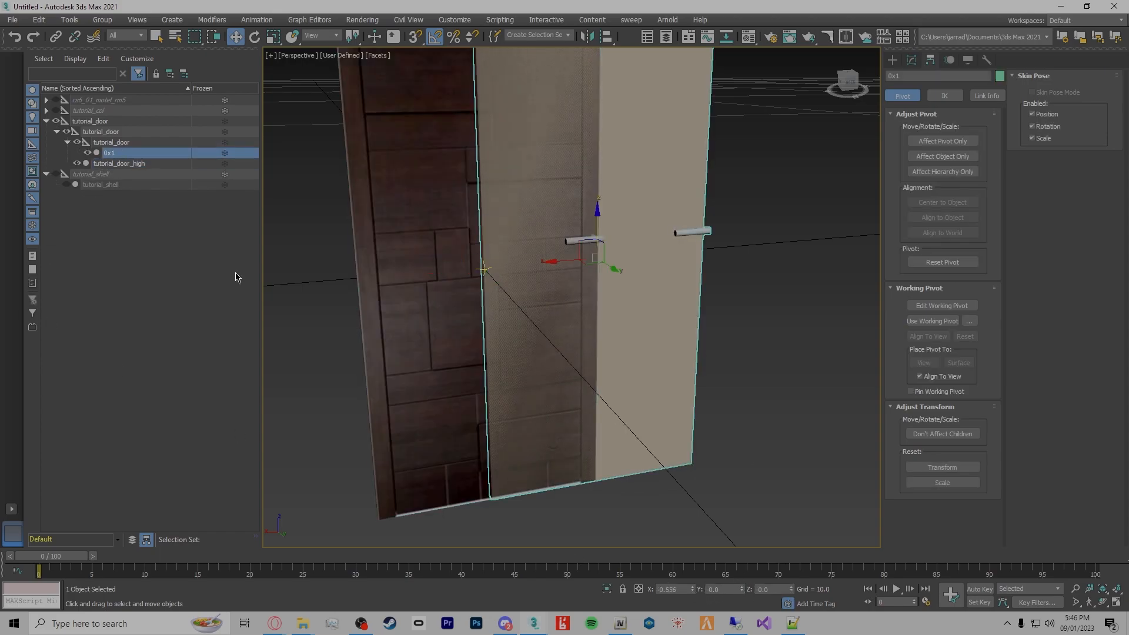
right_click(694, 589)
Try rotating tutorial_door_high around its centered pivot, cancelling the rotation
alt+middle_drag(749, 357, 654, 326)
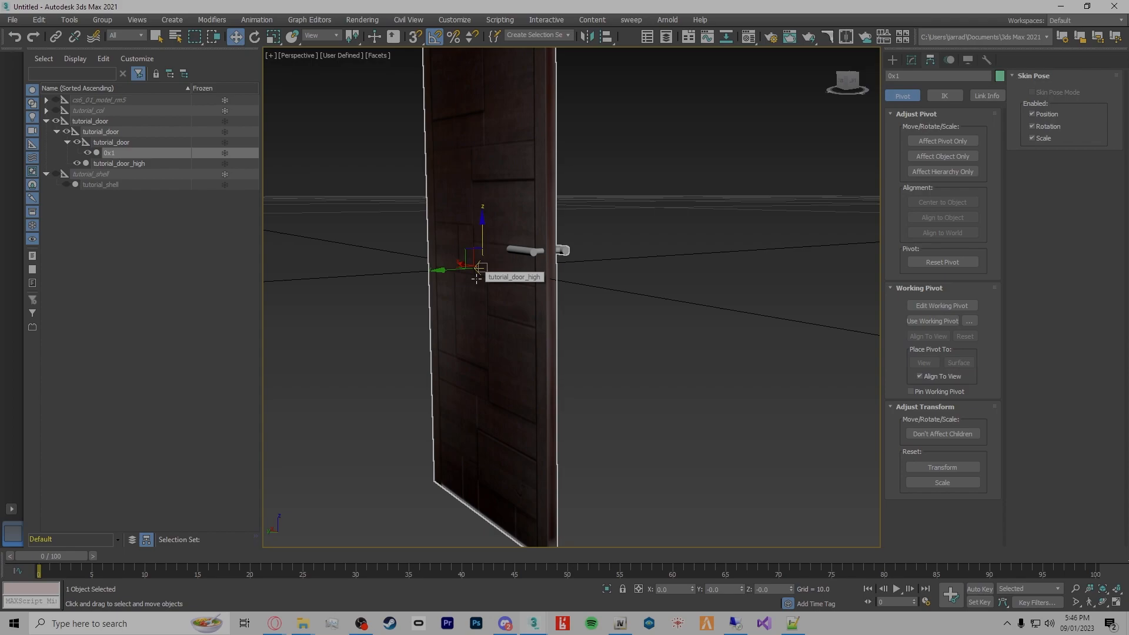
click(127, 164)
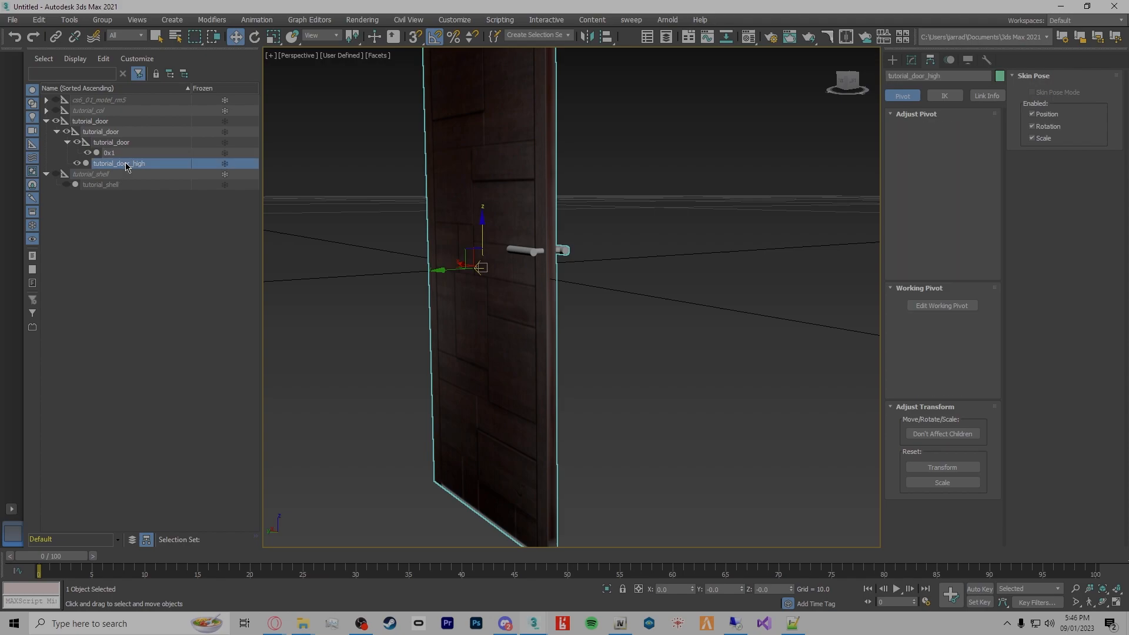
key(e)
drag(445, 247, 436, 222)
right_click(436, 222)
alt+middle_drag(459, 350, 516, 361)
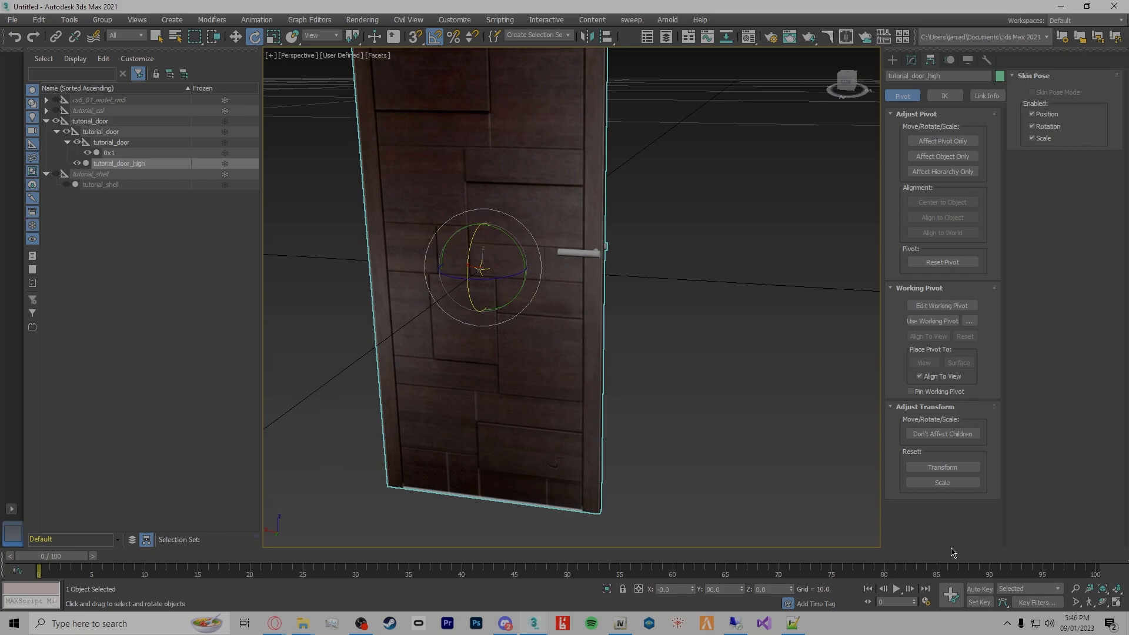